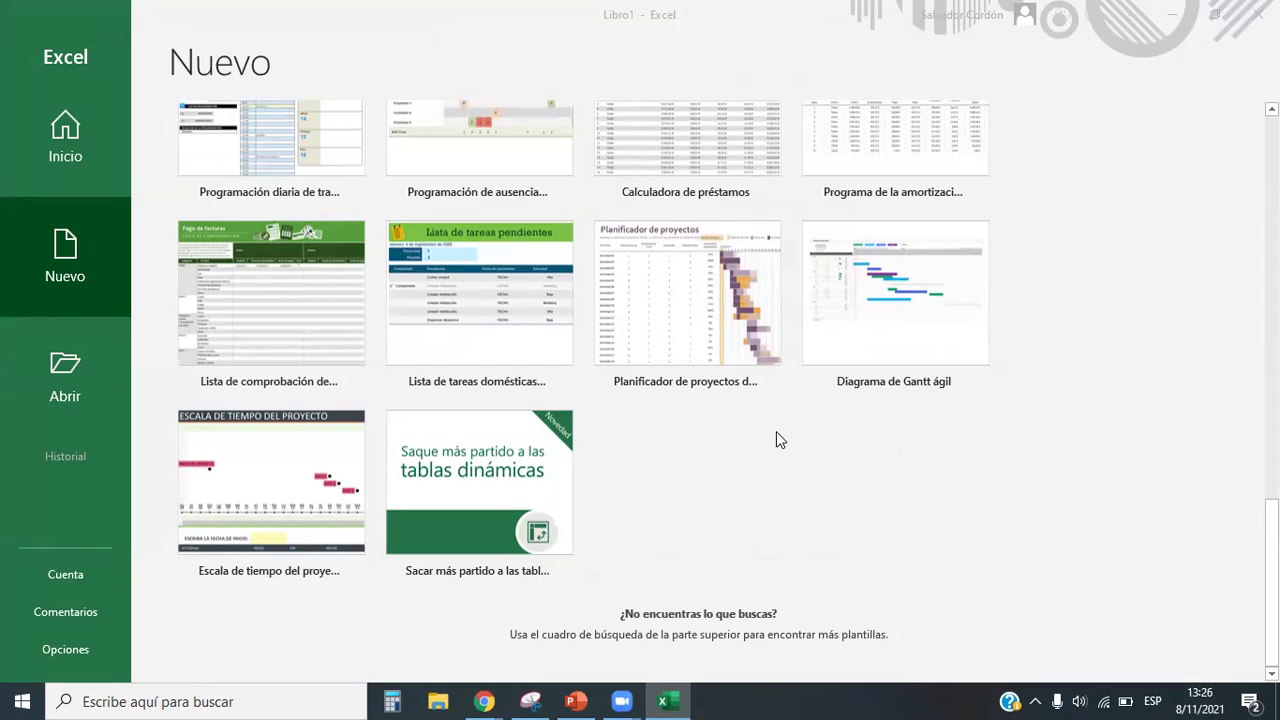
Bring the Excel window into focus and scroll through the backstage view.
scroll(729, 459, up, 3)
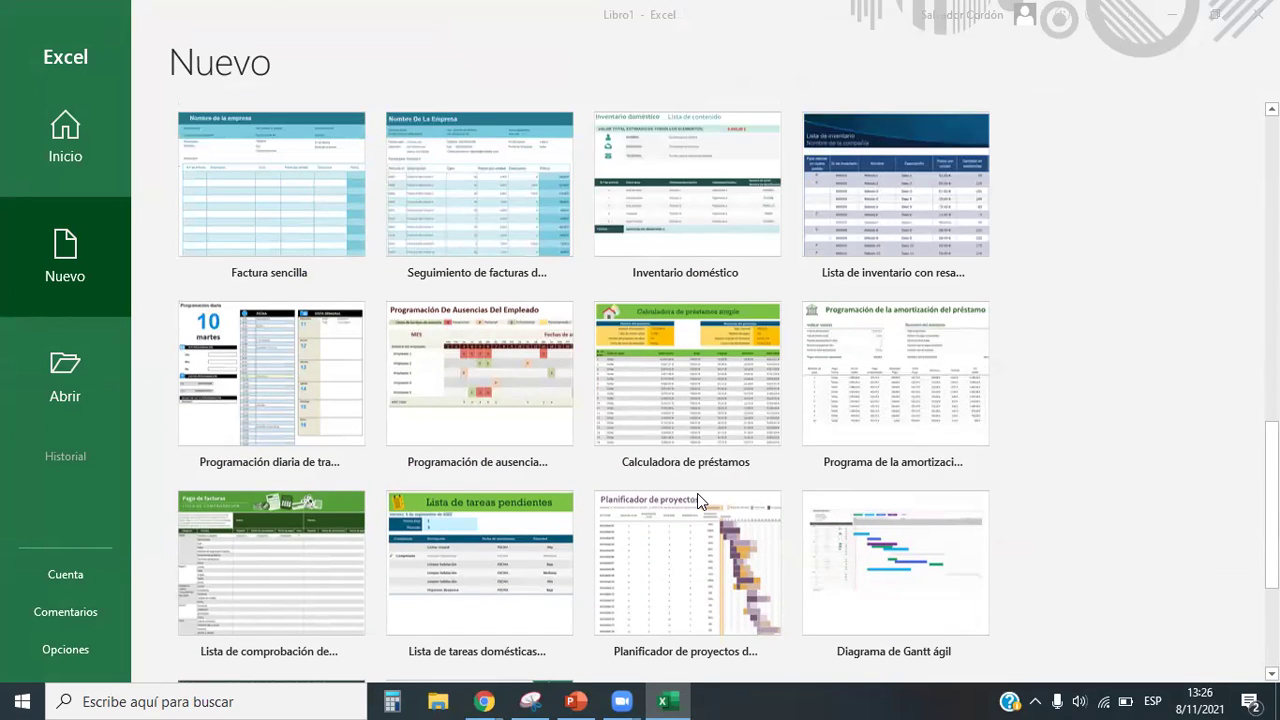
scroll(697, 494, down, 3)
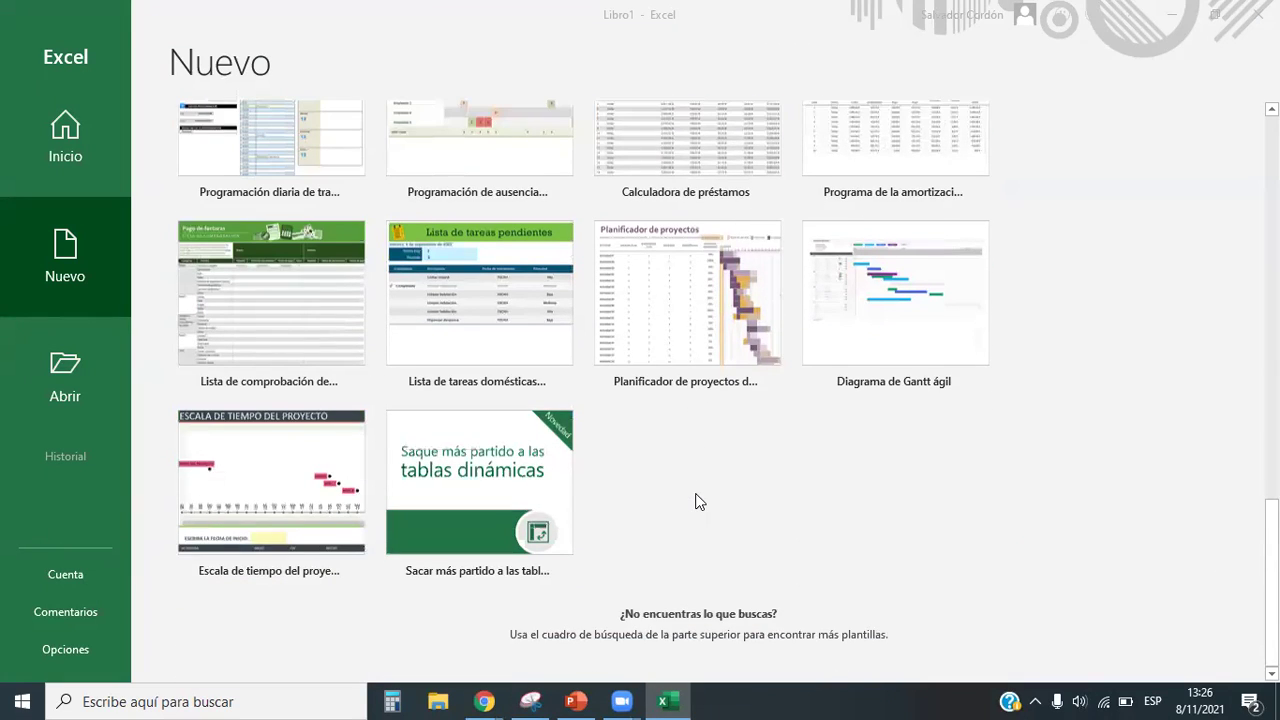
scroll(686, 491, up, 3)
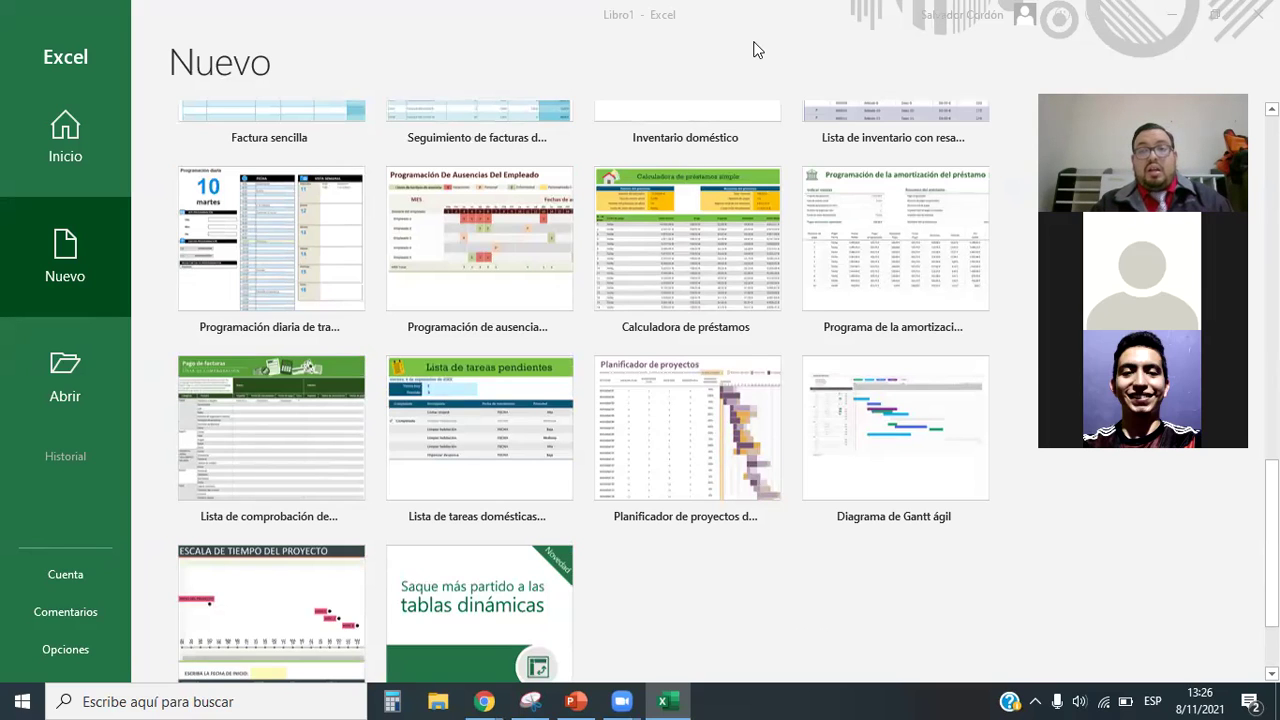
click(683, 588)
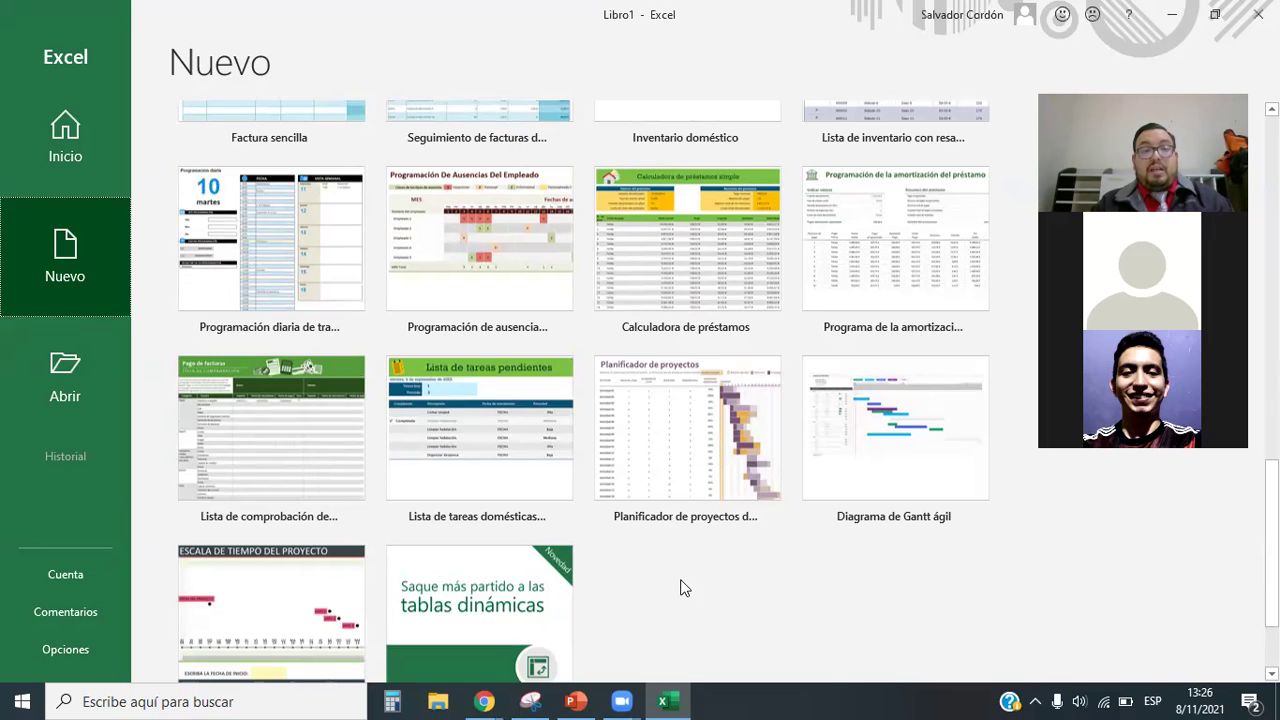
scroll(690, 510, up, 3)
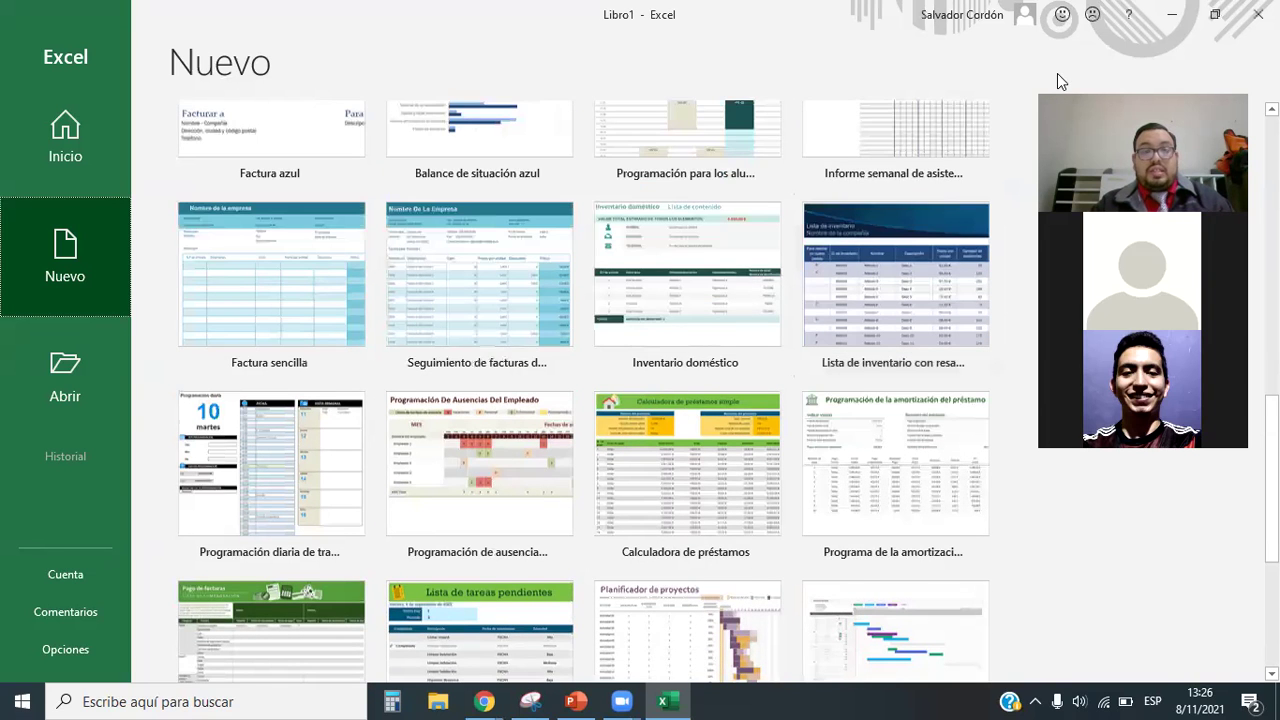
scroll(750, 405, up, 6)
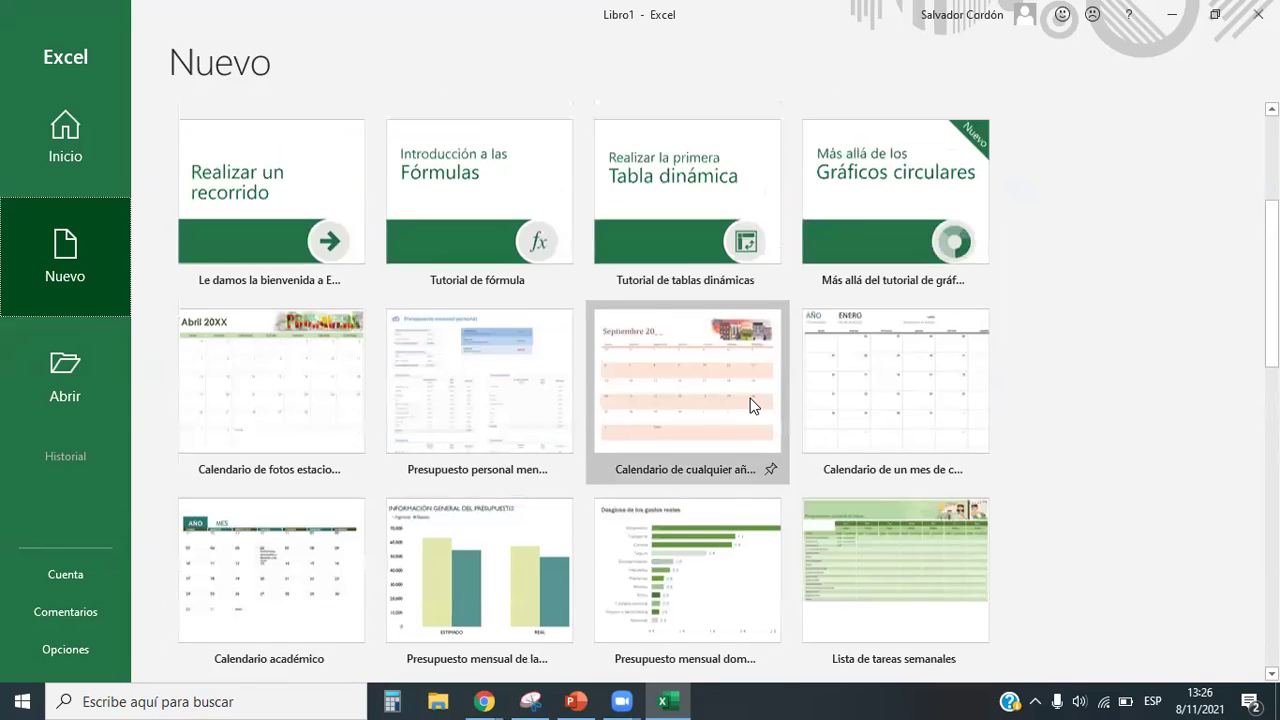
scroll(753, 405, up, 3)
scroll(849, 401, down, 2)
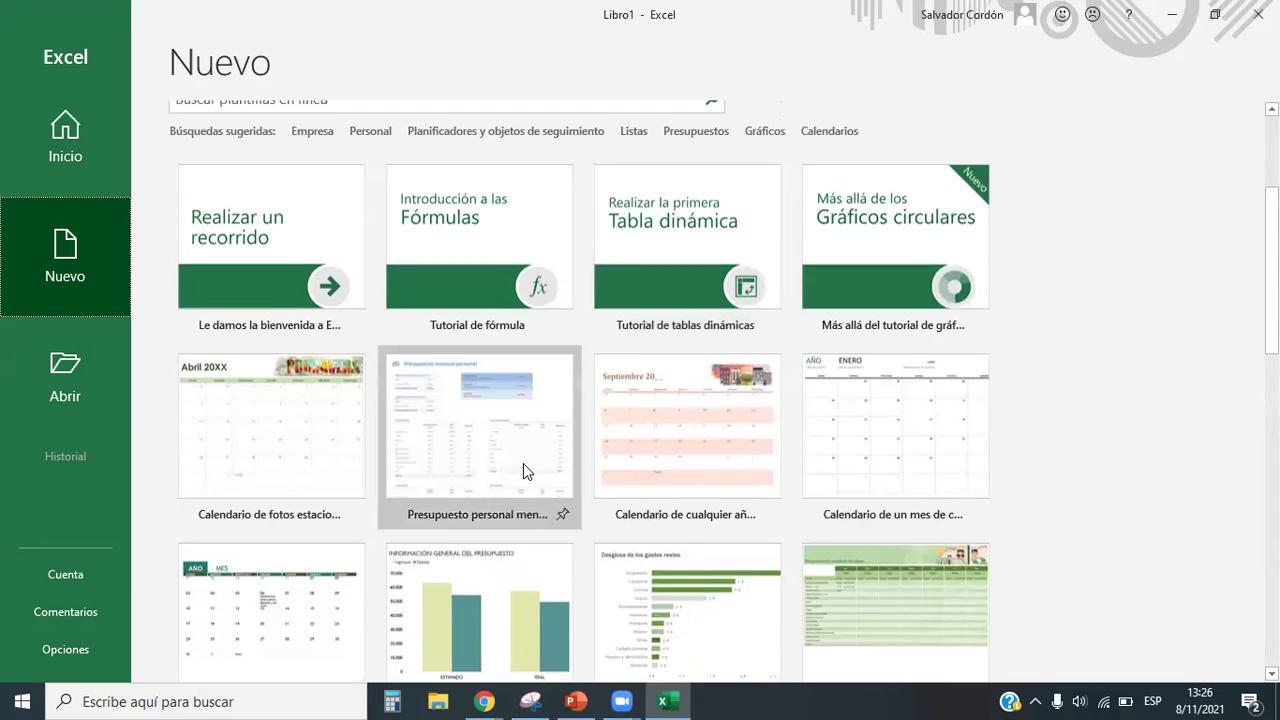
scroll(523, 463, up, 2)
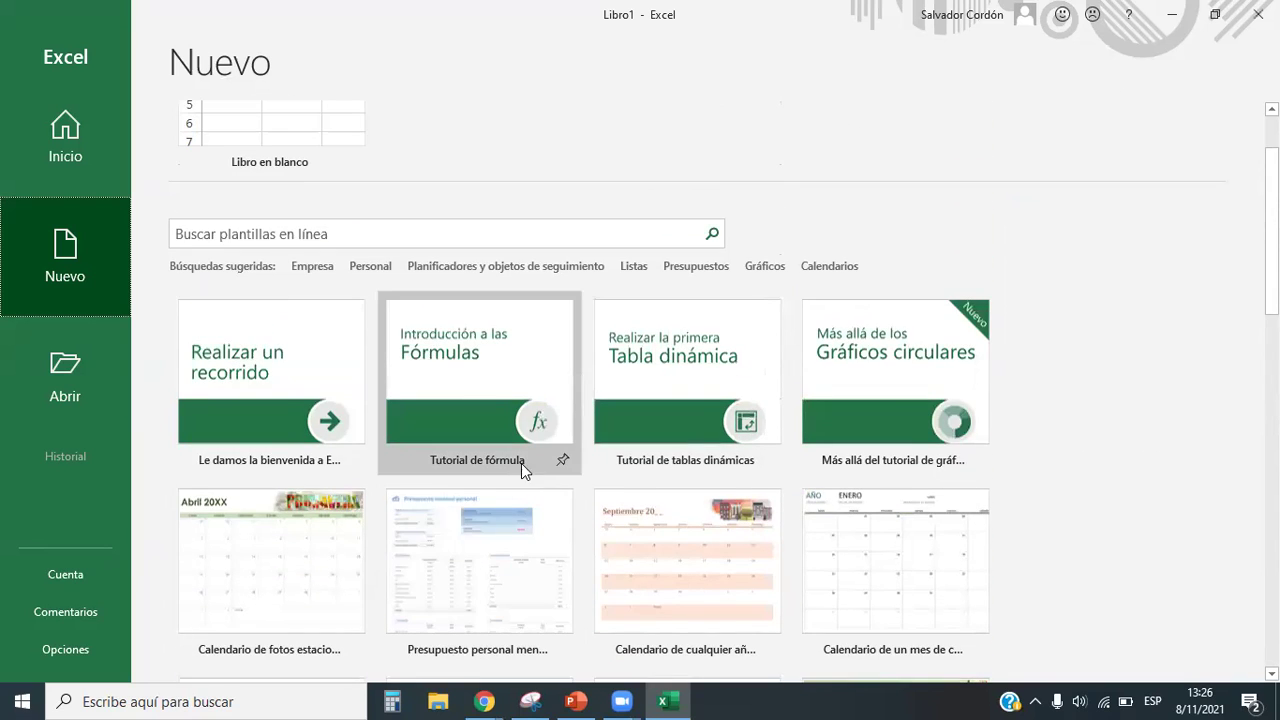
scroll(519, 422, up, 2)
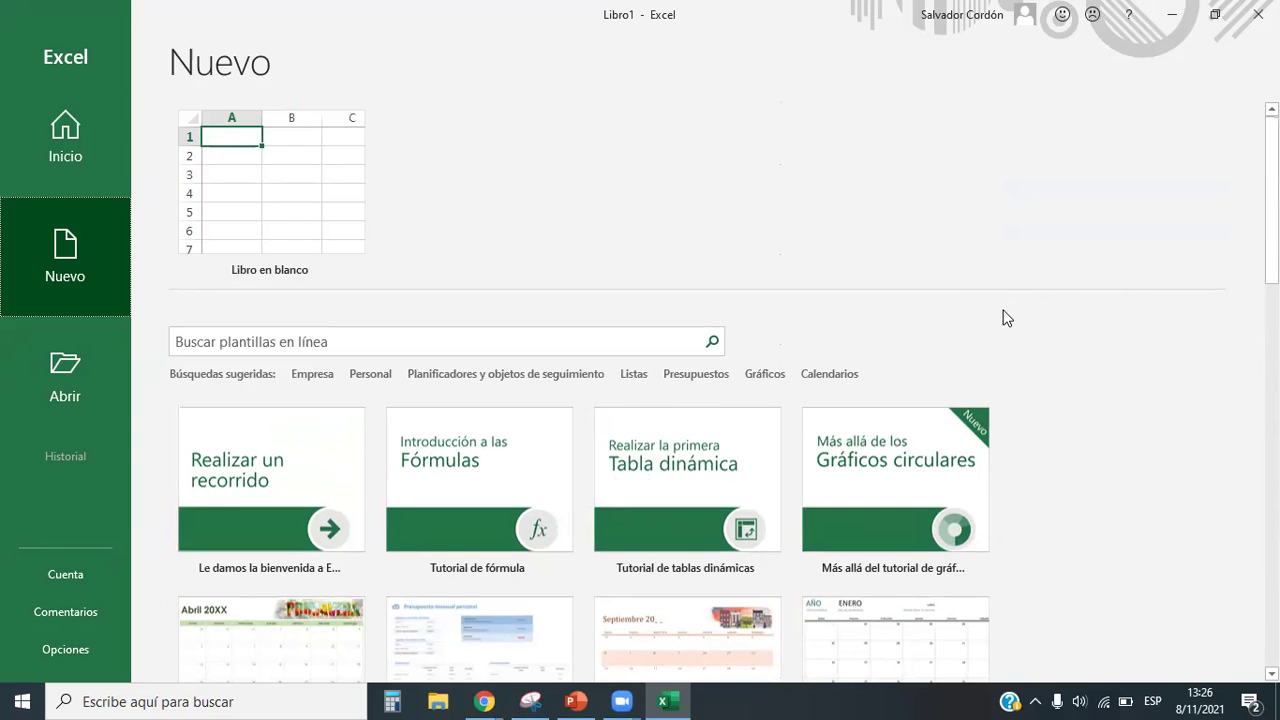
Go to the Inicio home page, then open the Cuenta account page.
click(70, 152)
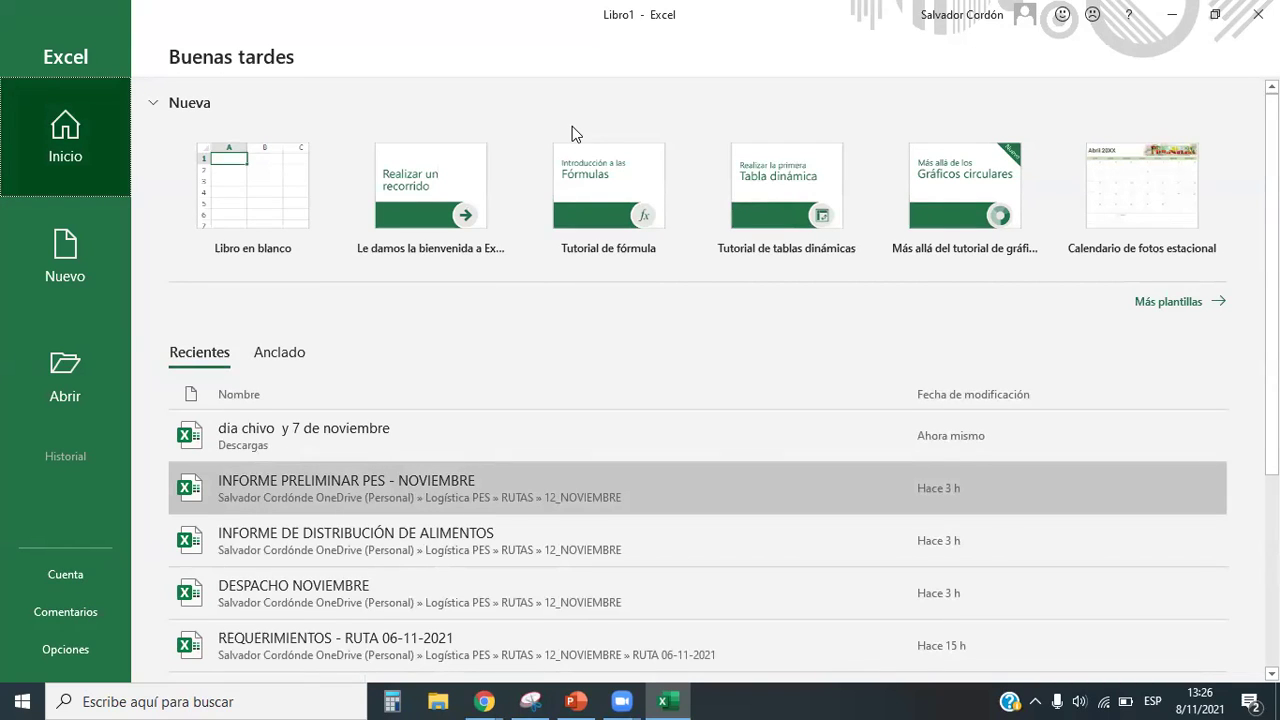
drag(12, 556, 115, 672)
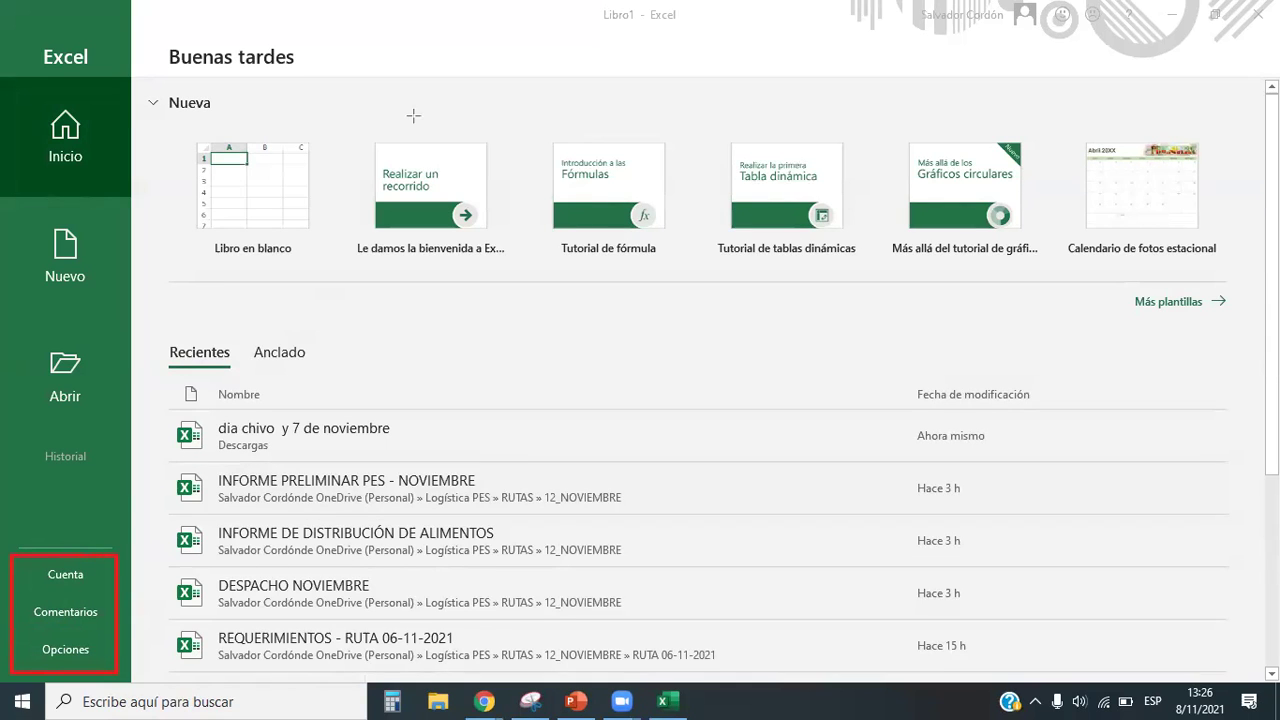
click(64, 581)
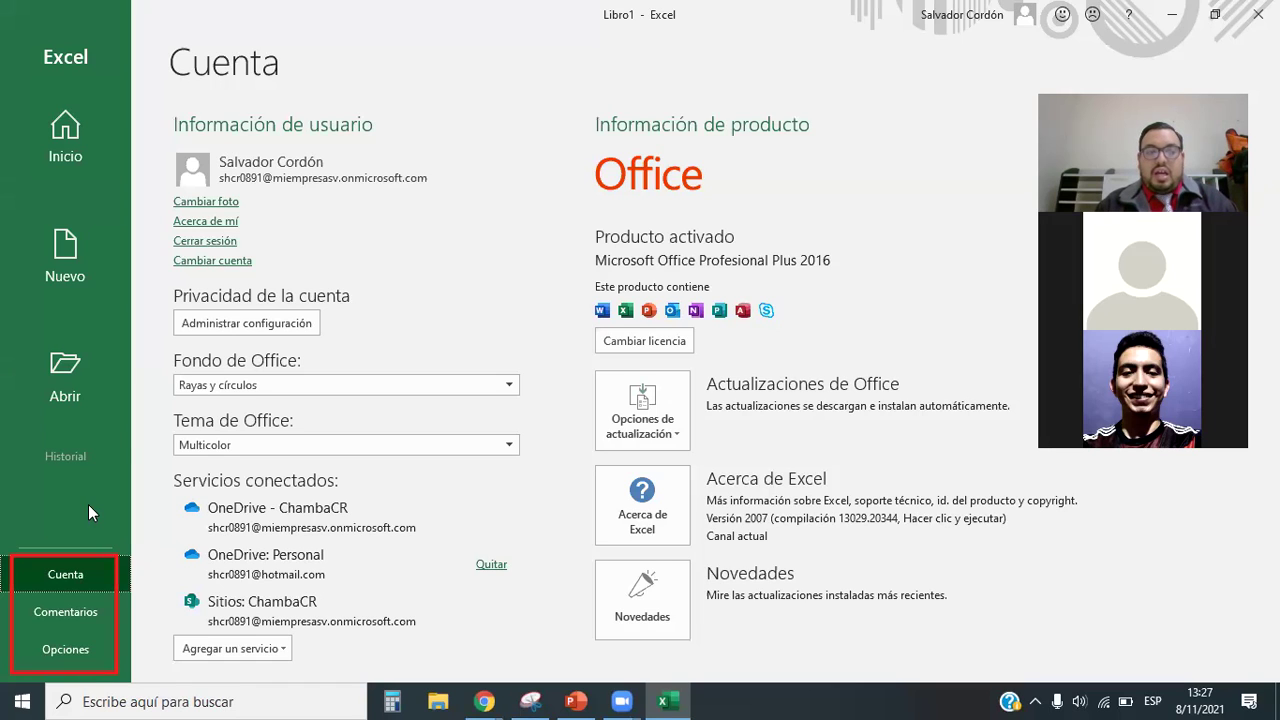
Dismiss the Error inesperado message and open the Comentarios feedback page.
mouse_move(140, 465)
mouse_down()
mouse_move(460, 648)
mouse_move(541, 653)
mouse_move(537, 669)
mouse_up()
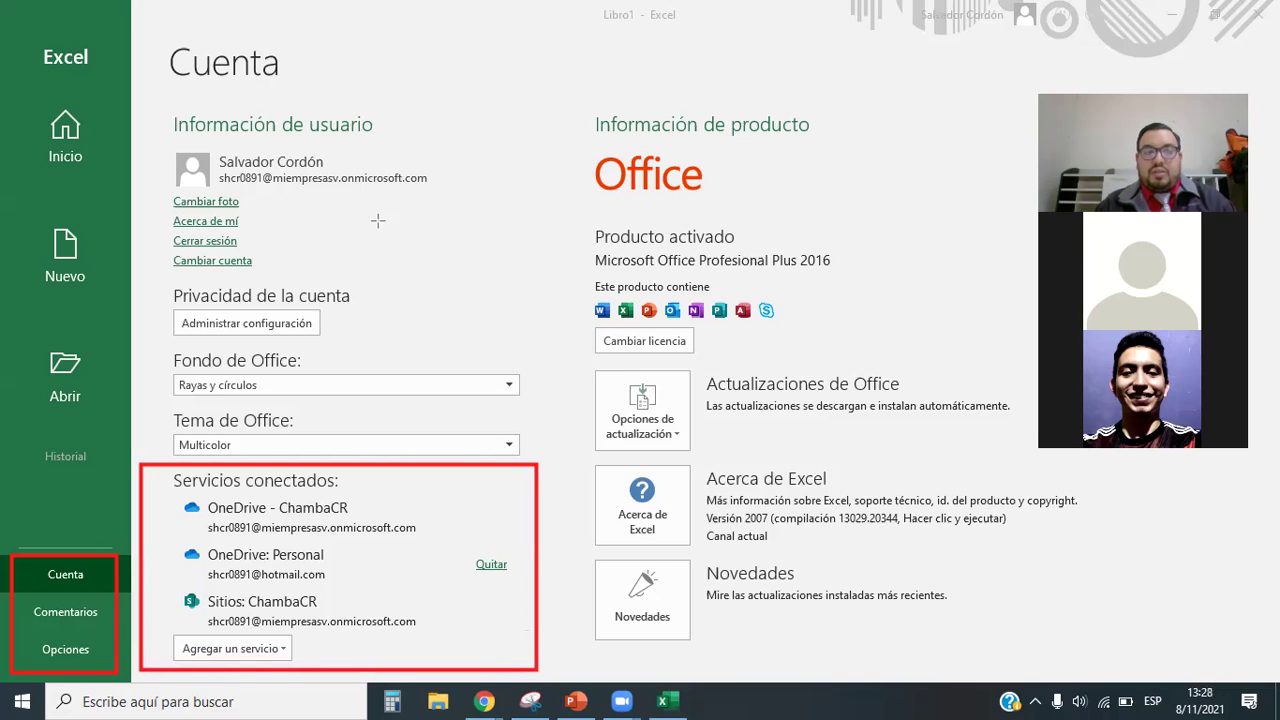
key(e)
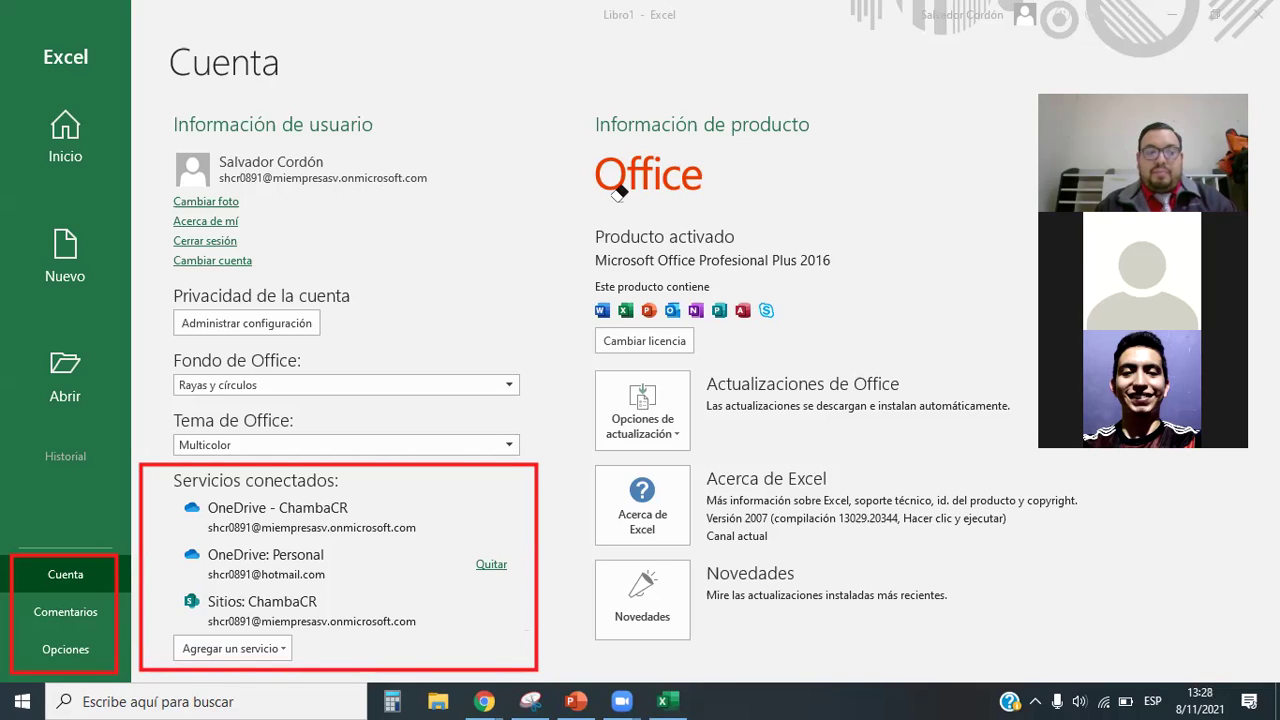
key(Escape)
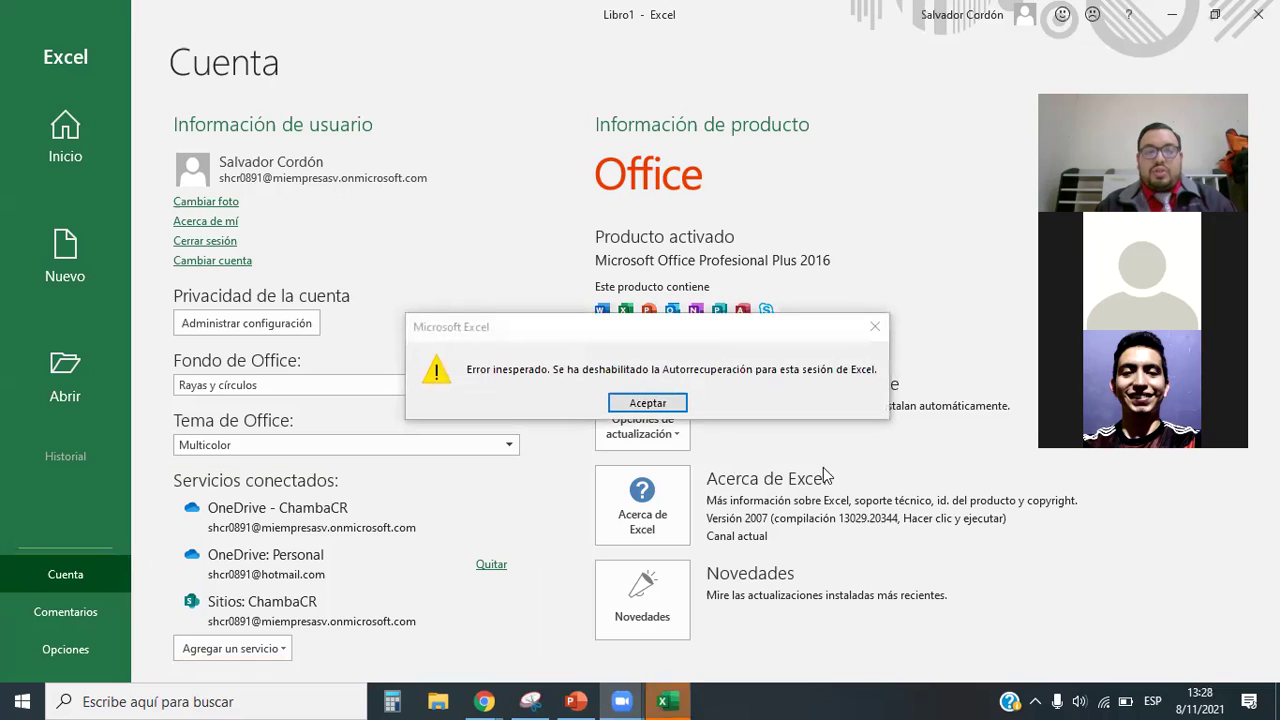
click(874, 327)
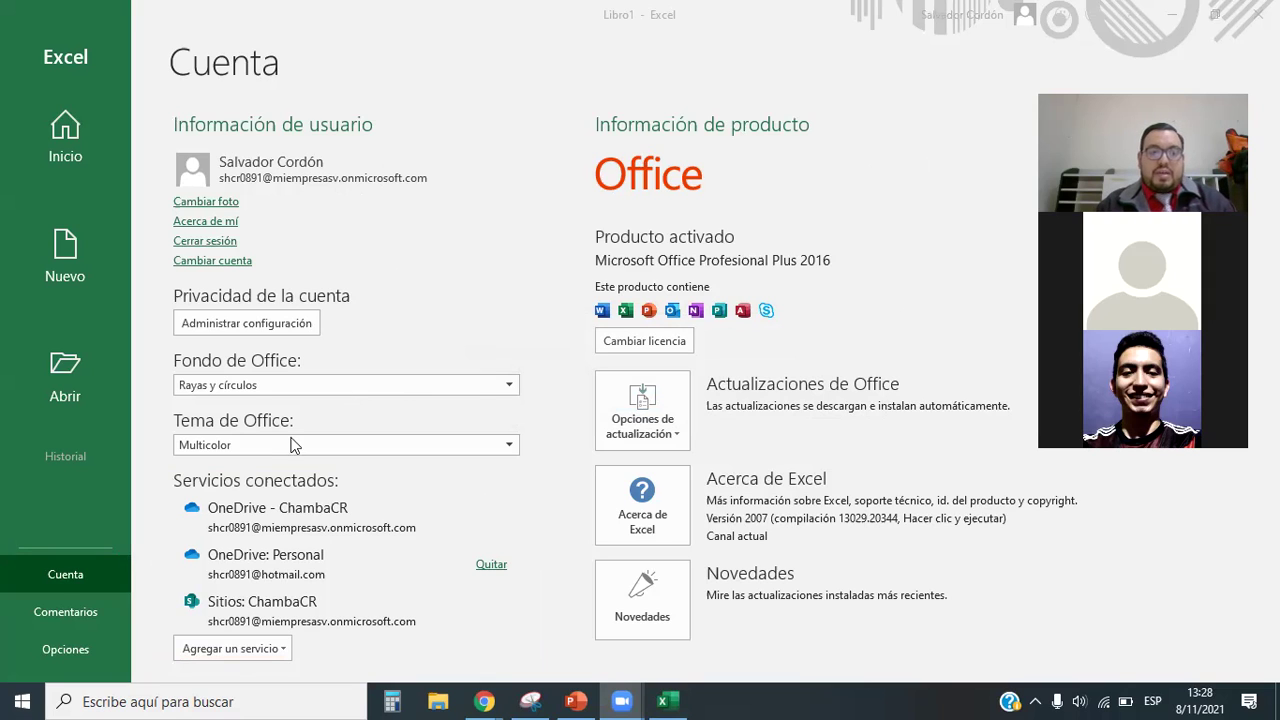
click(78, 578)
click(62, 613)
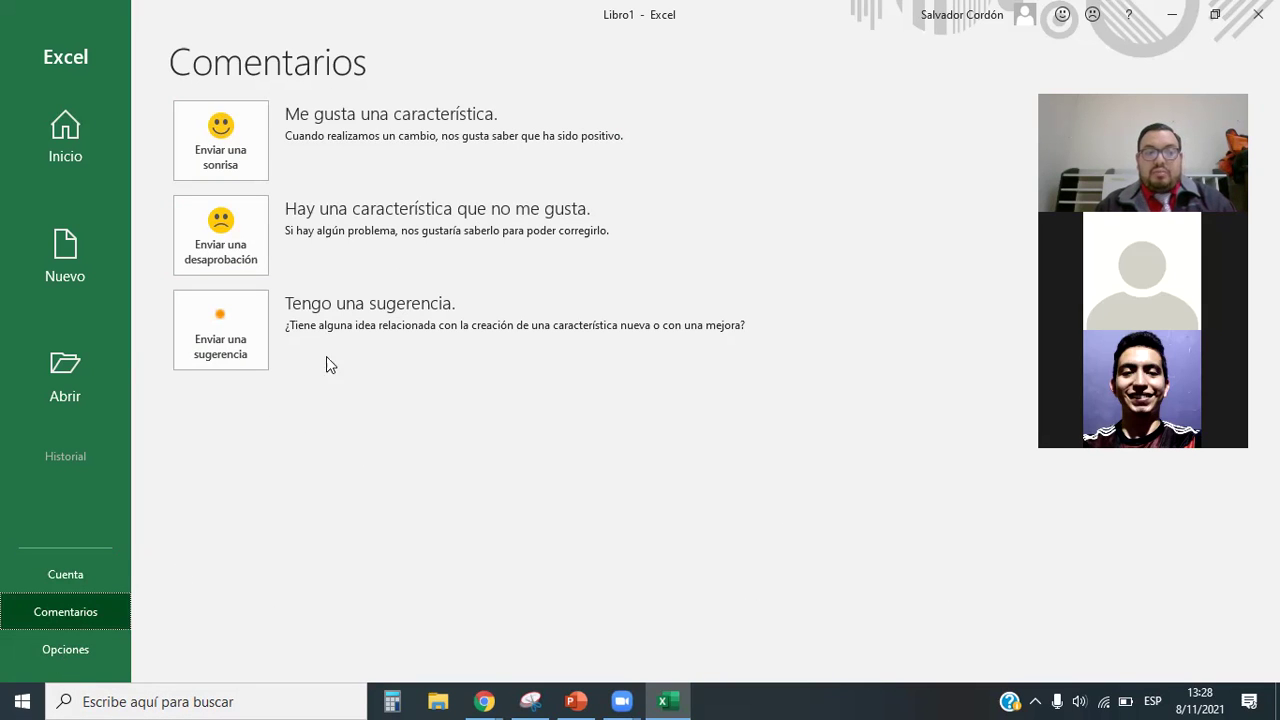
Open Opciones to show the Excel Options General page with the Arial 12 default font.
click(66, 651)
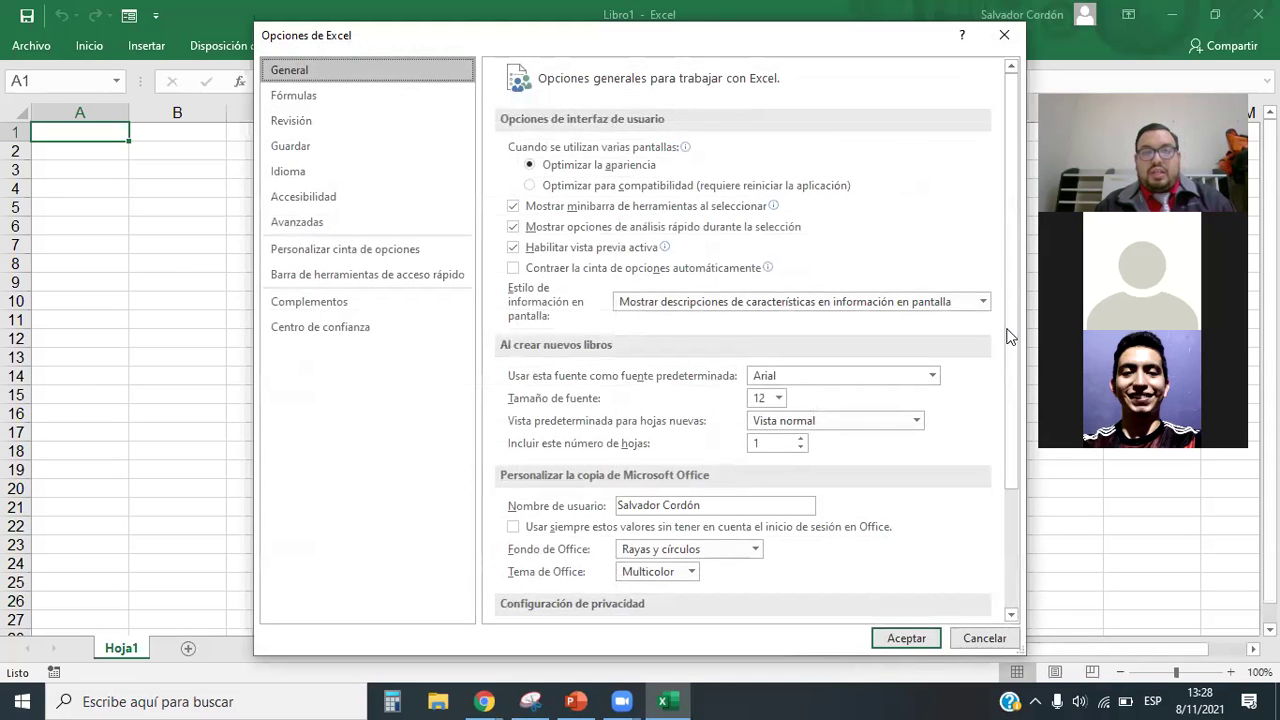
Move the Opciones de Excel dialog slightly left, then close it without changes.
drag(699, 40, 627, 54)
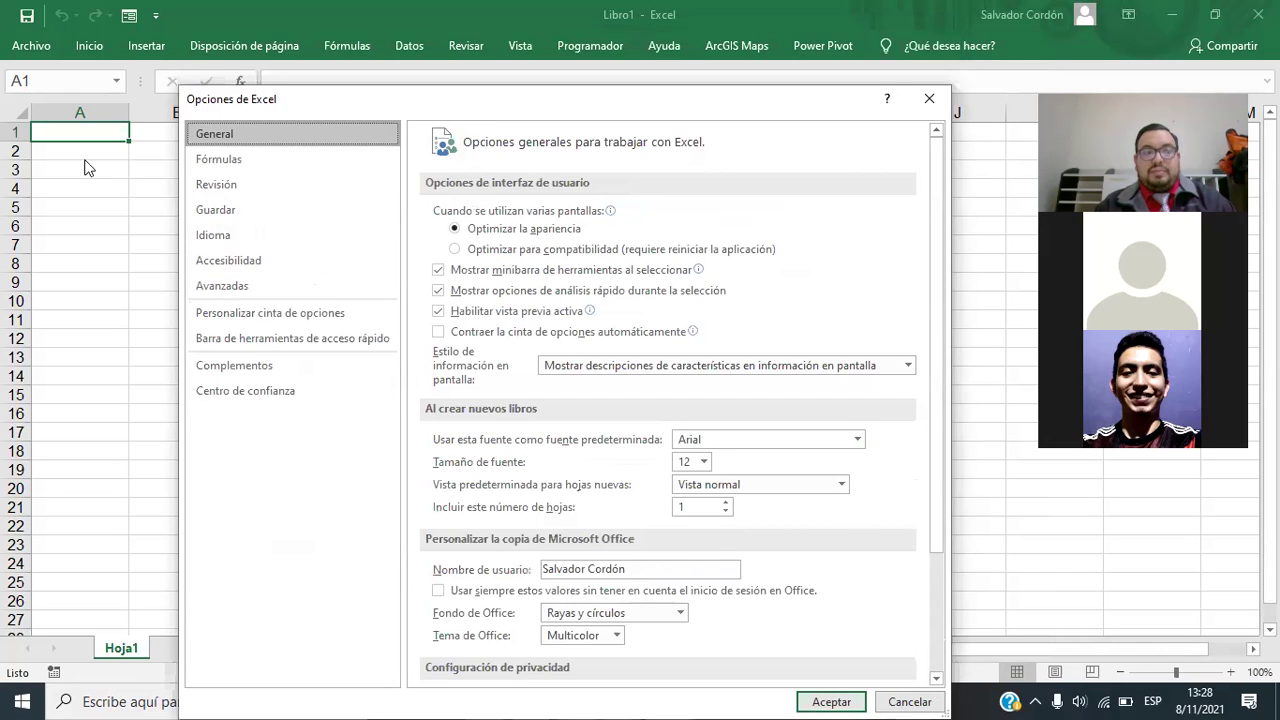
click(929, 101)
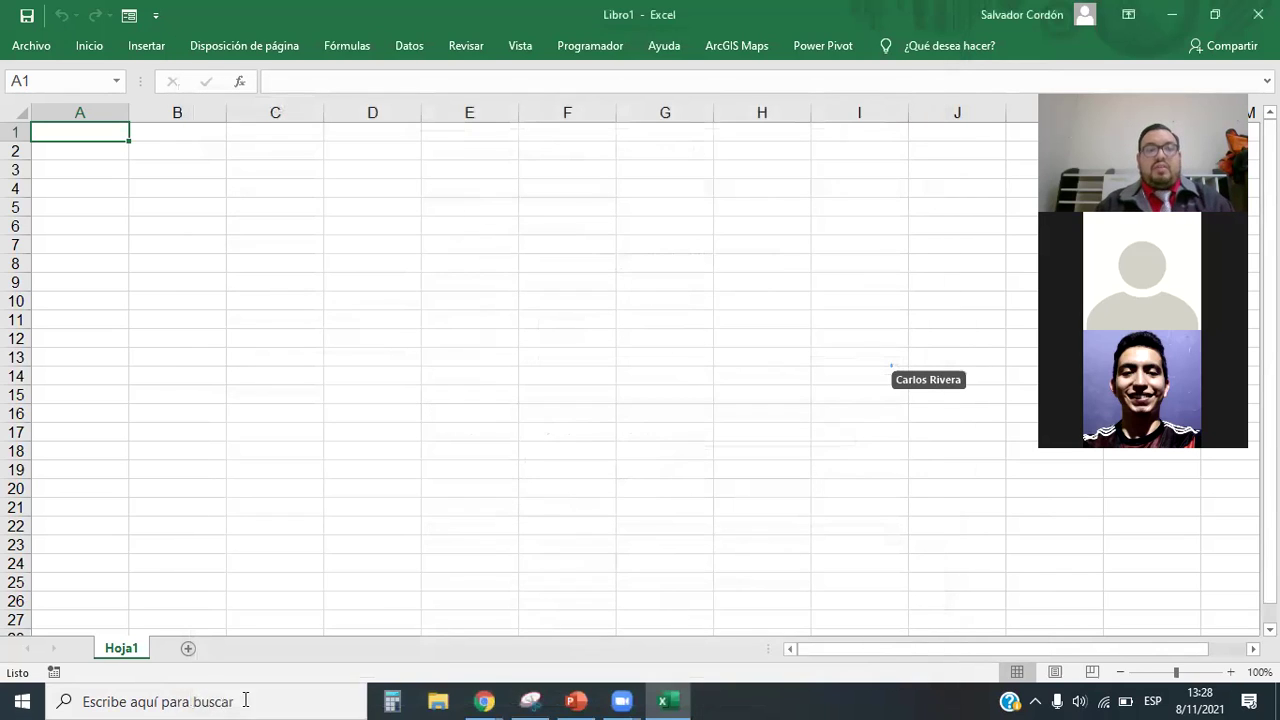
Select several cells in column I on the empty sheet, ending on G14.
click(888, 371)
click(876, 425)
click(894, 360)
click(886, 397)
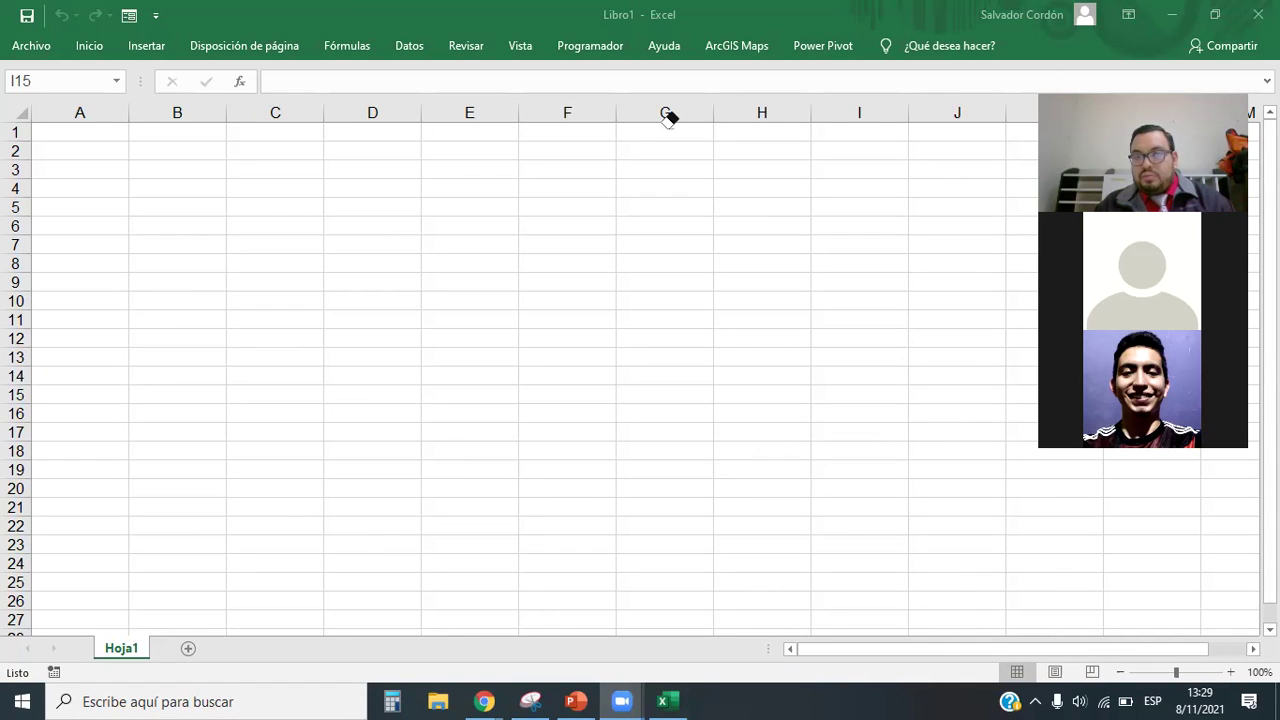
click(655, 370)
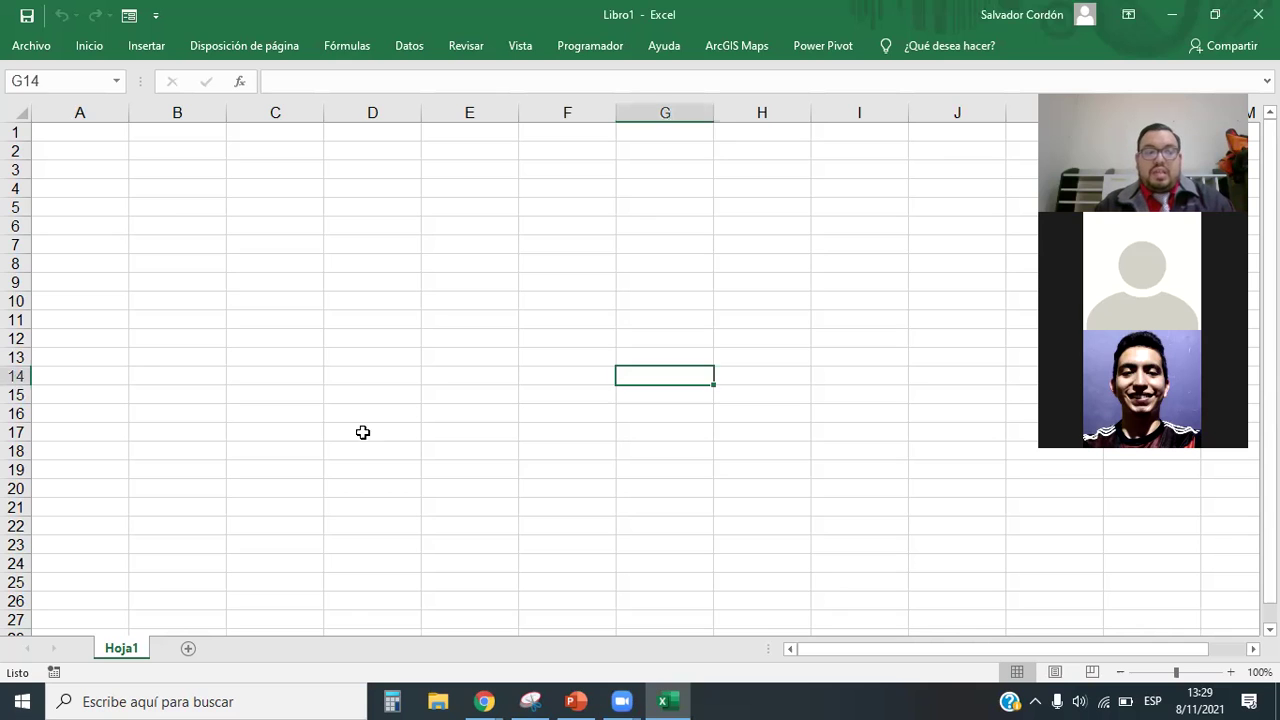
Open the Archivo backstage view, leaving and reopening it a few times.
click(31, 45)
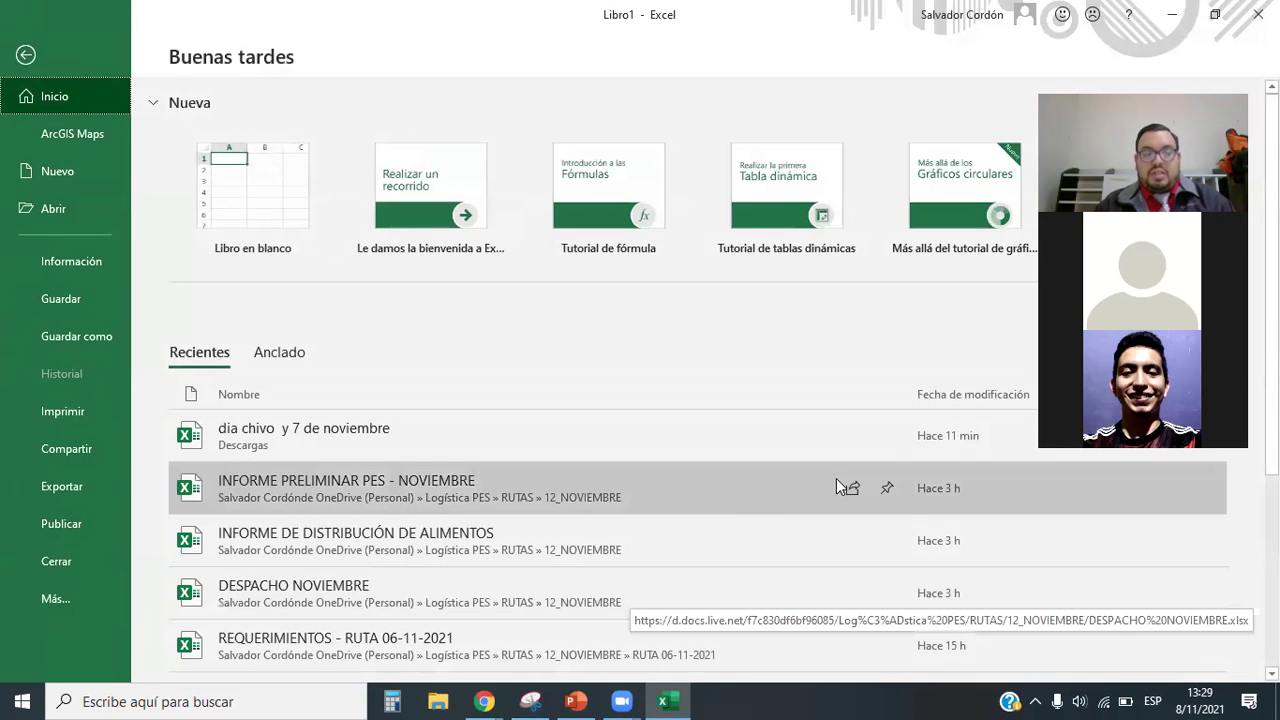
click(45, 53)
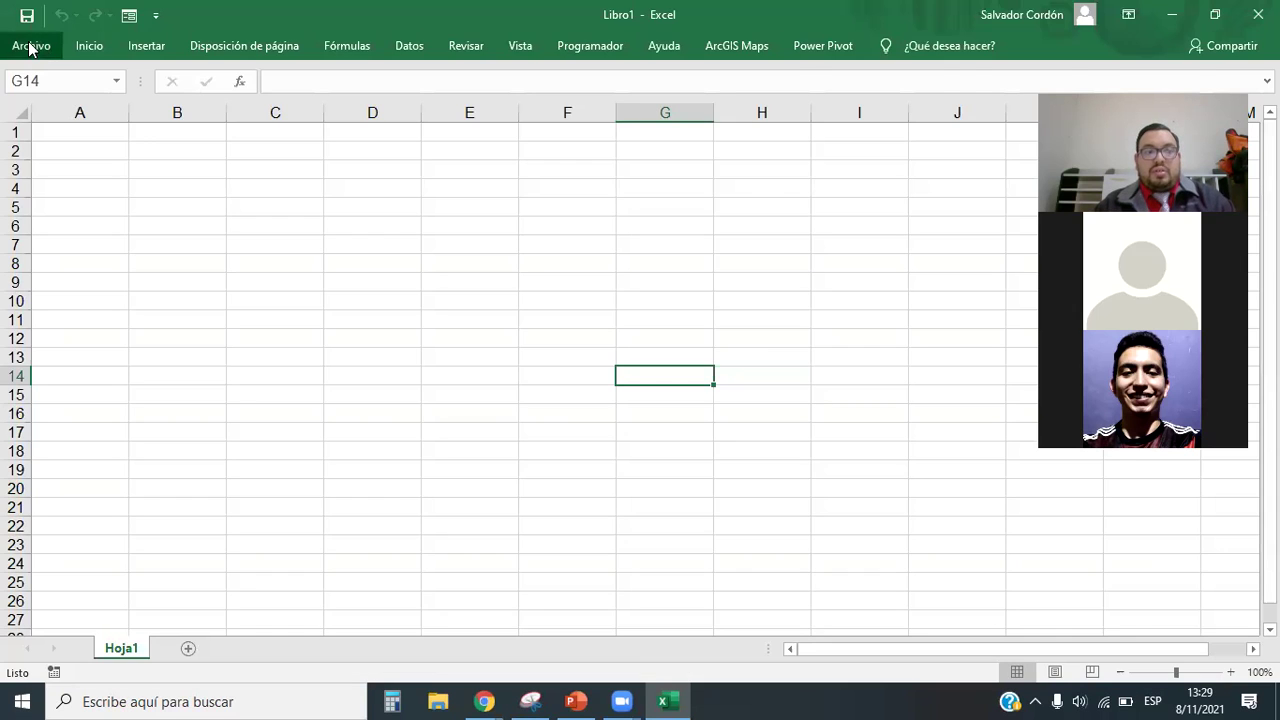
click(33, 47)
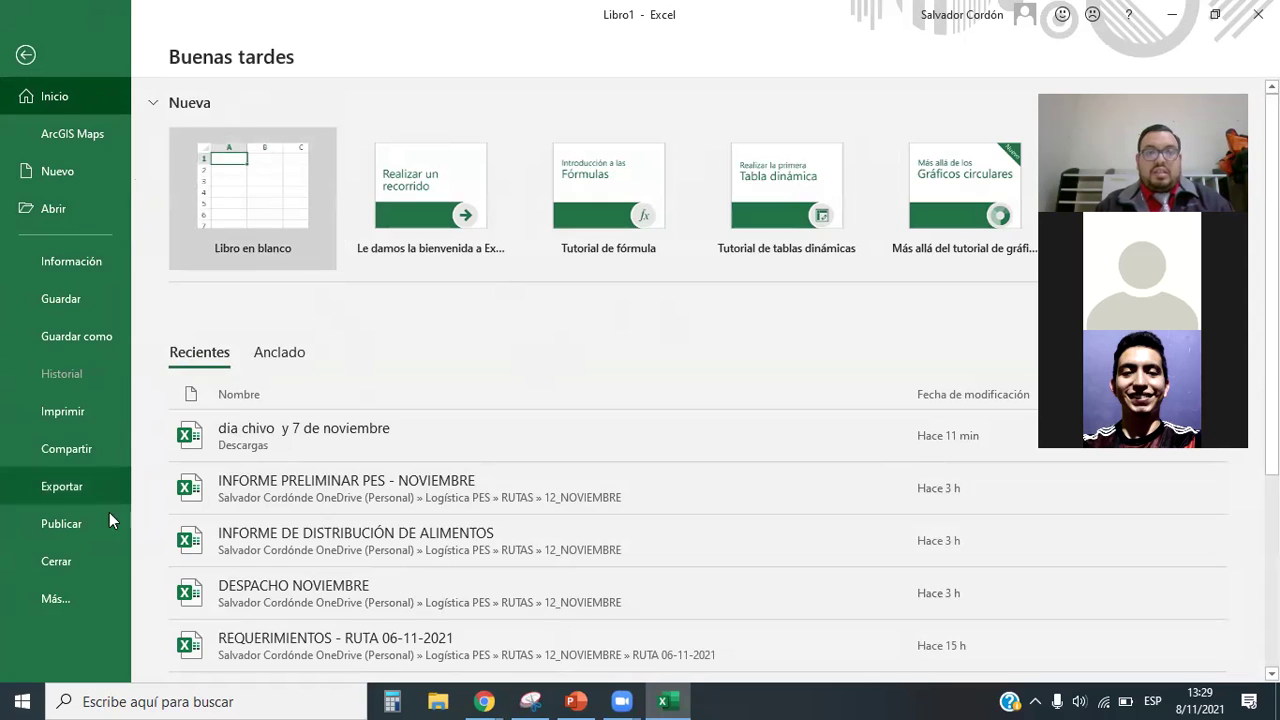
click(26, 55)
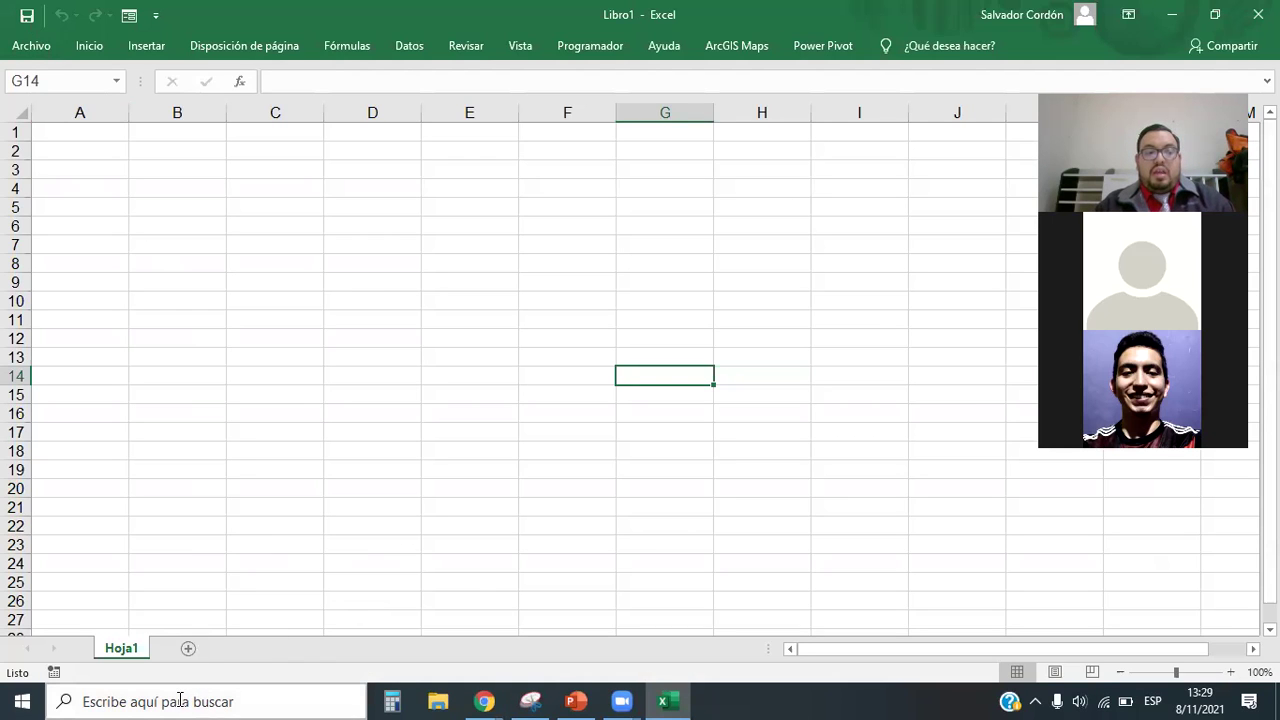
click(31, 45)
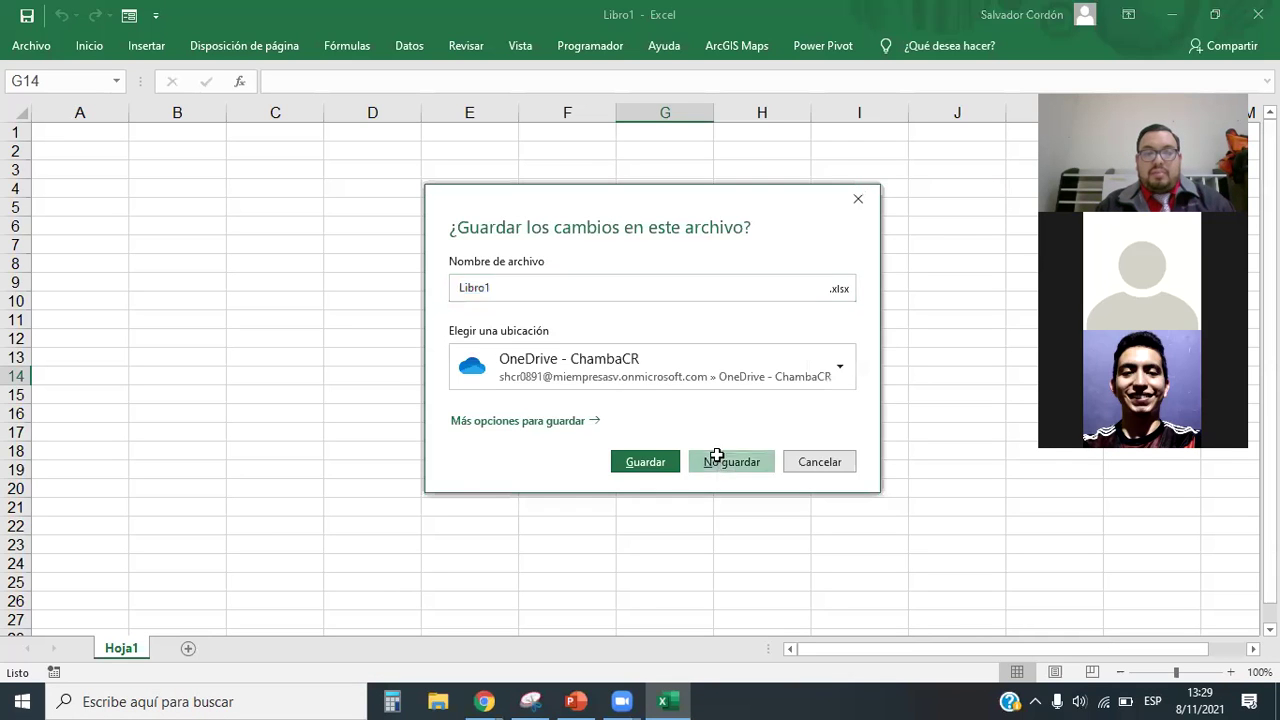
Close the workbook without saving, relaunch Excel and create a new blank workbook.
click(729, 460)
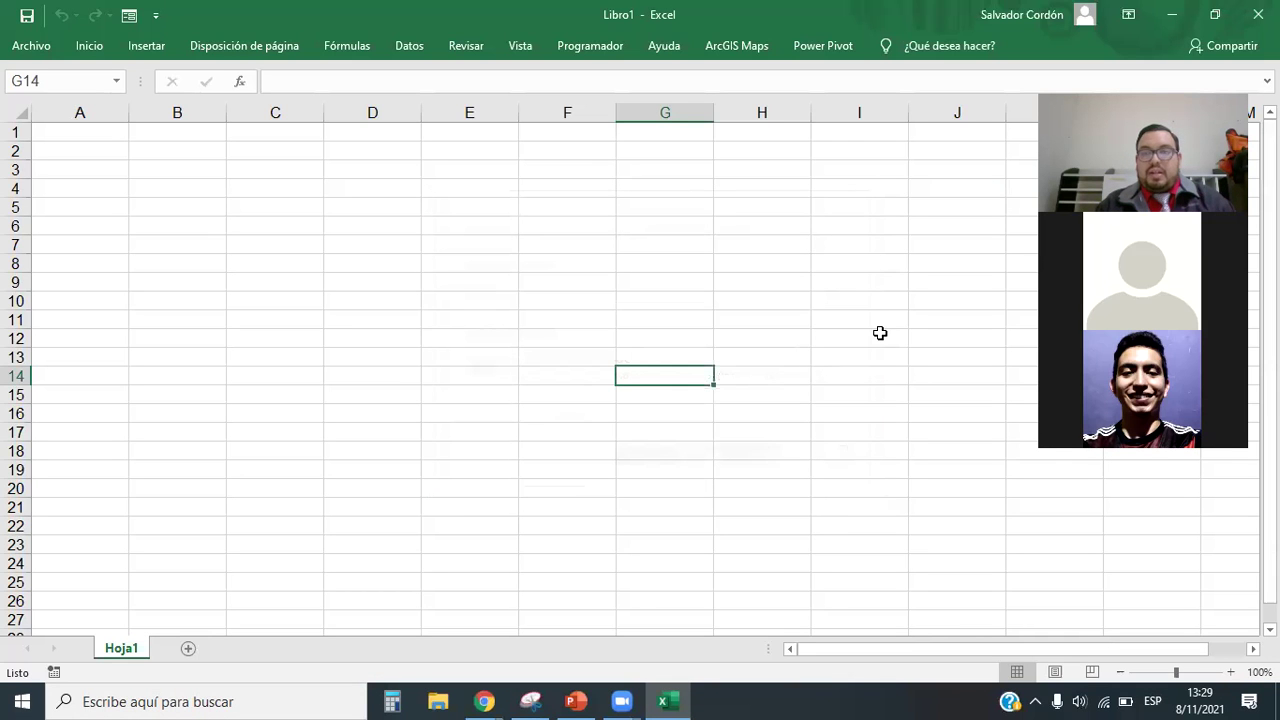
click(180, 697)
click(146, 347)
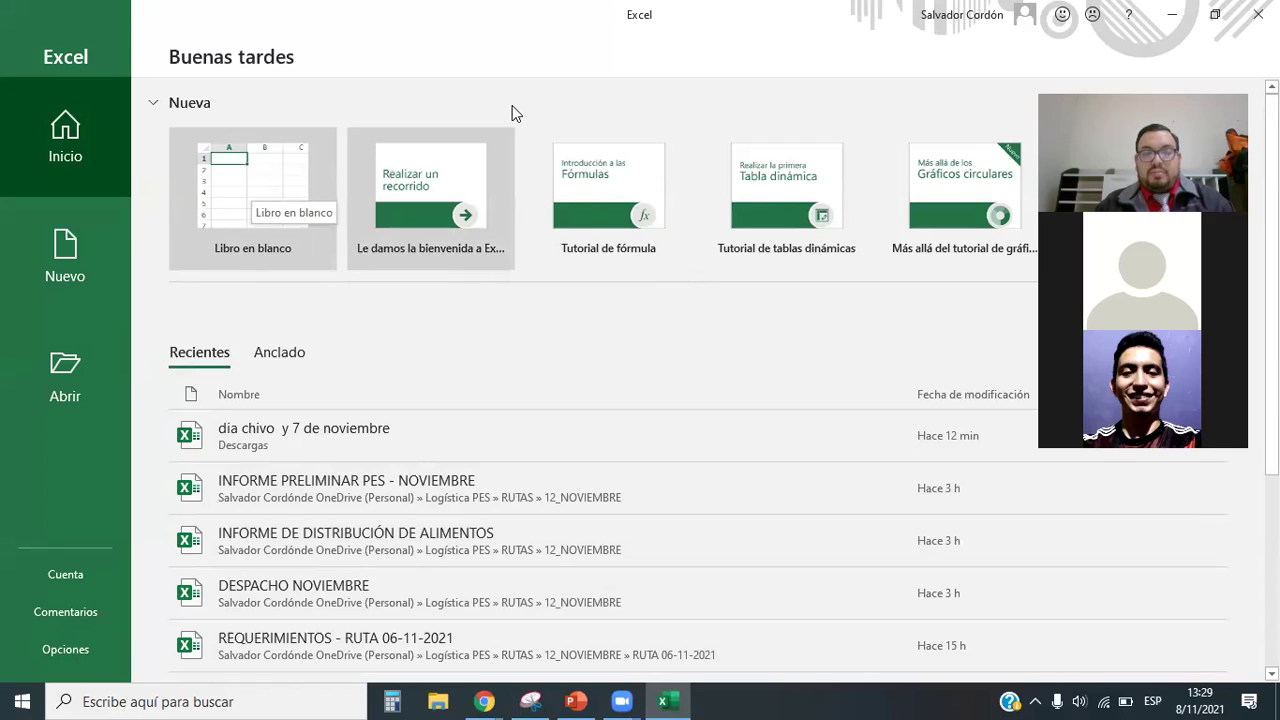
click(262, 192)
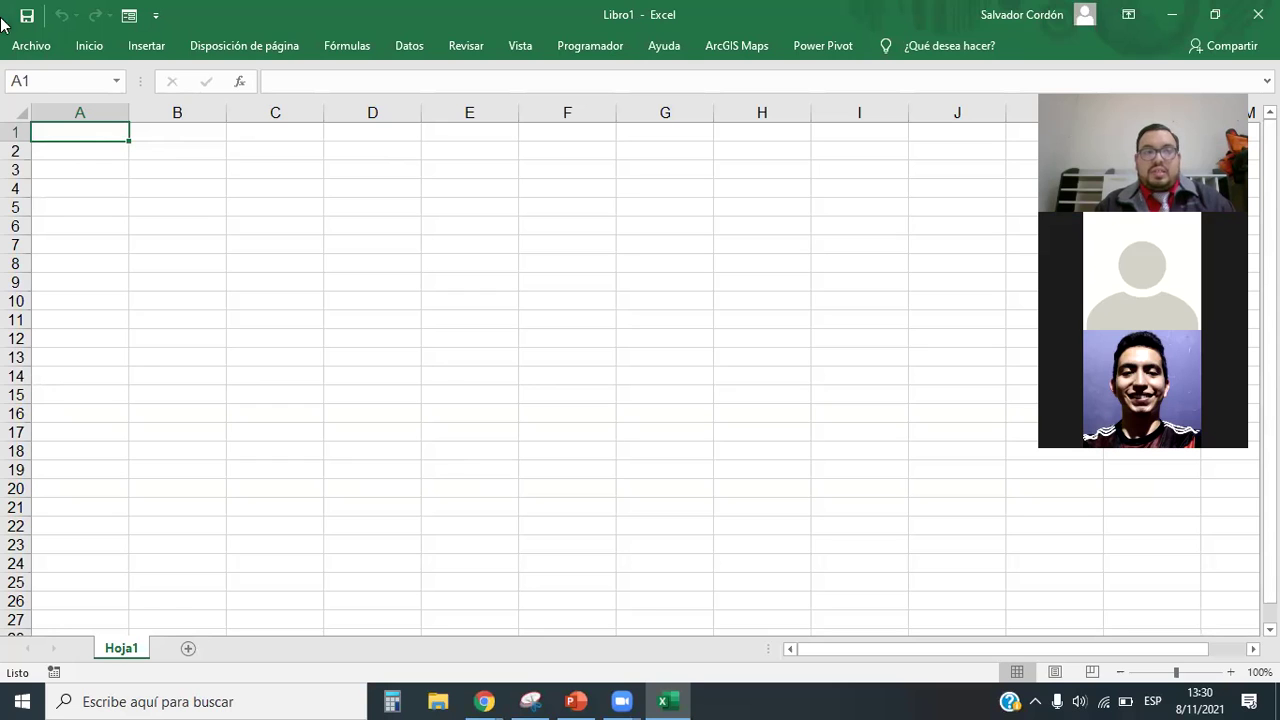
Pin the ribbon so it stays expanded, then return to the Inicio tab of Libro1.
click(22, 48)
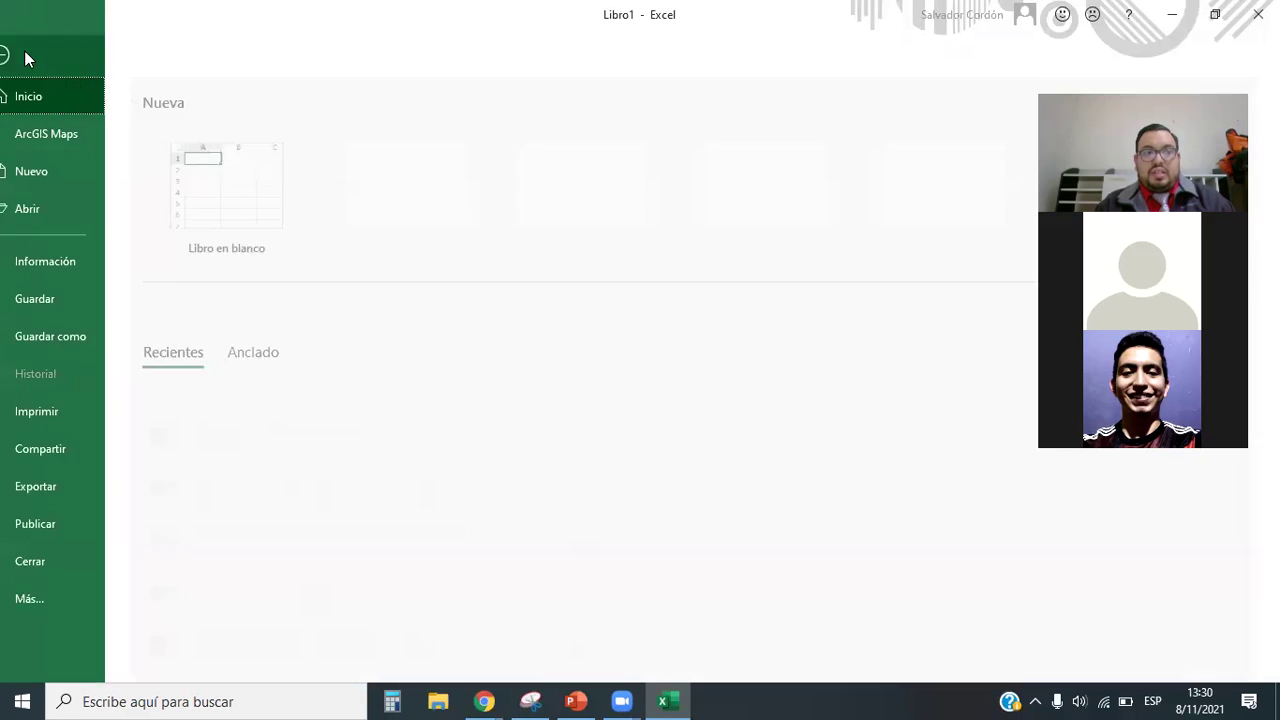
click(24, 53)
click(89, 48)
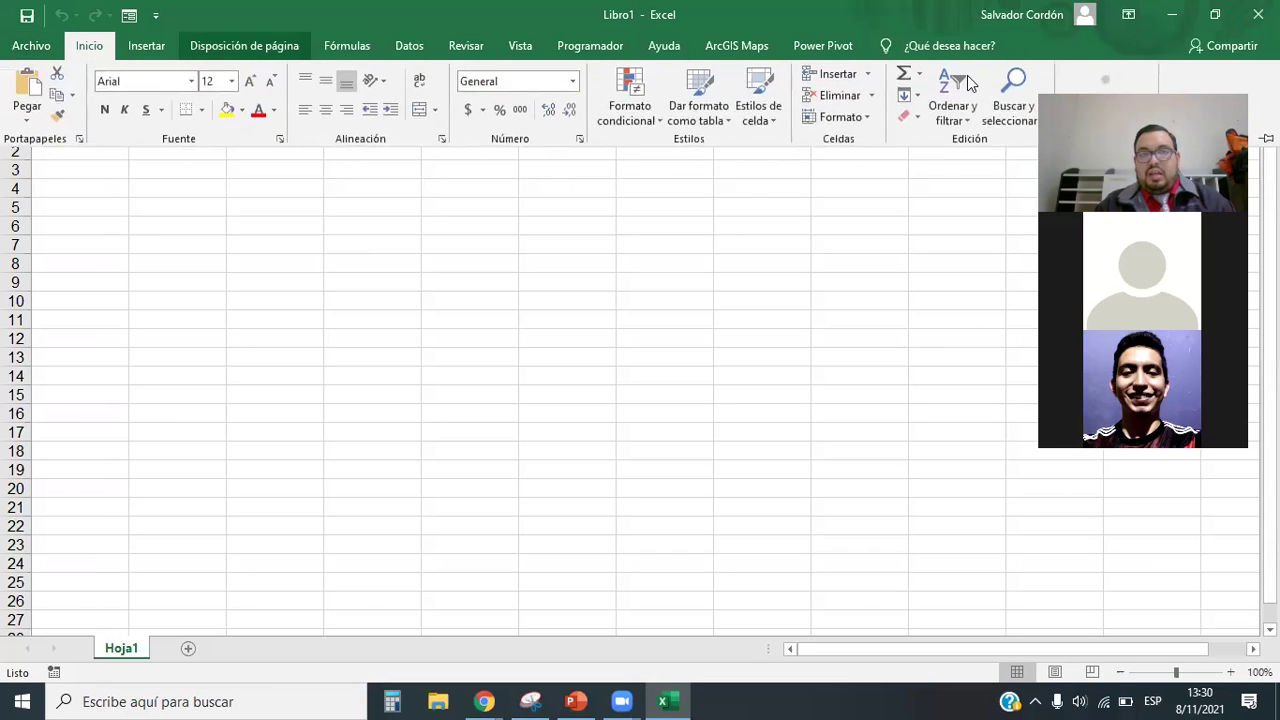
drag(1213, 90, 1222, 190)
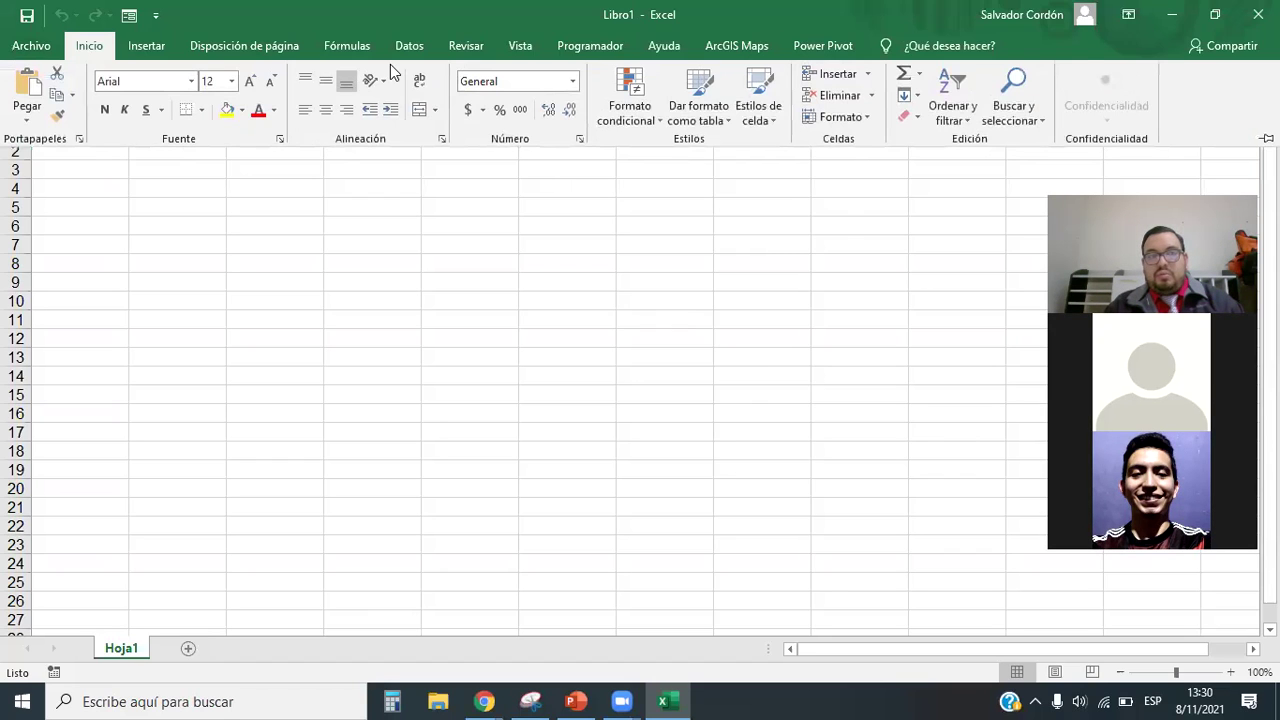
scroll(1214, 143, down, 2)
click(1265, 138)
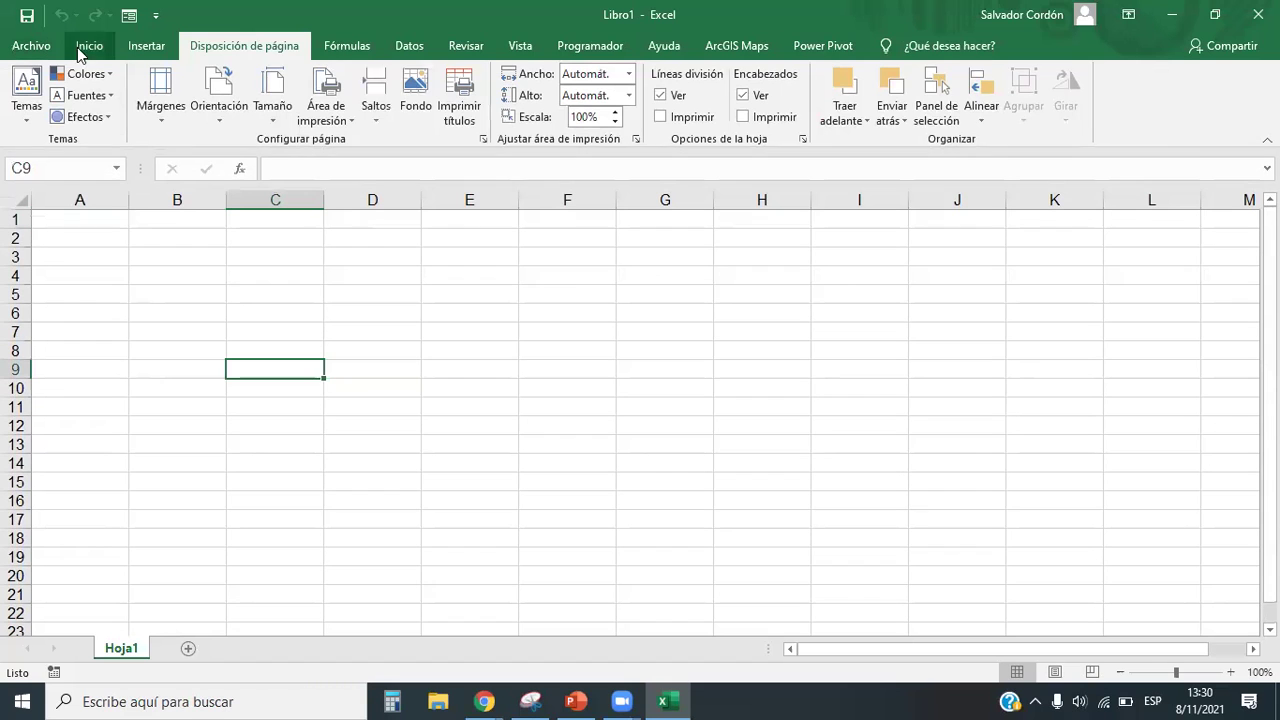
click(88, 46)
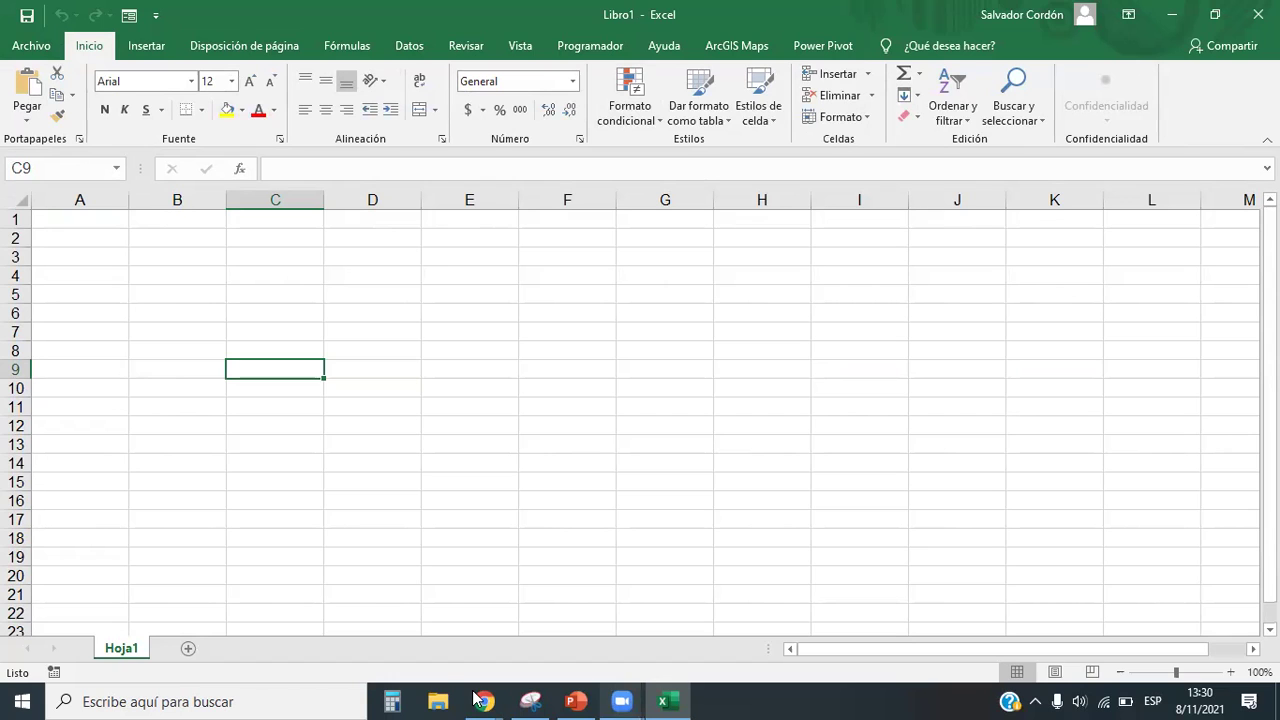
mouse_move(480, 699)
click(586, 615)
scroll(658, 415, down, 3)
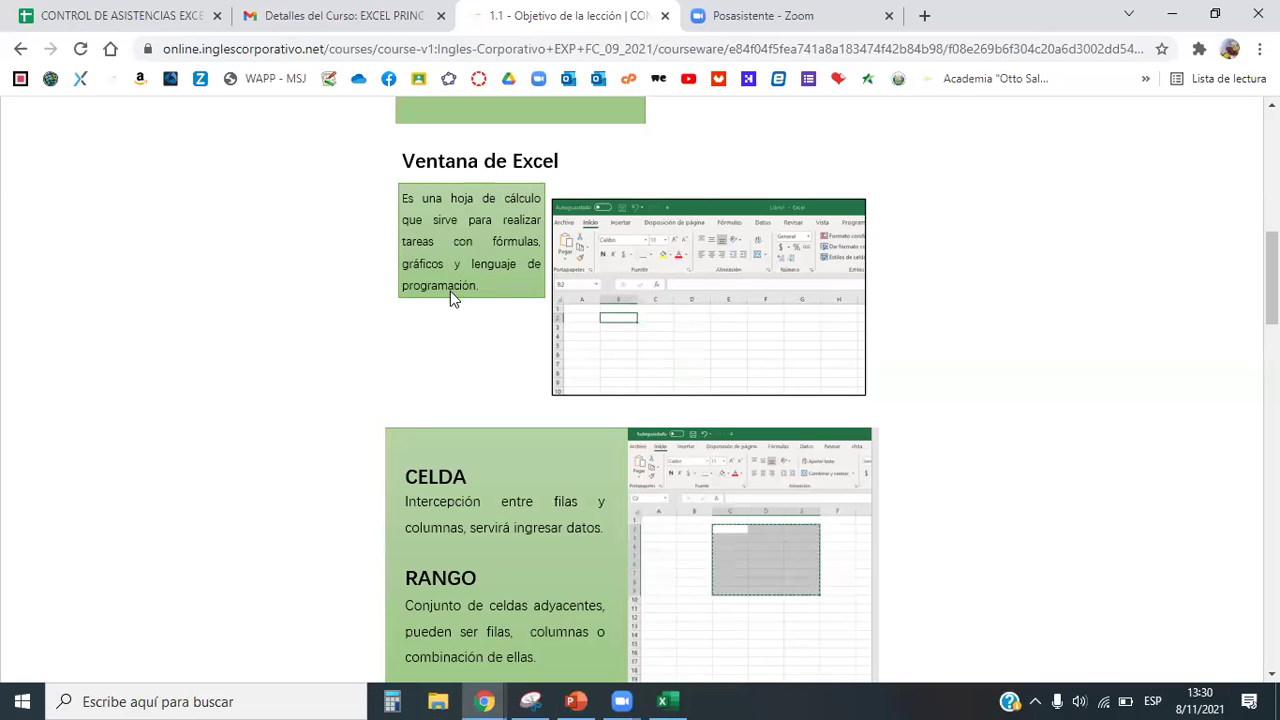
scroll(549, 303, down, 7)
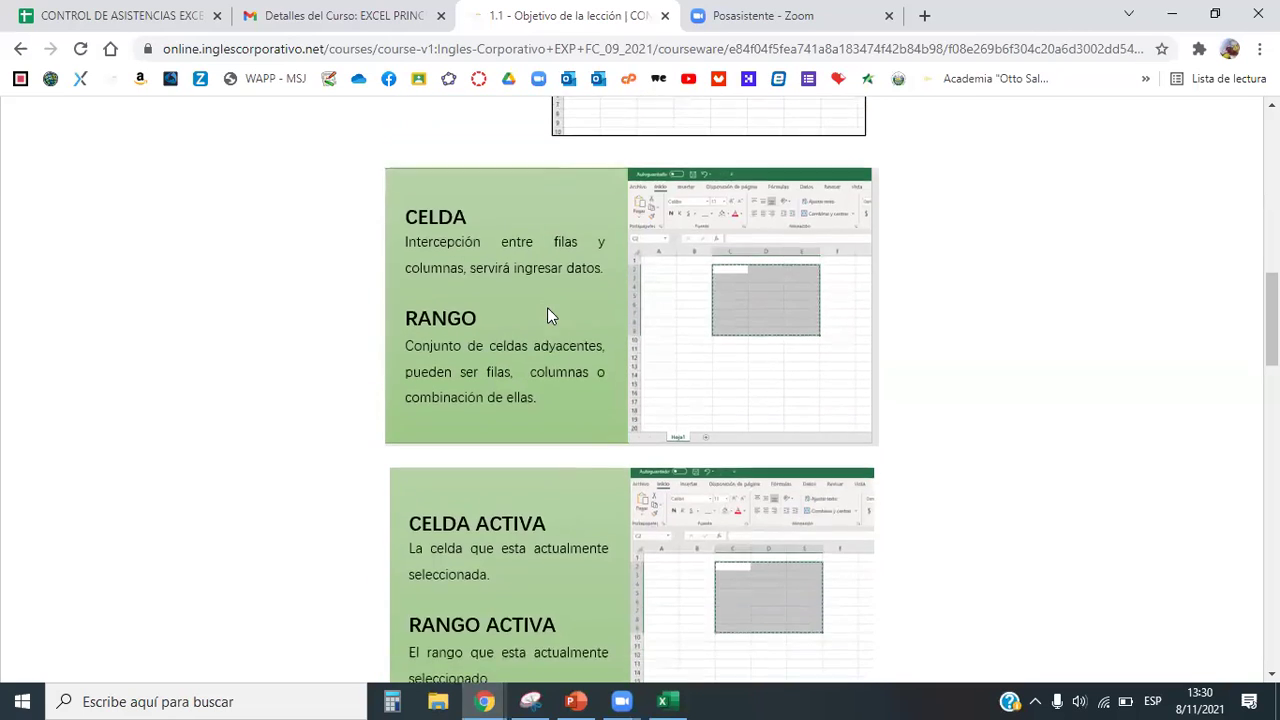
scroll(547, 318, up, 7)
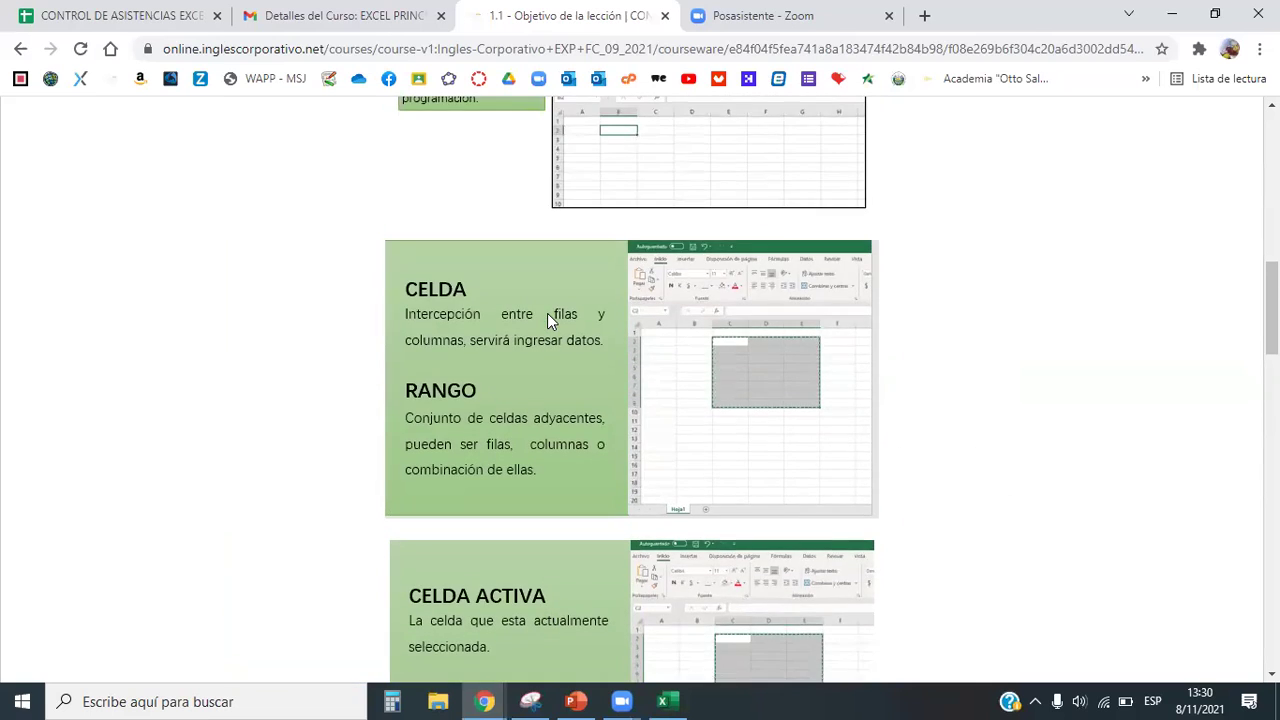
scroll(547, 320, down, 3)
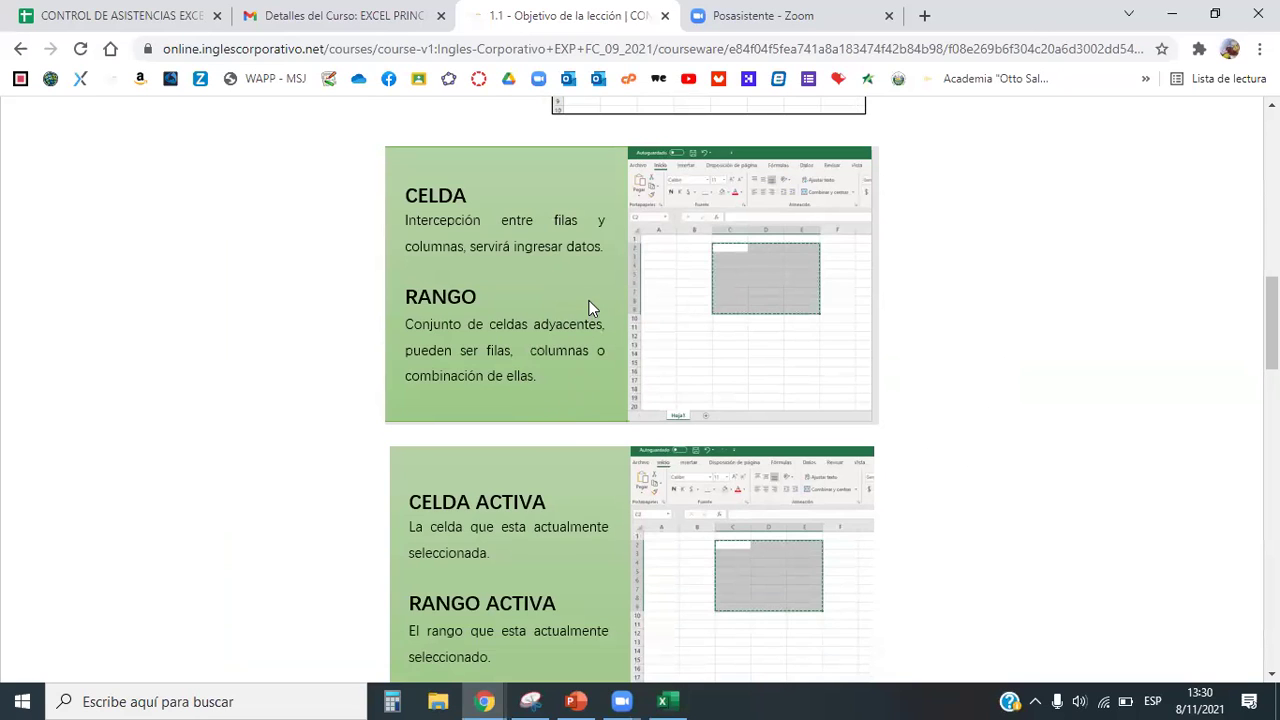
click(1172, 14)
click(328, 260)
click(387, 293)
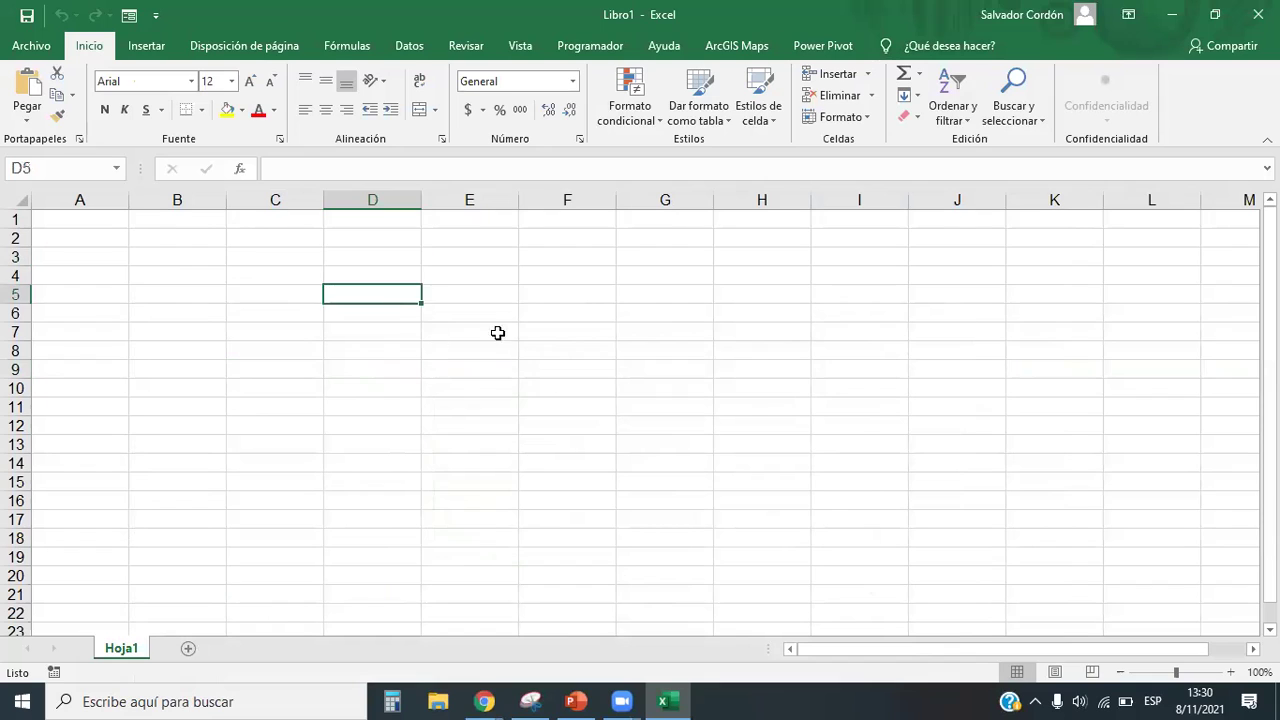
click(590, 325)
click(217, 290)
click(314, 276)
click(575, 295)
click(666, 372)
click(544, 440)
click(172, 253)
click(286, 274)
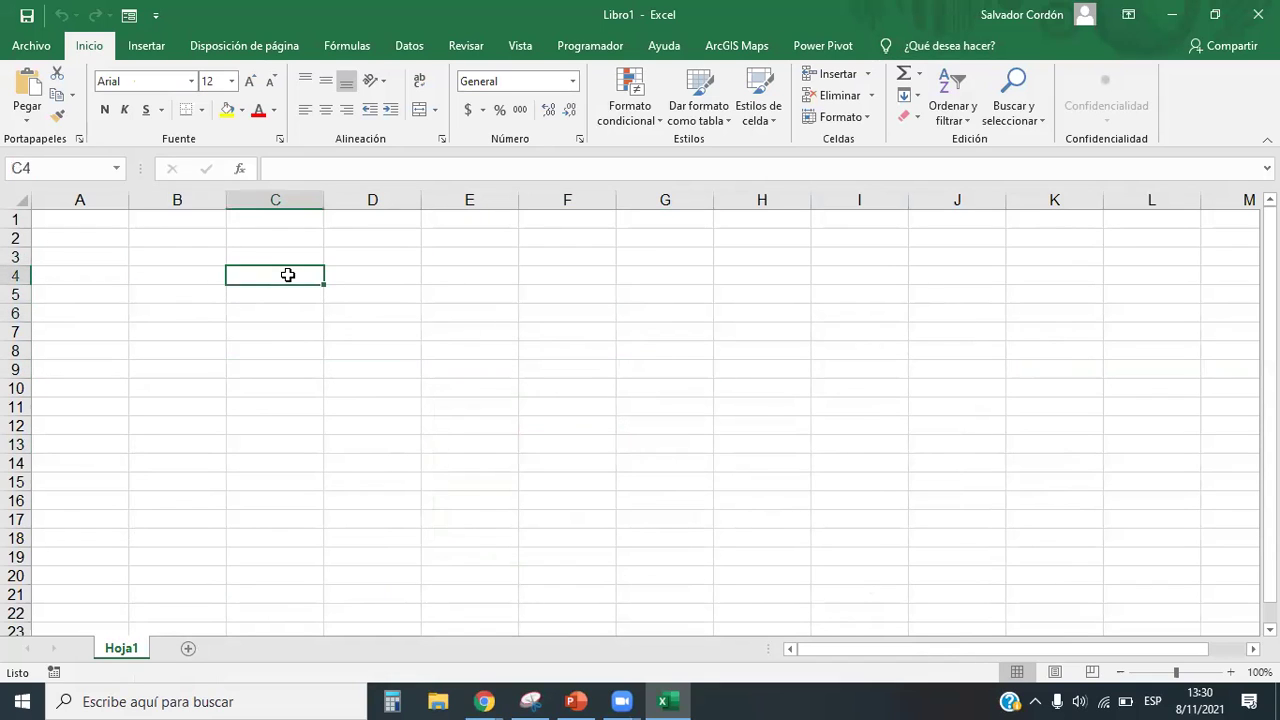
click(389, 254)
click(398, 298)
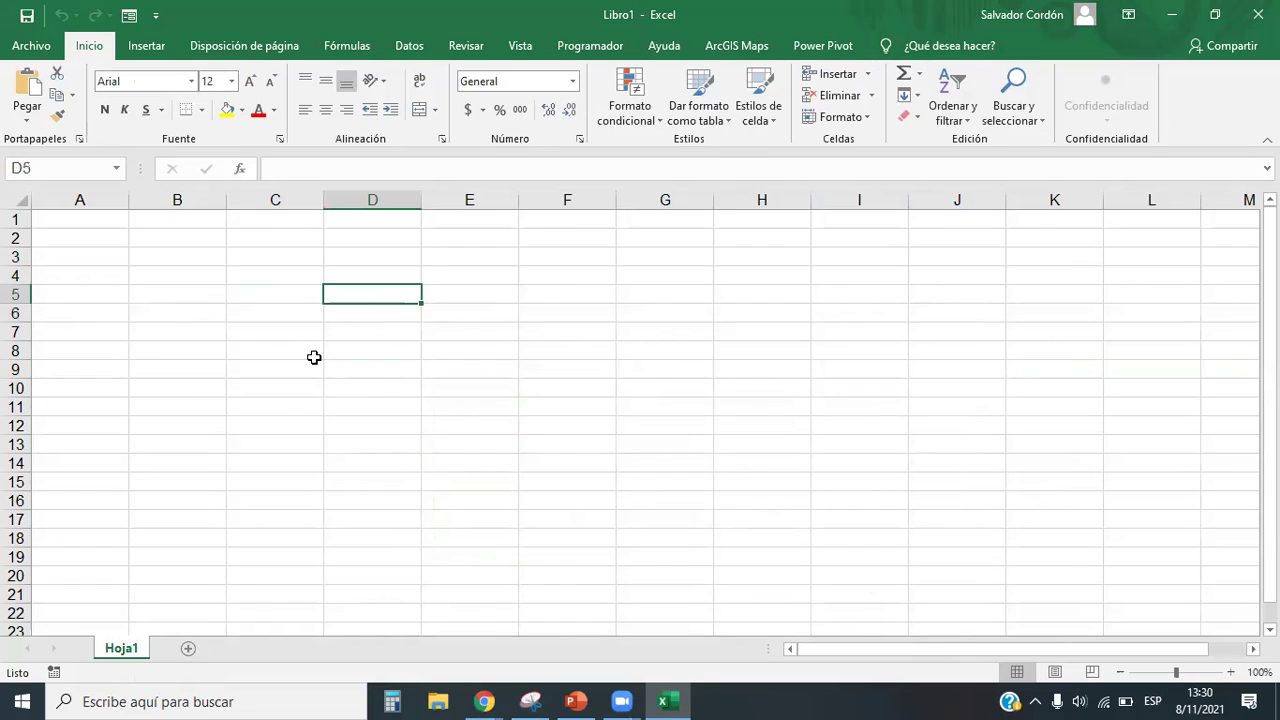
click(15, 294)
click(388, 197)
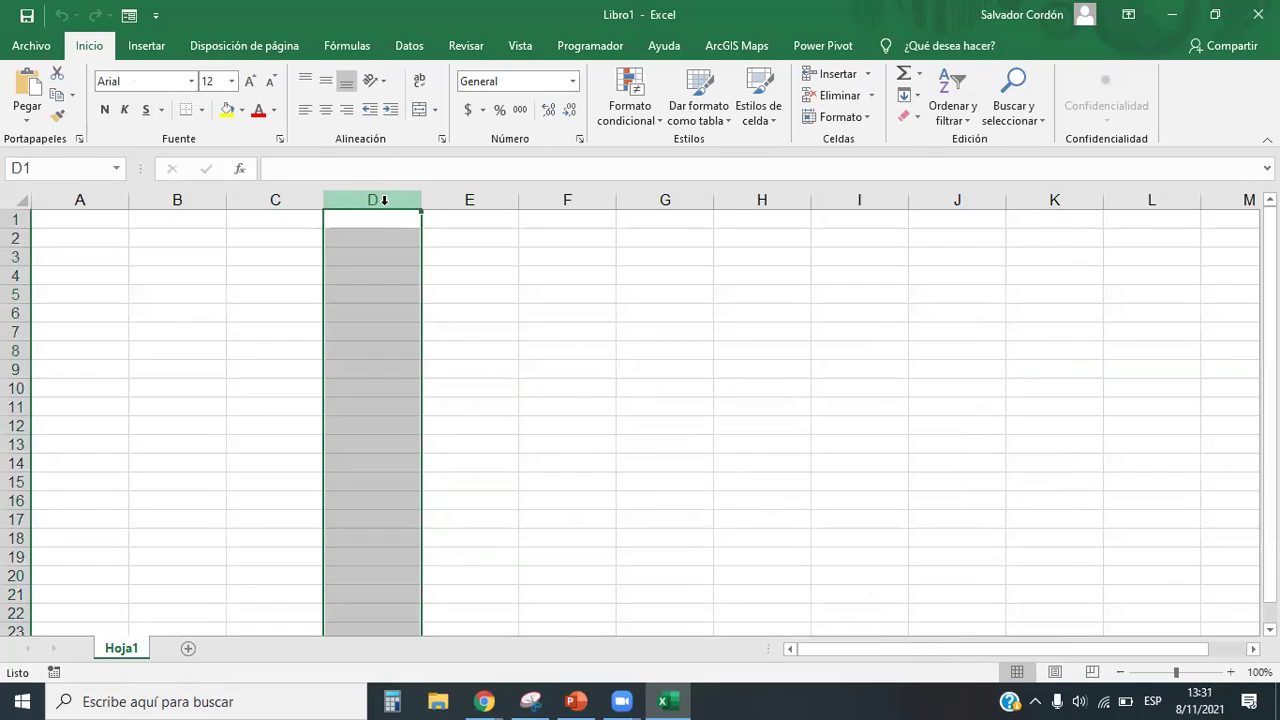
click(331, 386)
click(15, 312)
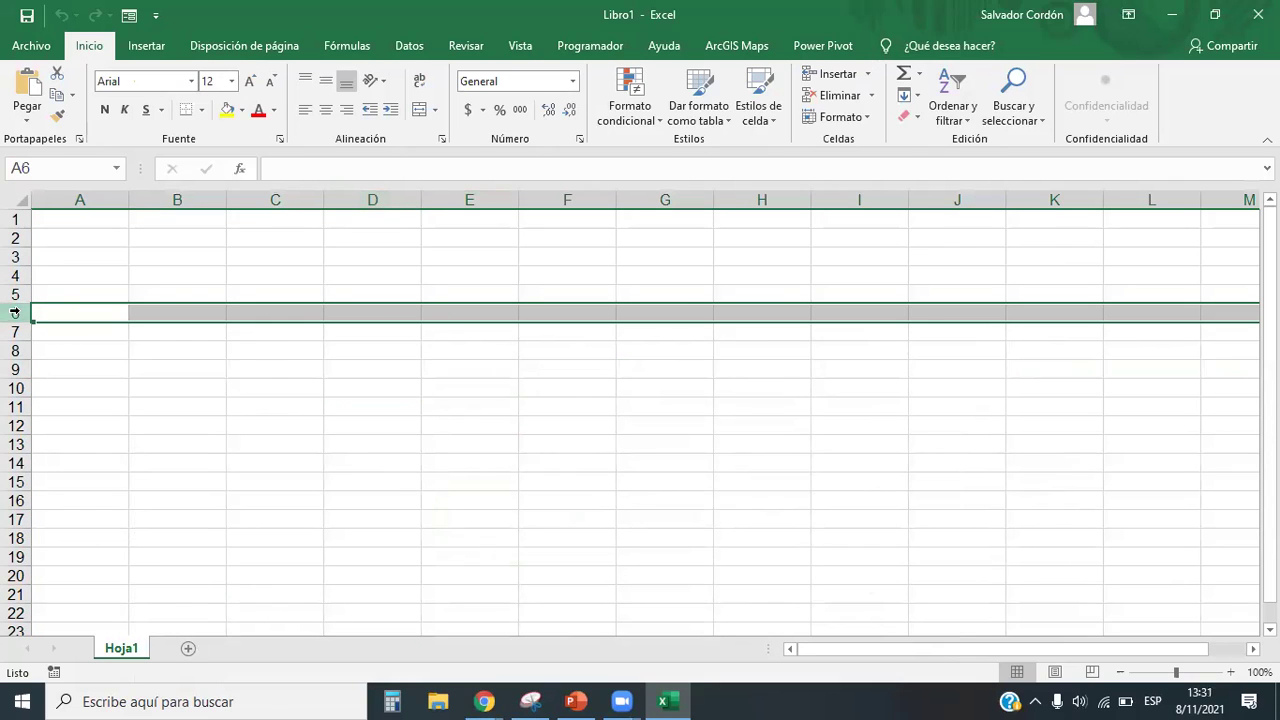
click(263, 198)
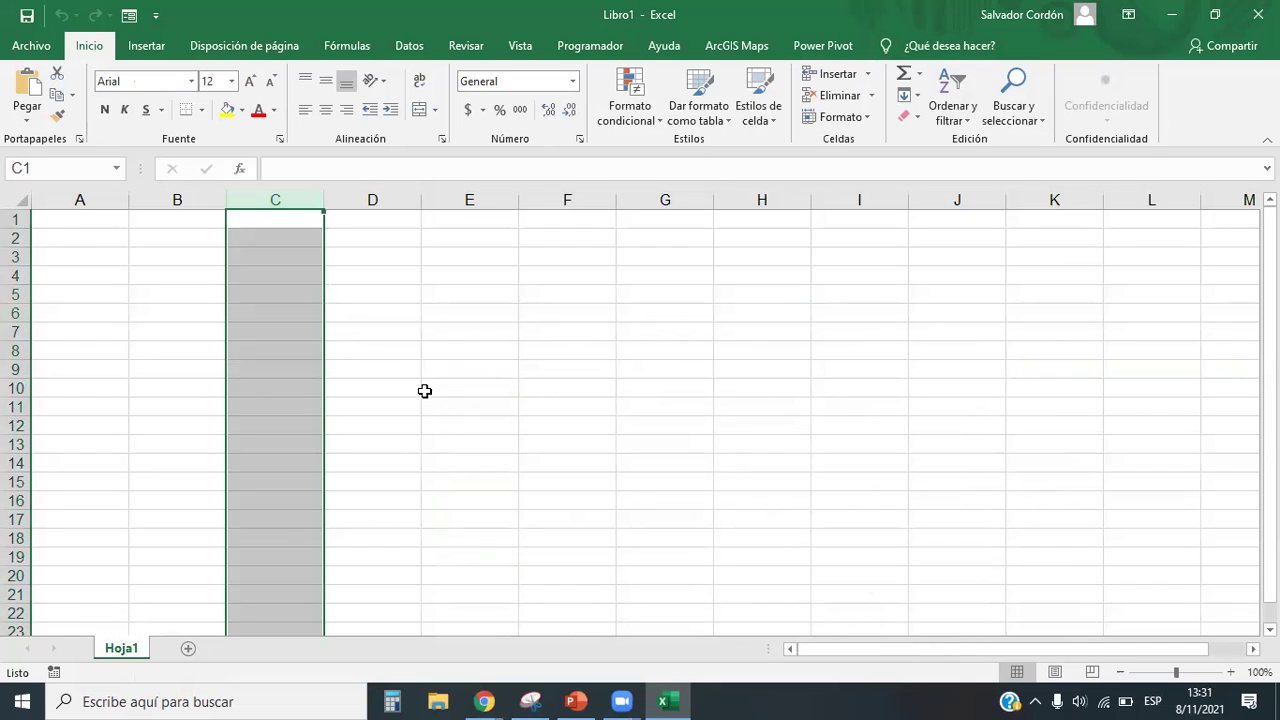
drag(14, 218, 11, 410)
click(268, 352)
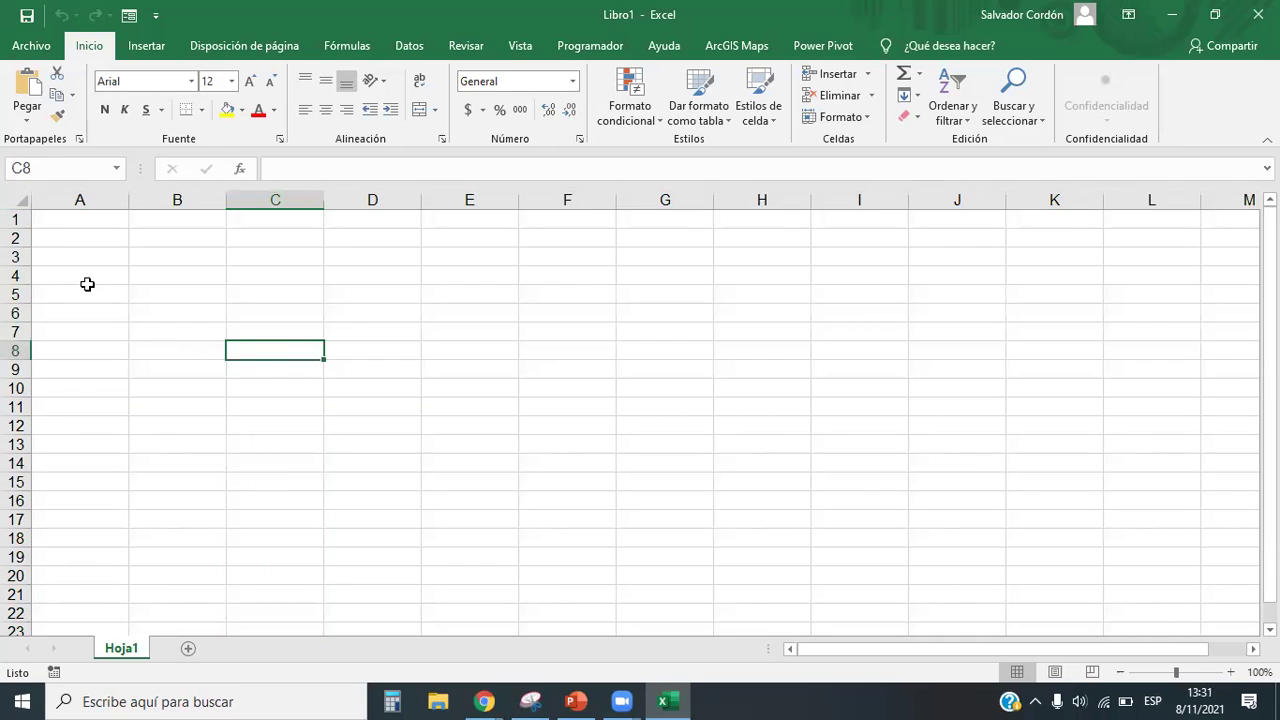
drag(14, 218, 9, 346)
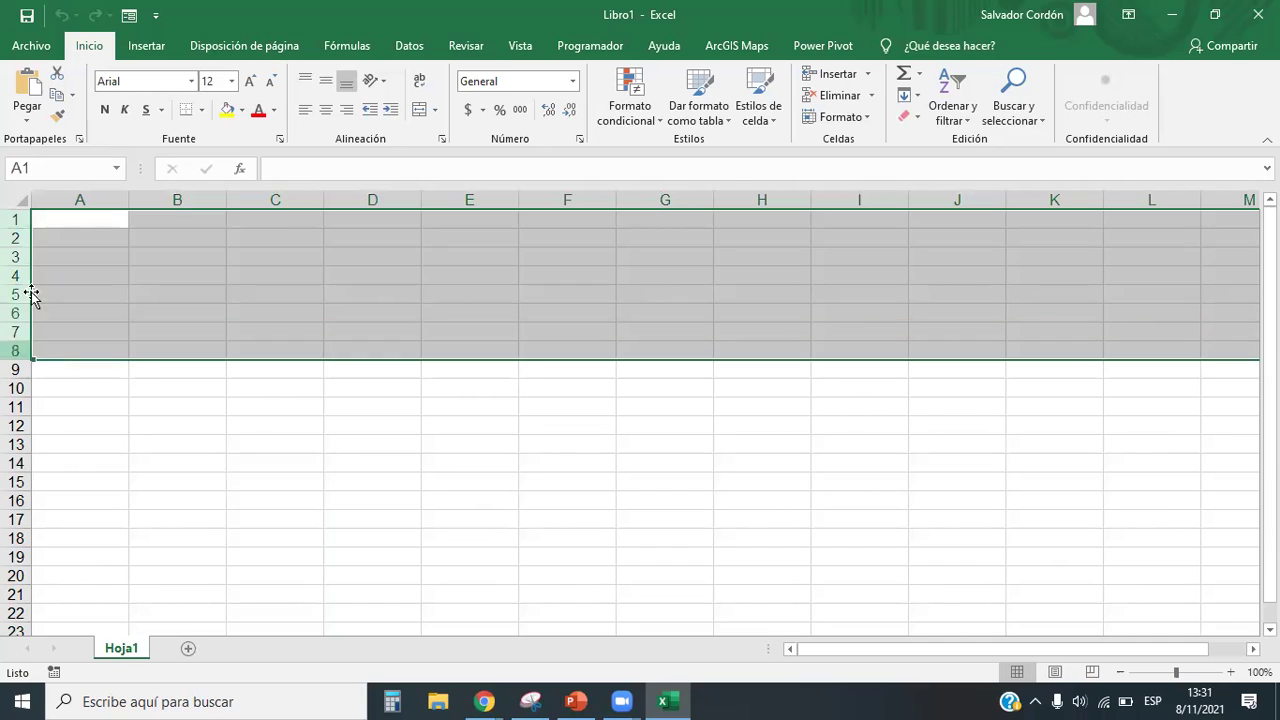
click(50, 250)
click(14, 218)
click(56, 218)
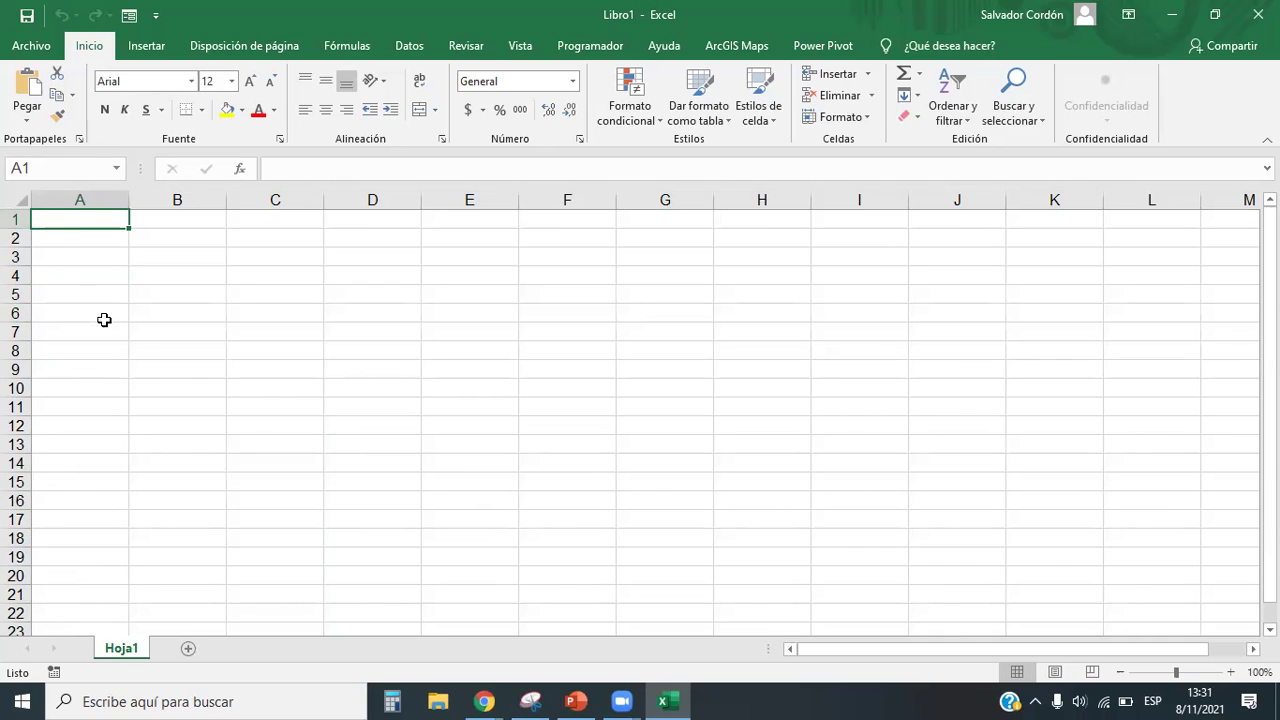
click(79, 196)
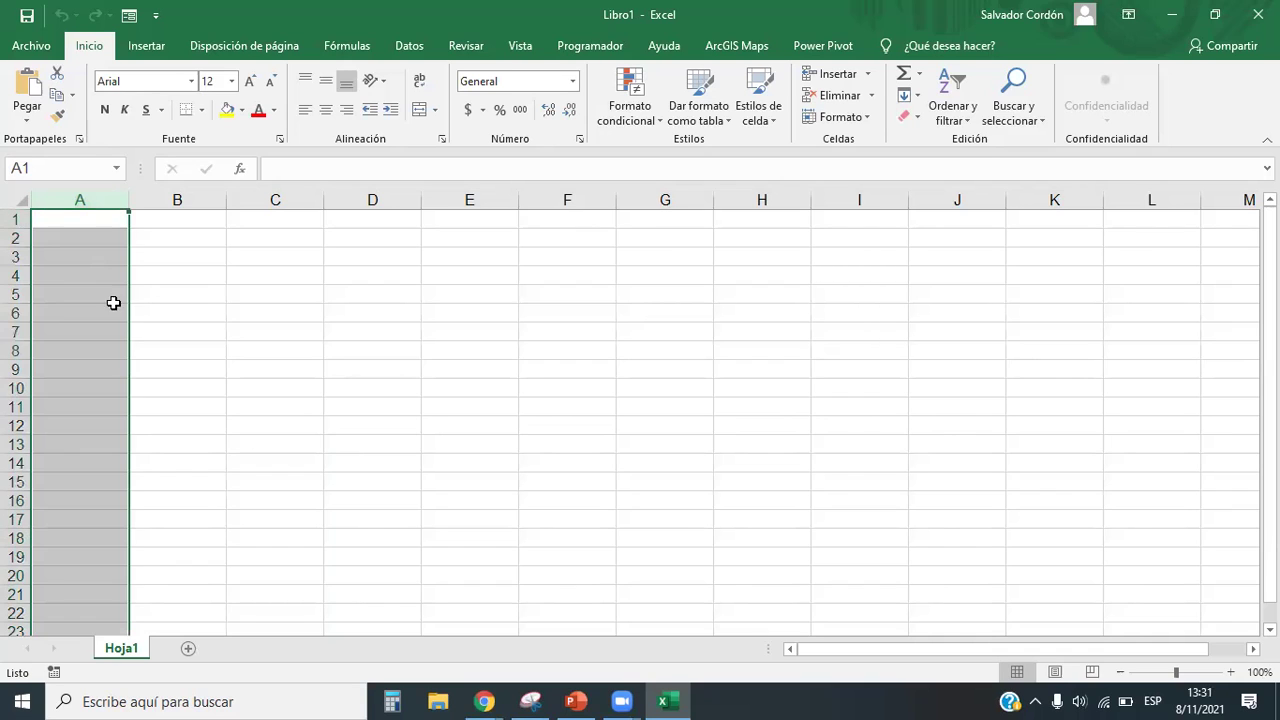
click(134, 317)
click(84, 198)
click(91, 268)
click(79, 197)
click(107, 296)
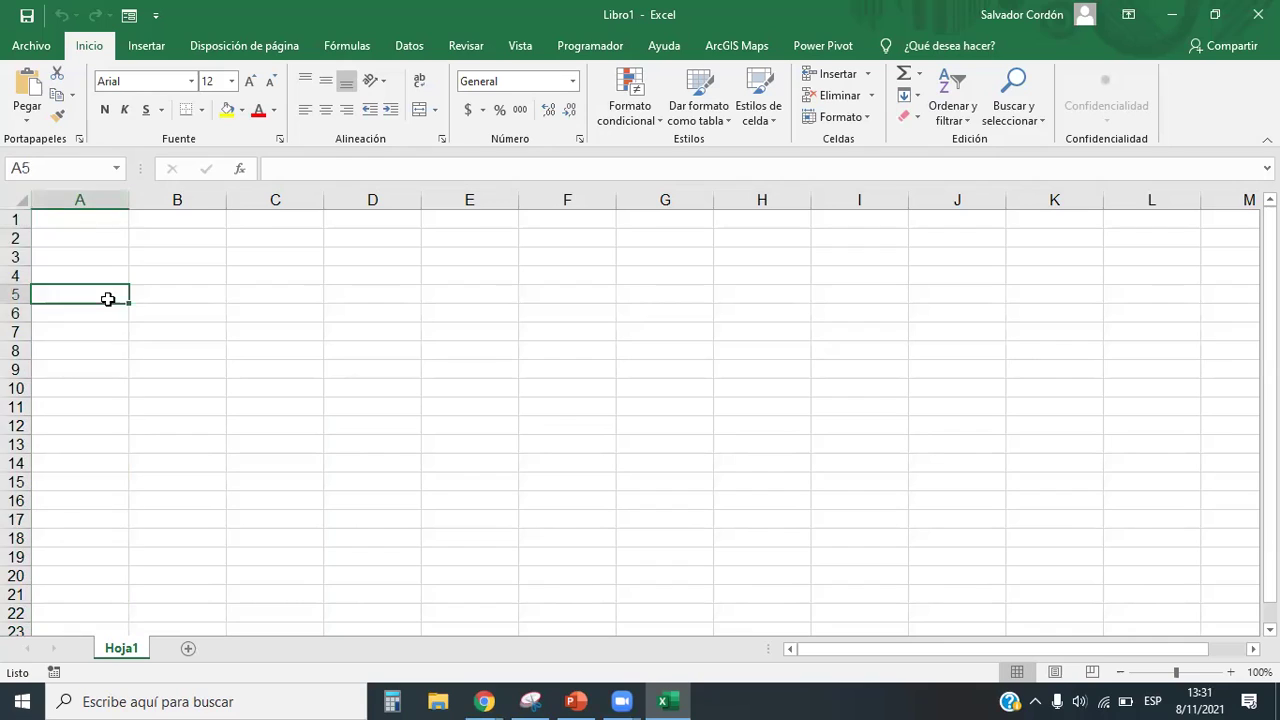
click(79, 195)
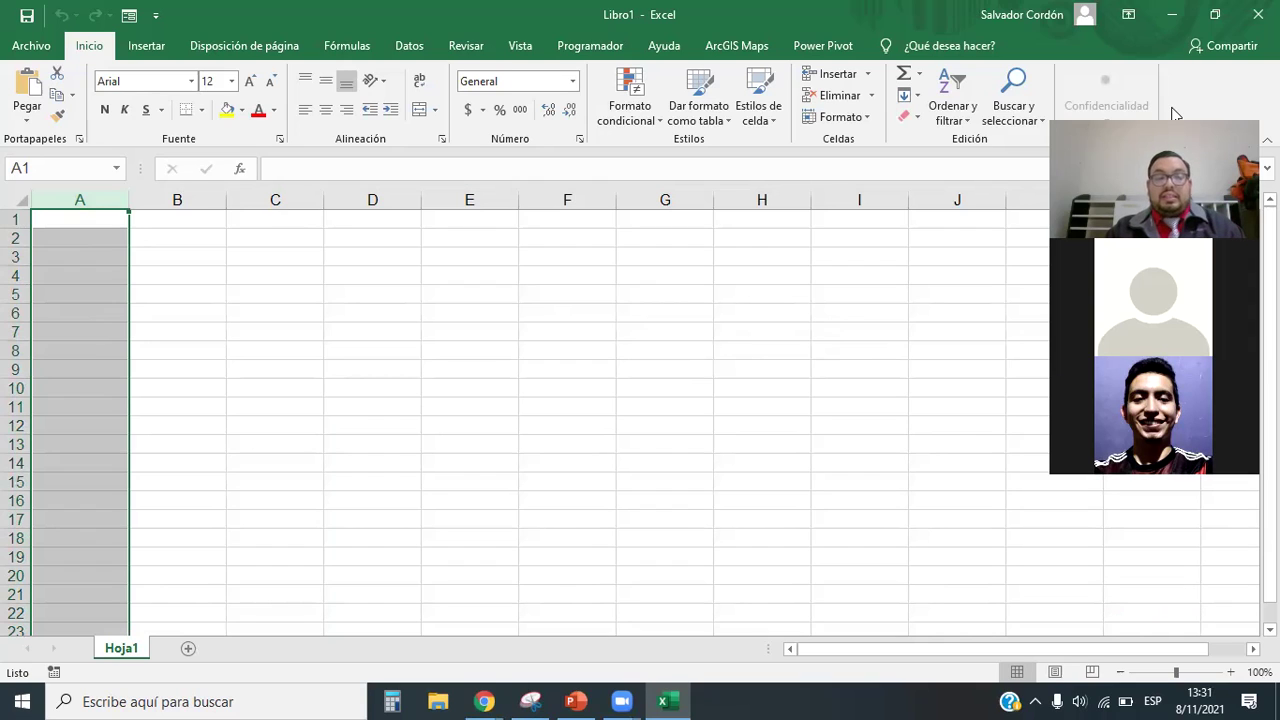
click(262, 425)
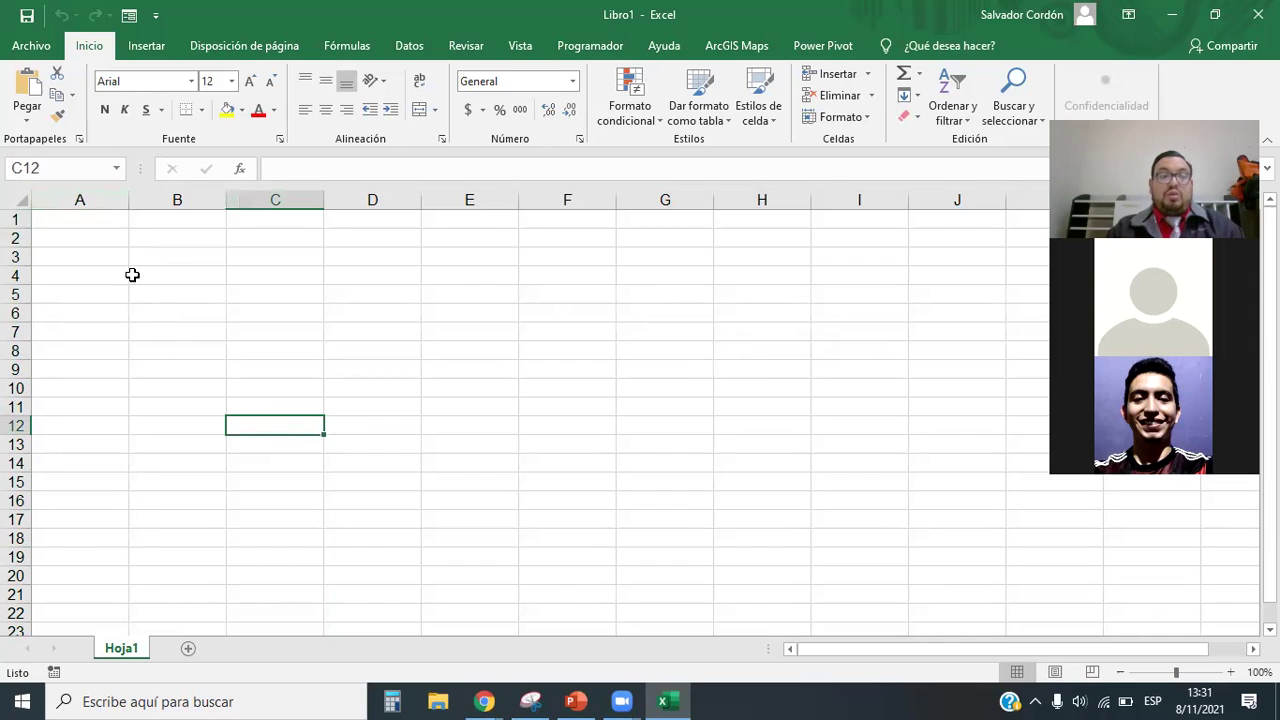
click(15, 257)
click(83, 220)
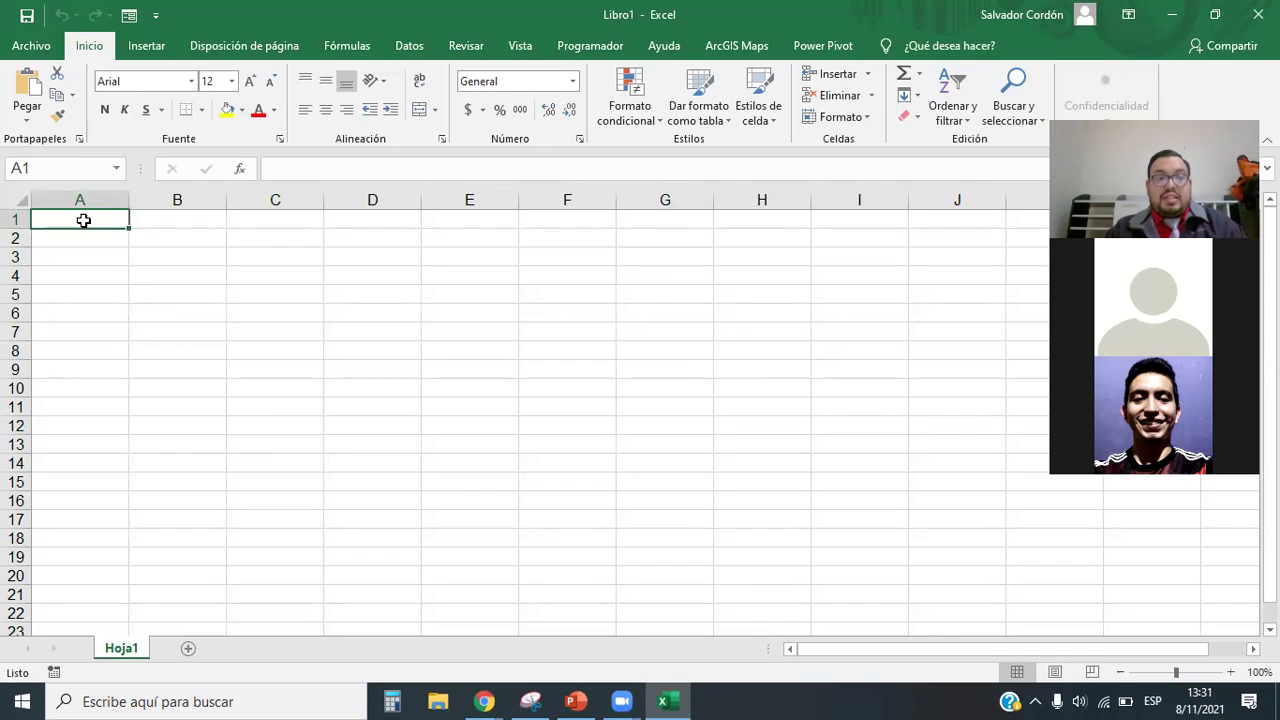
click(164, 254)
click(175, 243)
click(85, 222)
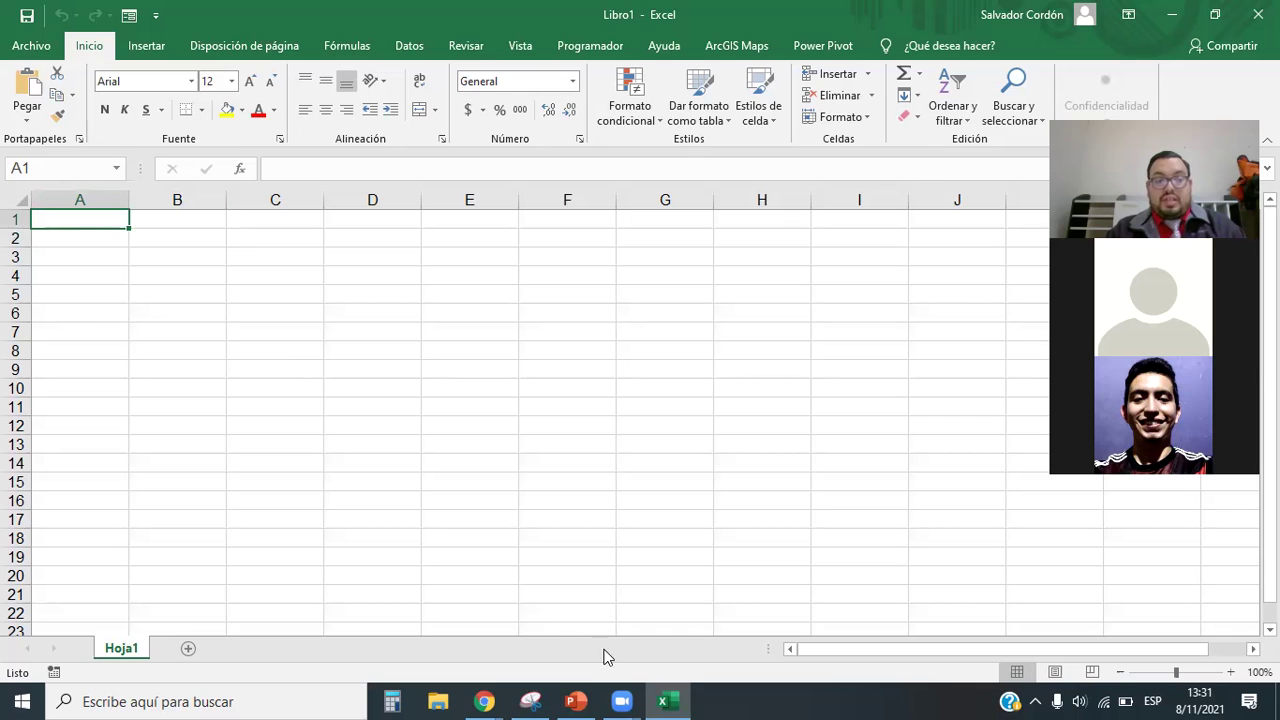
click(484, 701)
click(579, 645)
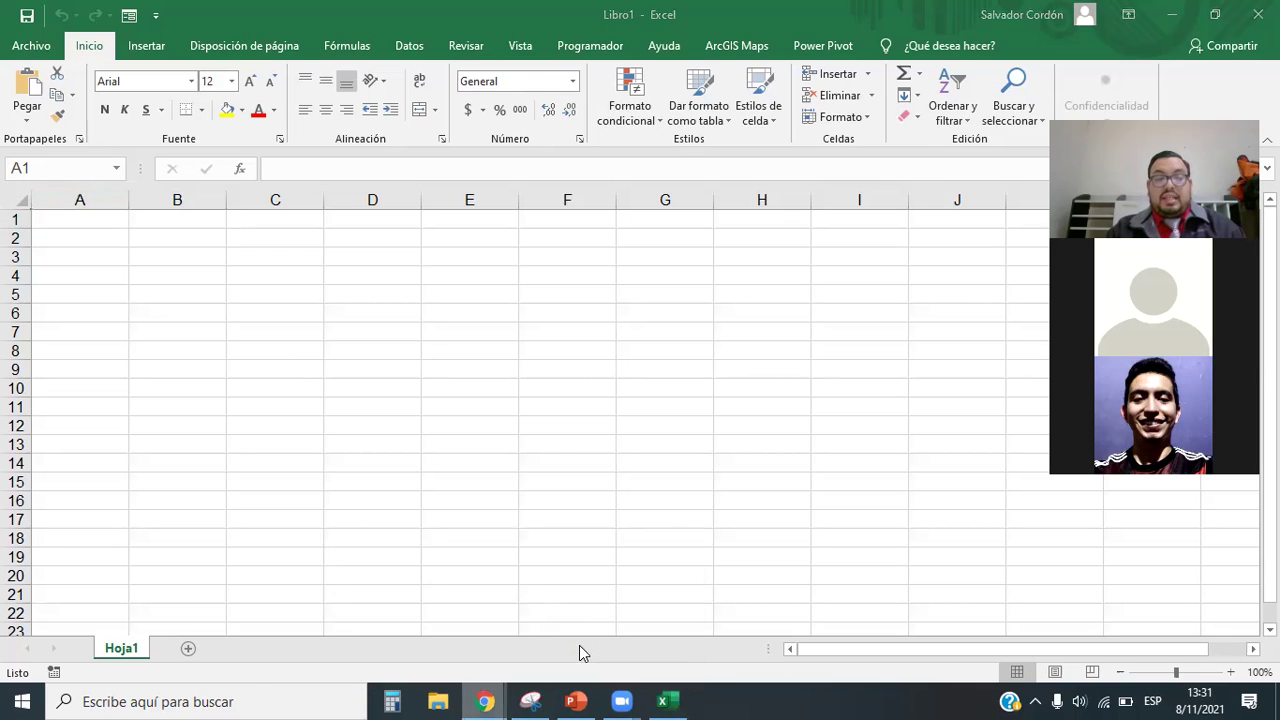
scroll(630, 350, up, 2)
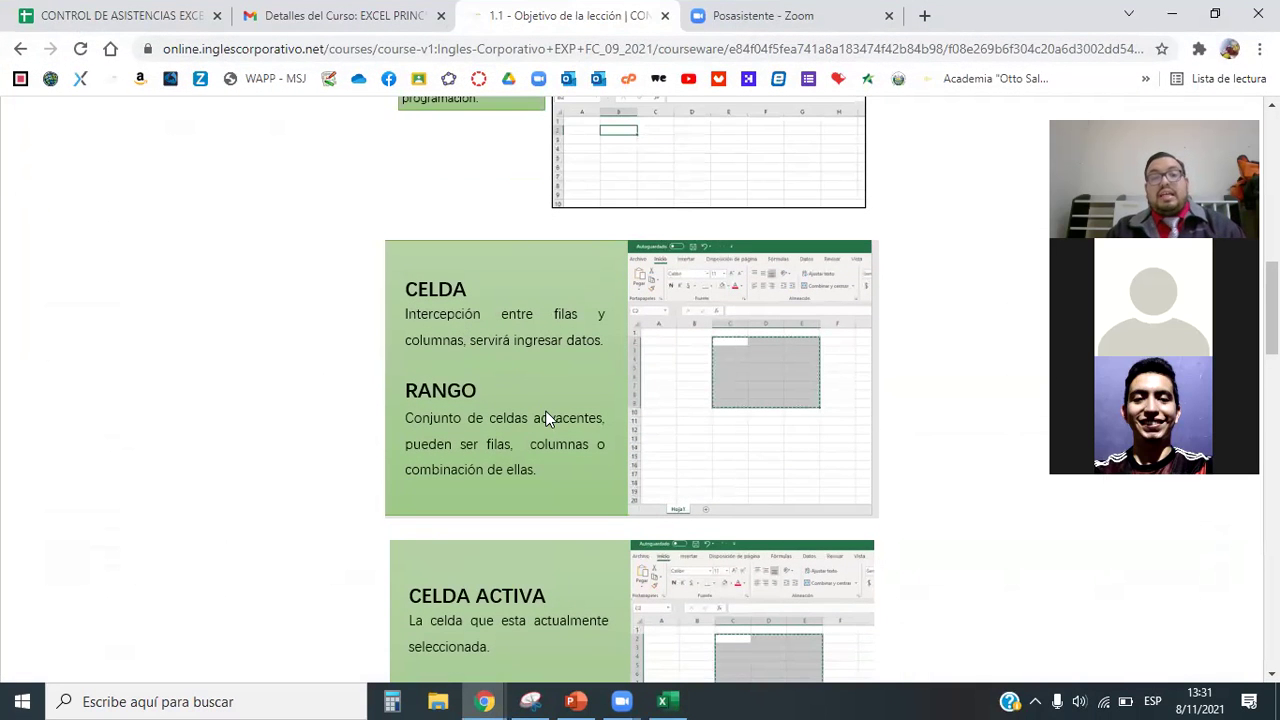
scroll(542, 447, down, 2)
scroll(949, 226, up, 3)
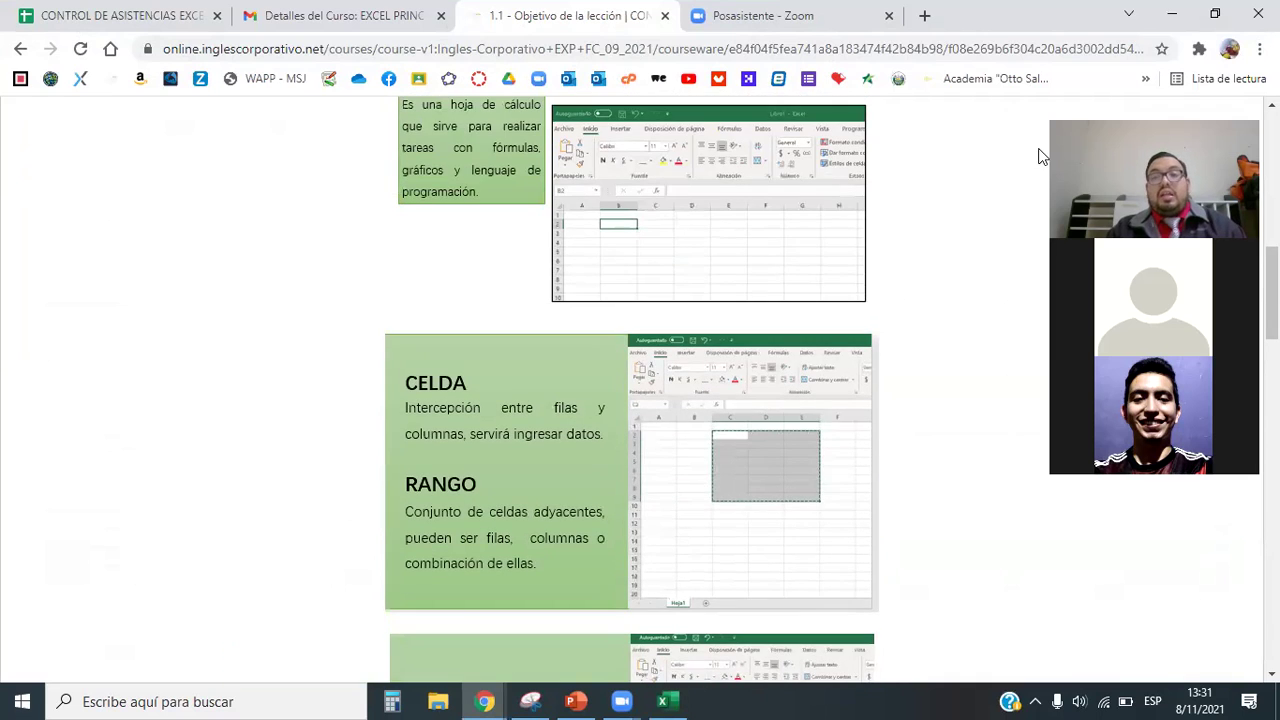
click(1176, 12)
click(214, 286)
click(234, 274)
click(177, 249)
click(278, 314)
click(172, 246)
click(210, 326)
click(195, 261)
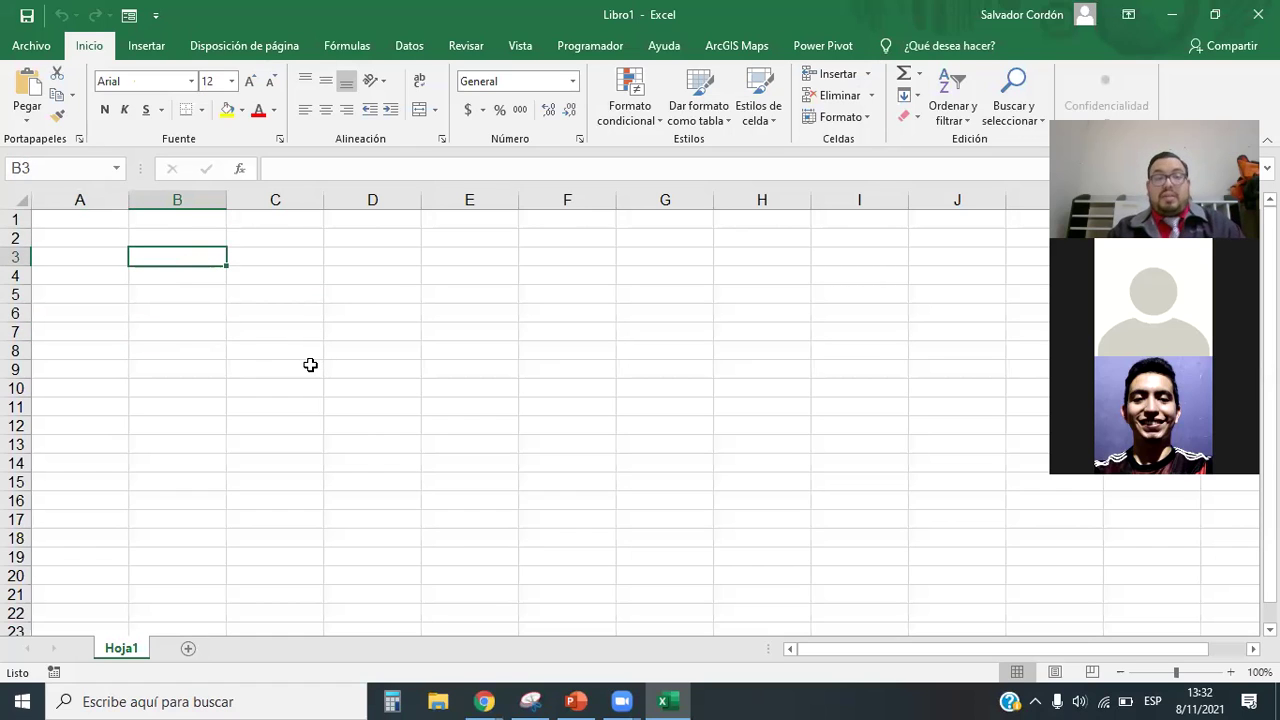
click(340, 366)
click(455, 262)
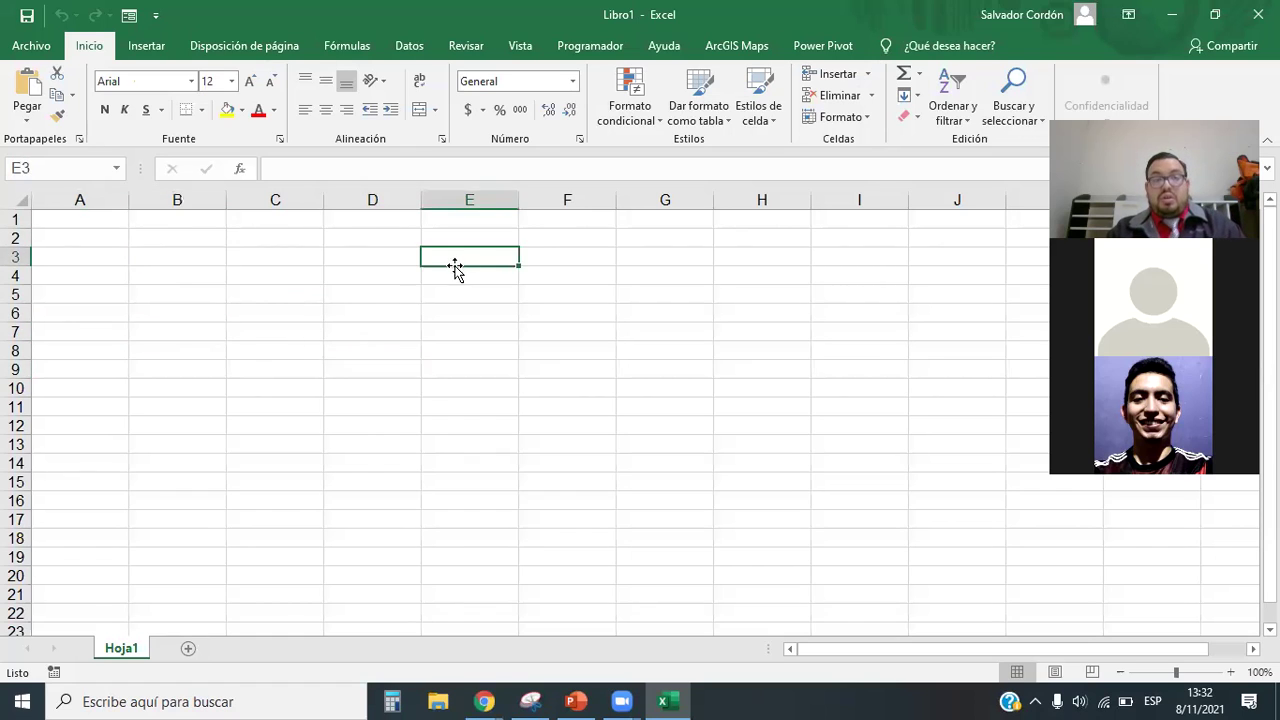
click(582, 295)
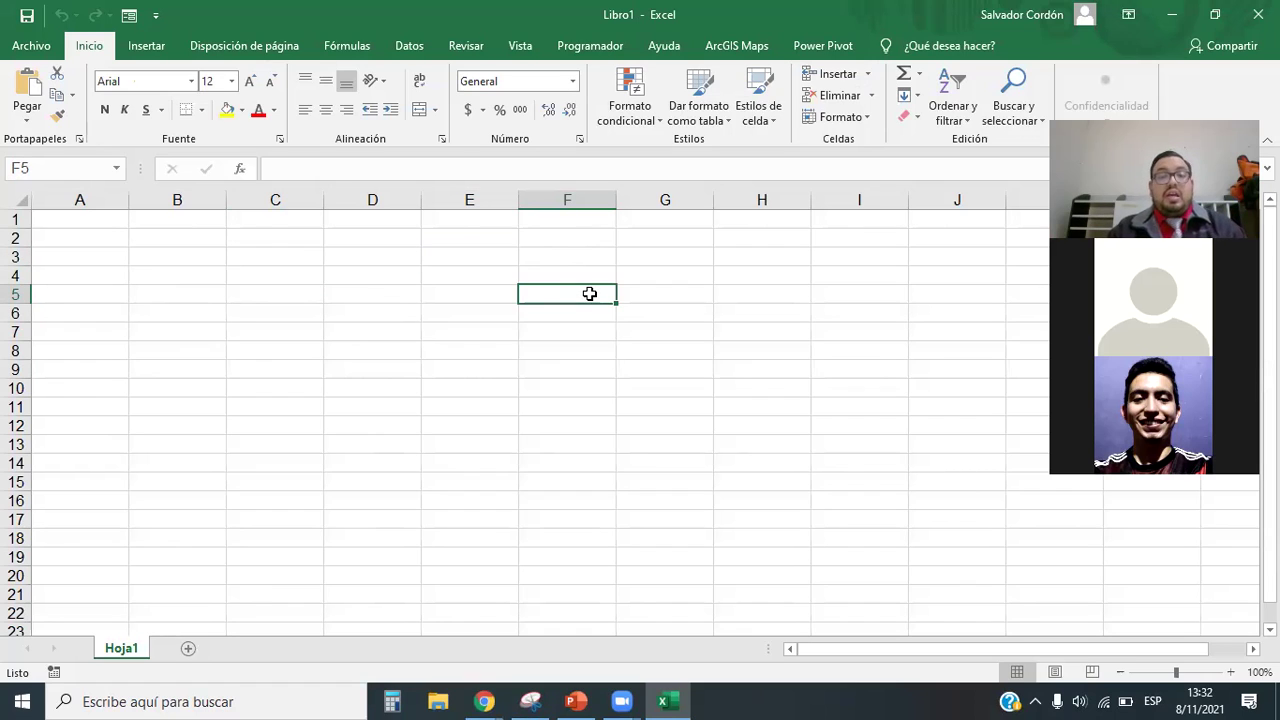
click(350, 274)
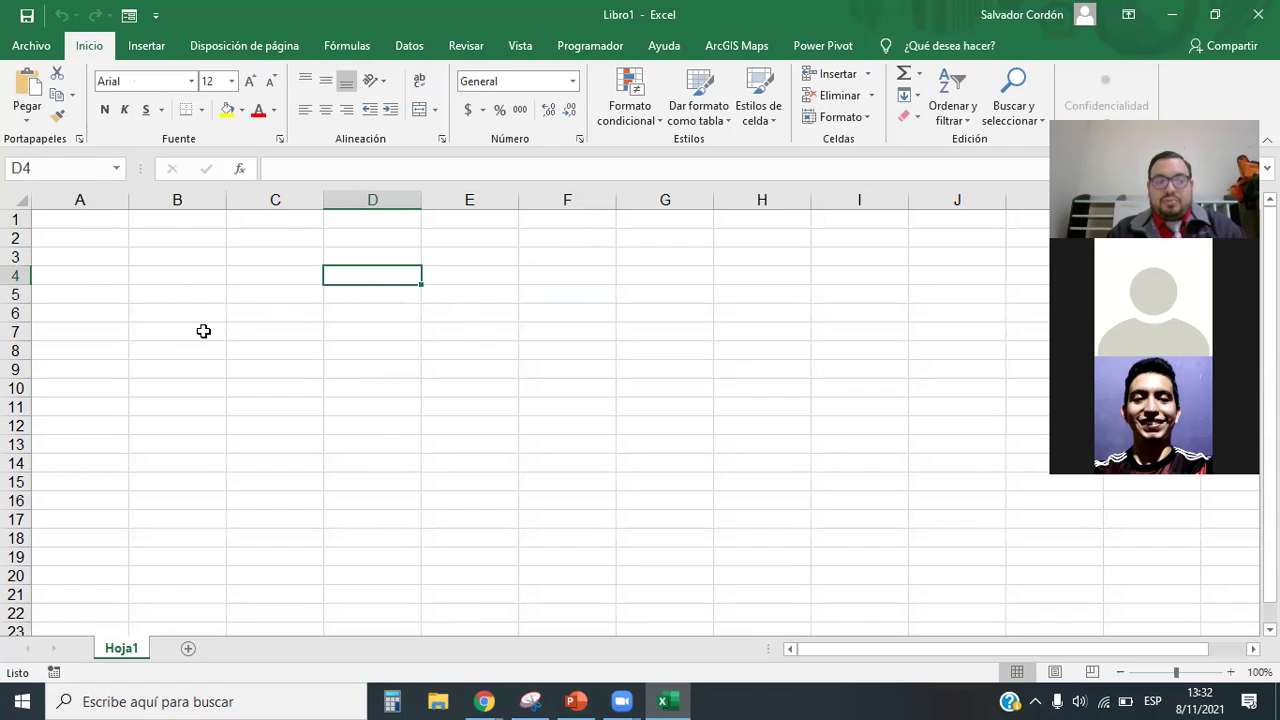
click(426, 331)
click(344, 296)
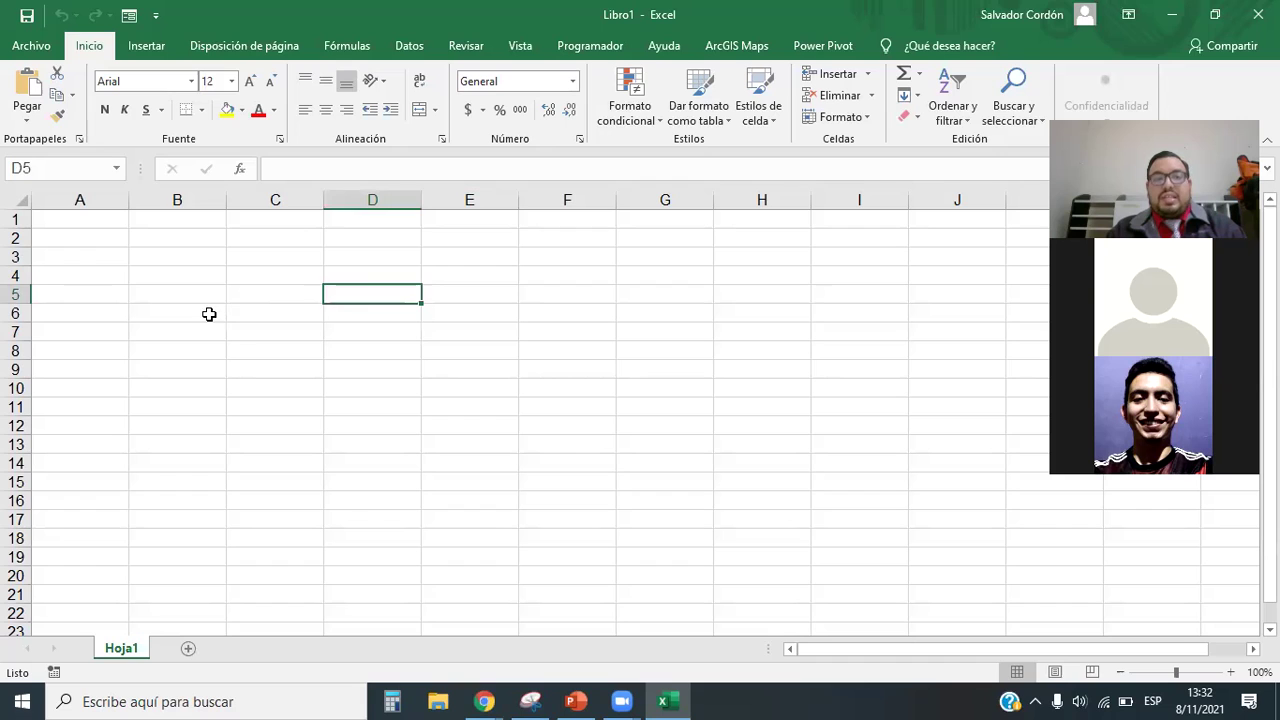
click(210, 314)
click(183, 273)
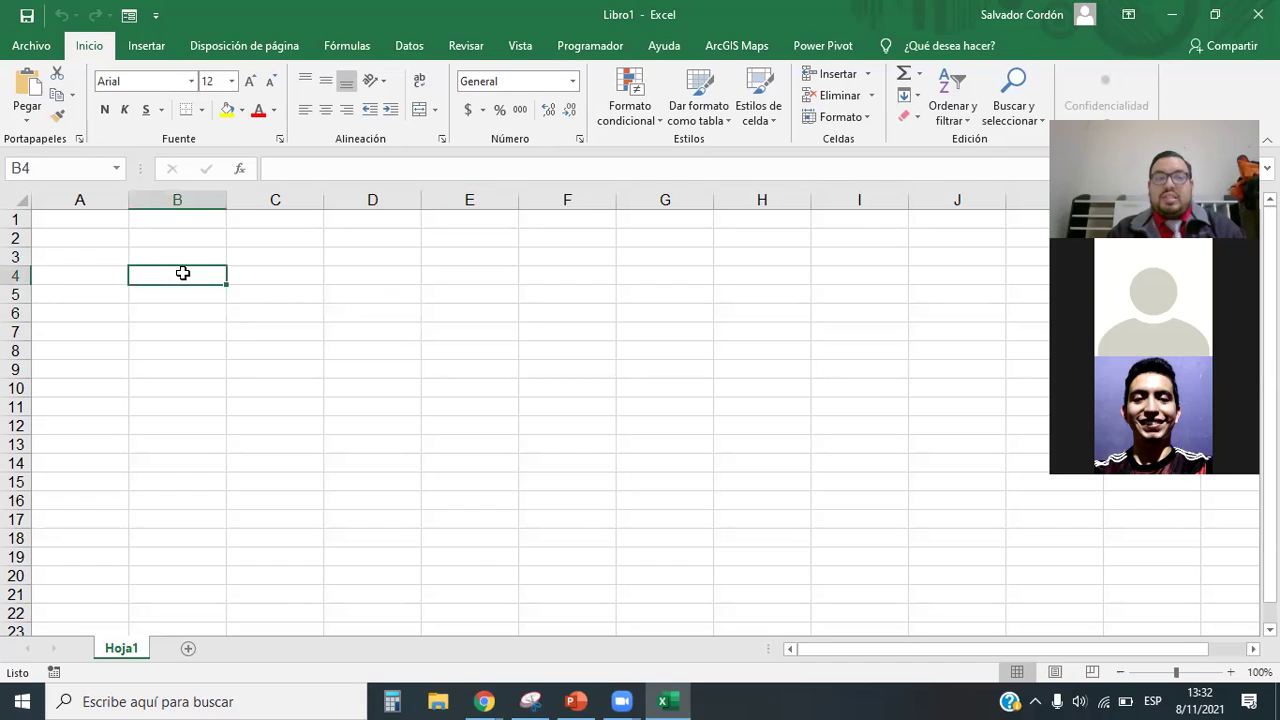
click(20, 200)
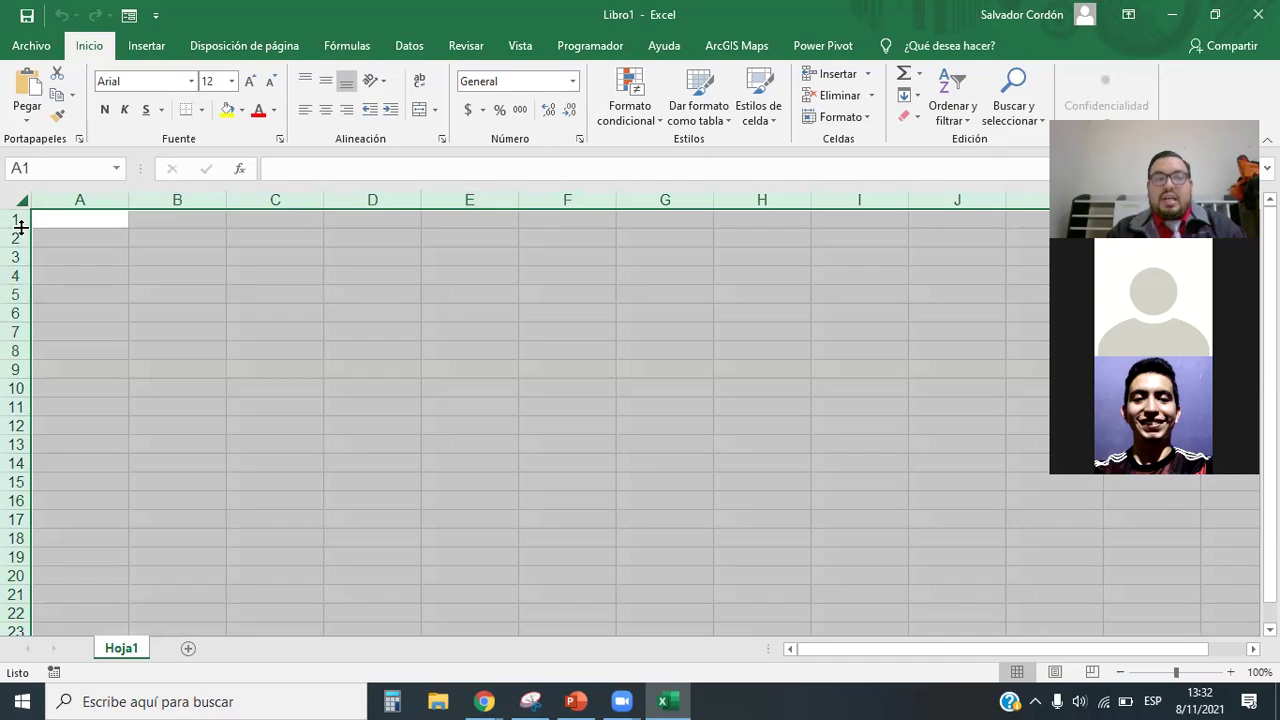
click(16, 219)
click(243, 311)
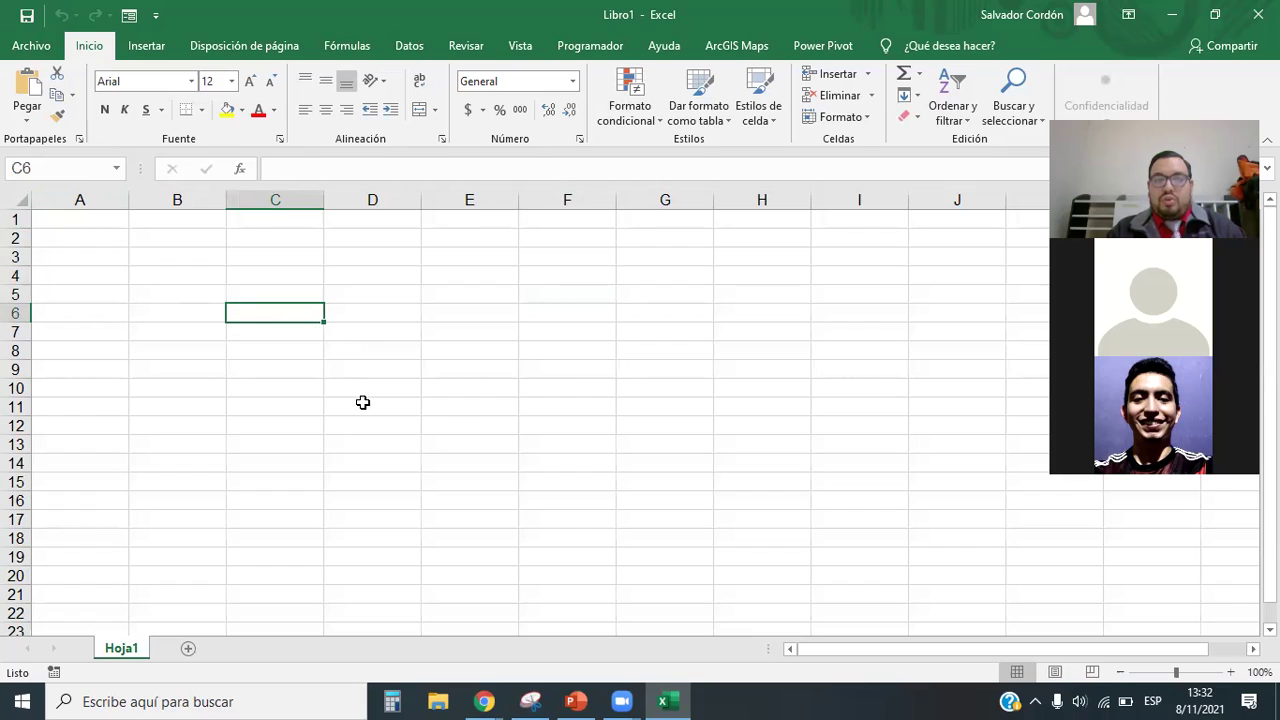
click(374, 260)
click(300, 260)
click(278, 298)
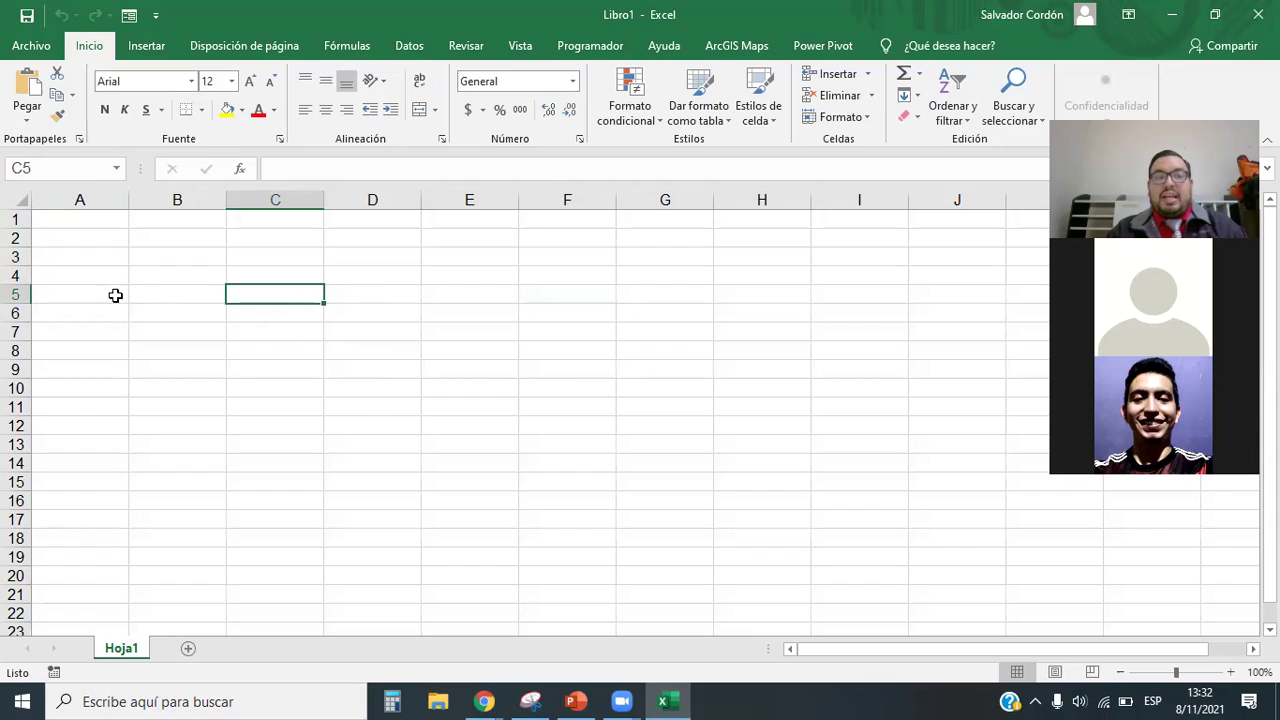
click(14, 217)
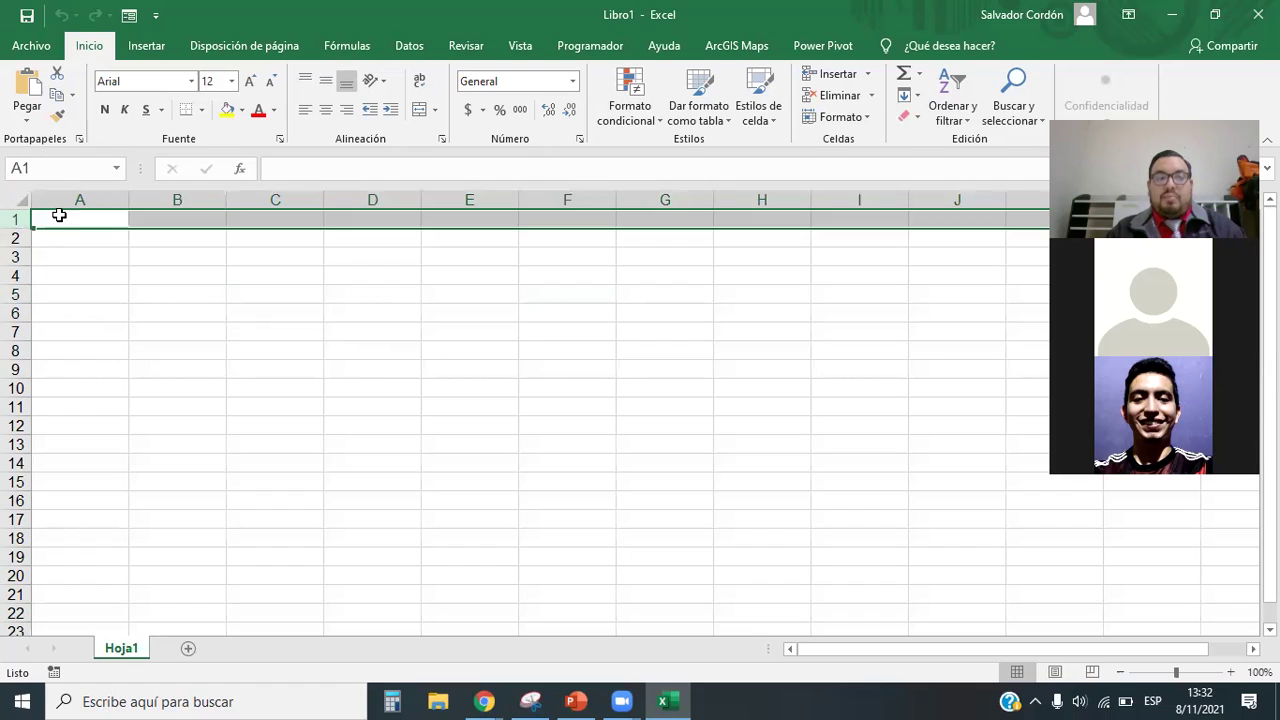
click(57, 217)
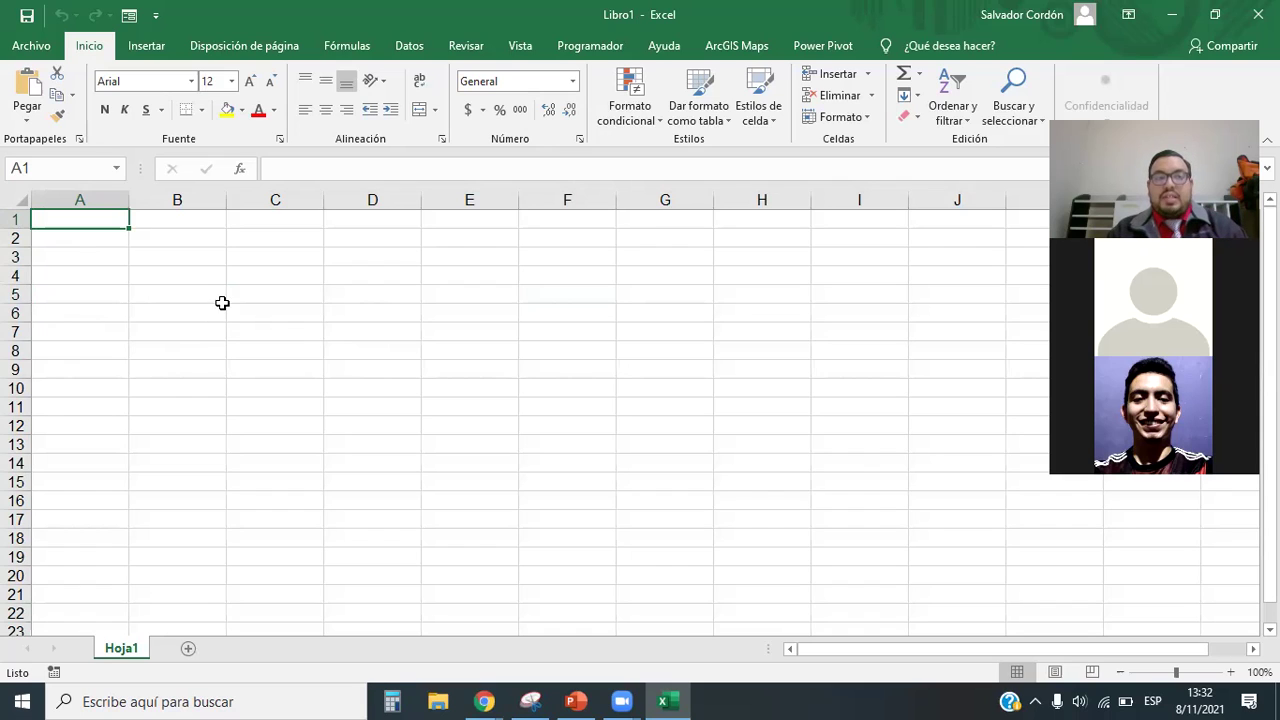
click(271, 276)
click(285, 259)
click(272, 273)
click(280, 298)
click(363, 297)
click(388, 336)
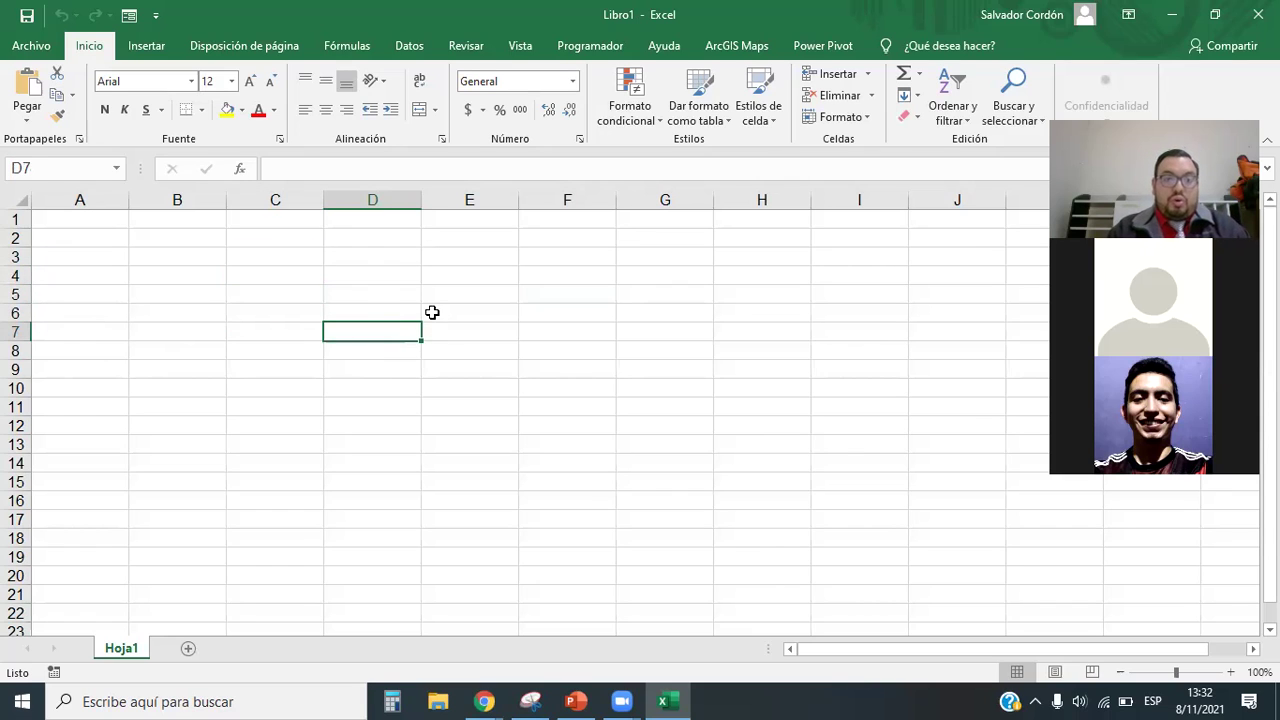
click(468, 325)
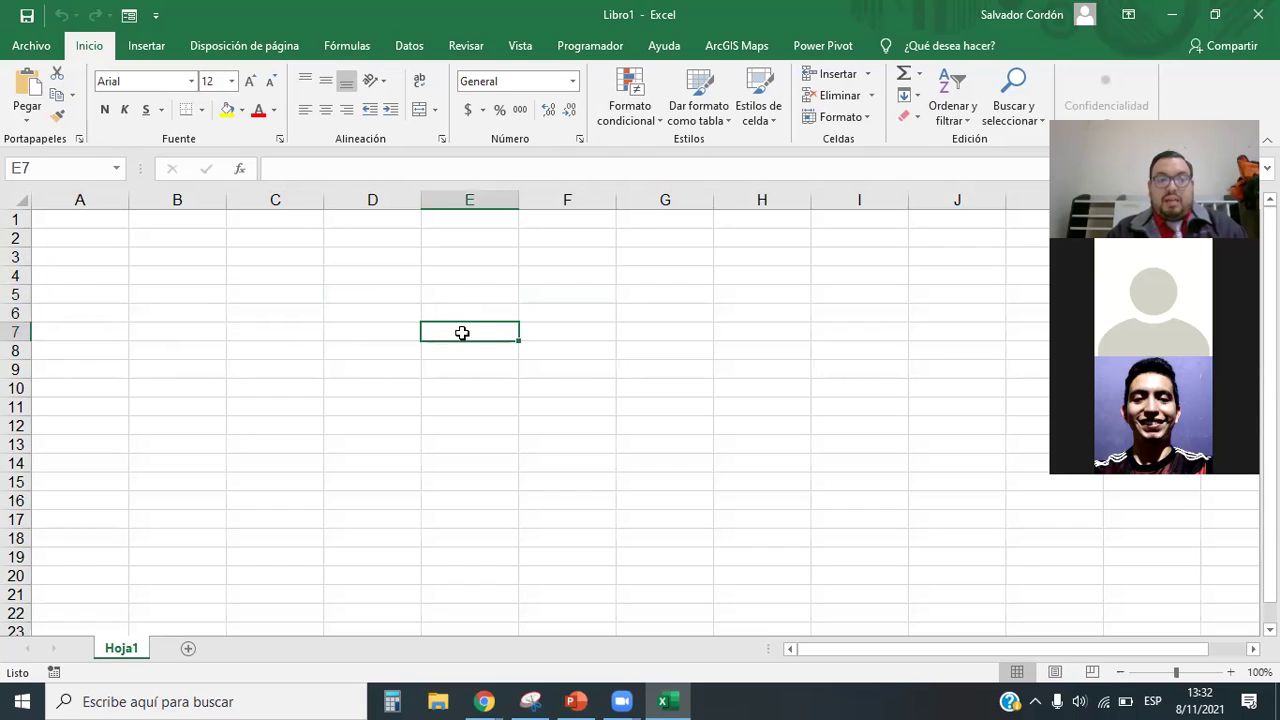
click(467, 259)
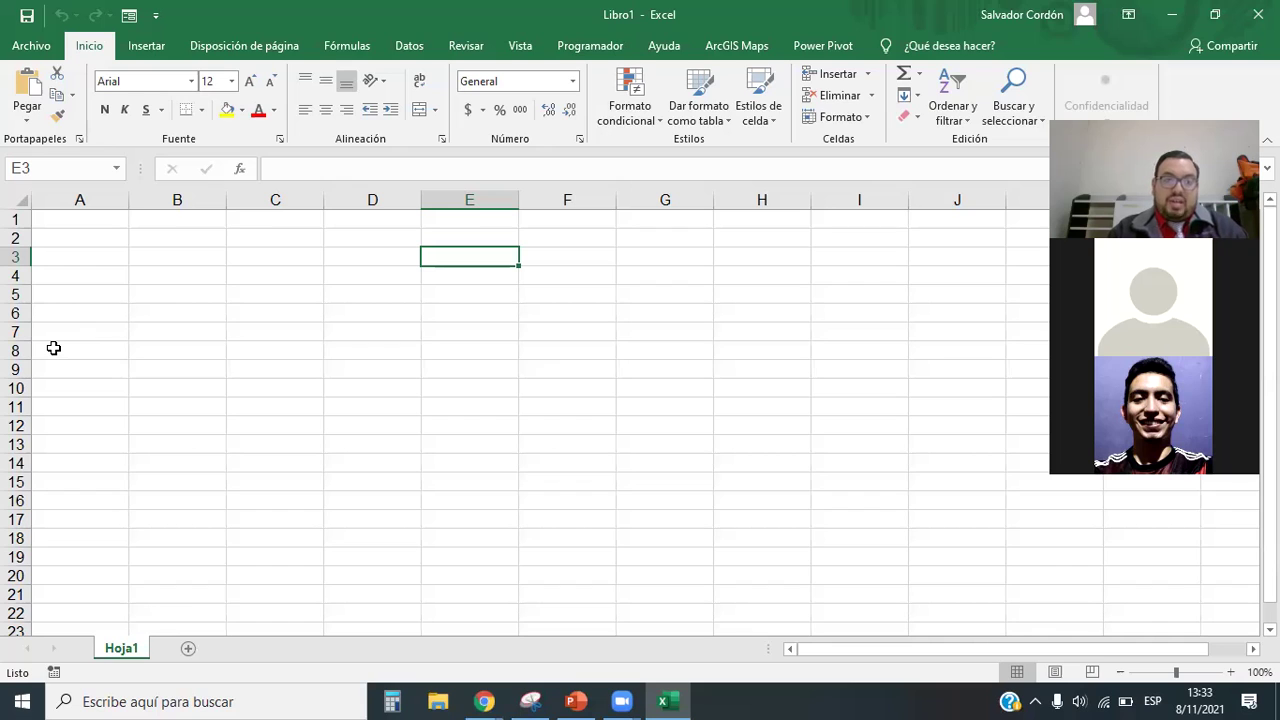
click(12, 256)
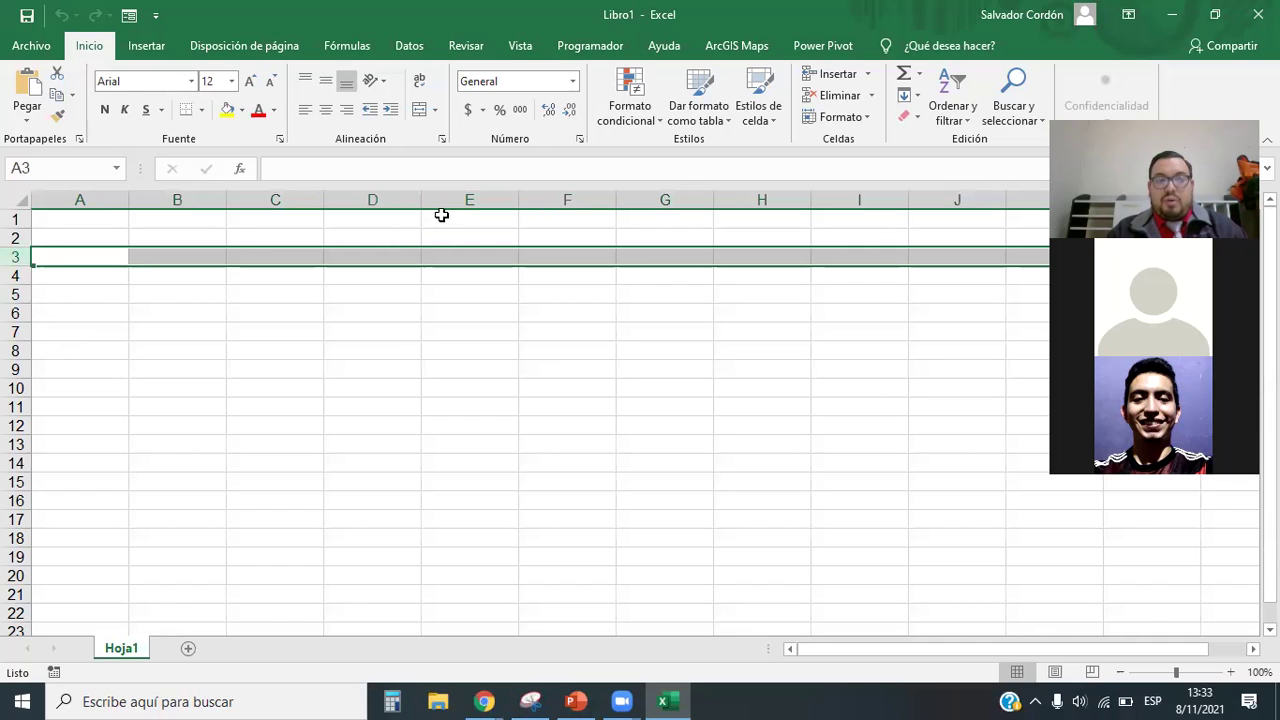
click(469, 199)
click(469, 257)
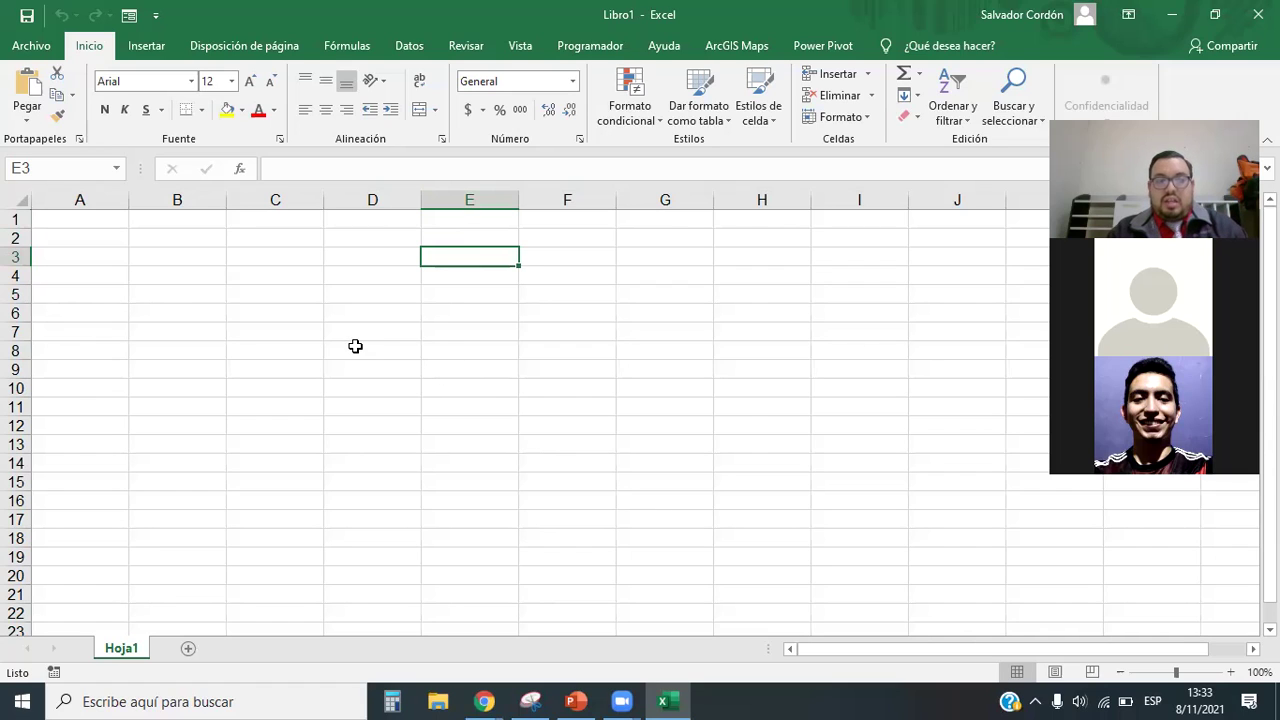
click(335, 311)
click(286, 299)
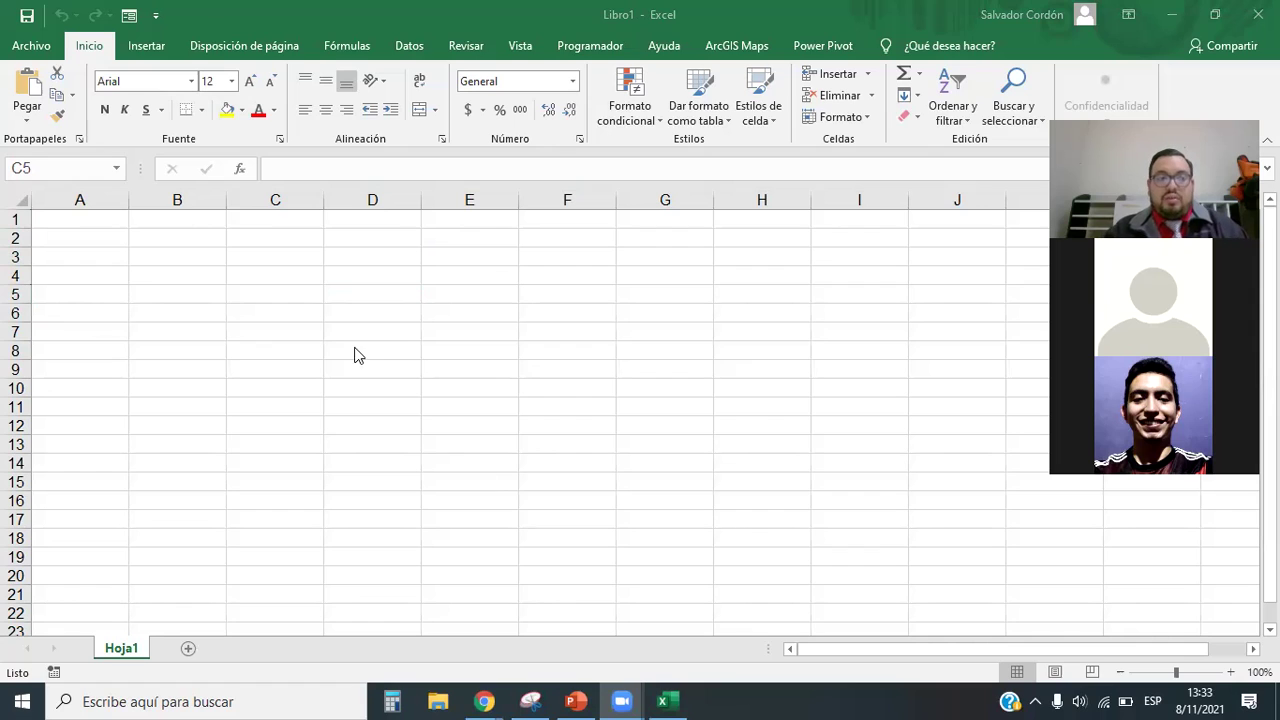
click(170, 242)
drag(205, 258, 700, 430)
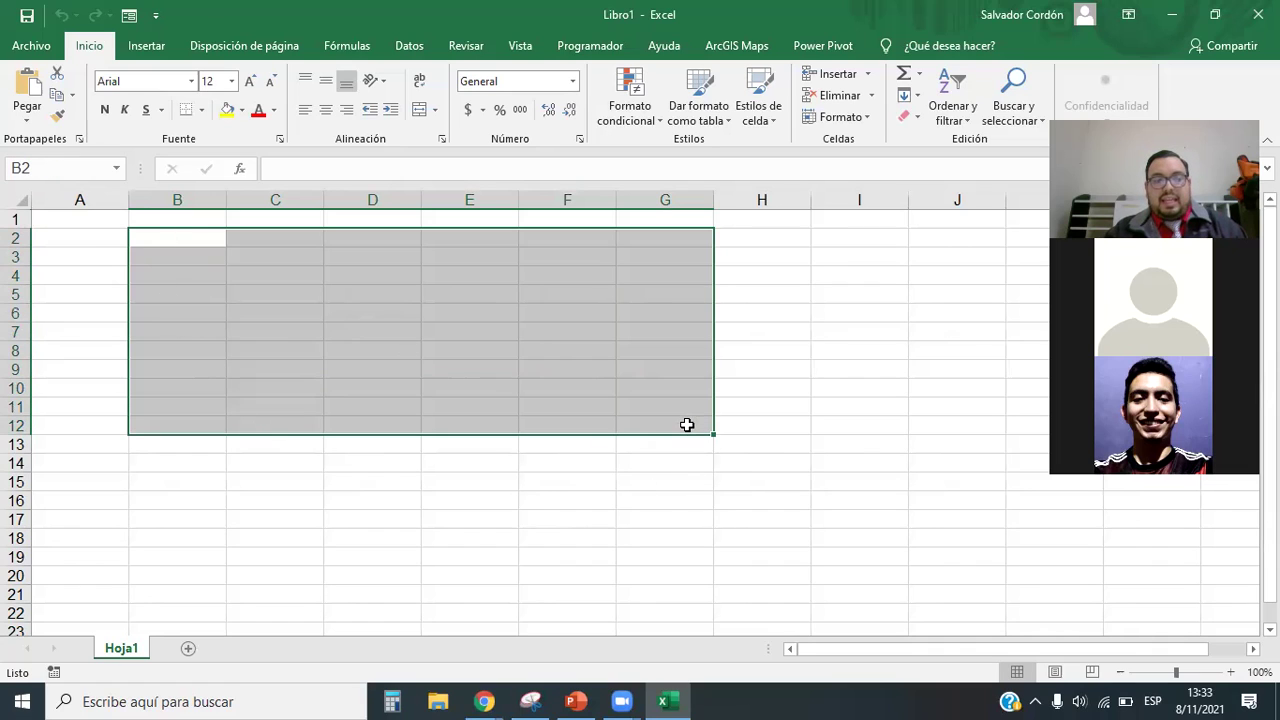
click(683, 478)
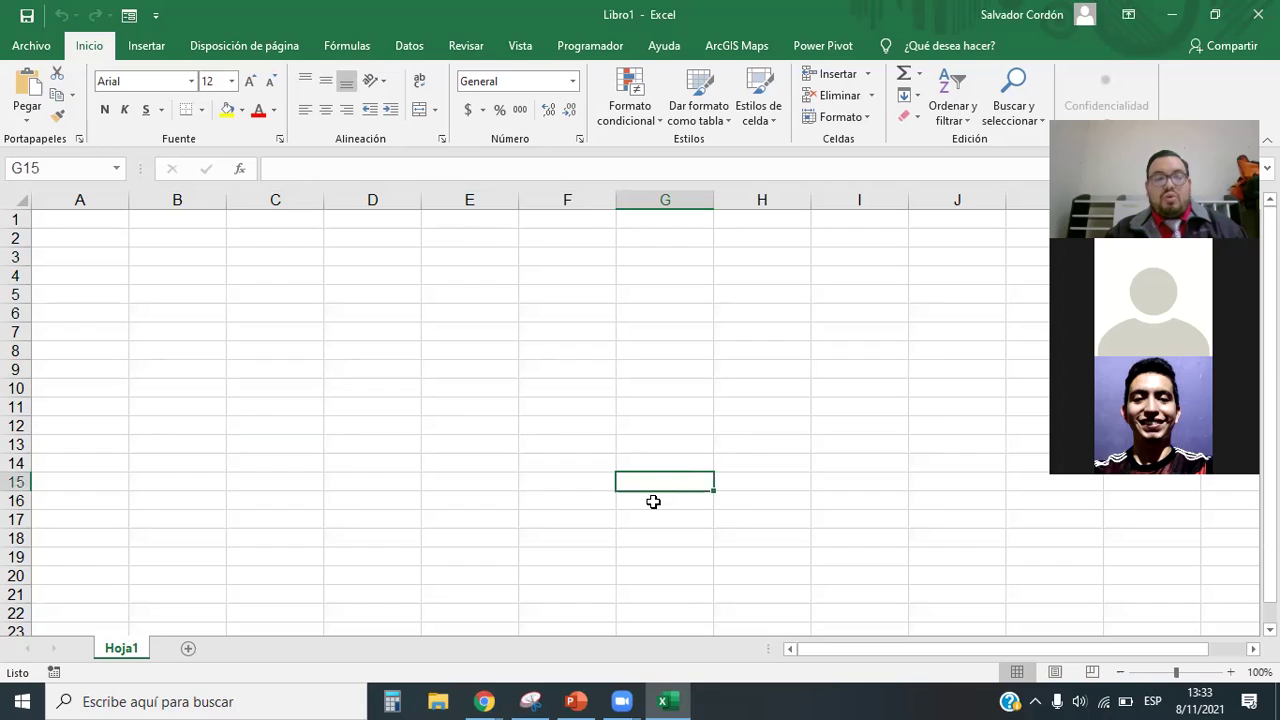
click(170, 239)
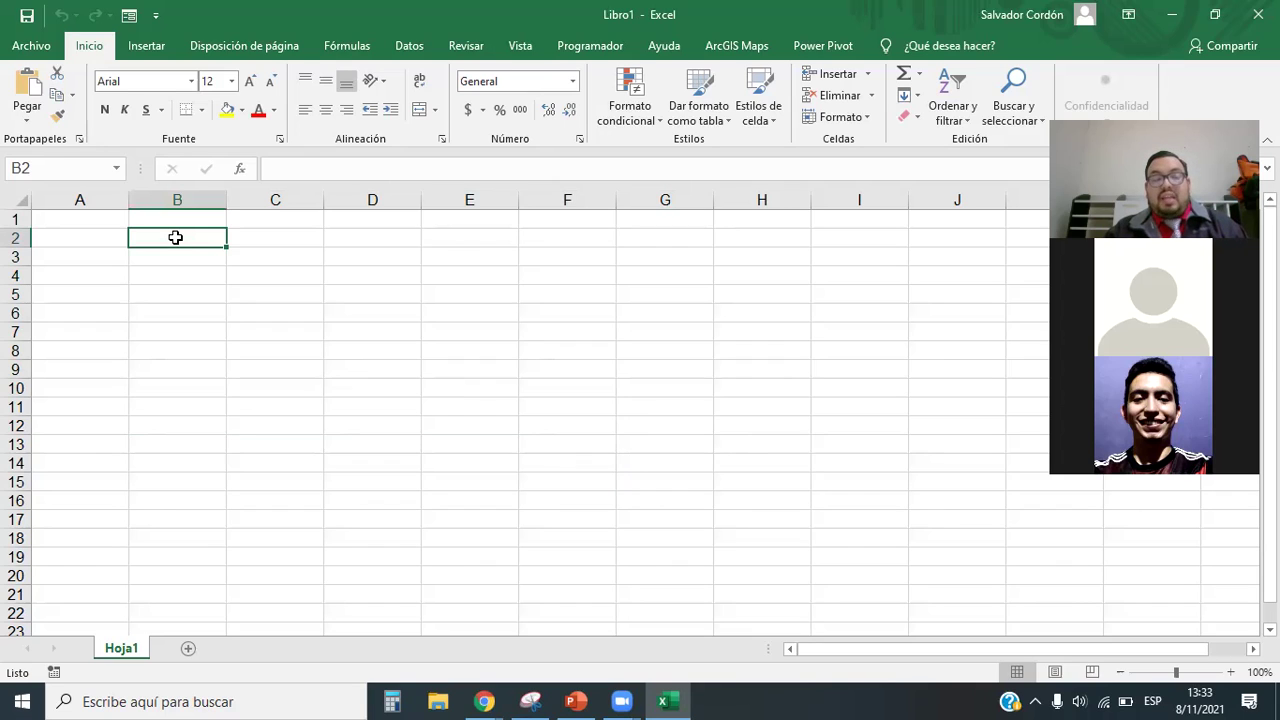
drag(175, 237, 445, 339)
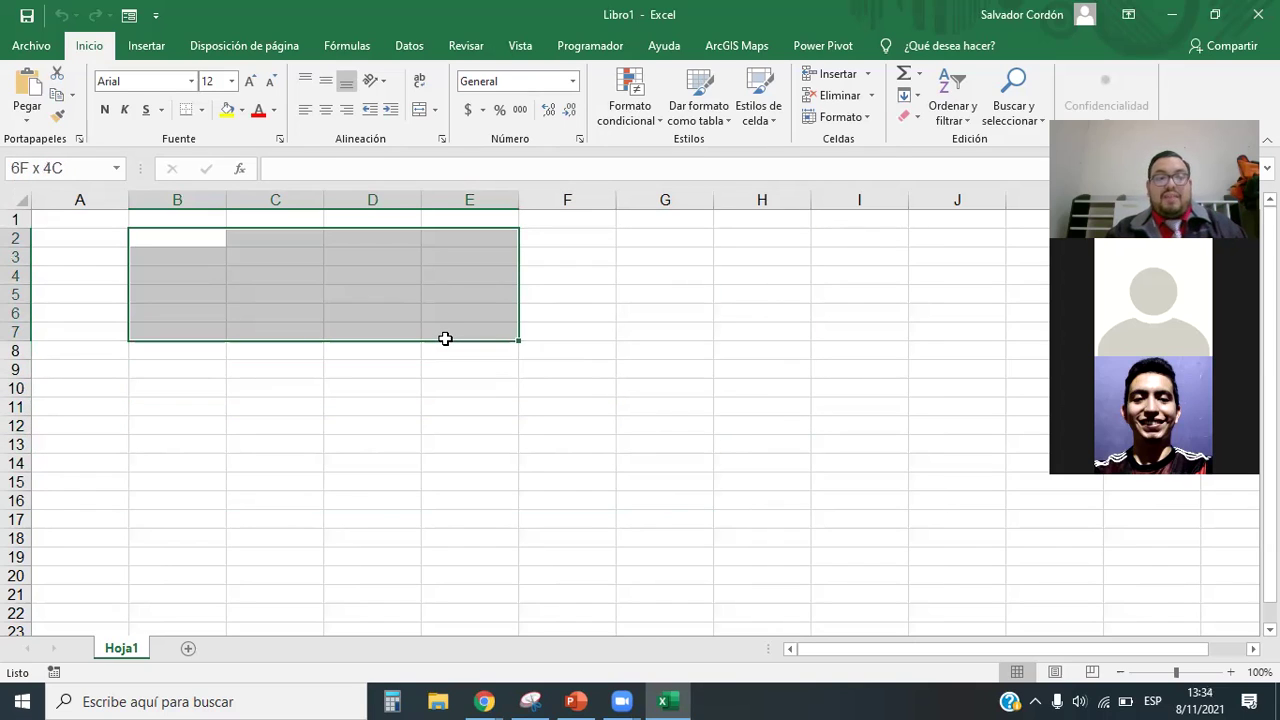
drag(445, 339, 503, 329)
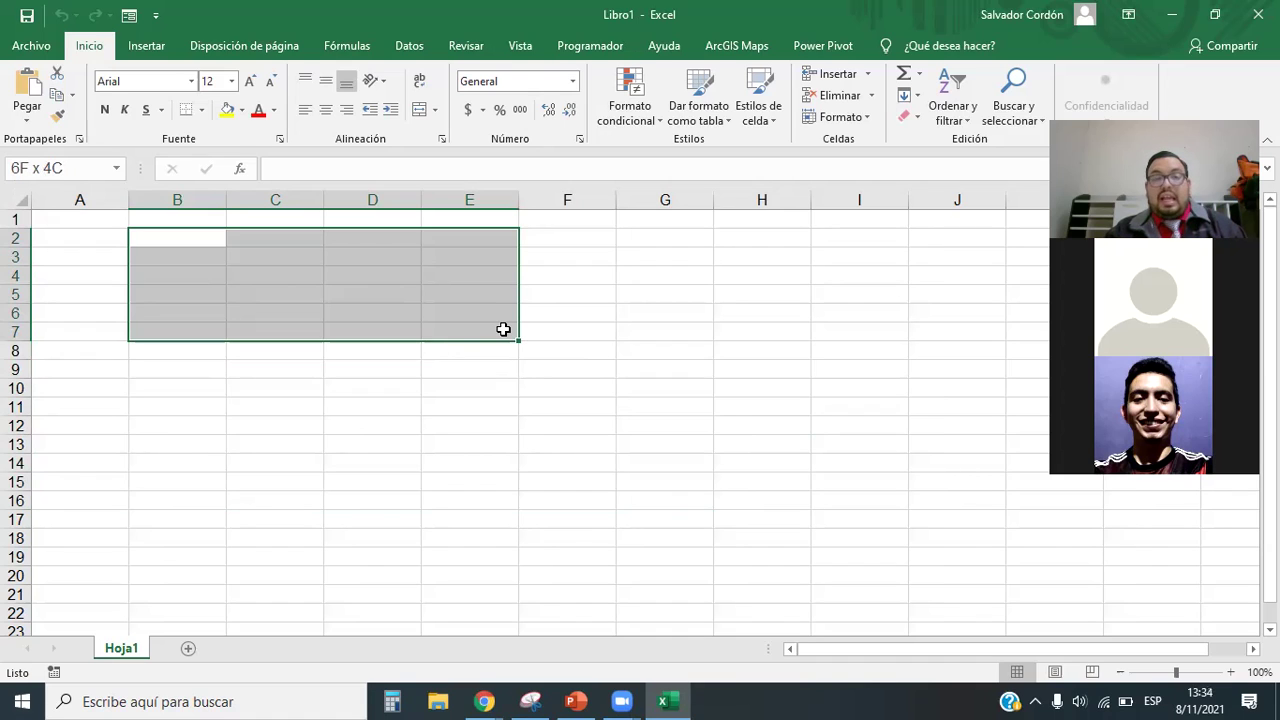
drag(503, 329, 503, 329)
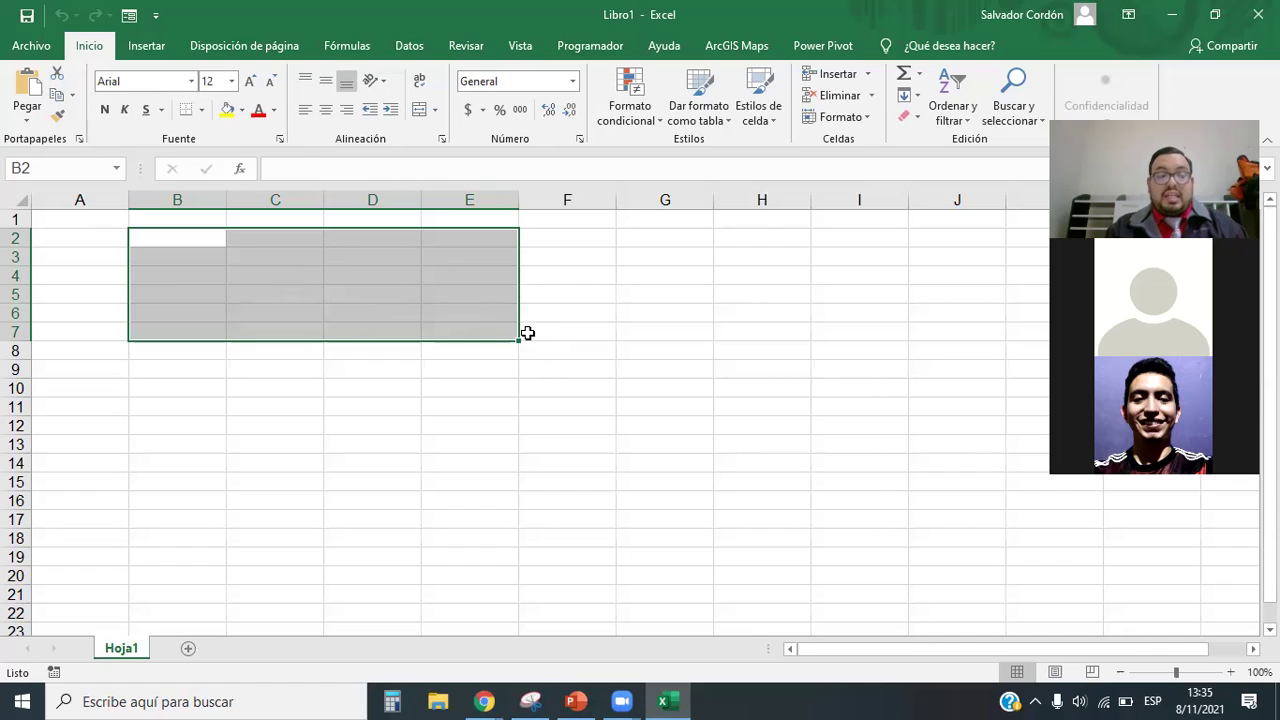
click(308, 254)
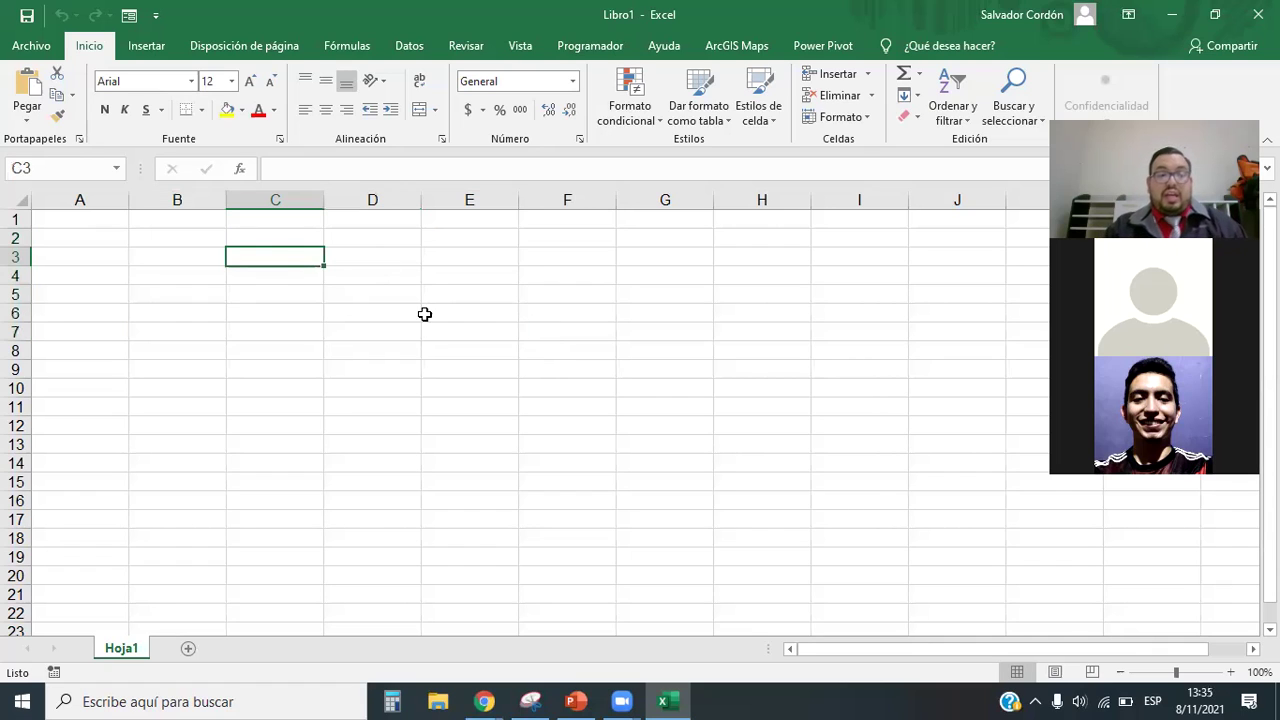
click(206, 232)
click(352, 324)
drag(178, 232, 385, 300)
click(265, 460)
click(265, 253)
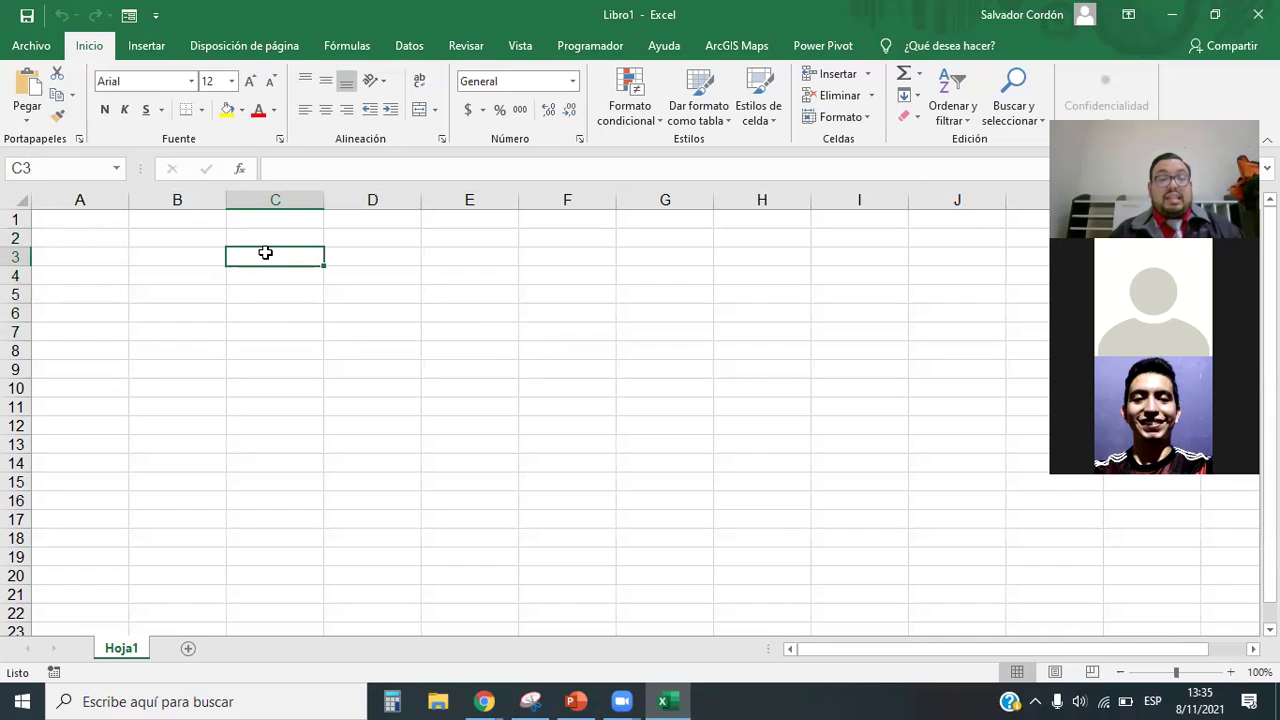
drag(265, 253, 627, 481)
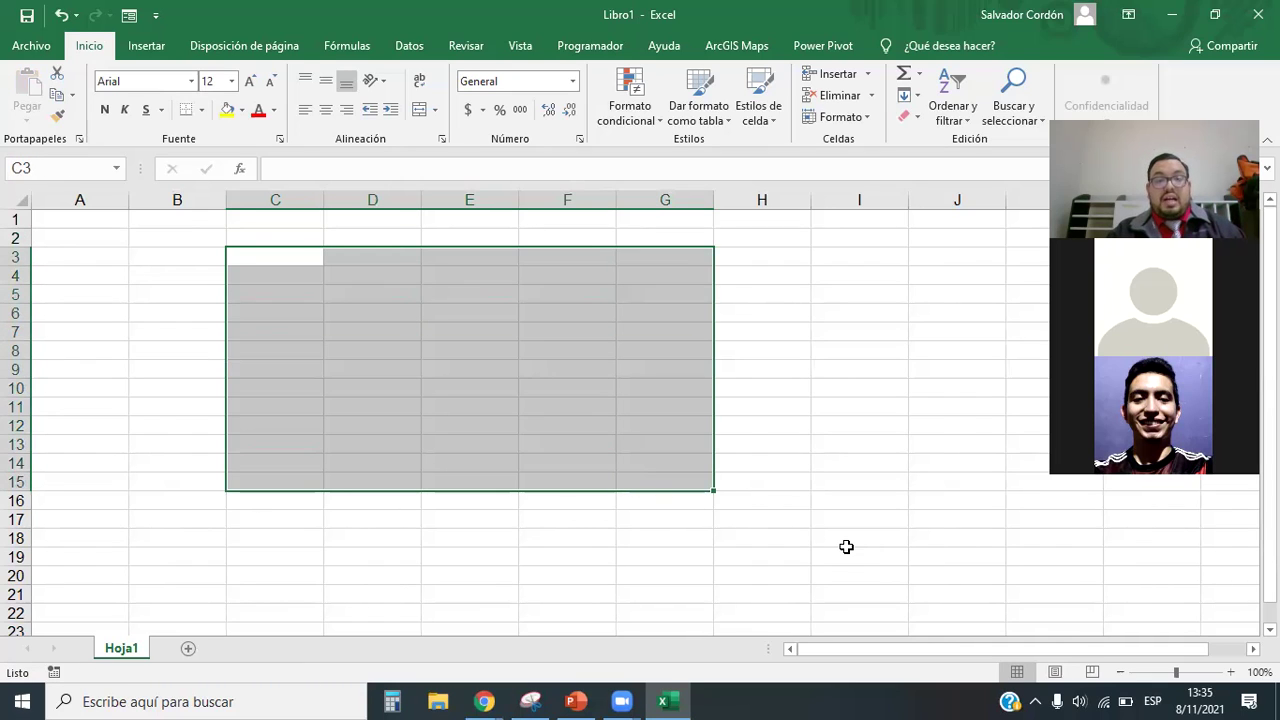
click(459, 345)
click(293, 291)
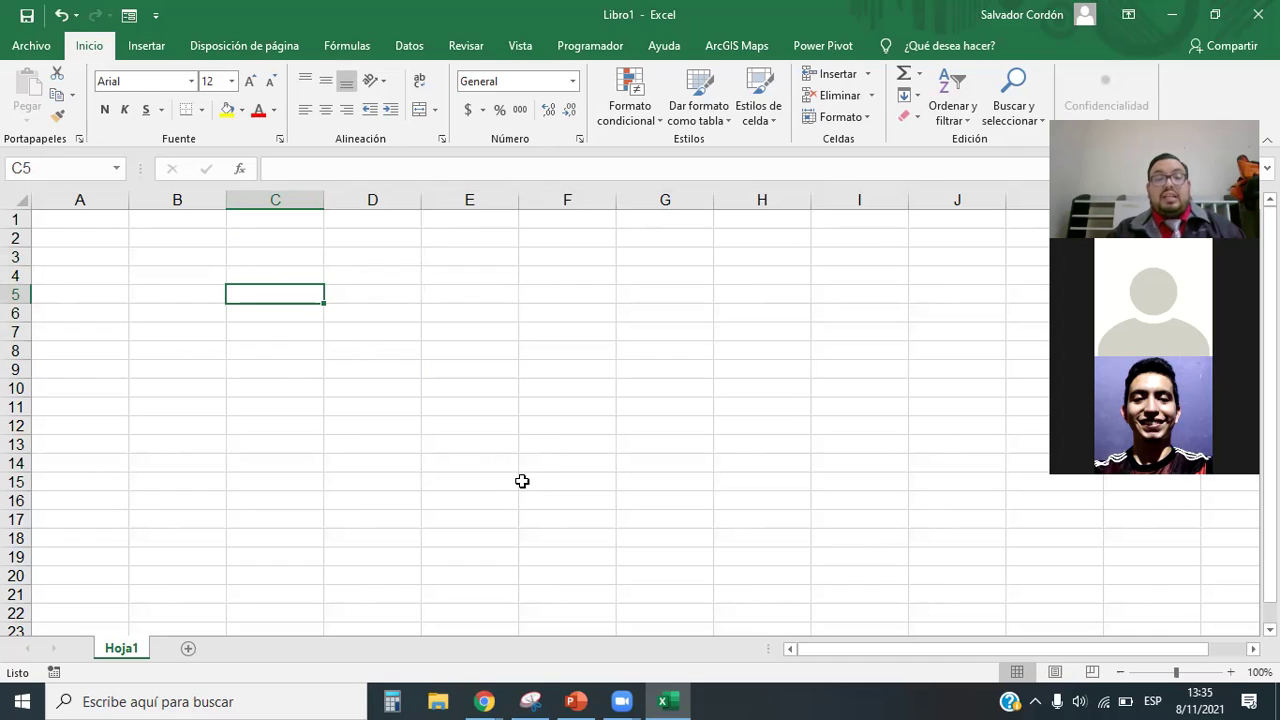
scroll(494, 460, down, 1)
scroll(492, 460, up, 1)
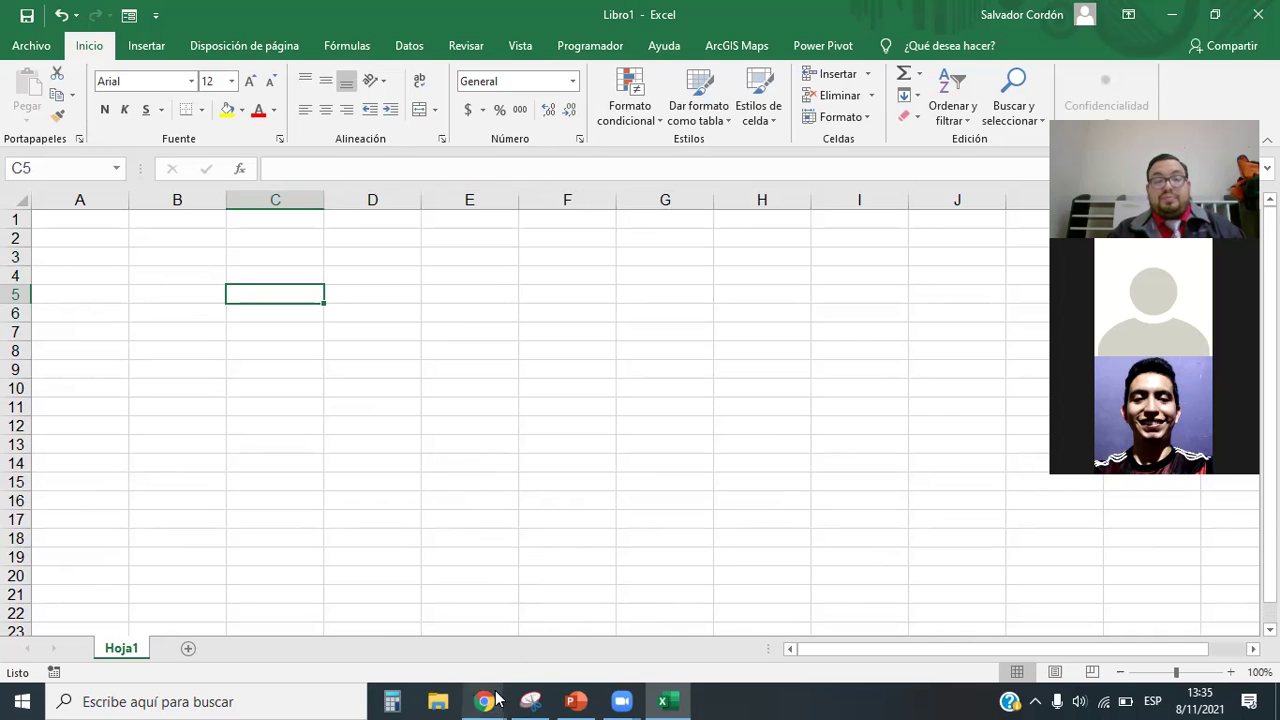
Switch to the Chrome lesson page and scroll to the Rango activa and Filas/Columnas slides.
mouse_move(497, 699)
click(545, 640)
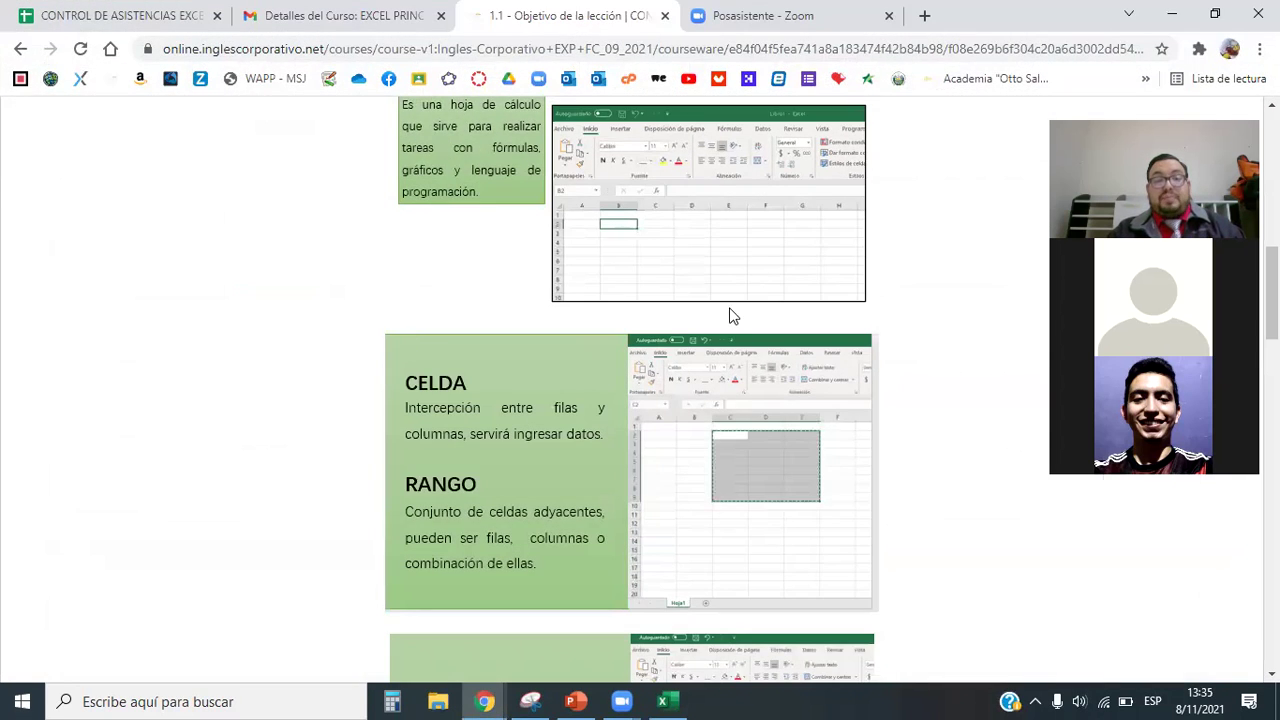
scroll(729, 316, down, 5)
scroll(714, 341, up, 1)
scroll(712, 343, down, 1)
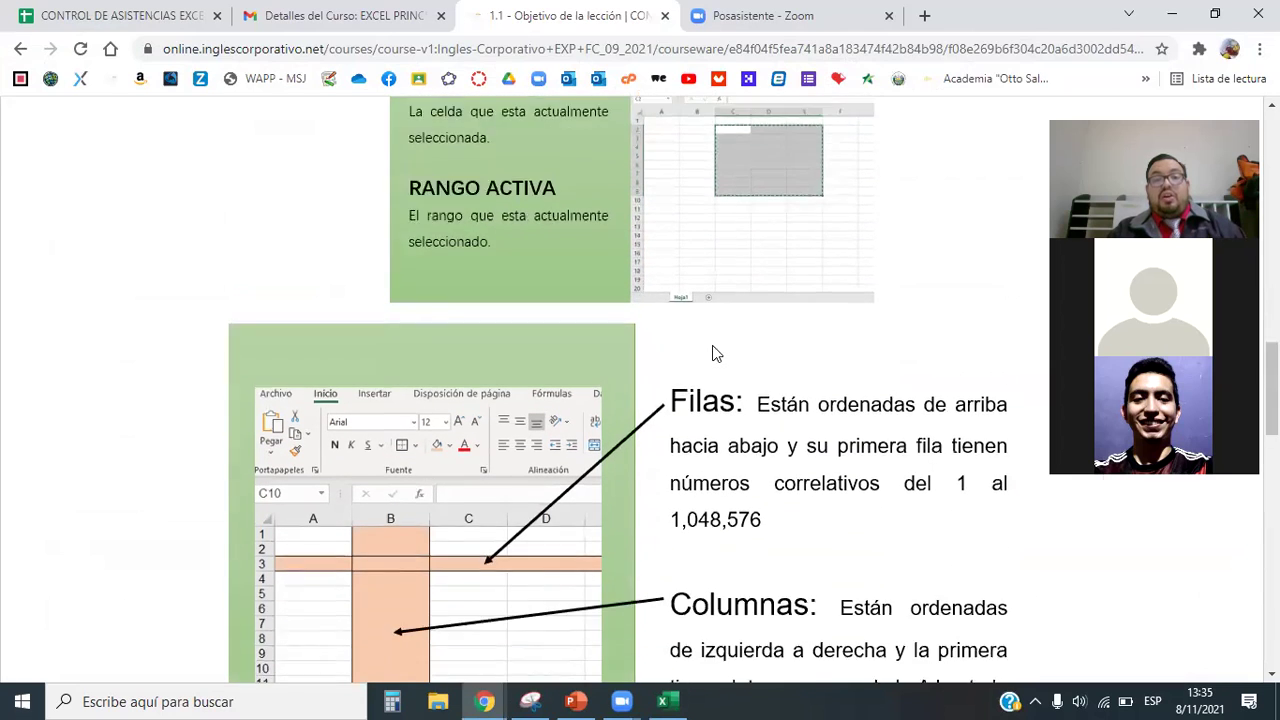
scroll(712, 345, down, 2)
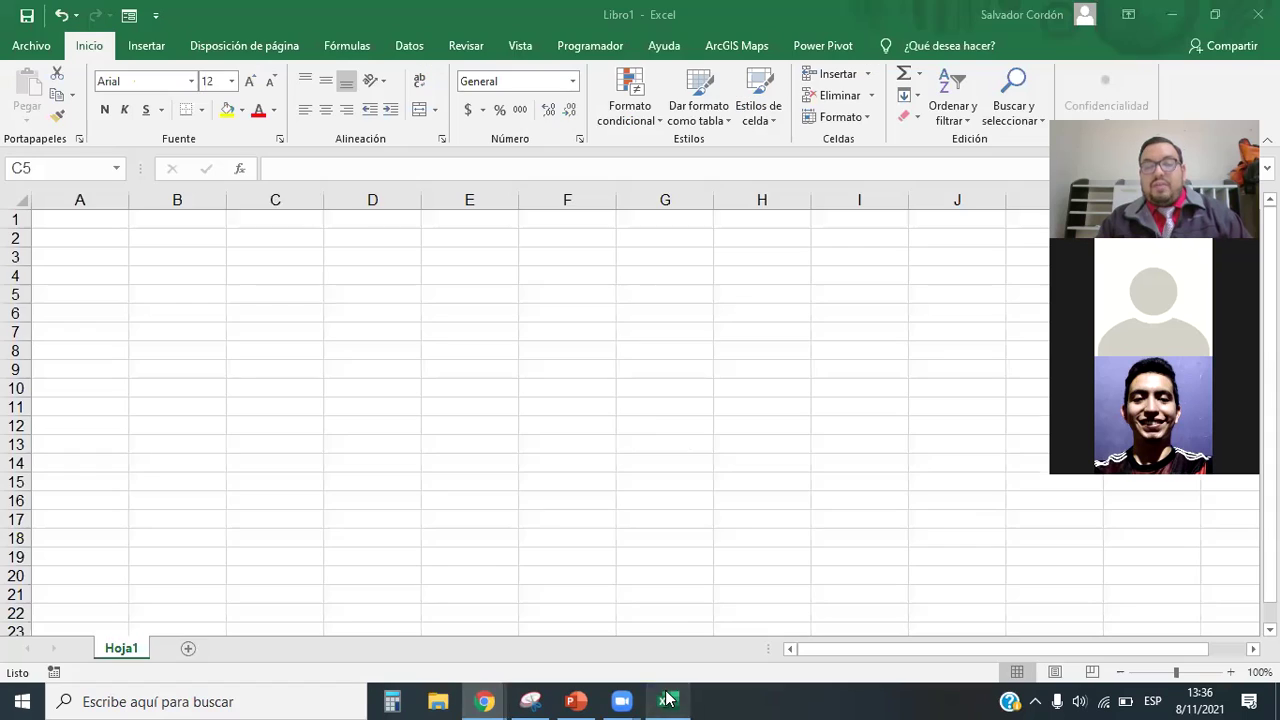
Return to Excel, select column G, then move the active cell from H2 to A1.
click(662, 701)
click(663, 199)
click(737, 236)
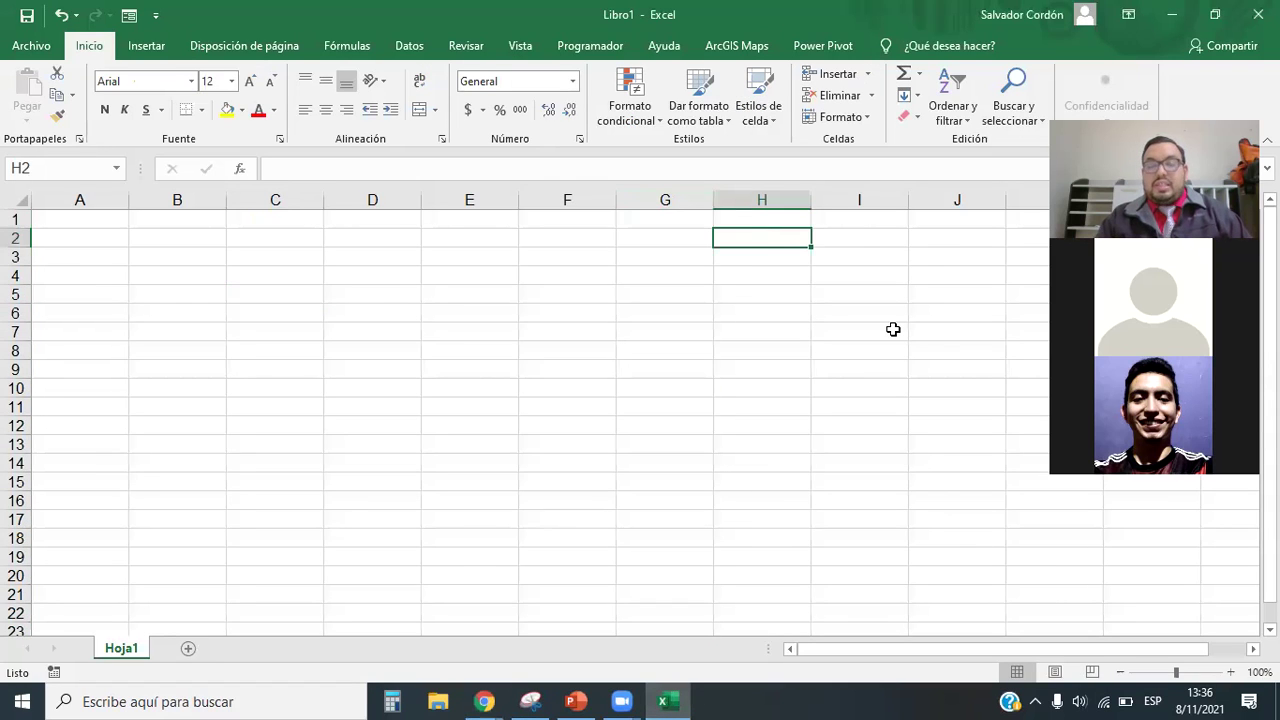
key(Up)
key(Left)
key(Left)
key(Left)
key(Left)
key(Left)
key(Left)
key(Left)
key(Down)
key(Down)
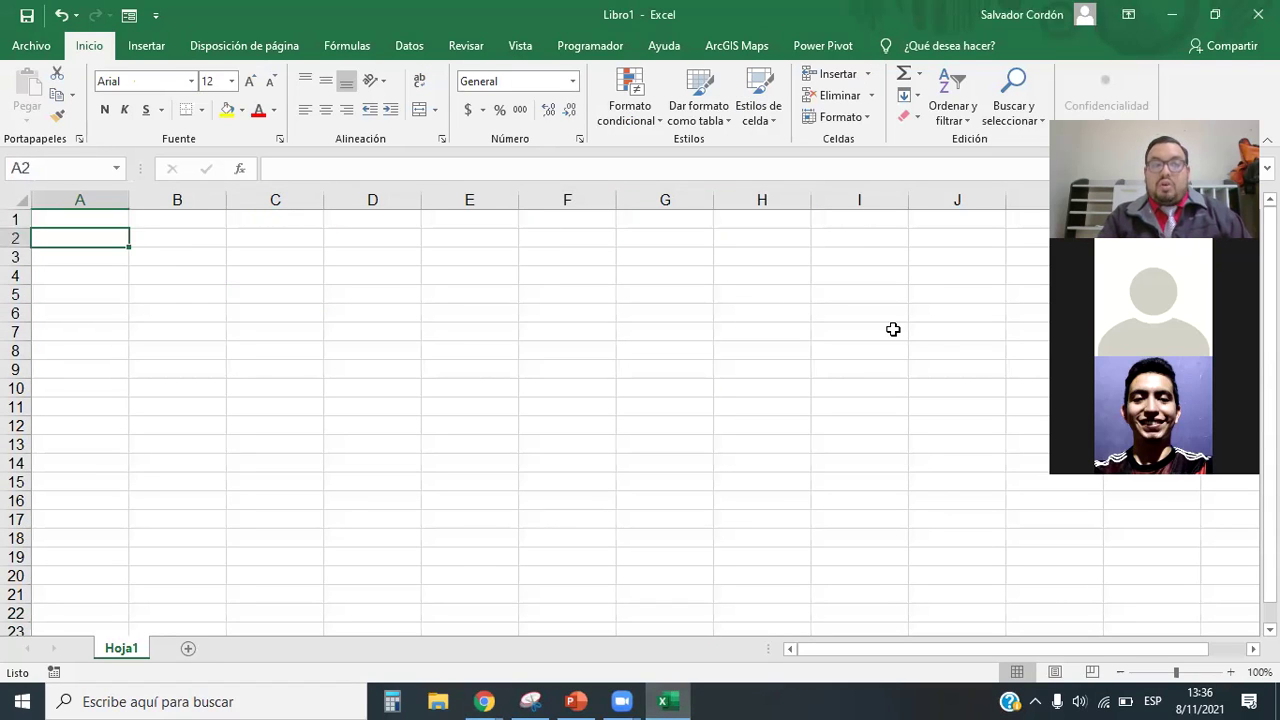
key(Up)
key(Up)
Move right along row 1 with arrow keys through H1, O1, V1, Z1 and AA1.
key(Right)
key(Right)
key(Right)
key(Right)
key(Right)
key(Right)
key(Right)
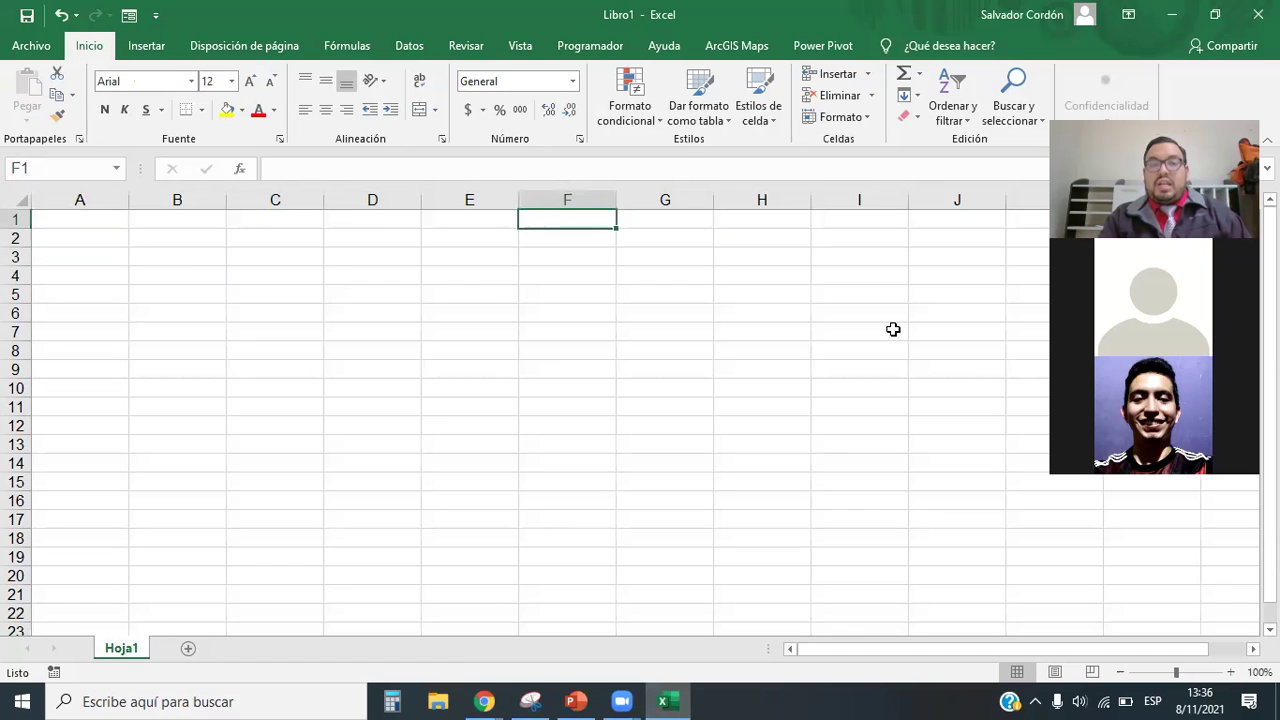
key(Right)
key(Right)
key(Right)
key(Right)
key(Right)
key(Right)
key(Right)
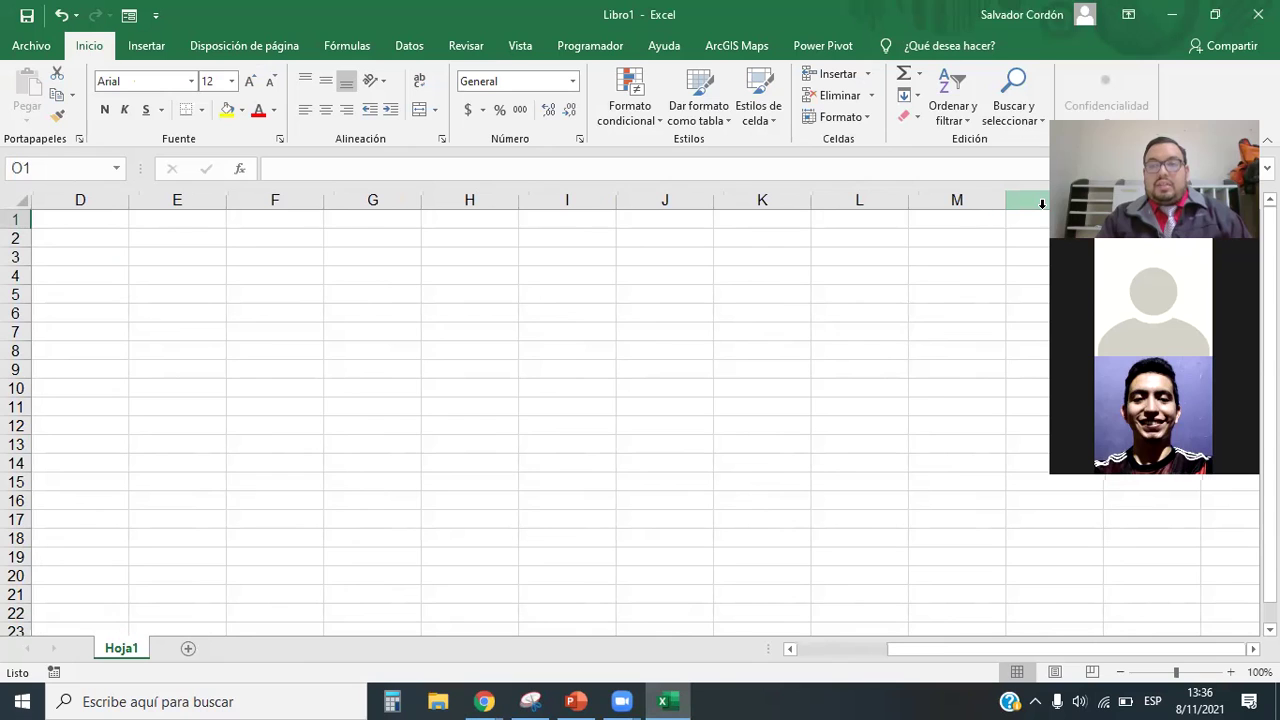
key(Right)
key(Right)
key(Right)
key(Right)
key(Right)
key(Right)
key(Right)
key(Right)
key(Right)
key(Right)
key(Right)
key(Right)
key(Right)
key(Right)
key(Left)
key(Left)
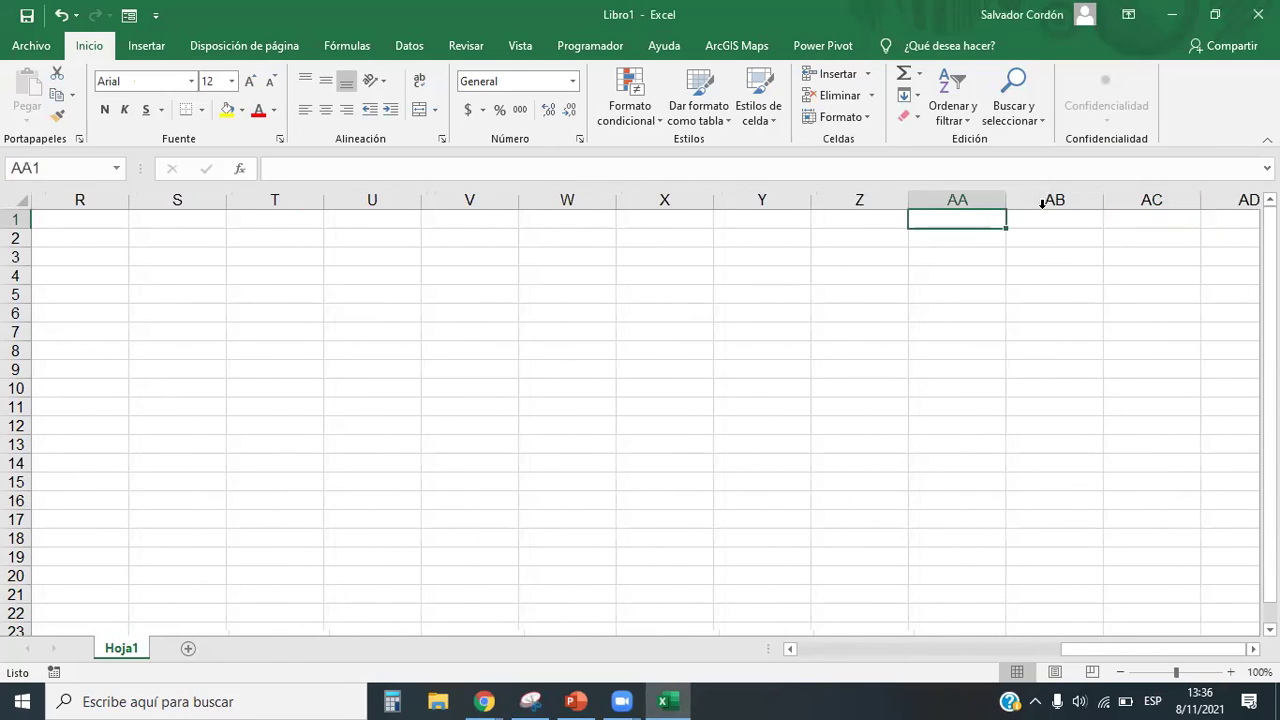
key(Left)
key(Down)
key(Up)
key(Down)
key(Up)
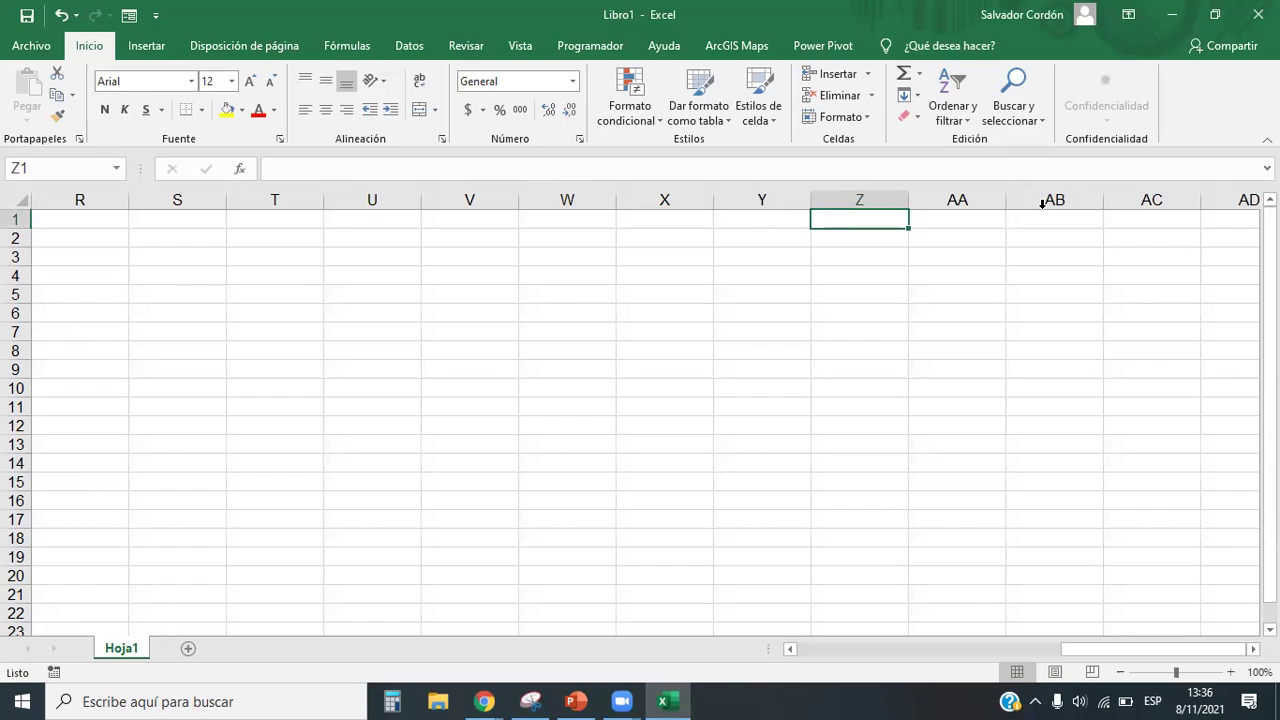
key(Right)
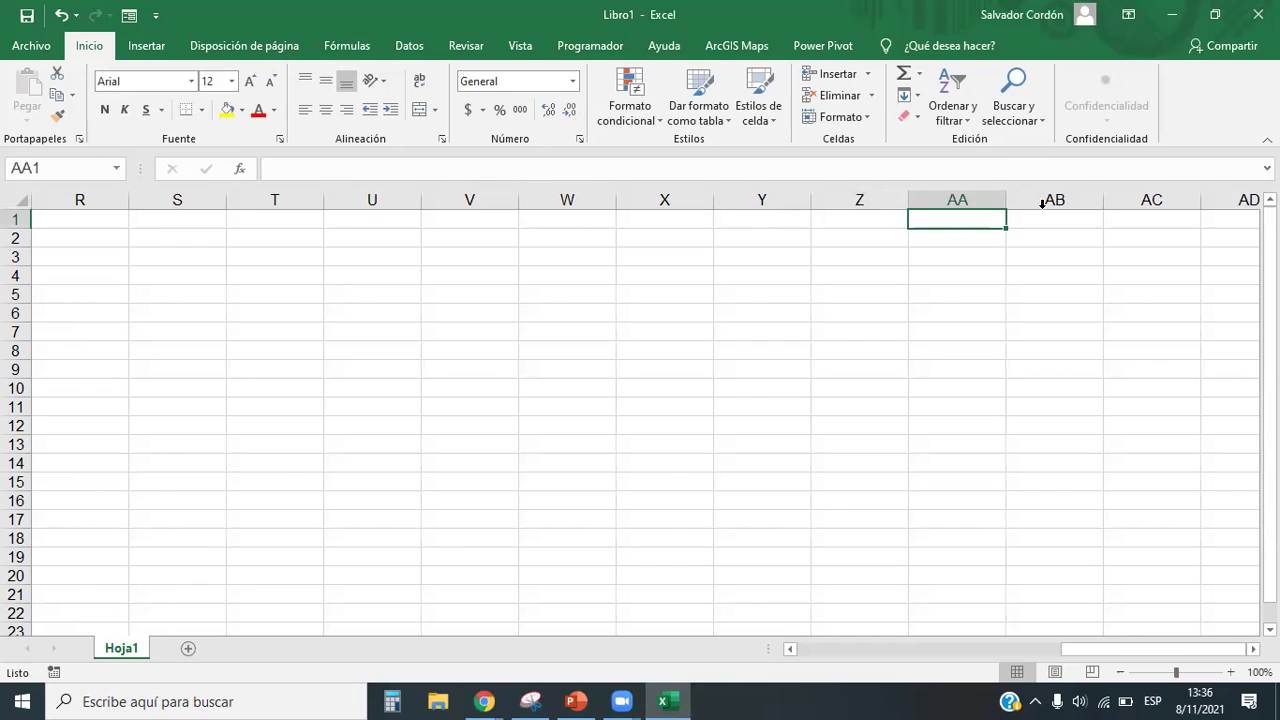
key(Left)
key(Right)
key(Left)
key(Left)
key(Left)
key(Left)
key(Left)
key(Right)
key(Right)
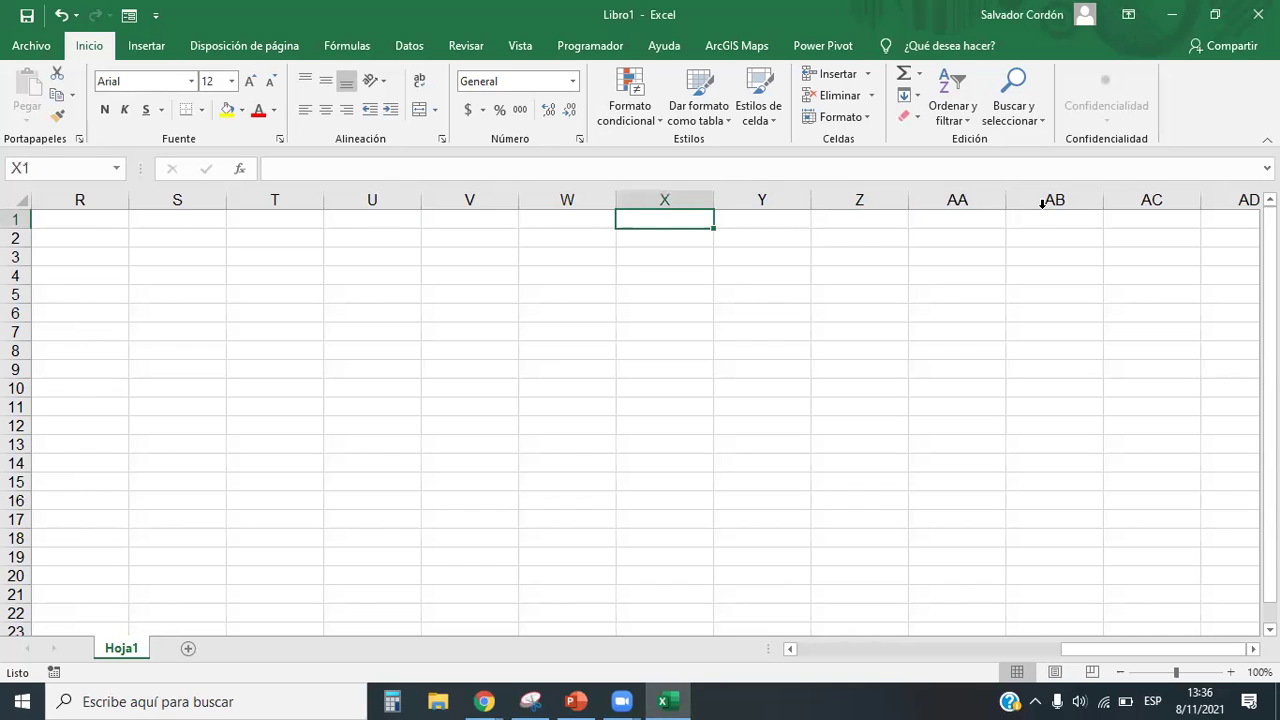
key(Right)
key(Right)
key(Right)
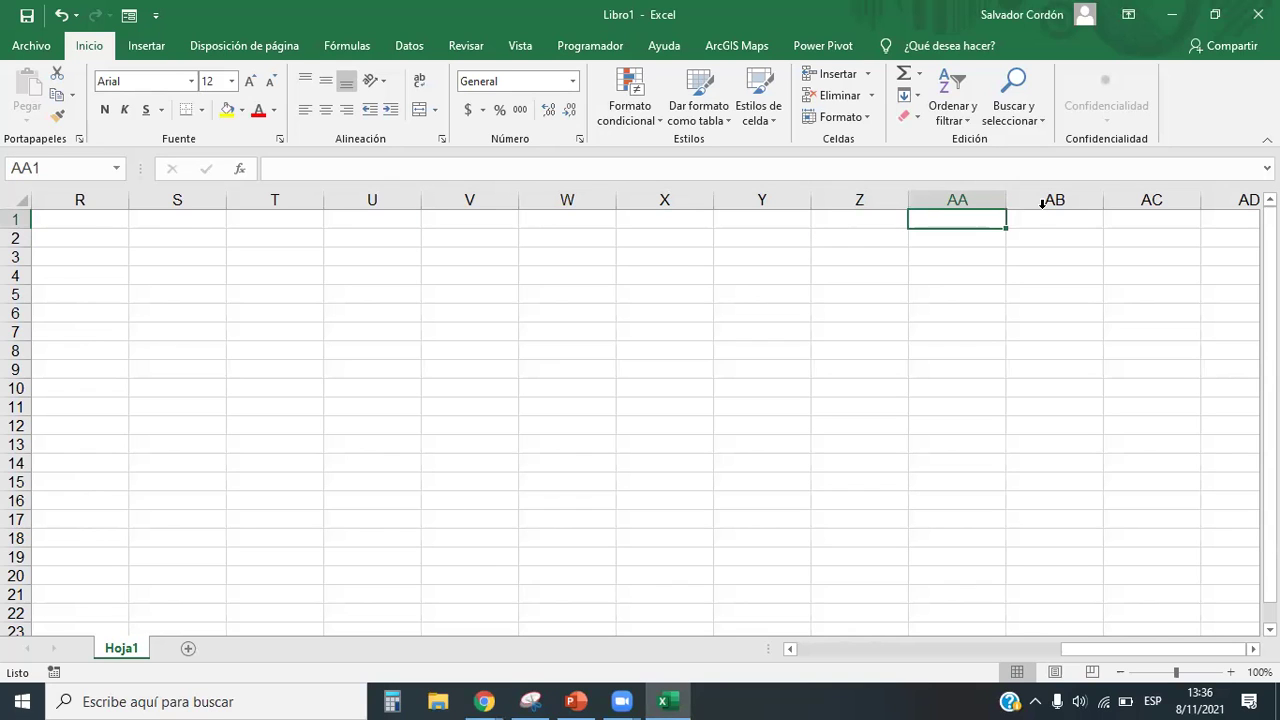
key(Right)
key(Right)
key(Right)
key(Right)
key(Right)
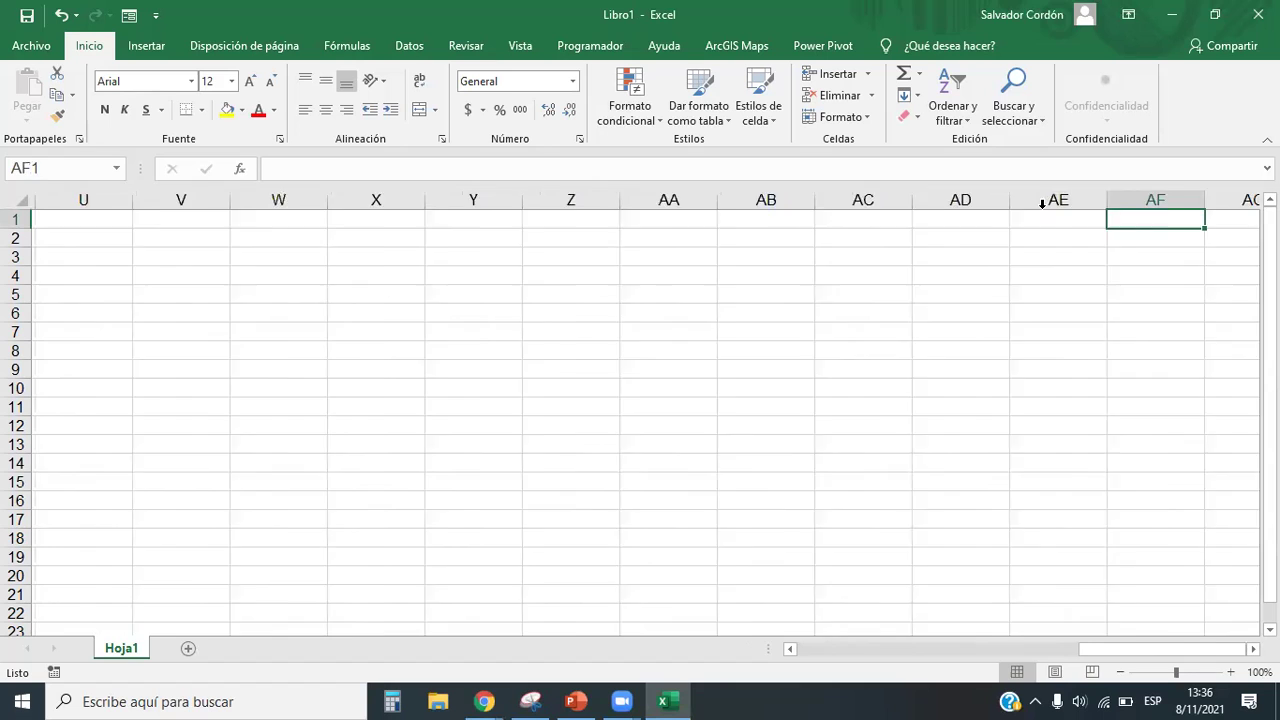
Continue along row 1 past AZ, BA and CA to CD, then jump to column XFD with Ctrl+Right.
key(Right)
key(Right)
key(Right)
key(Right)
key(Right)
key(Right)
key(Right)
key(Right)
key(Right)
key(Right)
key(Right)
key(Right)
key(Right)
key(Right)
key(Right)
key(Right)
key(Right)
key(Right)
key(Right)
key(Right)
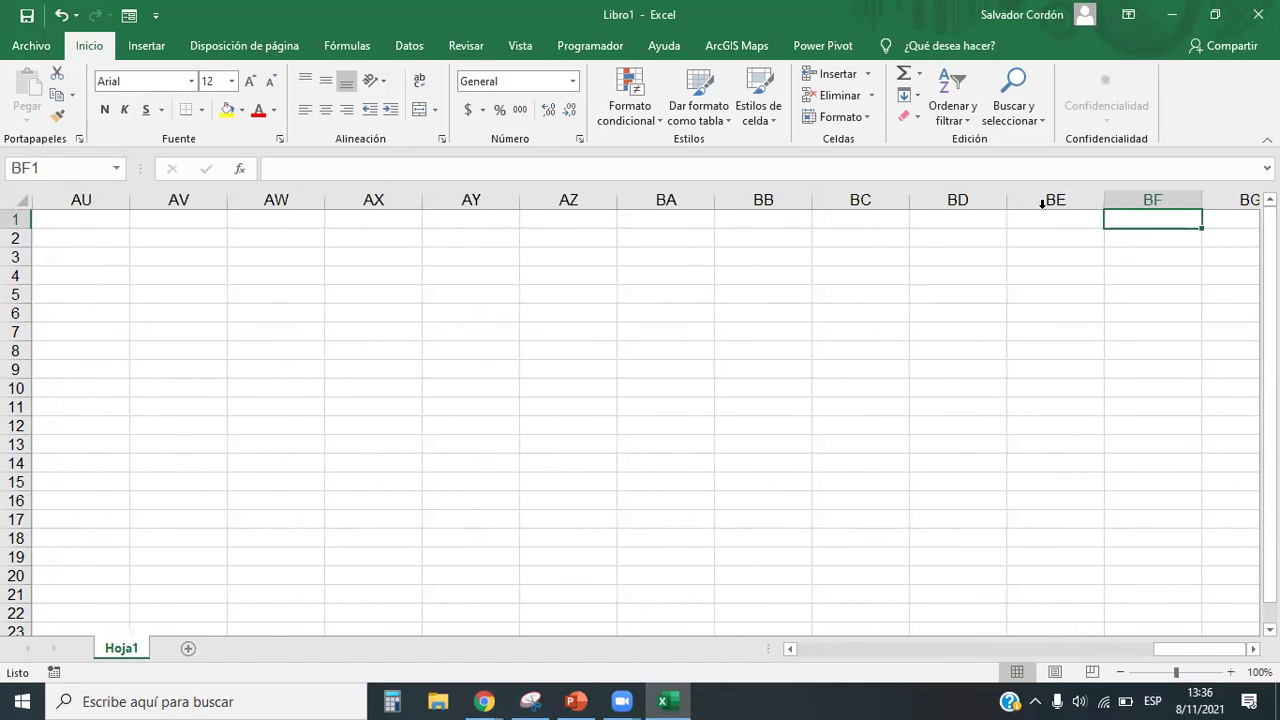
key(Left)
key(Left)
key(Left)
key(Left)
key(Left)
key(Left)
key(Right)
key(Left)
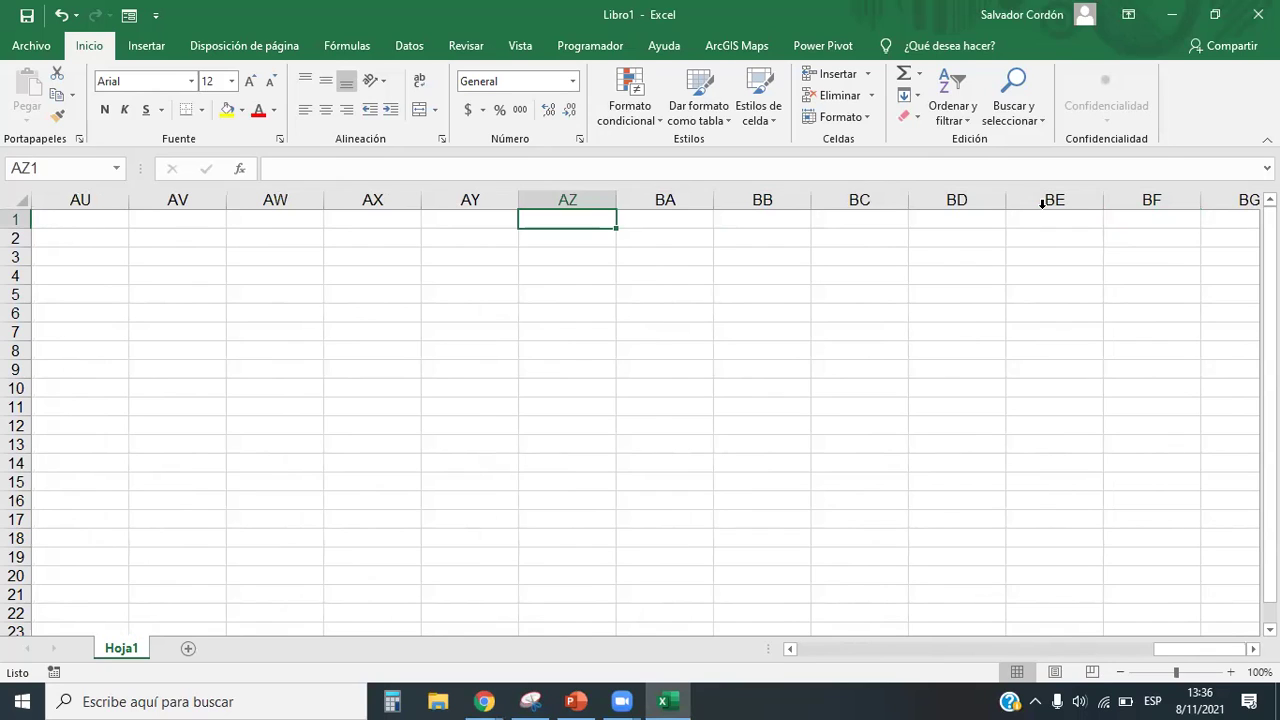
key(Right)
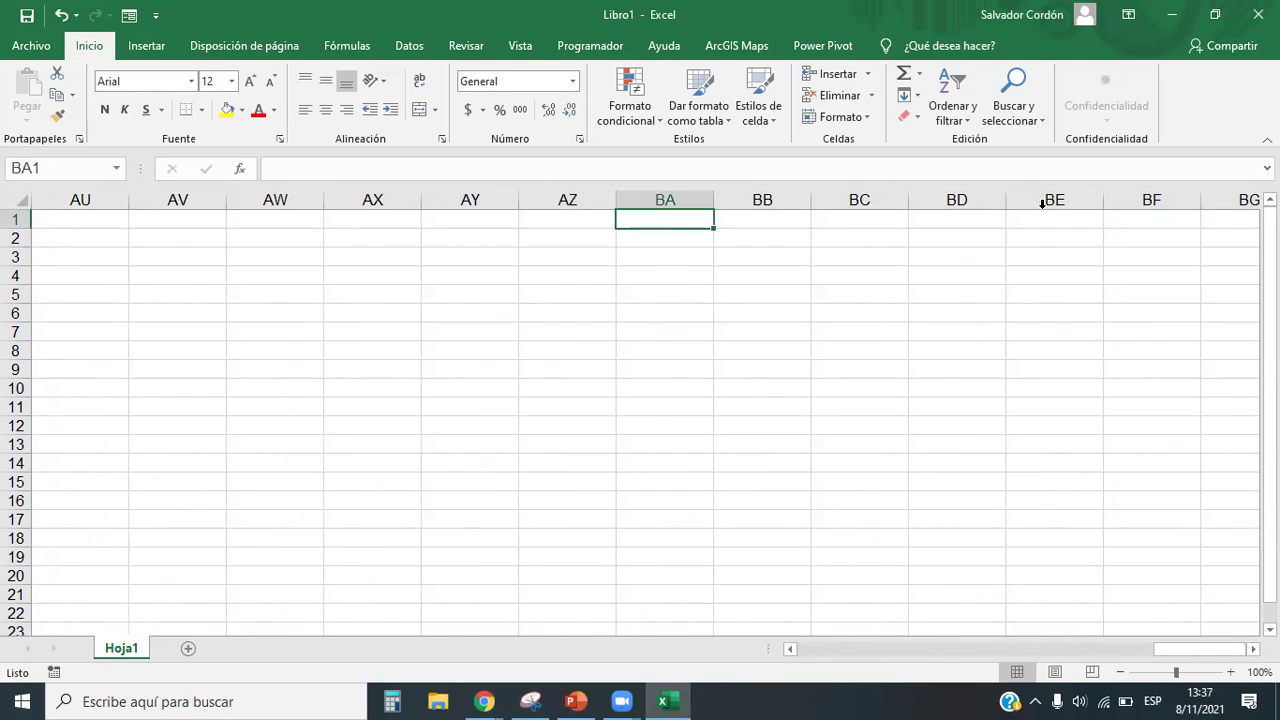
key(Right)
key(Right)
key(Right)
key(Right)
key(Right)
key(Right)
key(Right)
key(Right)
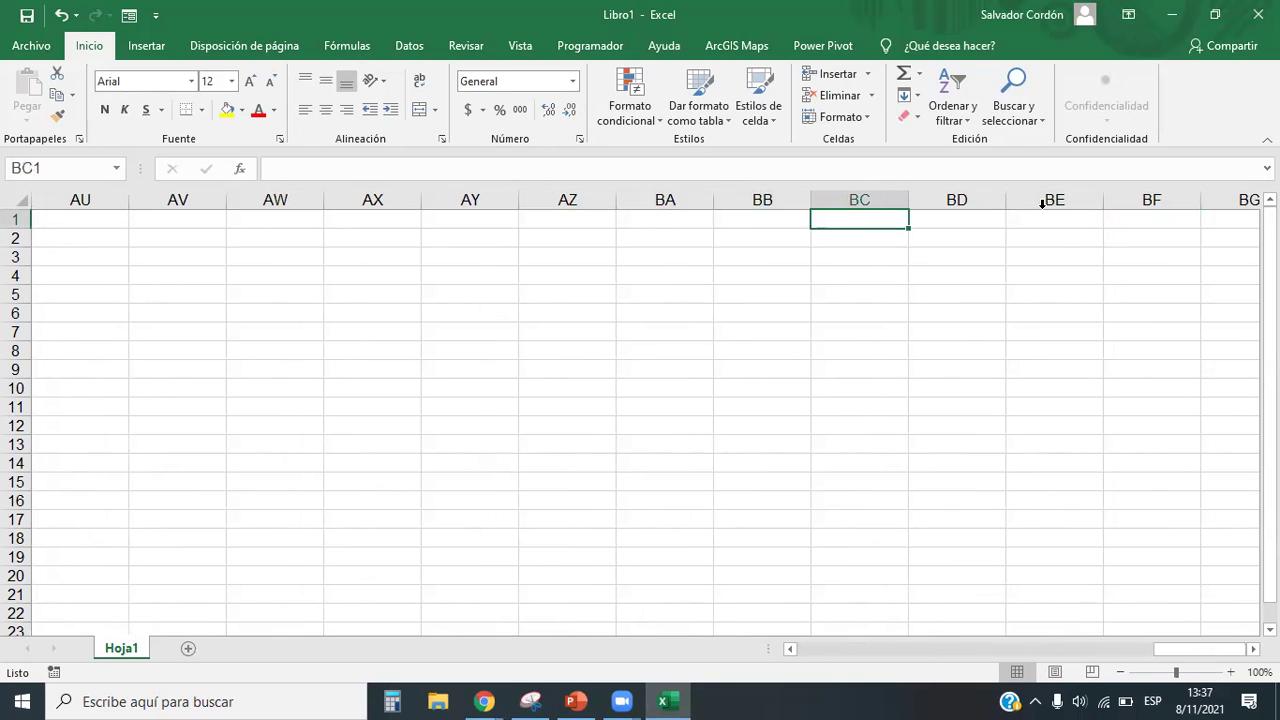
key(Right)
key(Right)
key(Right)
key(Right)
key(Right)
key(Right)
key(Right)
key(Right)
key(Right)
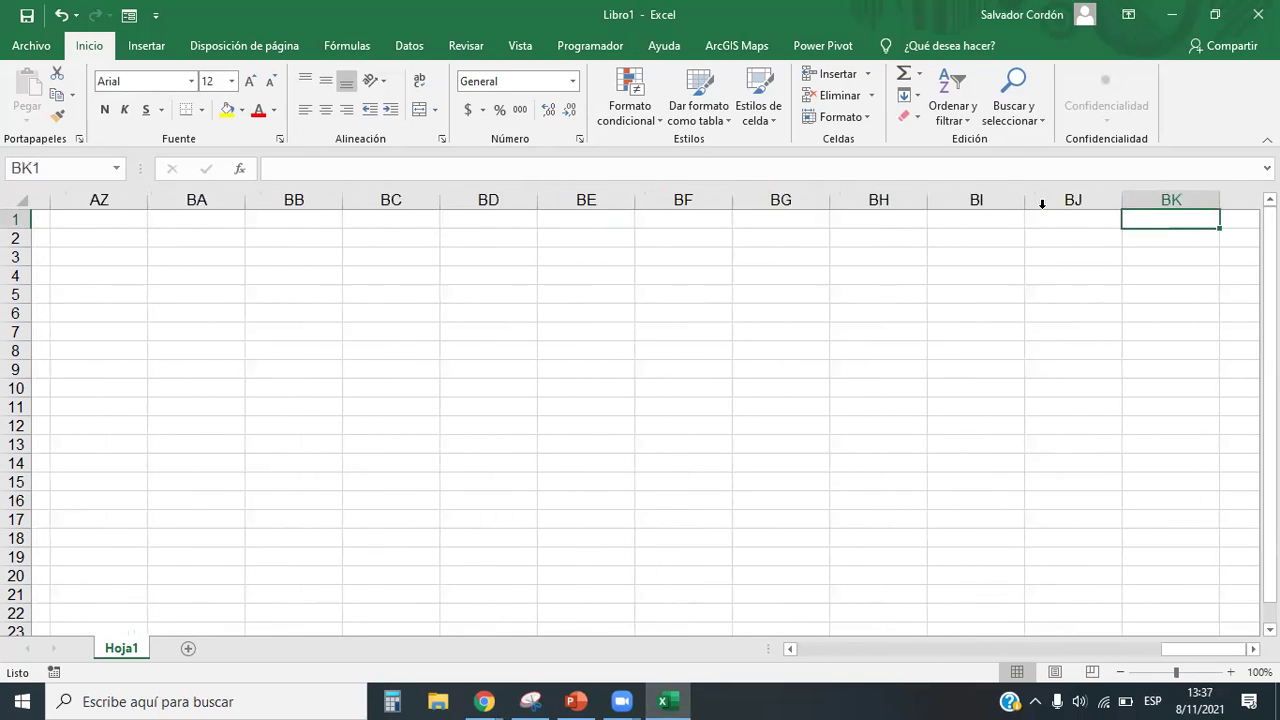
key(Right)
key(Right)
key(Right)
key(Right)
key(Right)
key(Right)
key(Right)
key(Right)
key(Right)
key(Right)
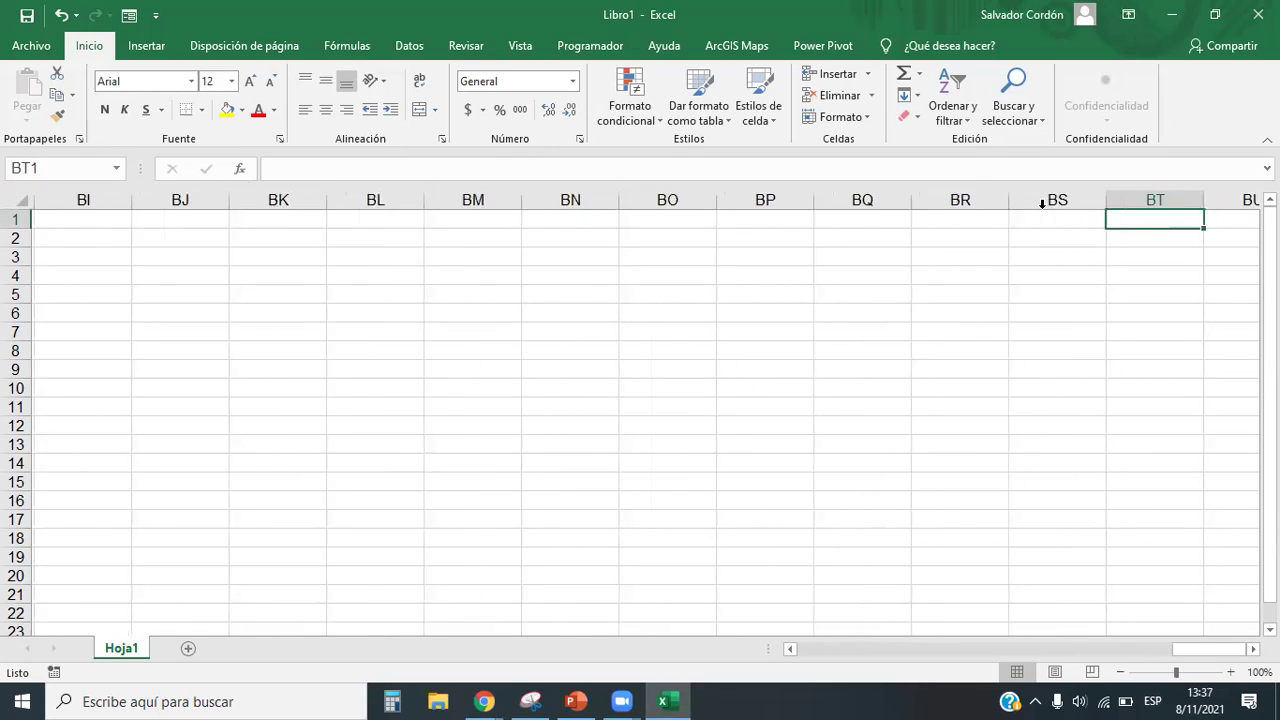
key(Right)
key(Right)
key(Right)
key(Right)
key(Right)
key(Right)
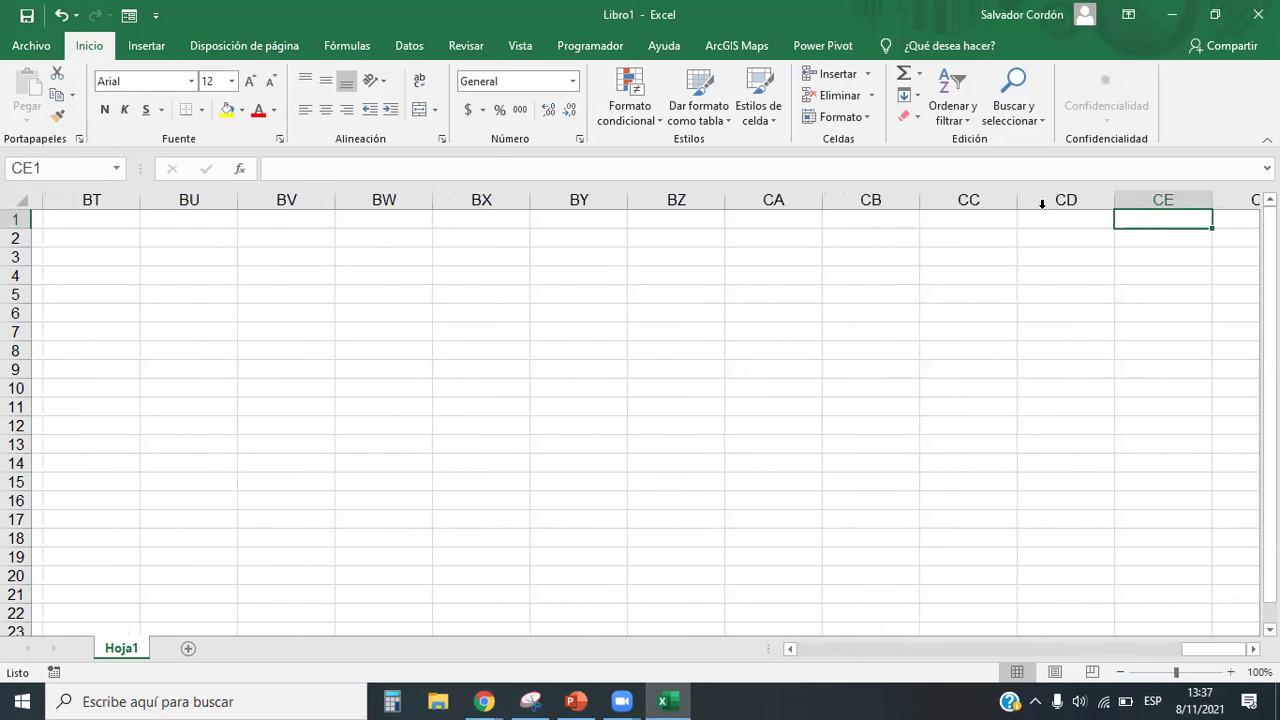
key(Left)
key(Left)
key(Left)
key(Left)
key(Left)
key(Left)
key(Left)
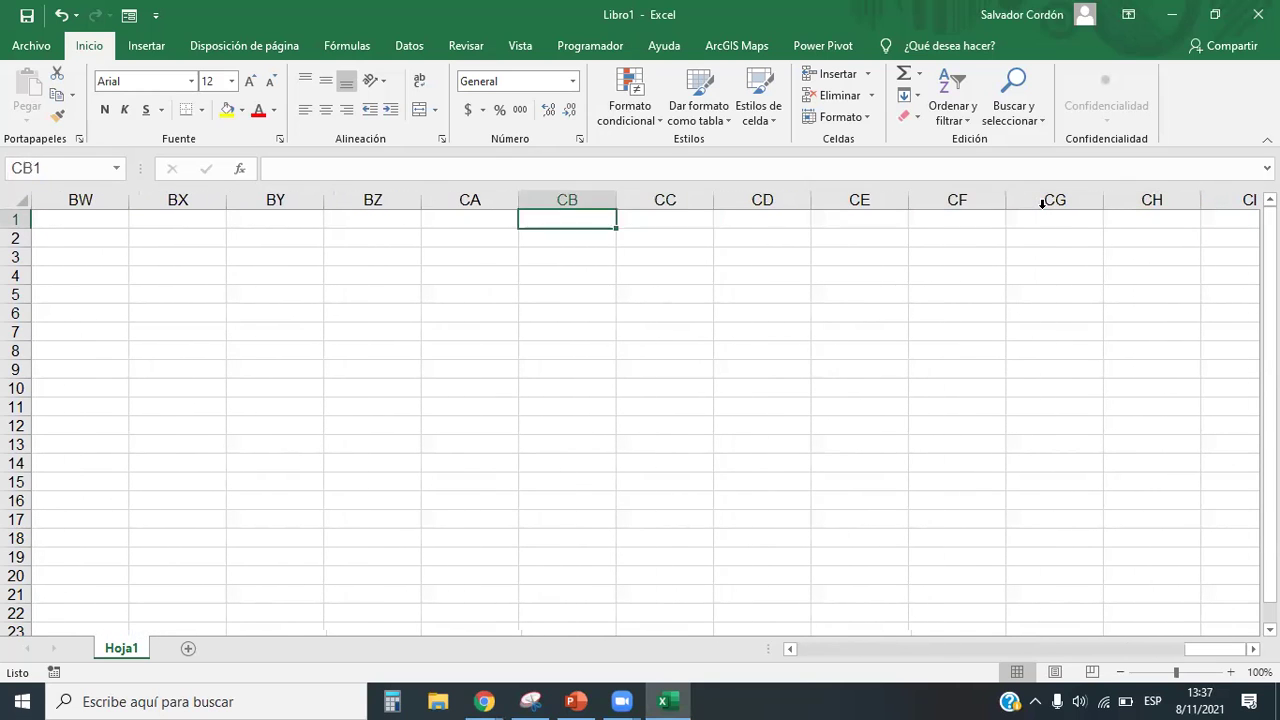
key(Right)
key(Left)
key(Left)
key(Right)
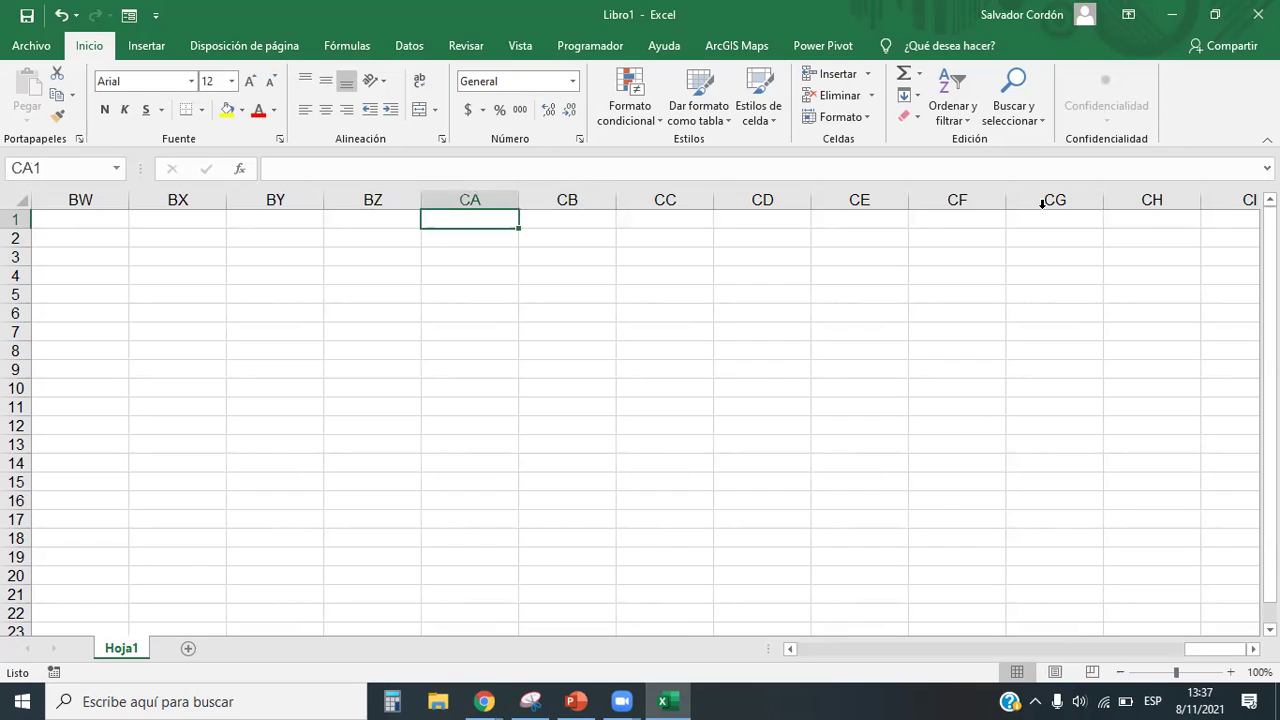
key(Right)
key(Right)
key(Right)
key(Left)
key(Left)
key(Left)
key(Left)
key(Right)
key(Right)
key(Right)
key(Right)
key(Right)
key(Left)
key(Left)
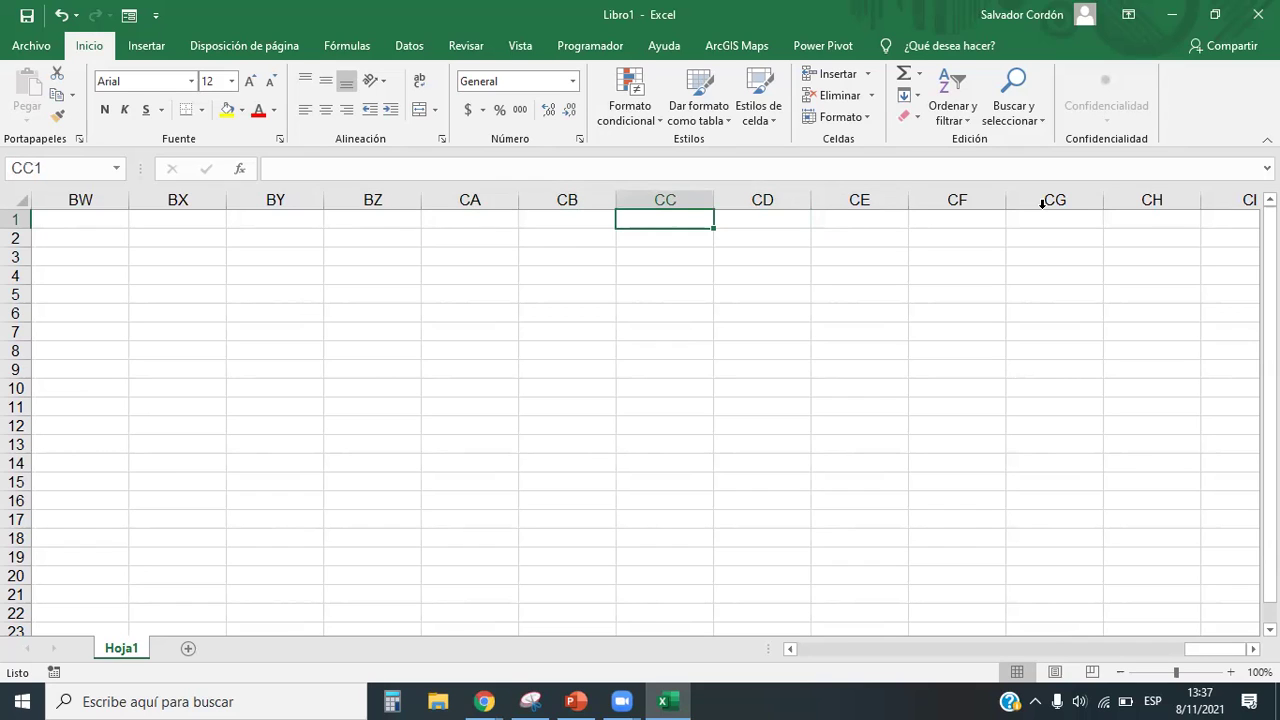
key(ctrl+Right)
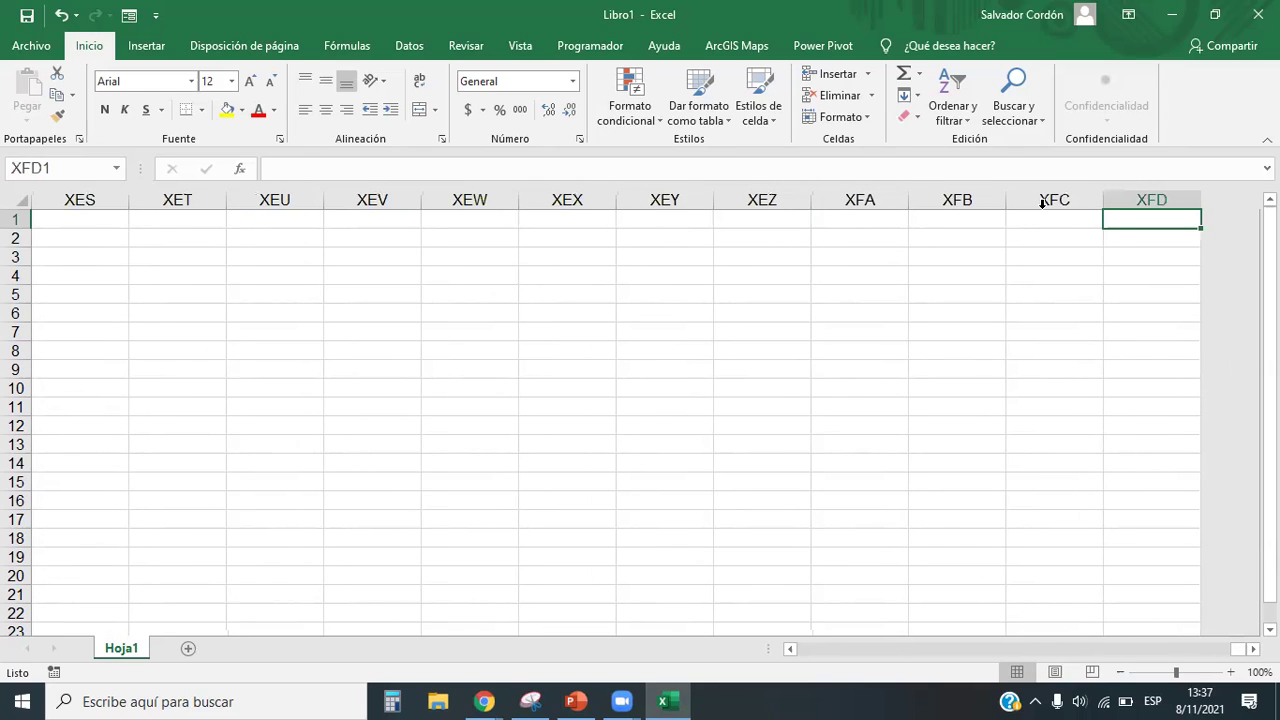
Step along row 1 from XFD1 to XFC1, then jump to the last row, 1048576.
key(Left)
key(Left)
key(Left)
key(Left)
key(Left)
key(Left)
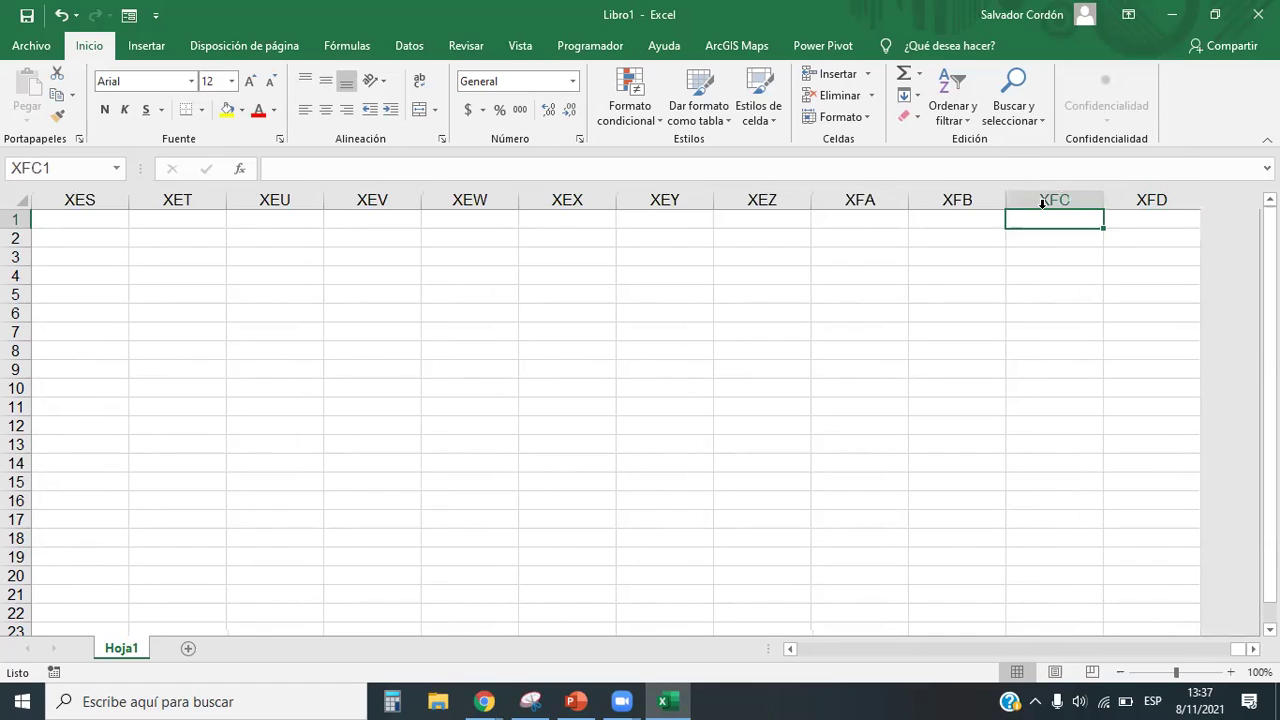
key(Right)
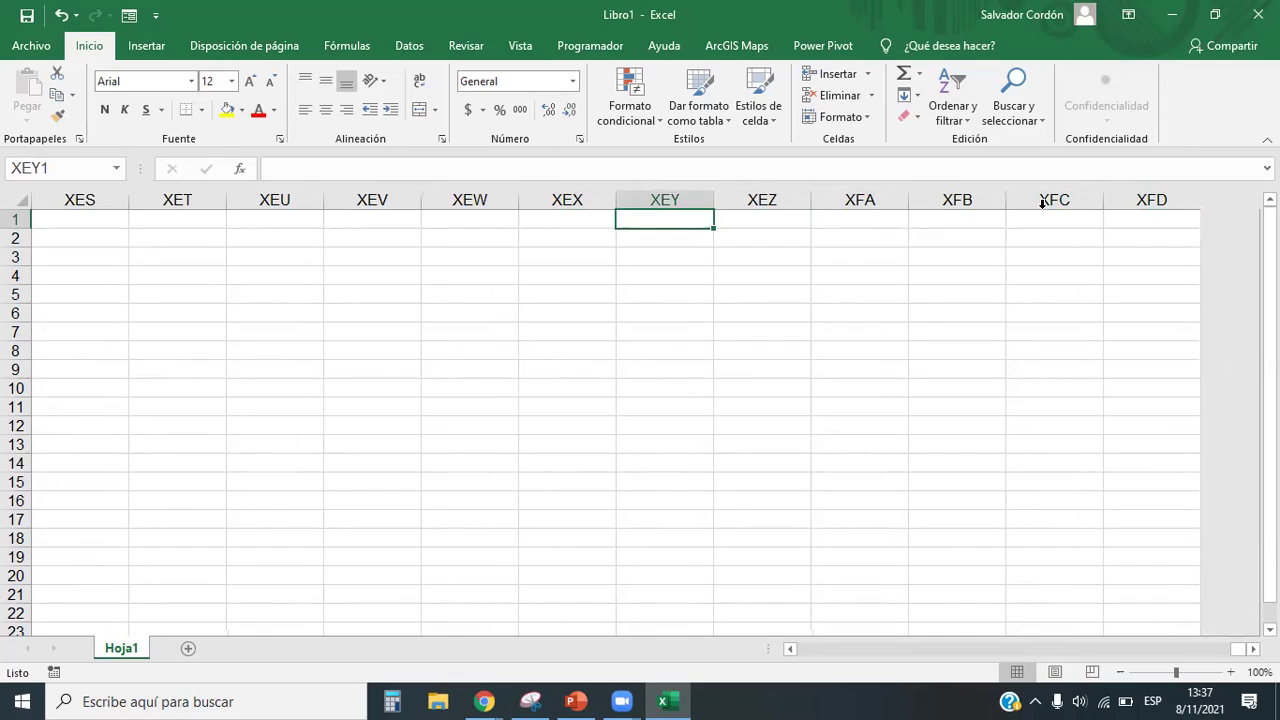
key(Right)
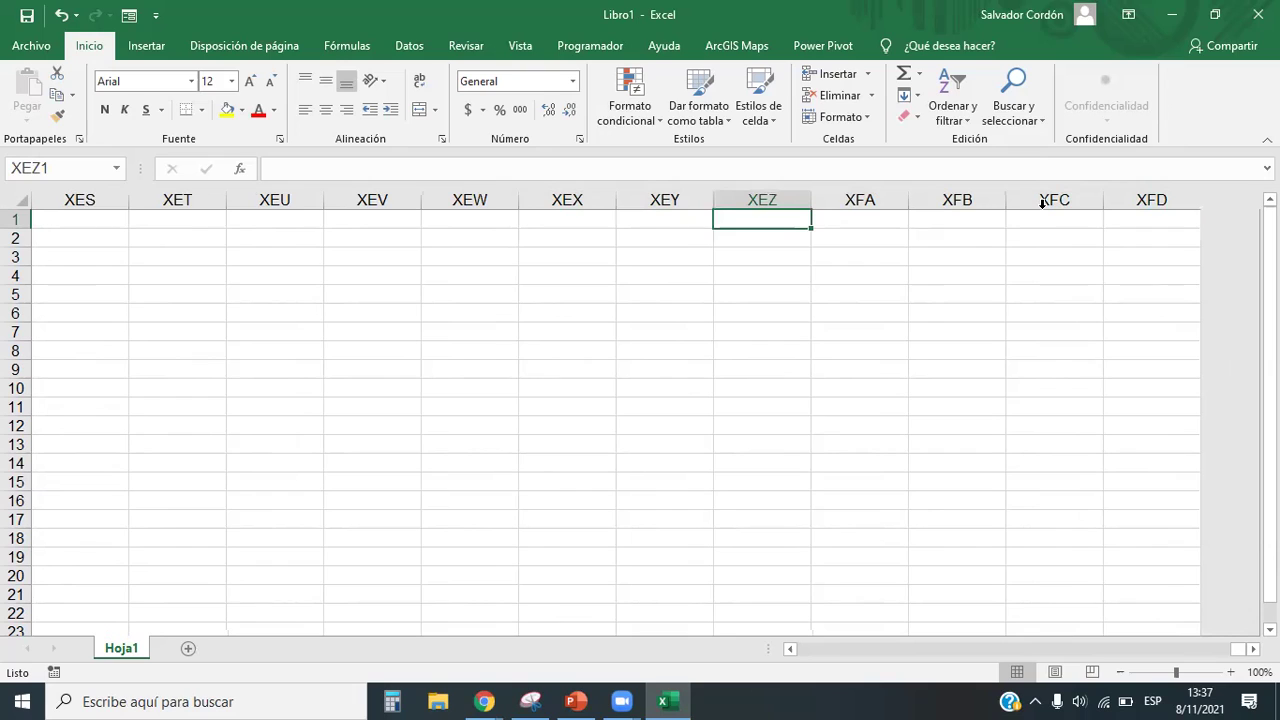
key(Right)
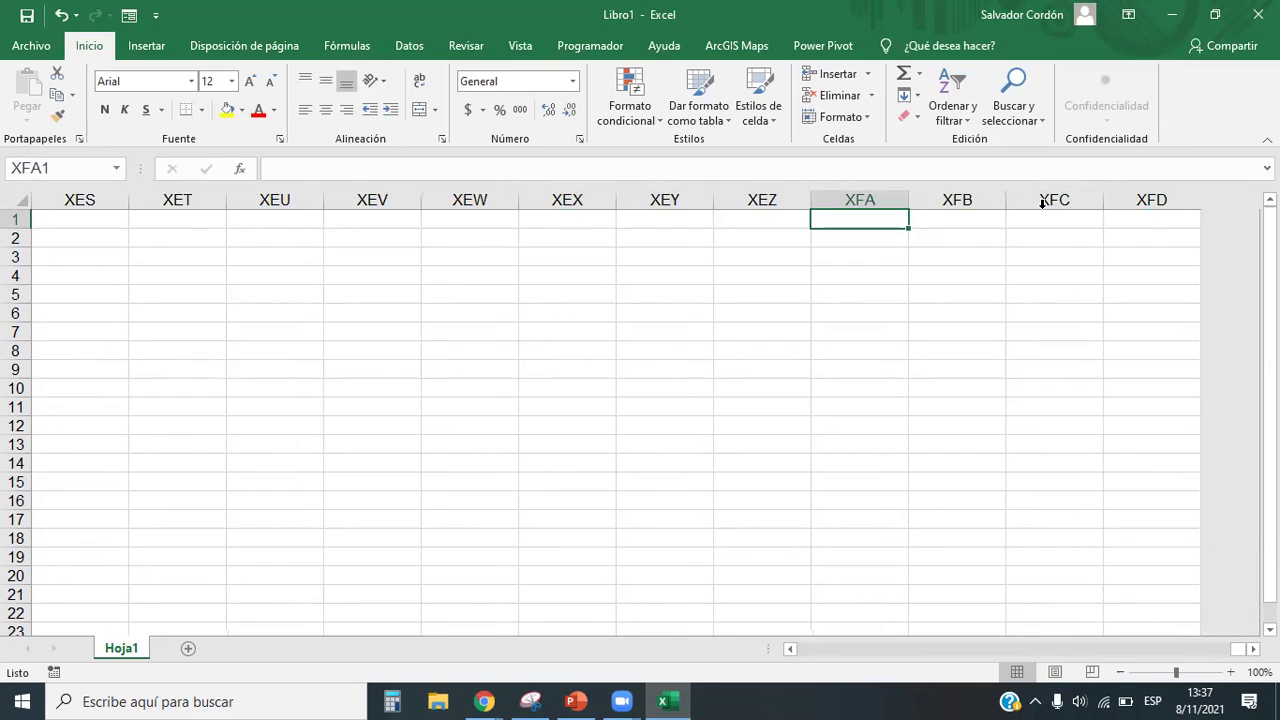
key(Right)
key(Right)
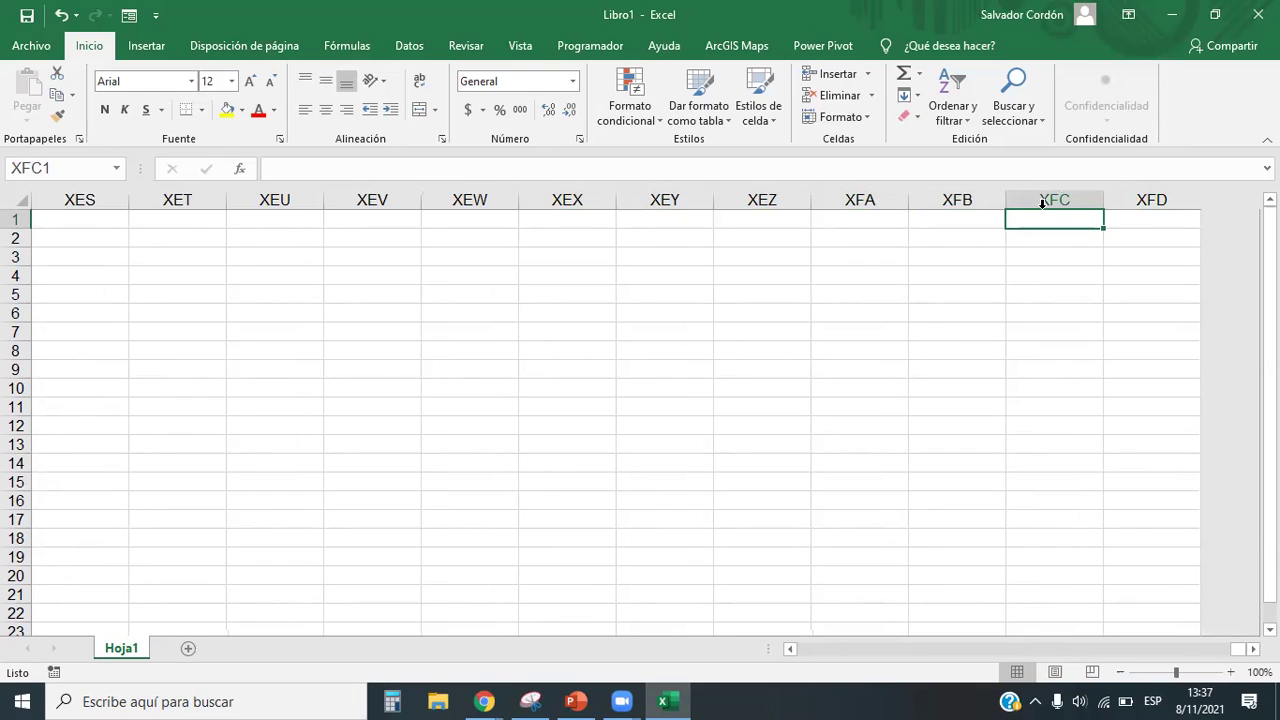
key(Right)
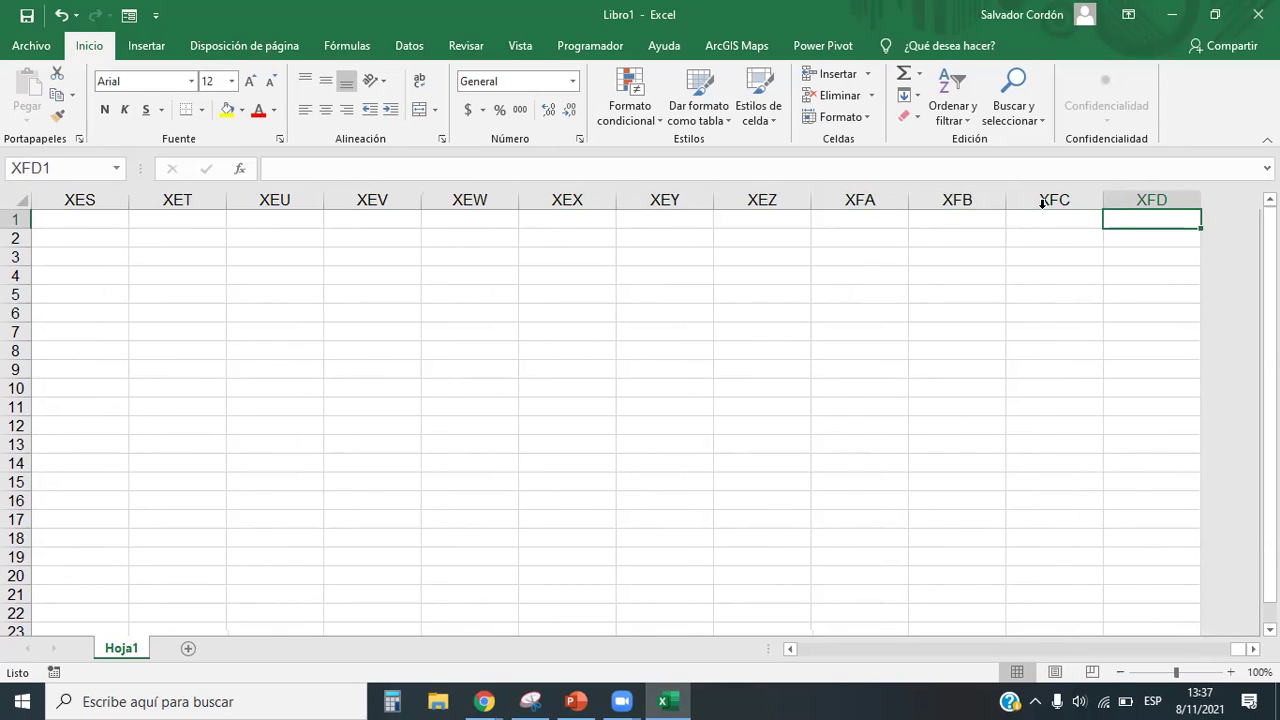
key(ctrl+Down)
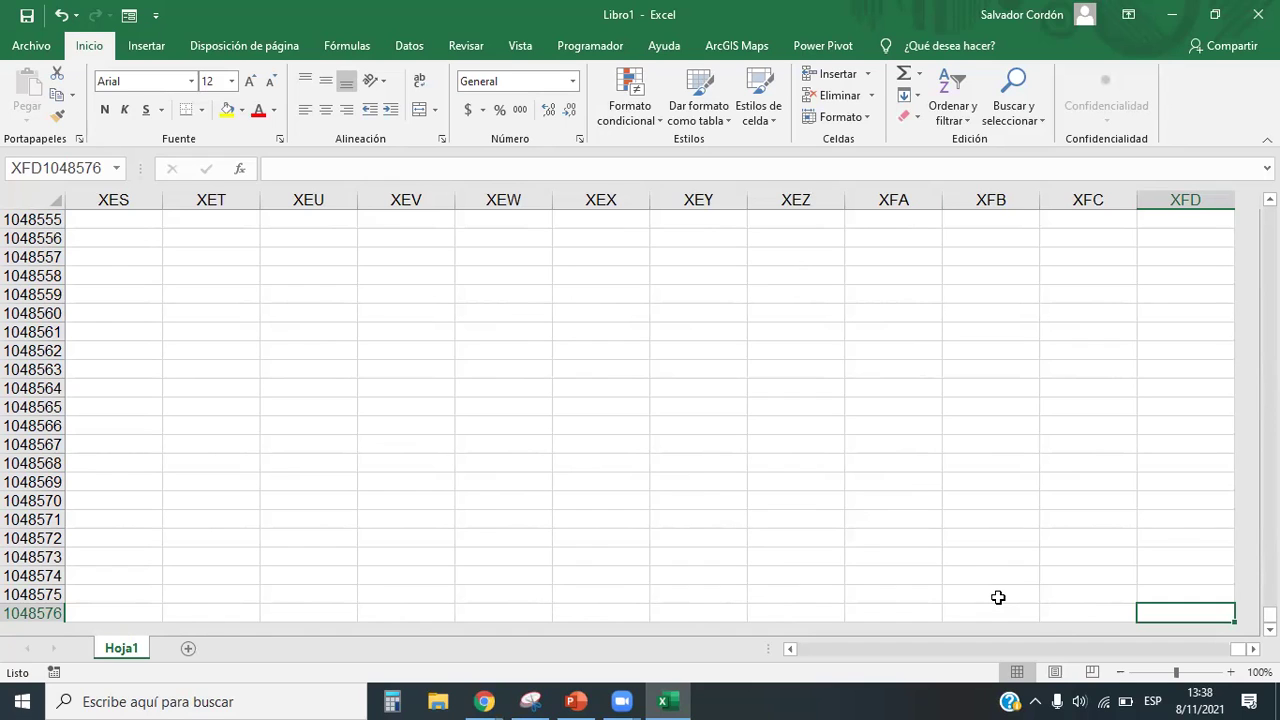
Jump from the last cell back to column A and up to cell A1.
key(Left)
key(Up)
key(ctrl+Left)
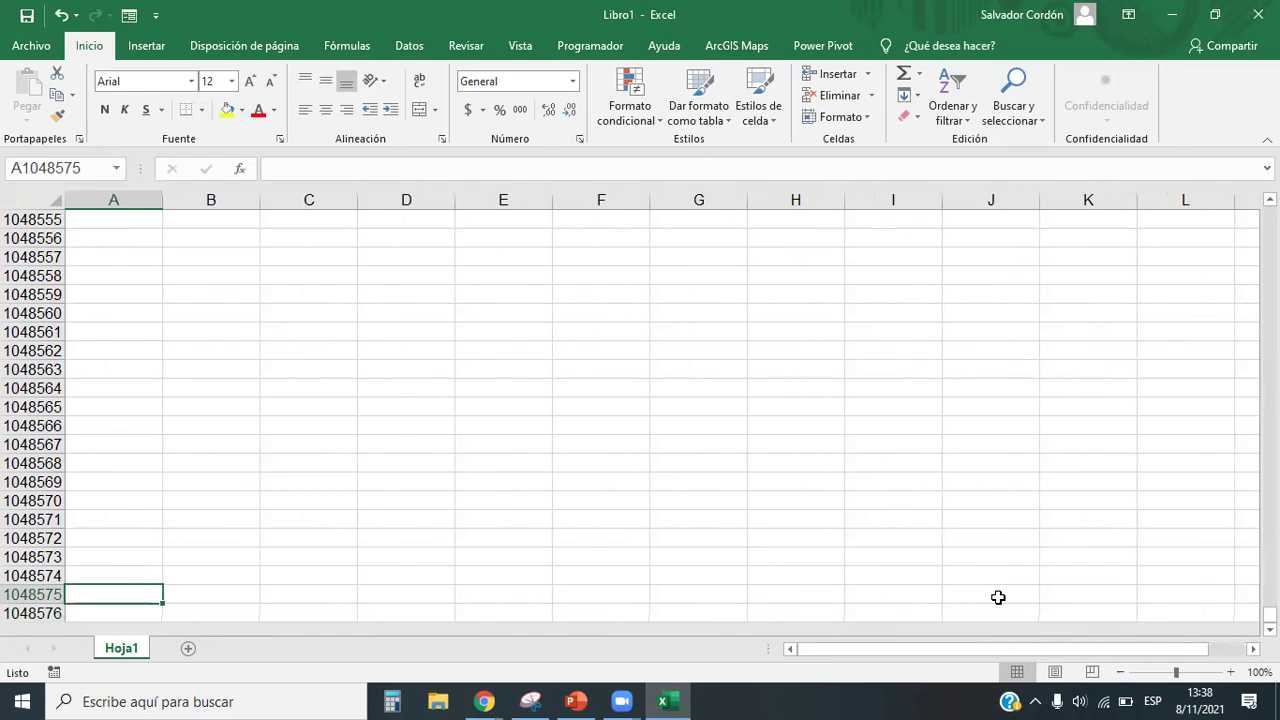
key(ctrl+Up)
key(Down)
key(Up)
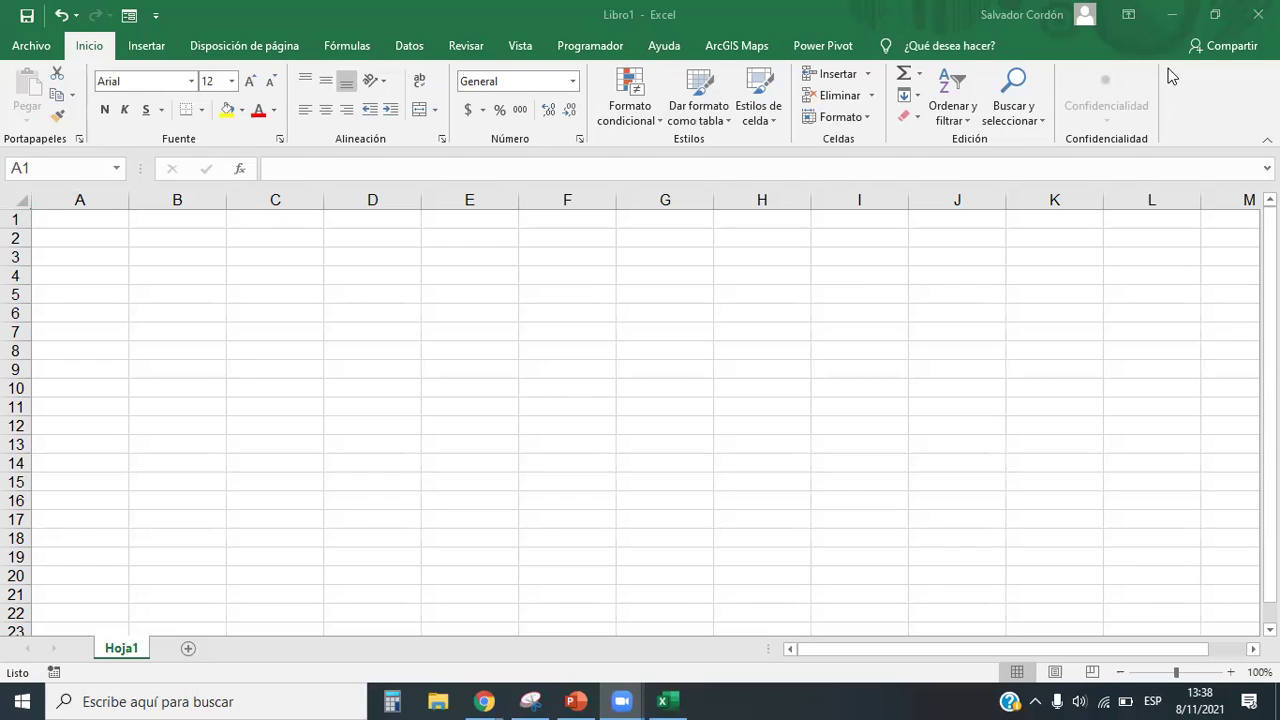
Bring the Chrome lesson page forward and scroll to the Excel window layout diagram.
mouse_move(508, 692)
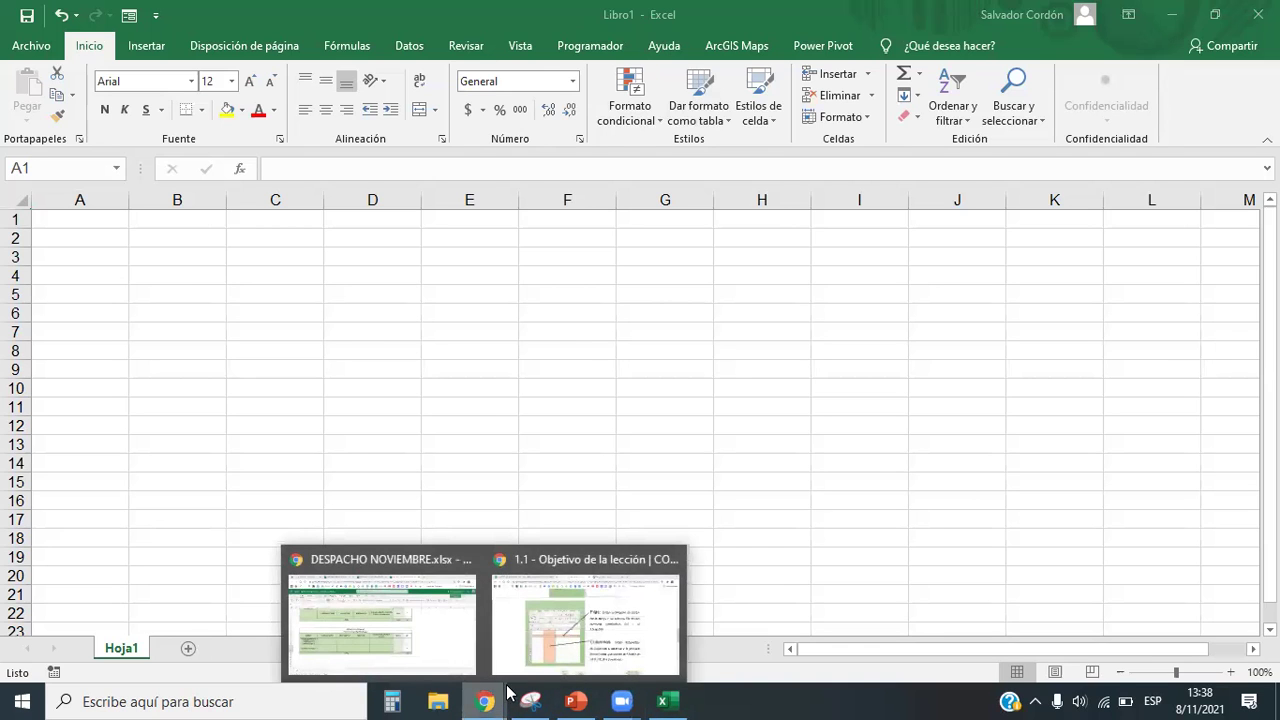
click(580, 630)
scroll(769, 518, down, 4)
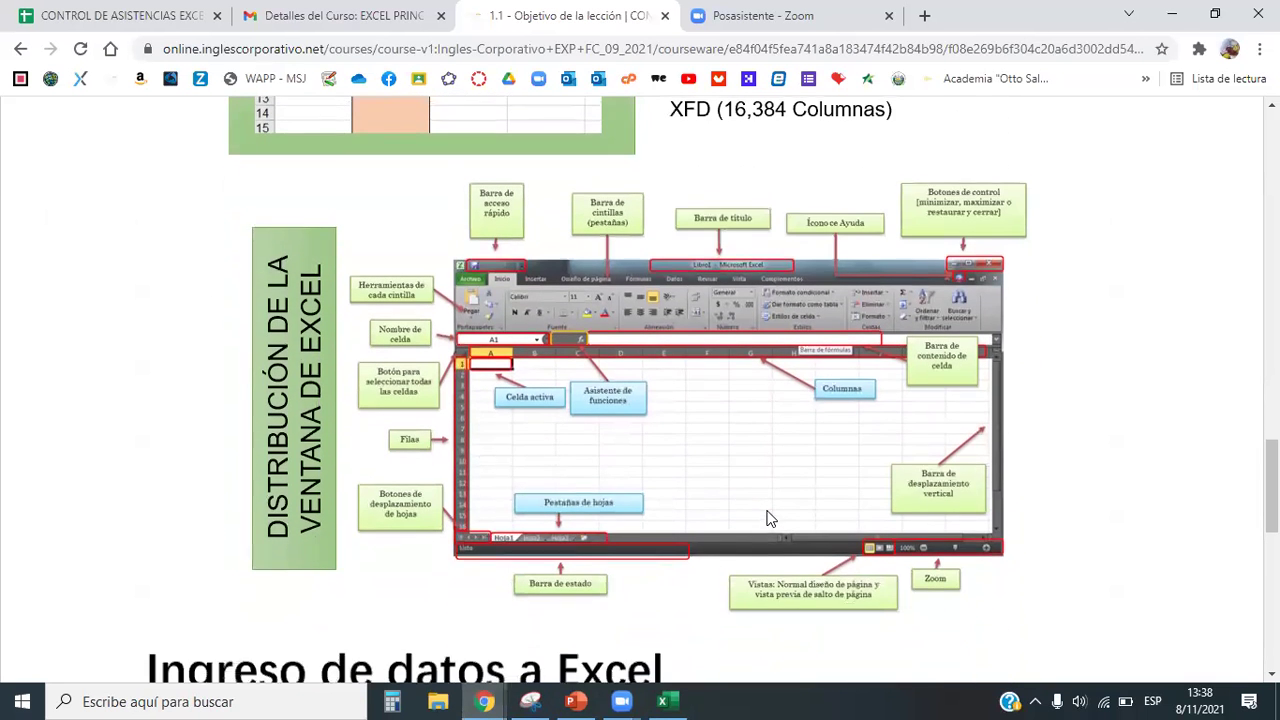
Glance over the lesson's Excel window diagram, then return to the blank workbook and select C3.
scroll(812, 514, down, 1)
scroll(819, 507, up, 1)
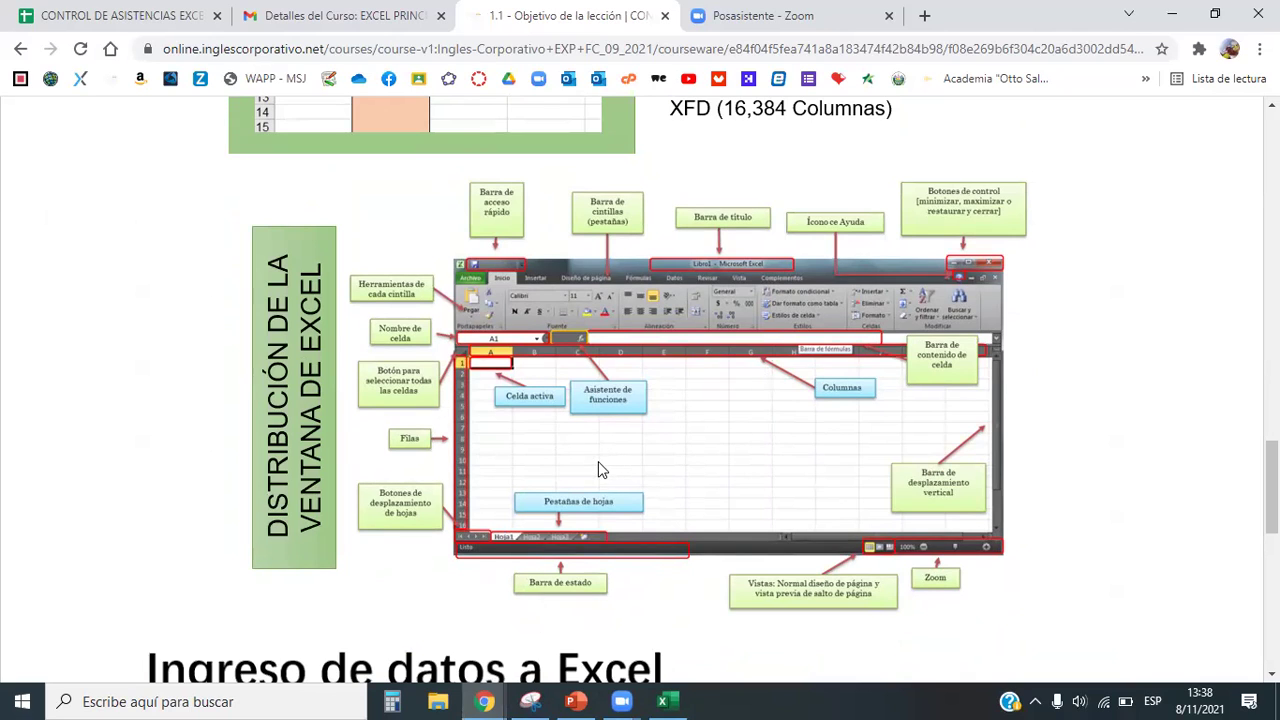
click(664, 700)
click(281, 252)
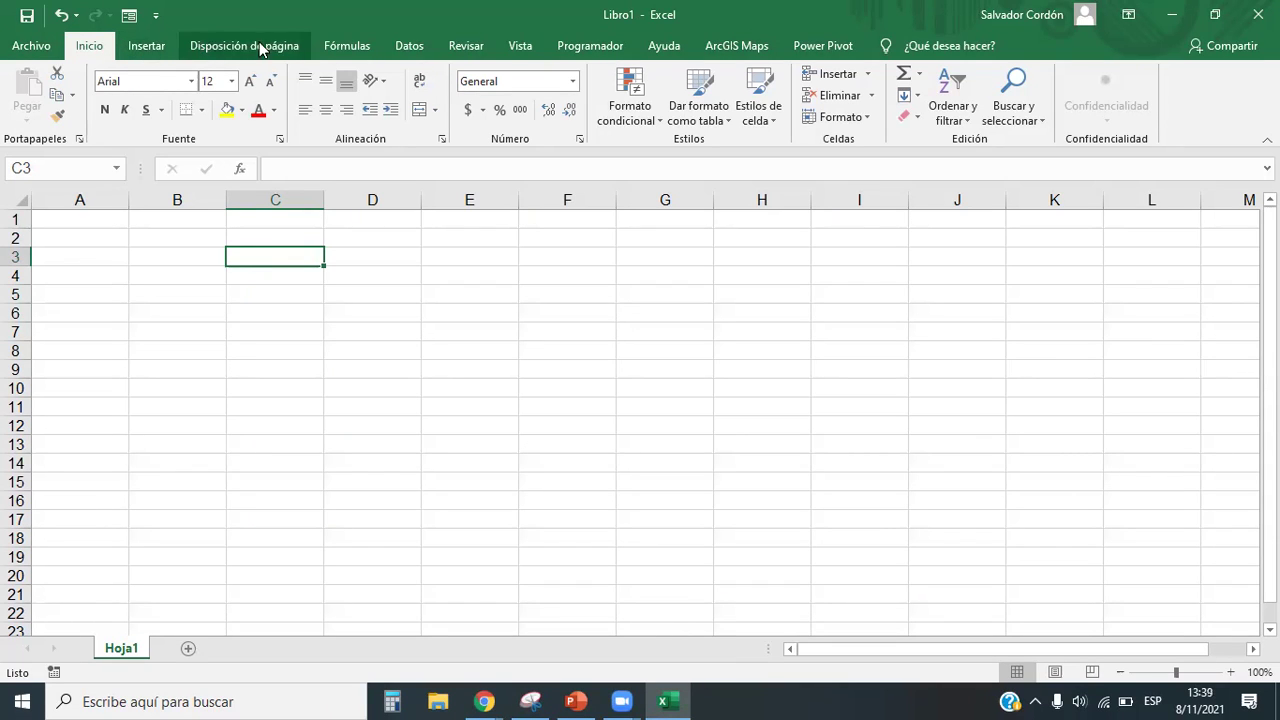
click(150, 45)
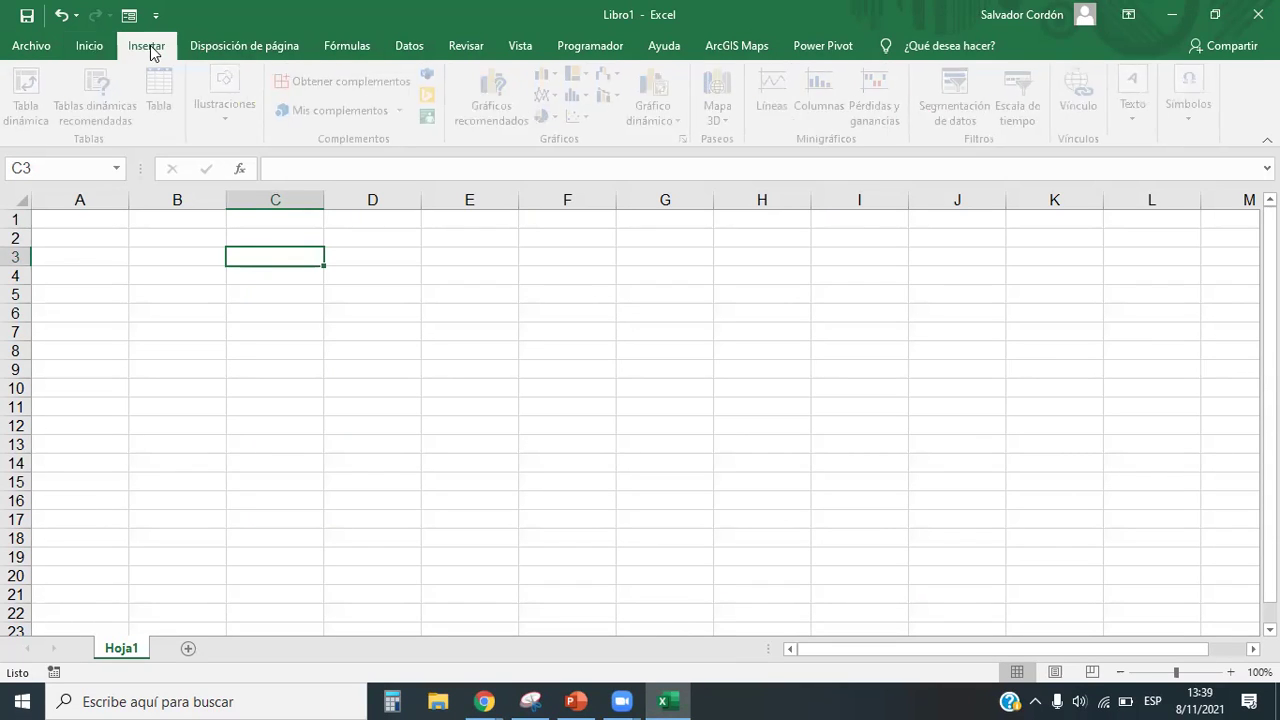
click(215, 44)
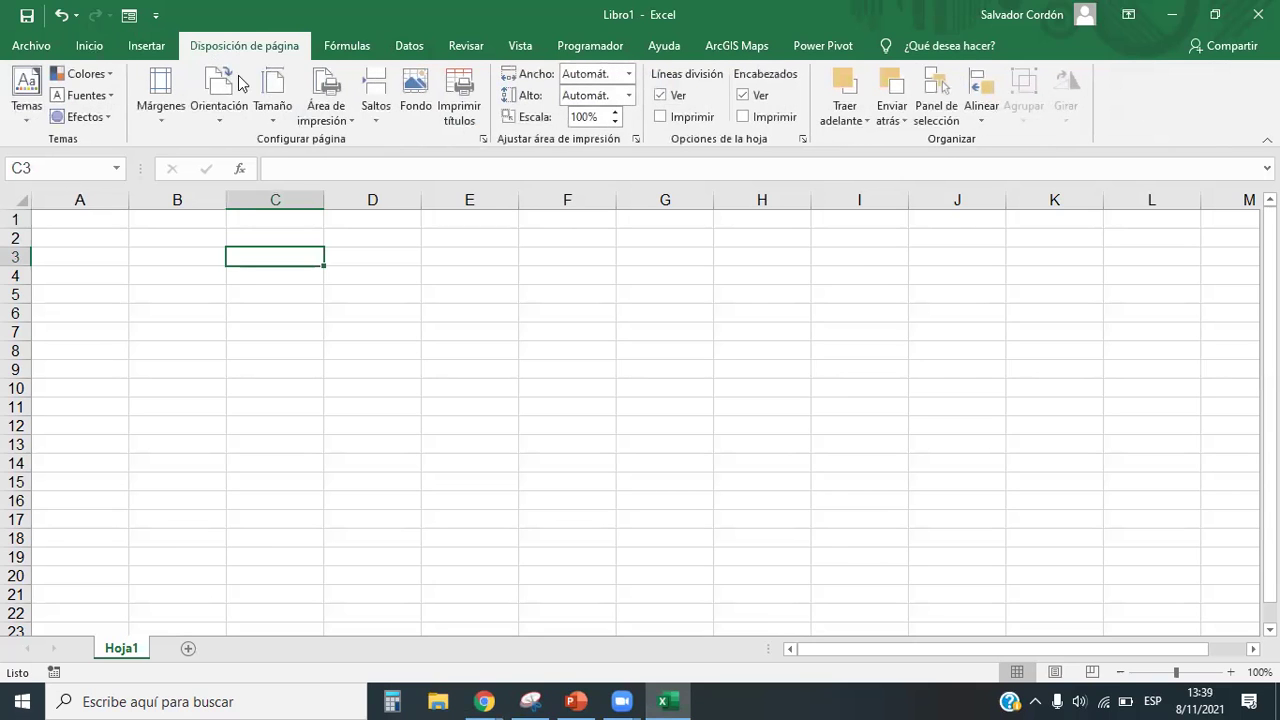
click(347, 46)
click(411, 47)
click(94, 49)
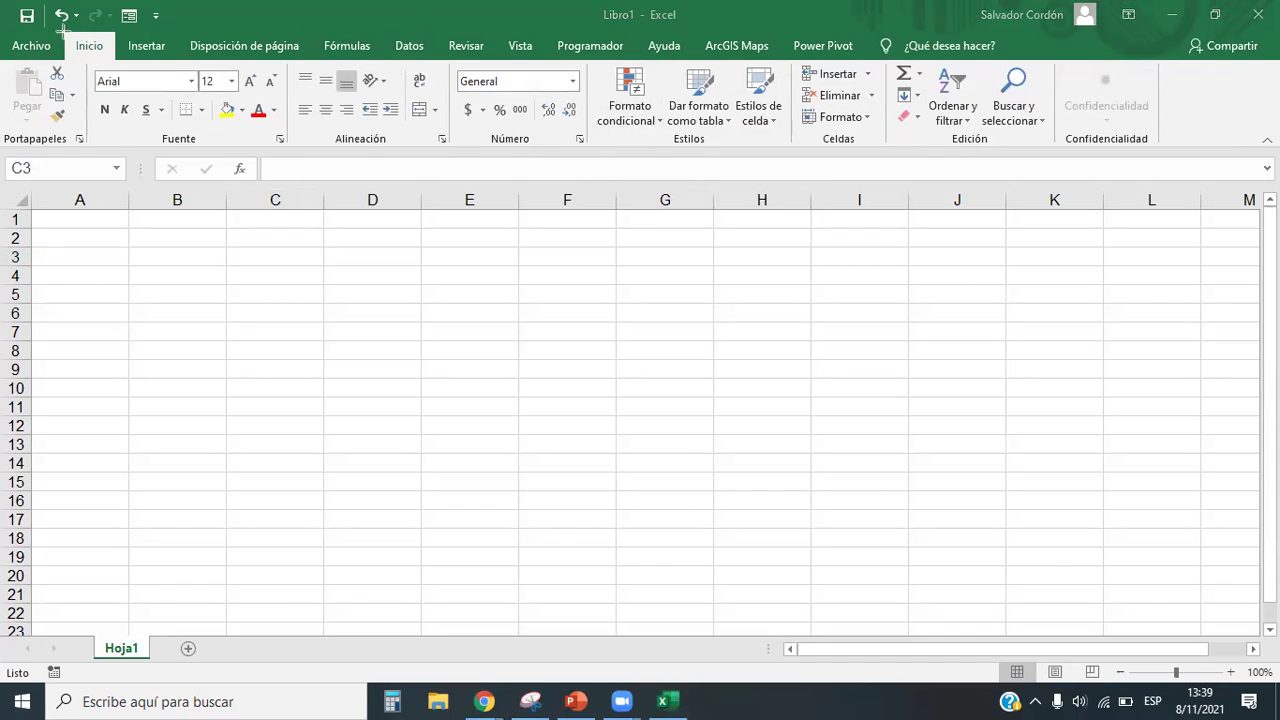
mouse_move(5, 30)
mouse_down()
mouse_move(1010, 66)
mouse_move(872, 65)
mouse_up()
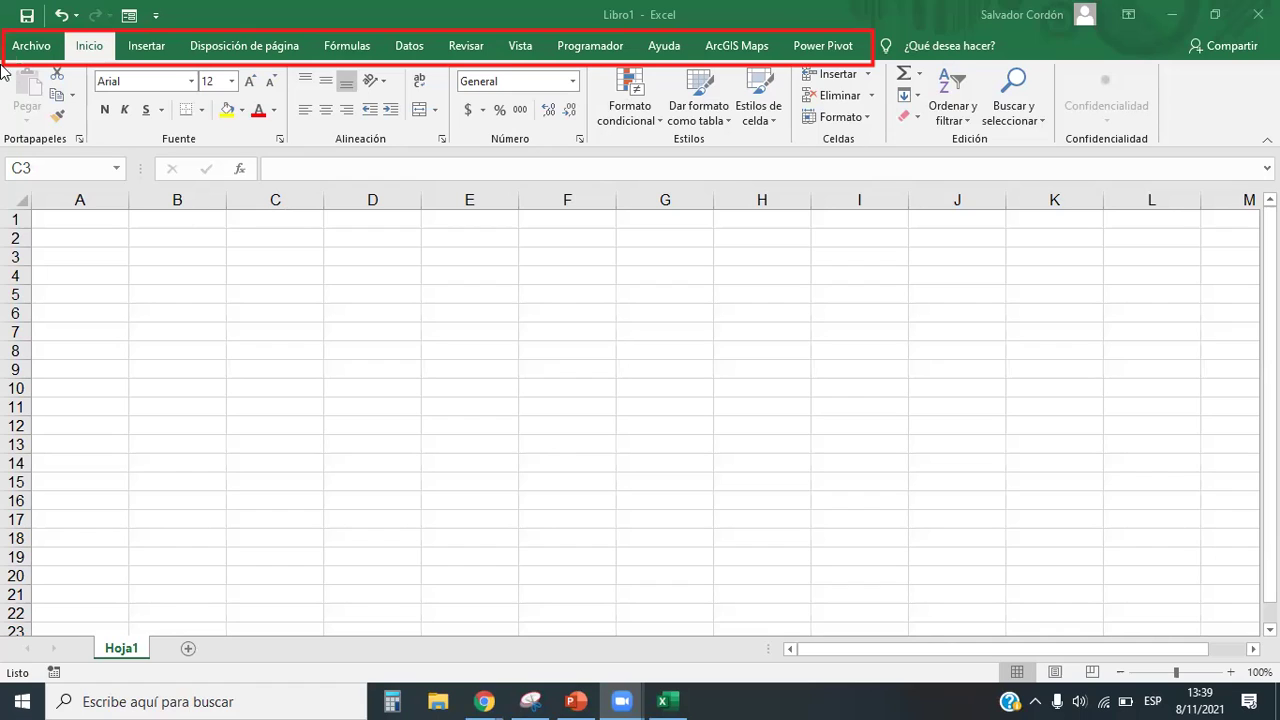
mouse_move(4, 63)
mouse_down()
mouse_move(76, 158)
mouse_move(134, 156)
mouse_move(296, 72)
mouse_move(288, 63)
mouse_up()
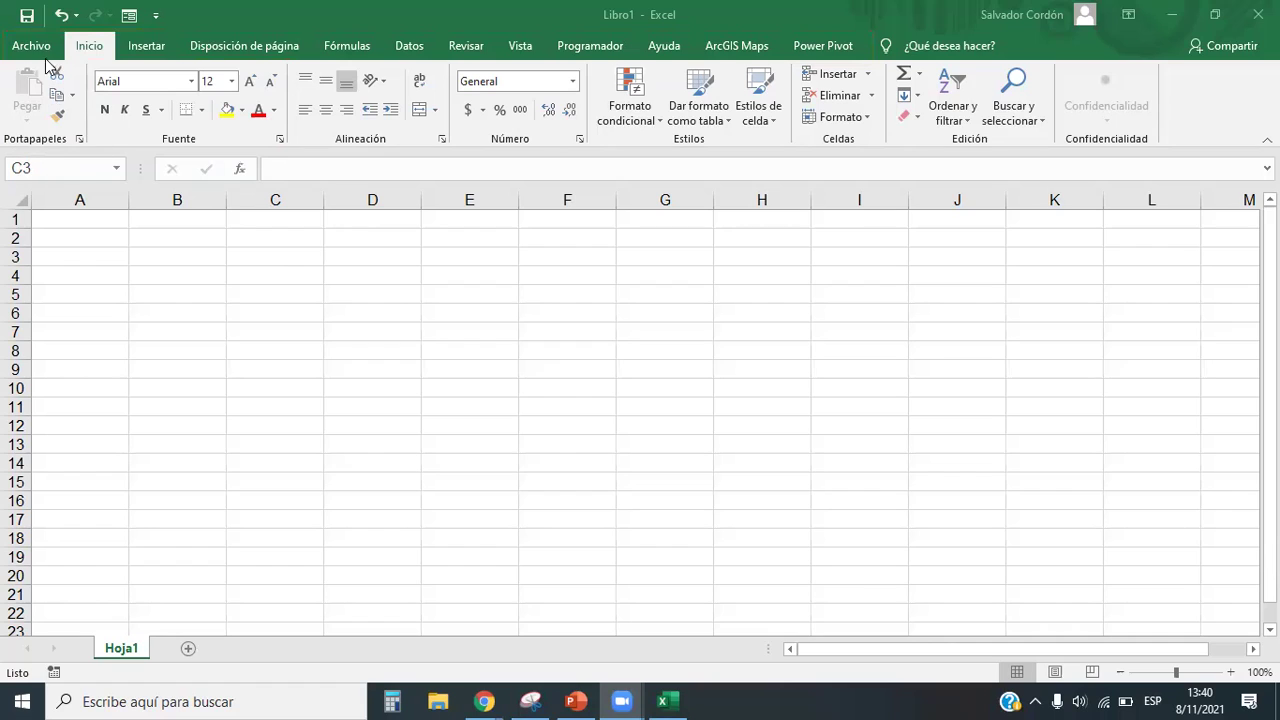
click(79, 140)
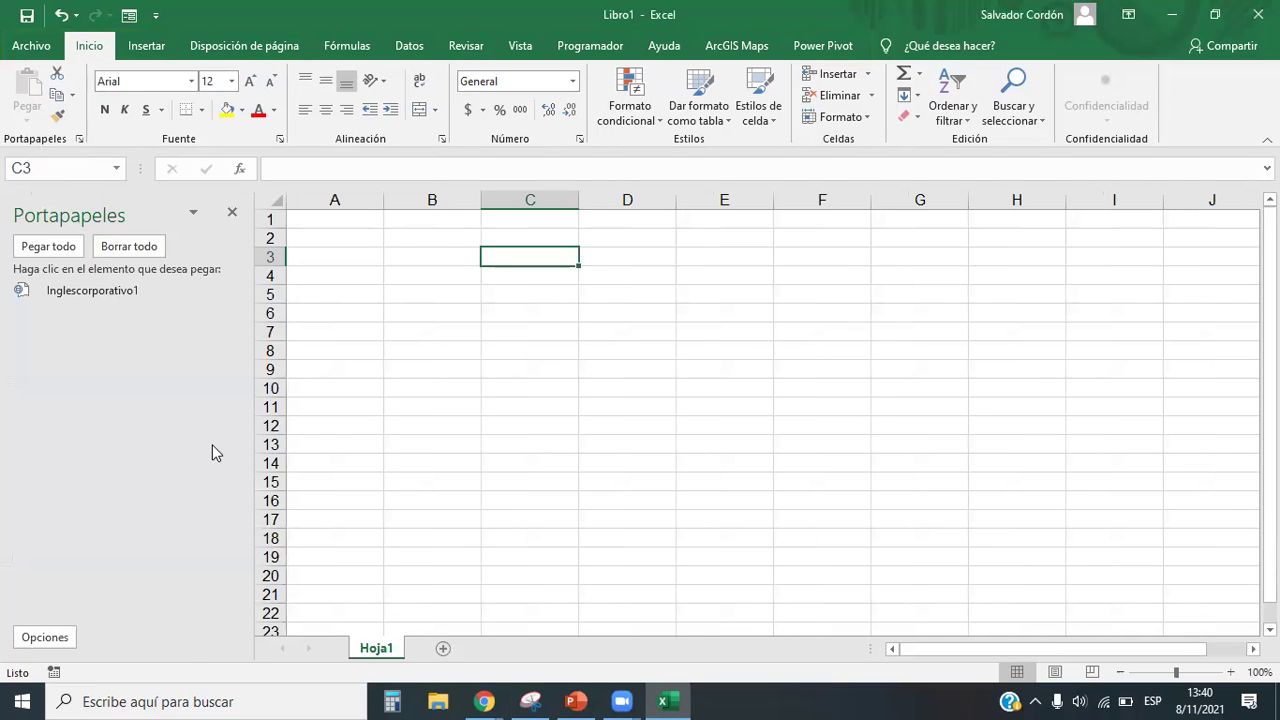
click(232, 212)
click(275, 136)
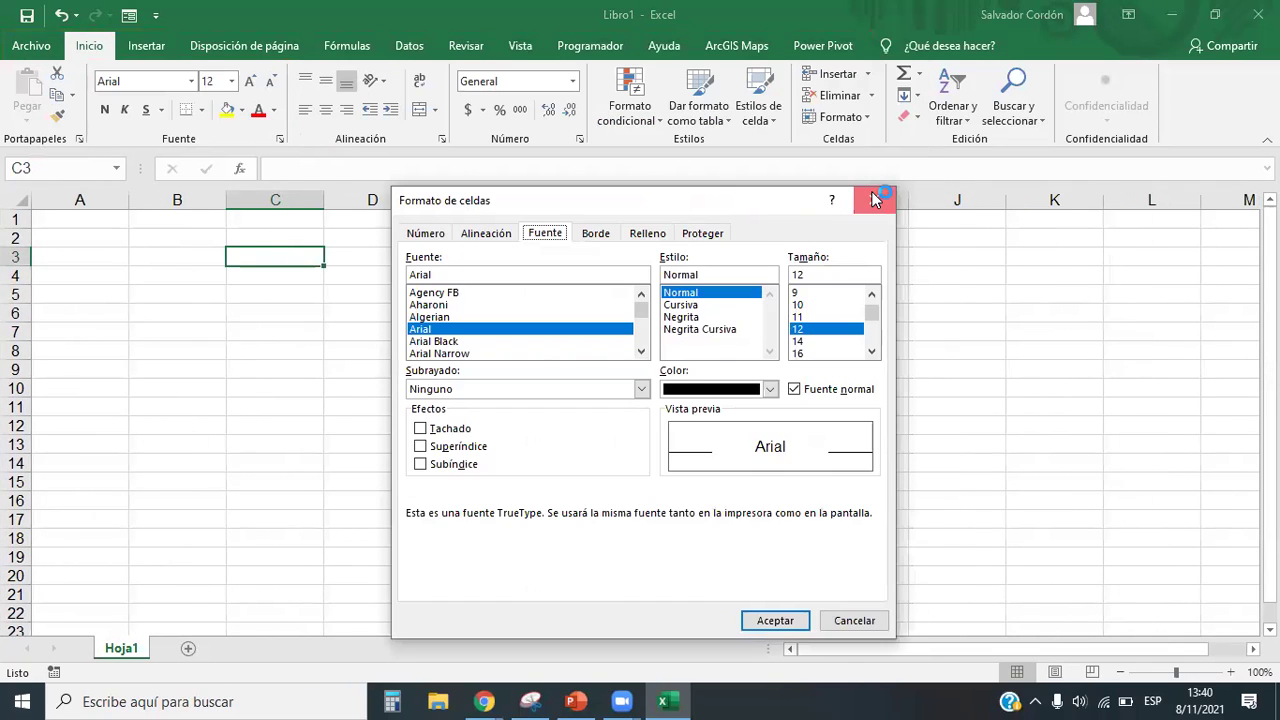
click(871, 198)
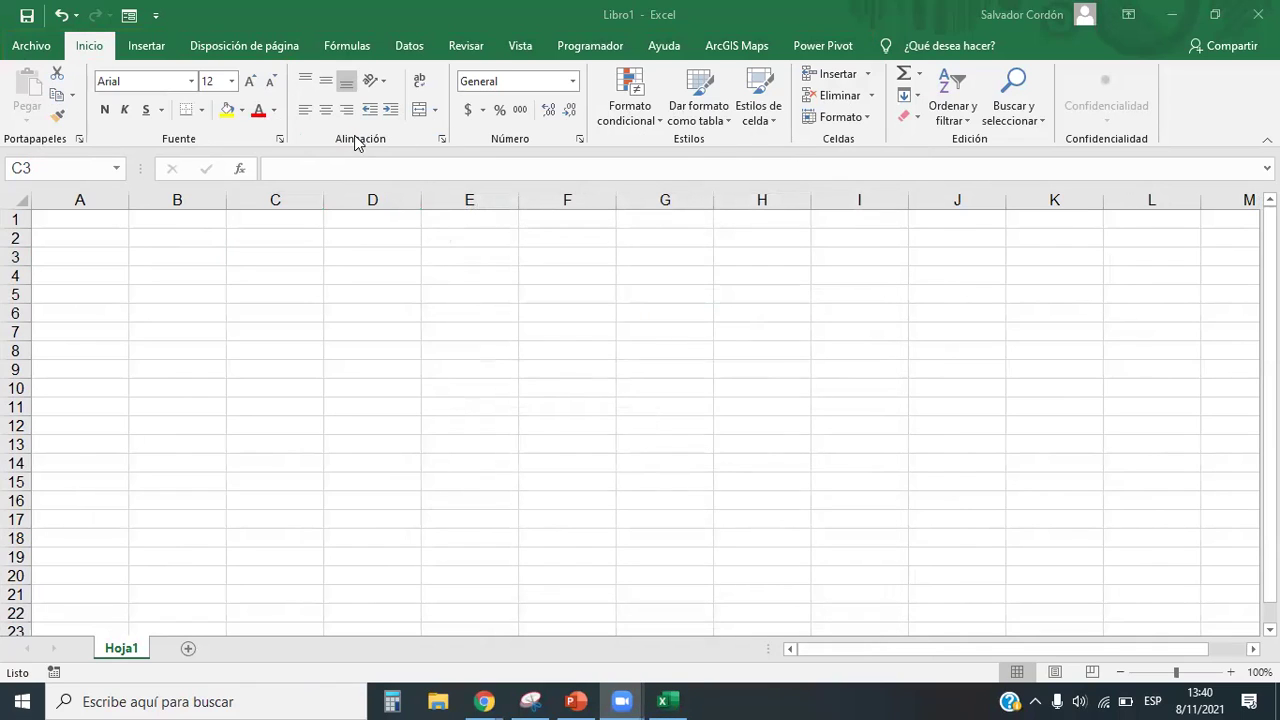
click(656, 118)
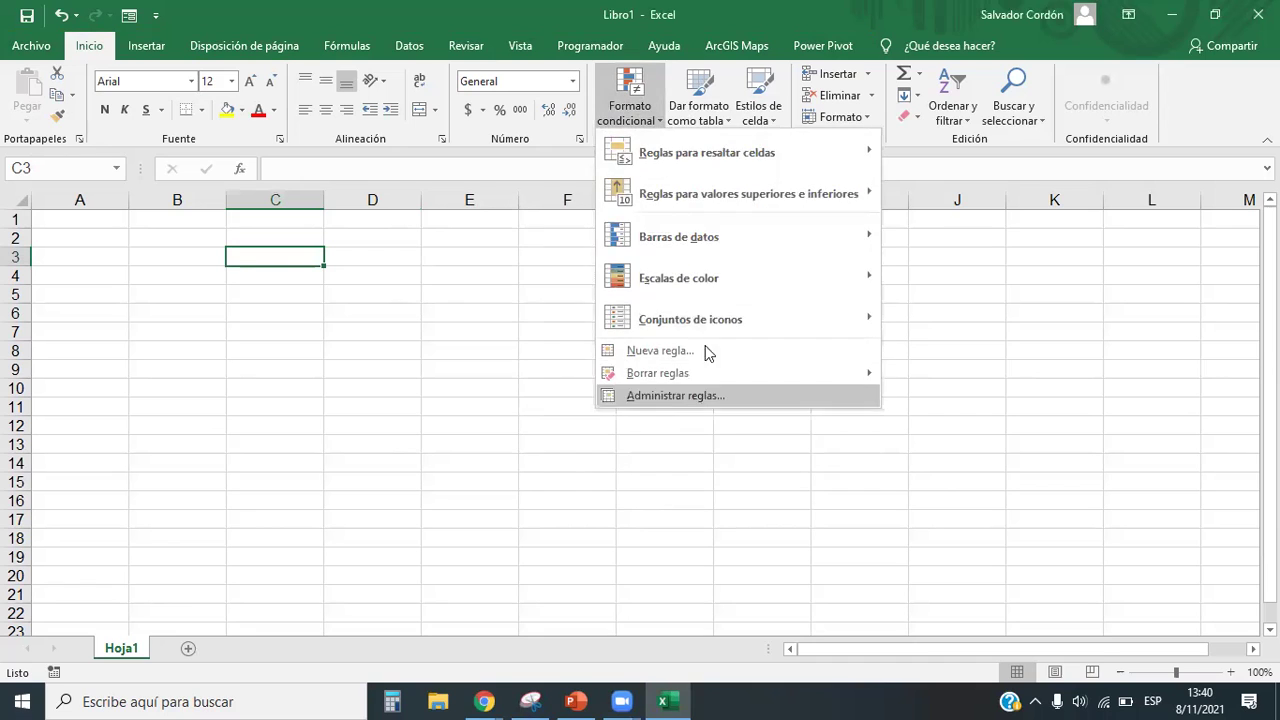
click(720, 118)
click(625, 118)
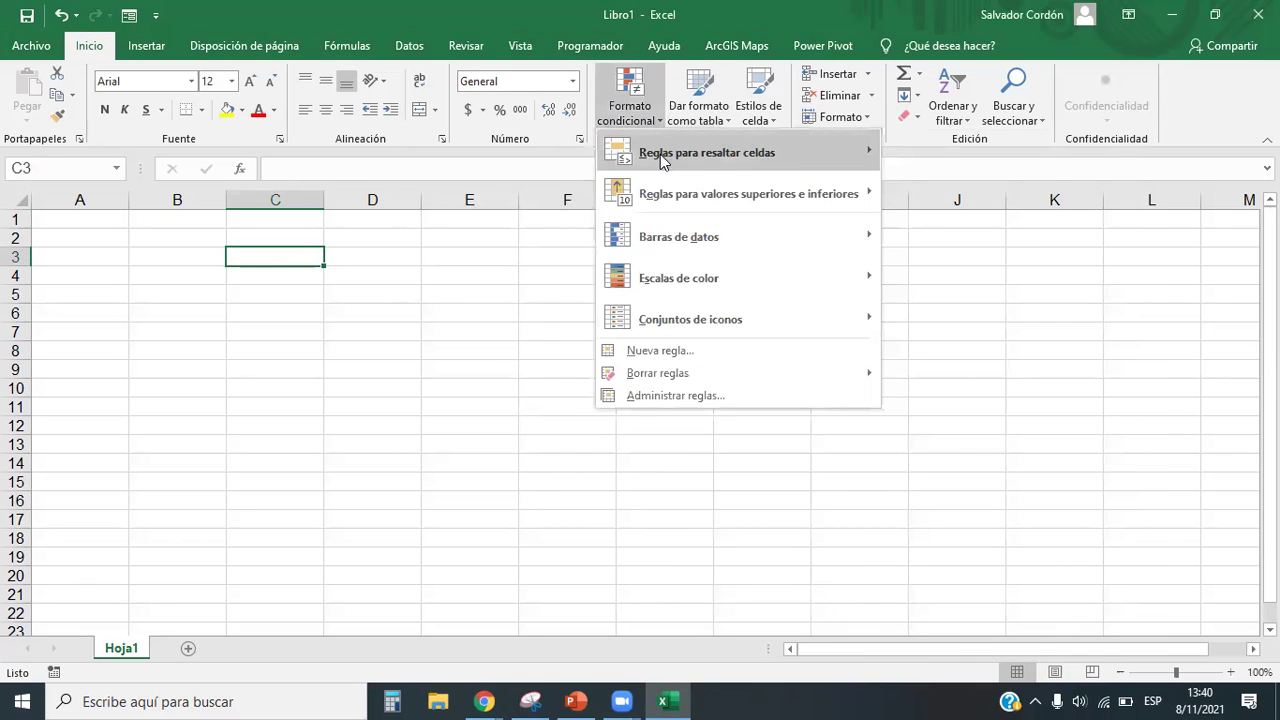
mouse_move(831, 200)
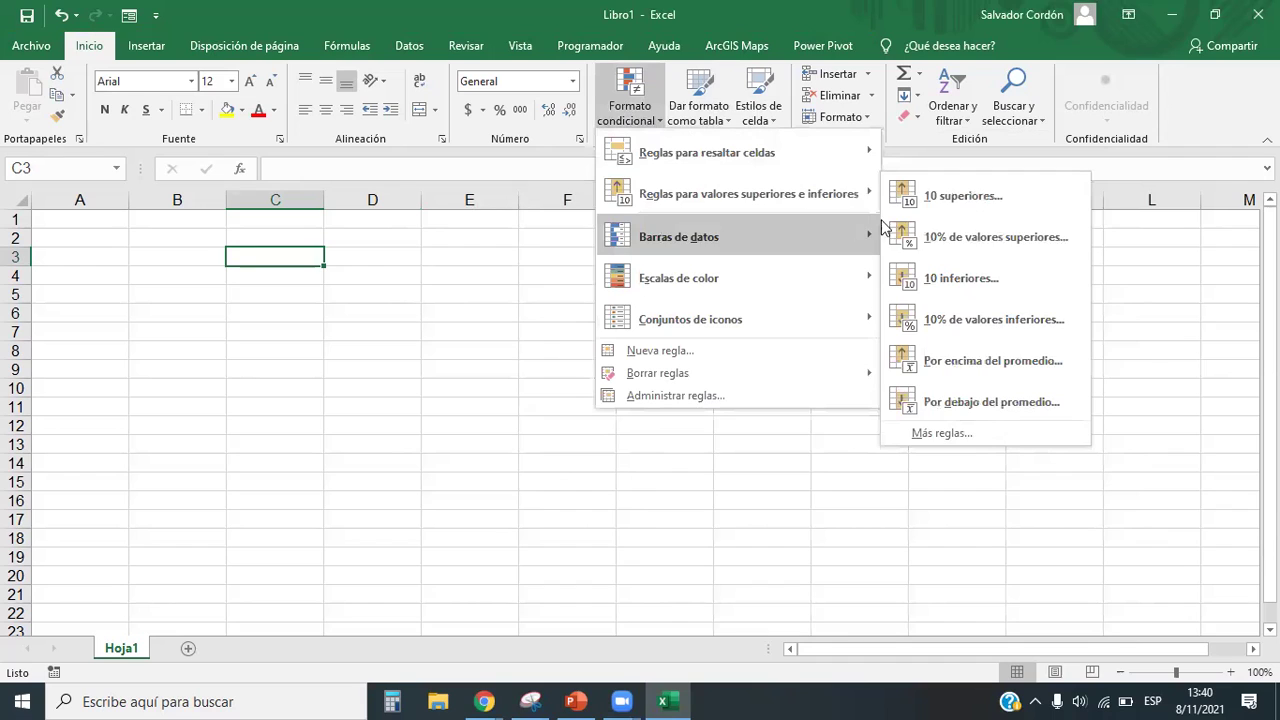
mouse_move(849, 228)
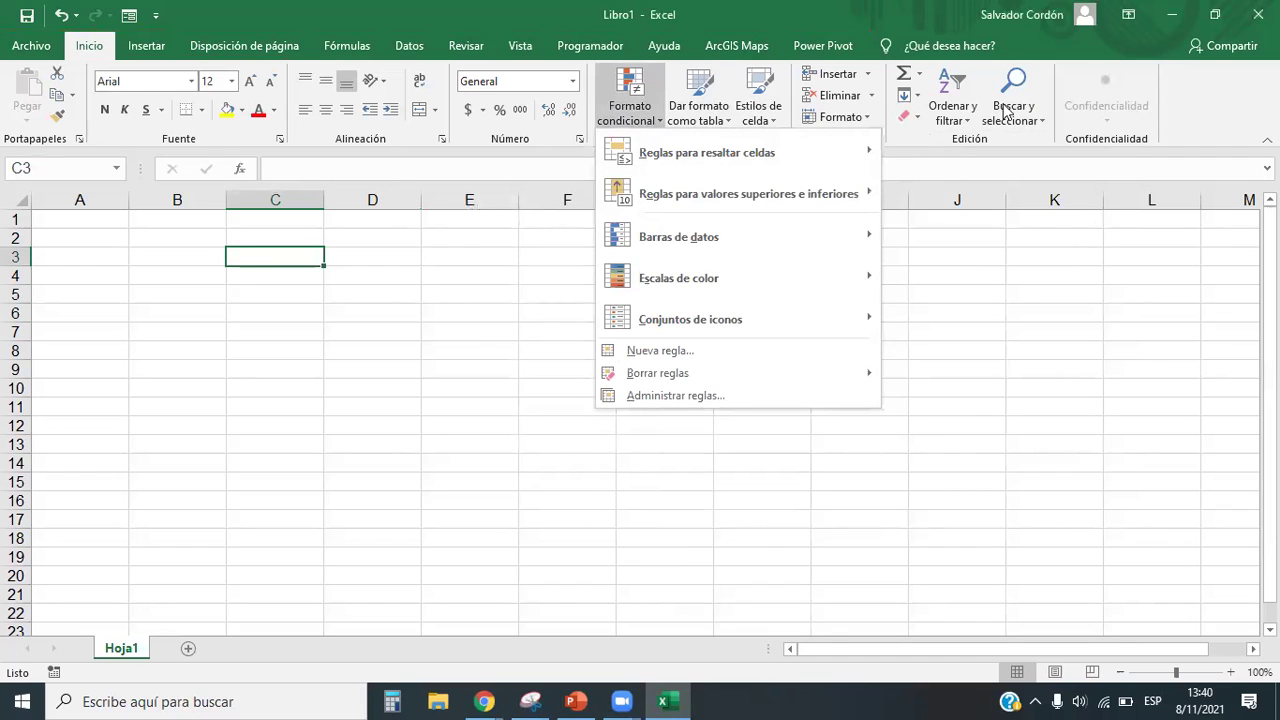
click(1147, 82)
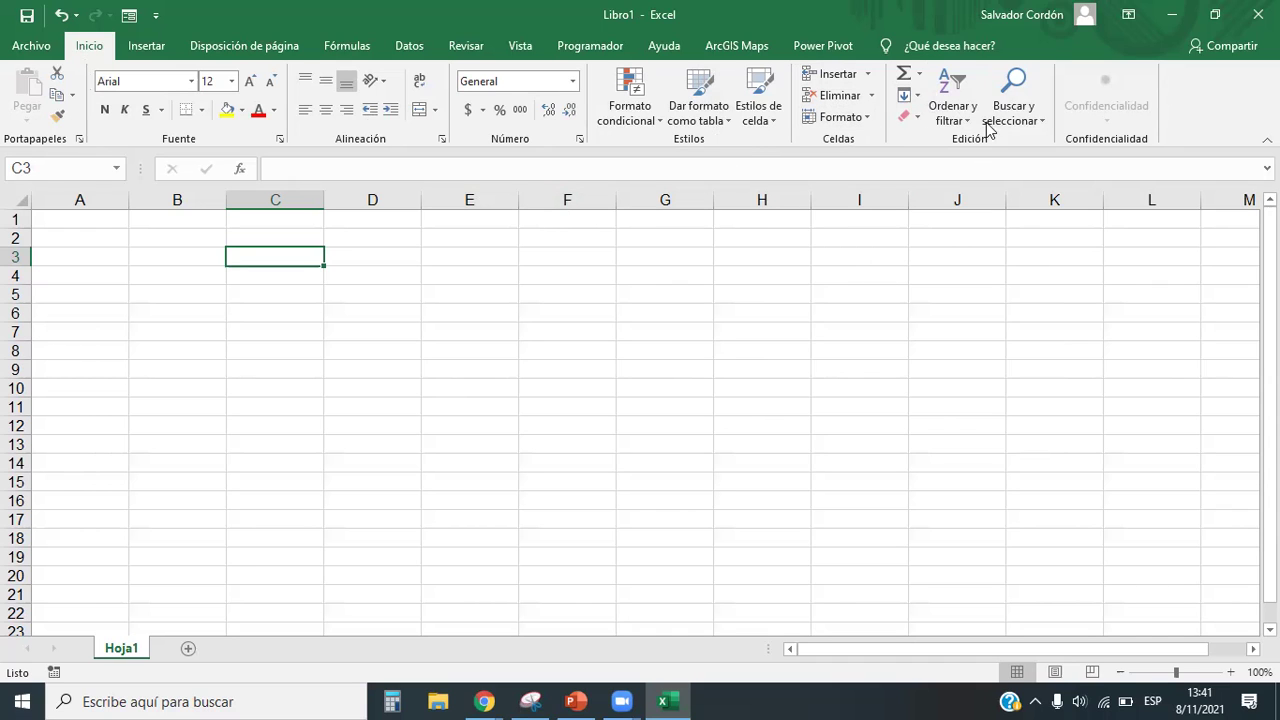
Show the Insertar commands and look at the Ilustraciones options.
click(143, 48)
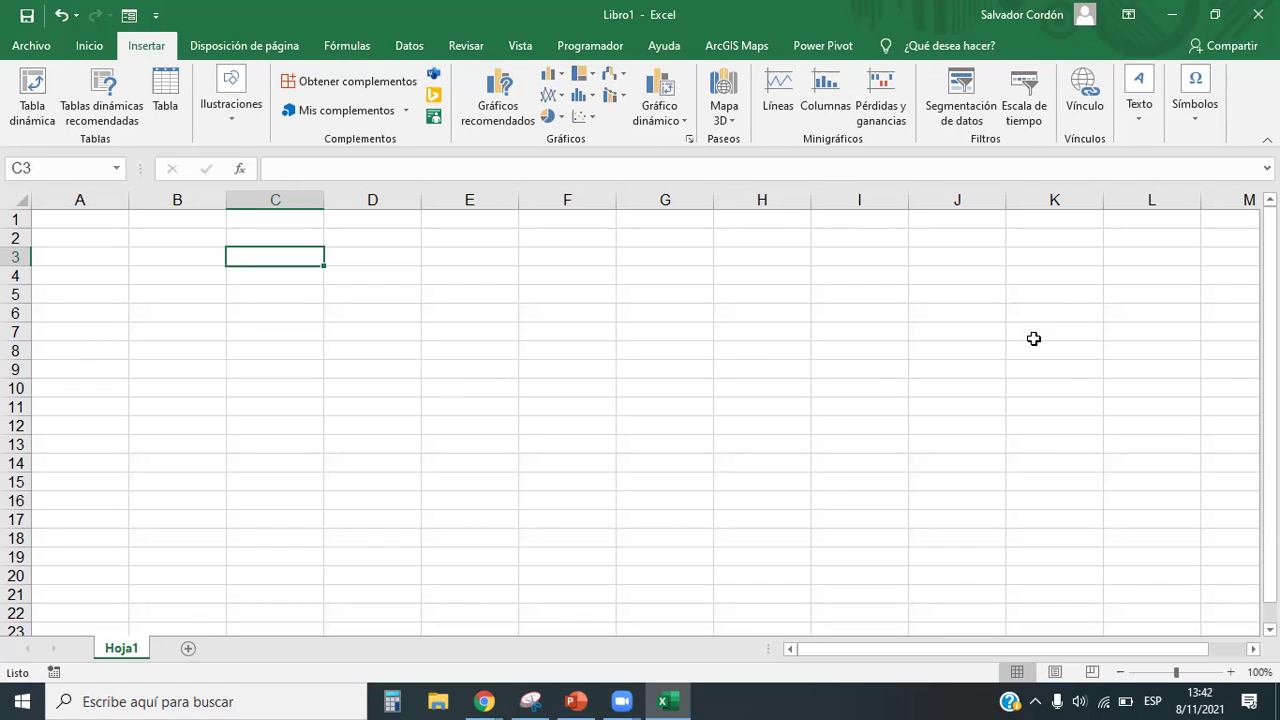
click(227, 123)
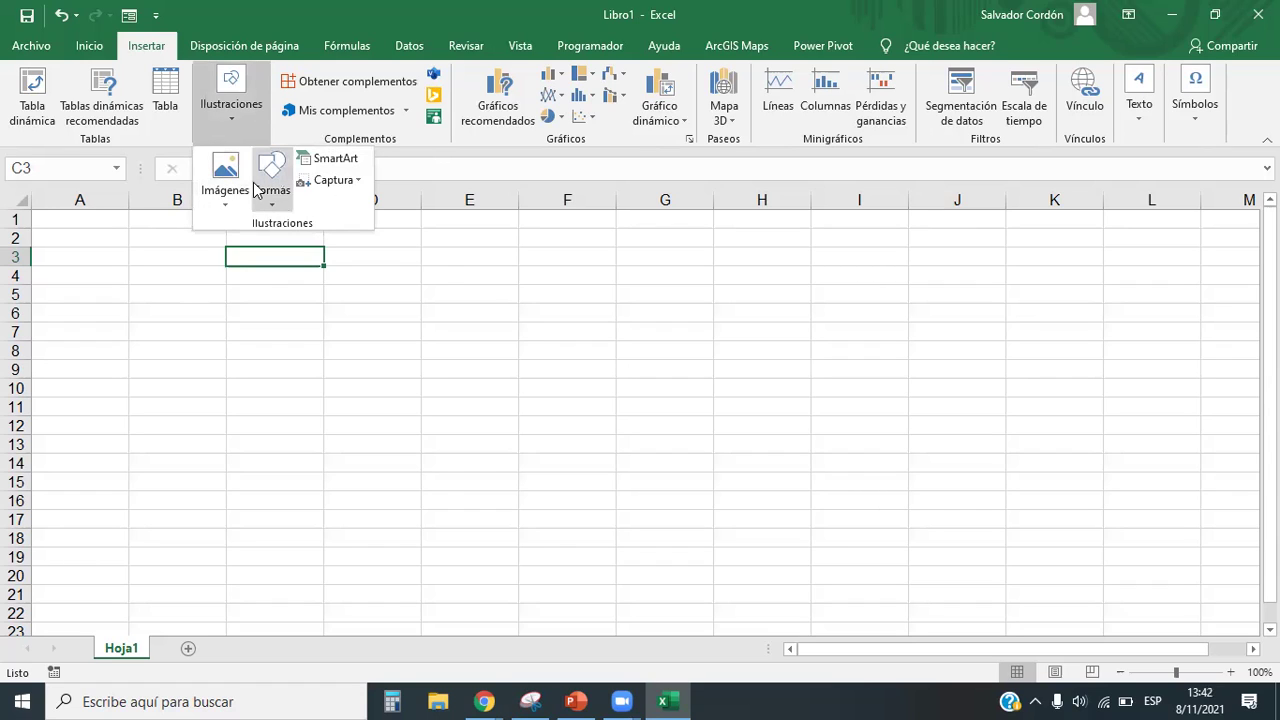
click(238, 120)
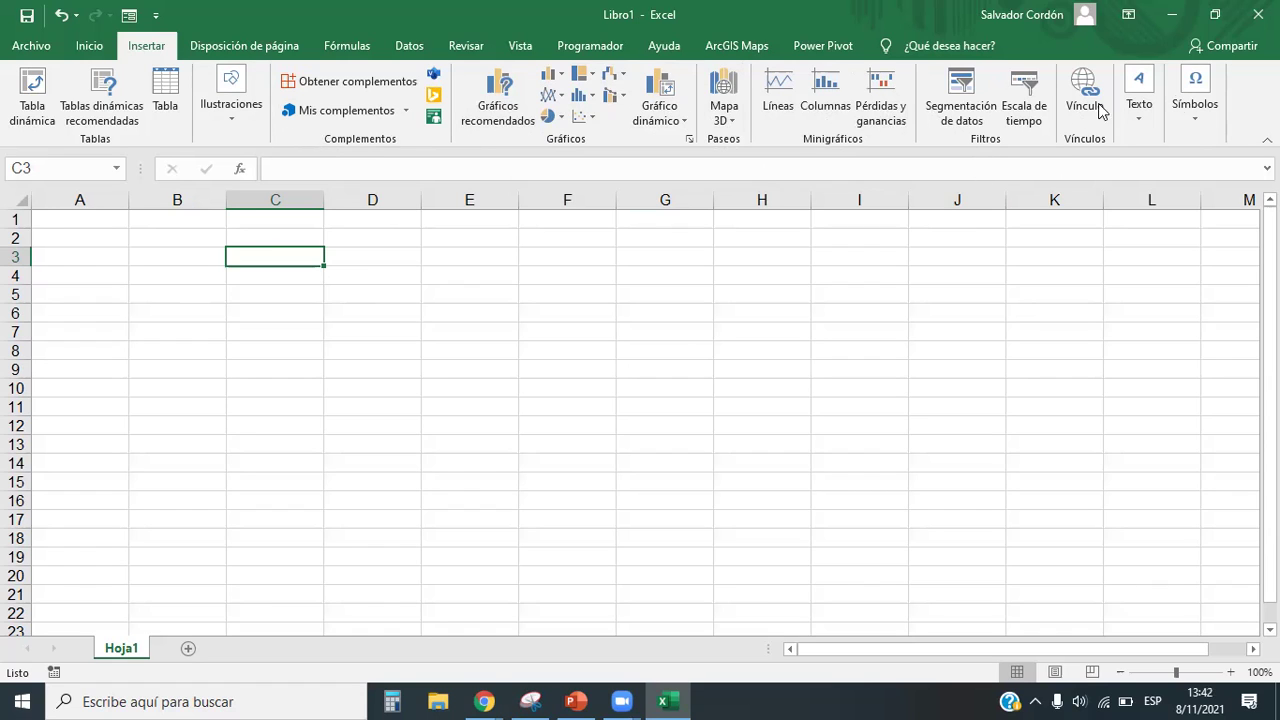
Browse the Texto group's WordArt styles, then bring up the Símbolos options.
click(1130, 132)
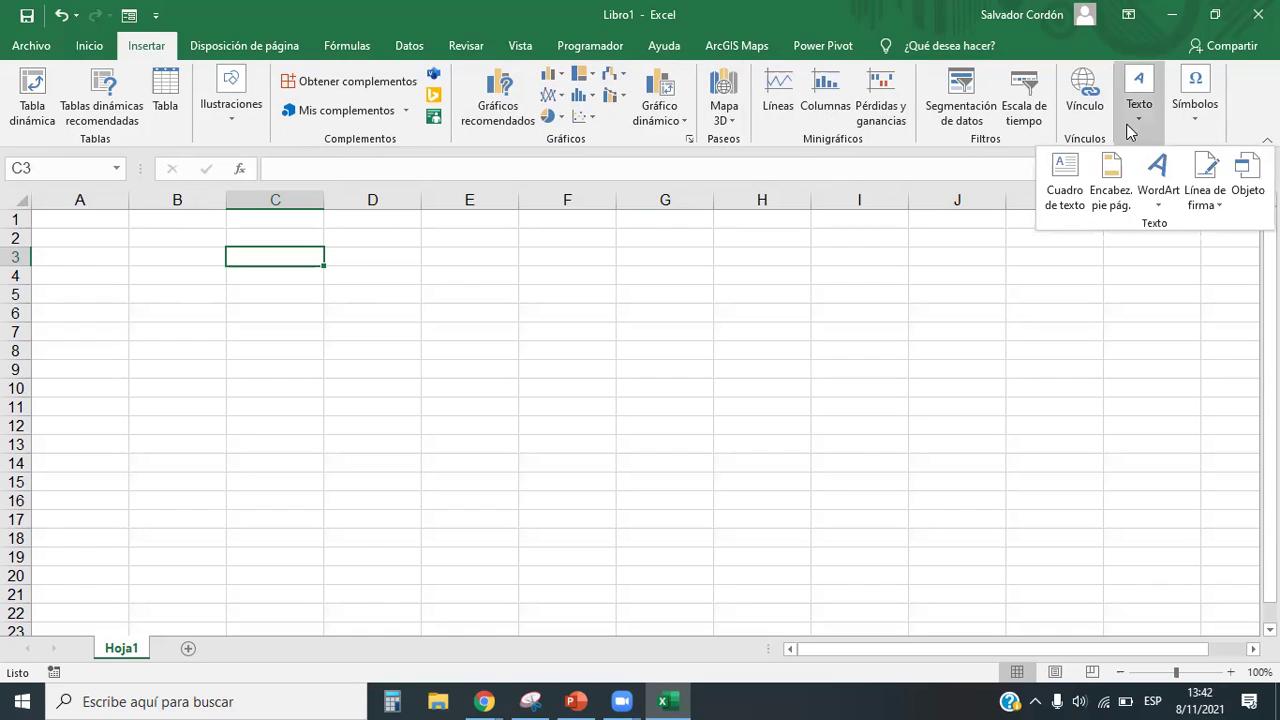
click(1157, 197)
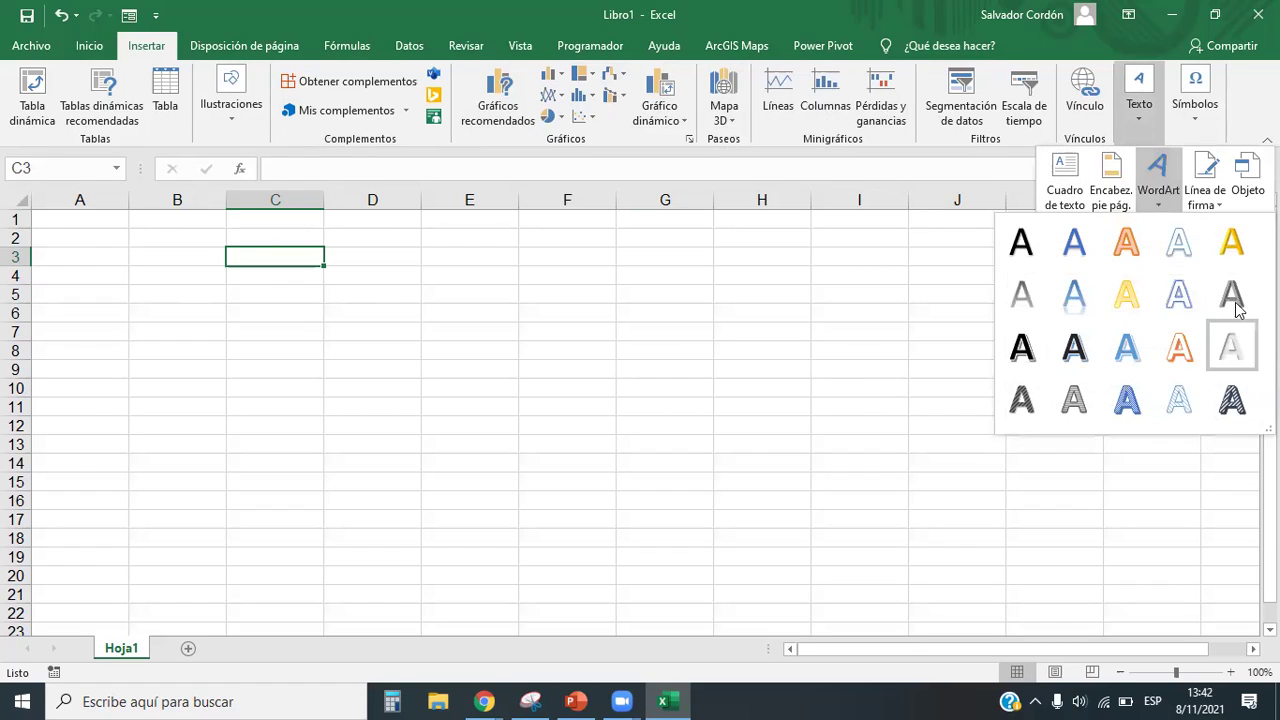
click(1163, 206)
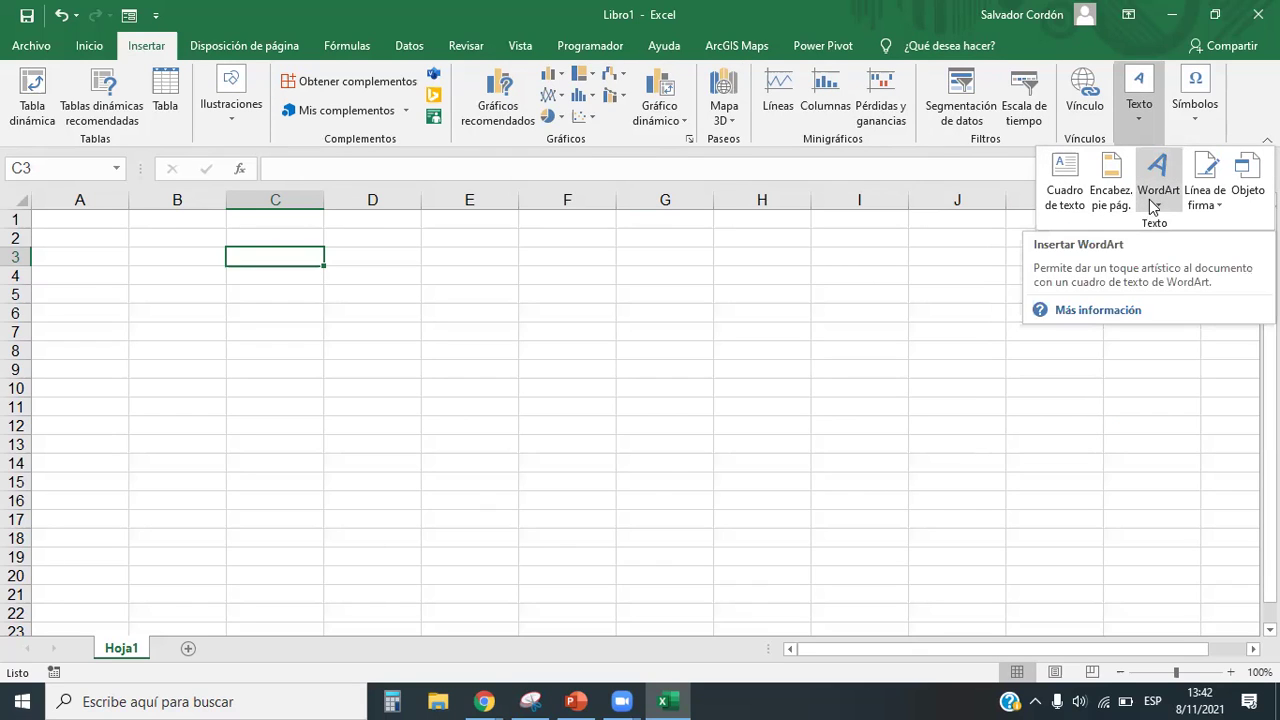
click(1192, 128)
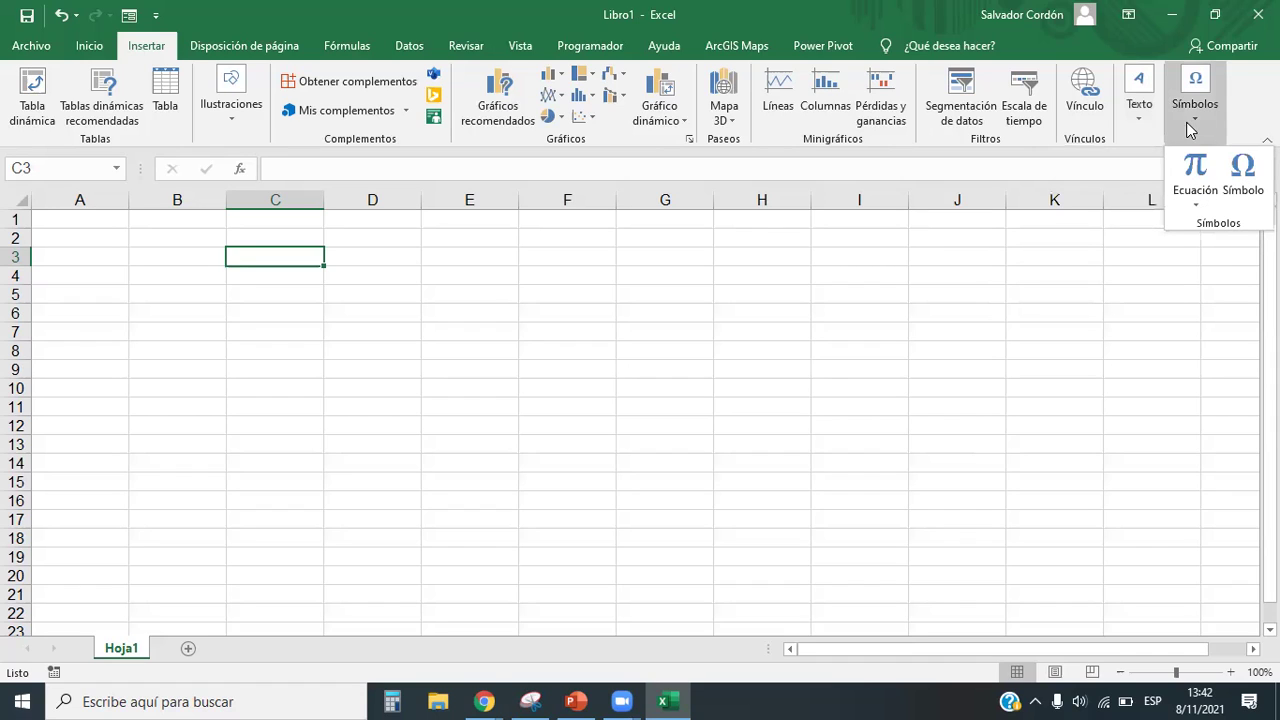
Browse the gallery of built-in Ecuación equations.
click(1197, 198)
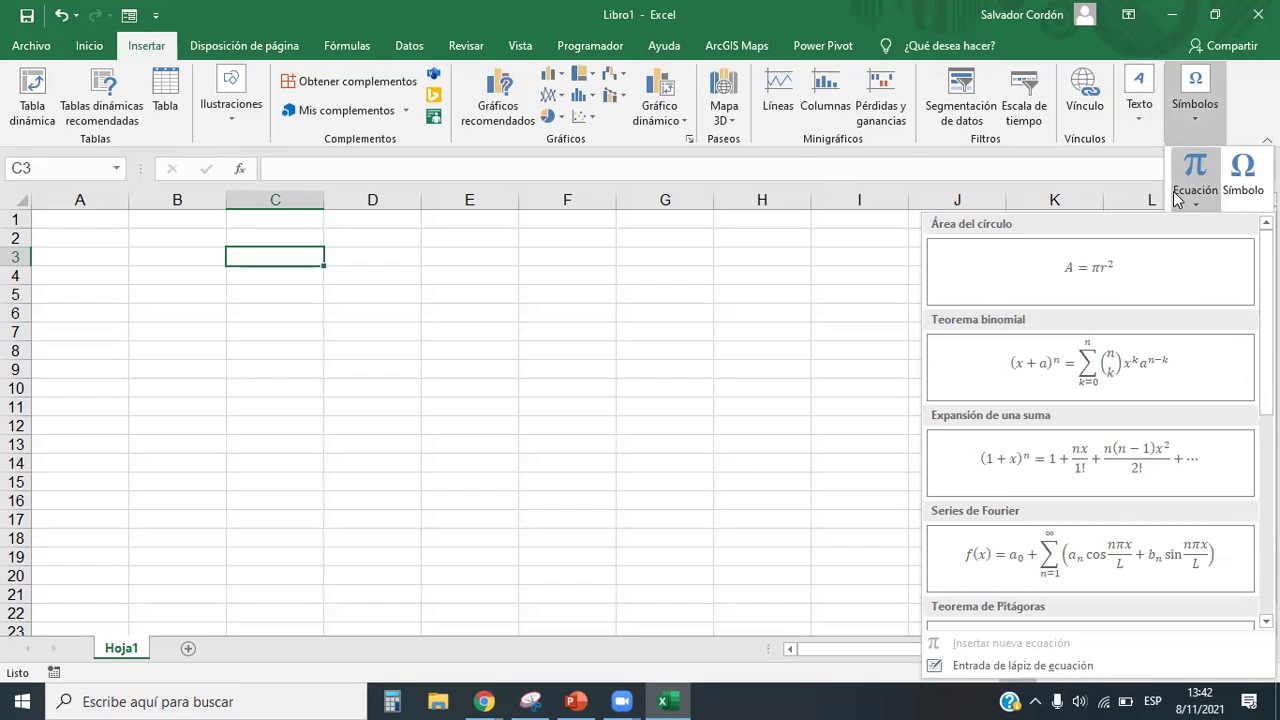
scroll(1129, 449, down, 5)
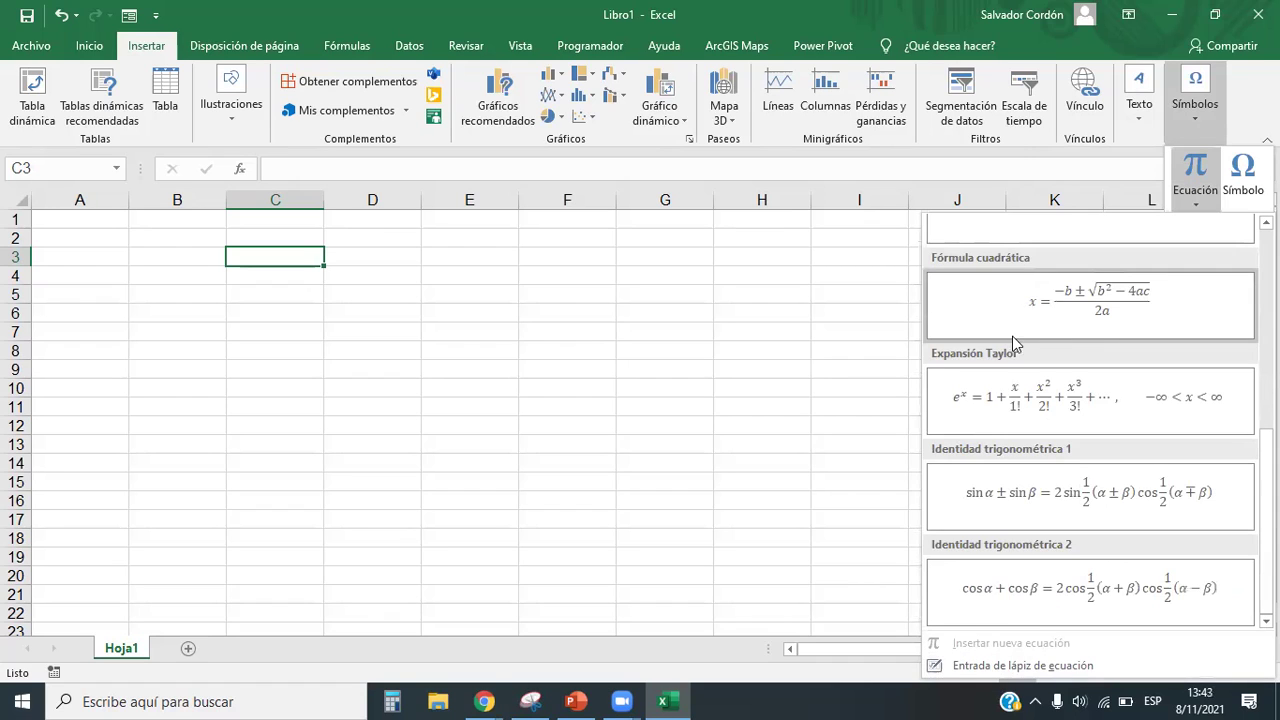
scroll(1085, 355, up, 5)
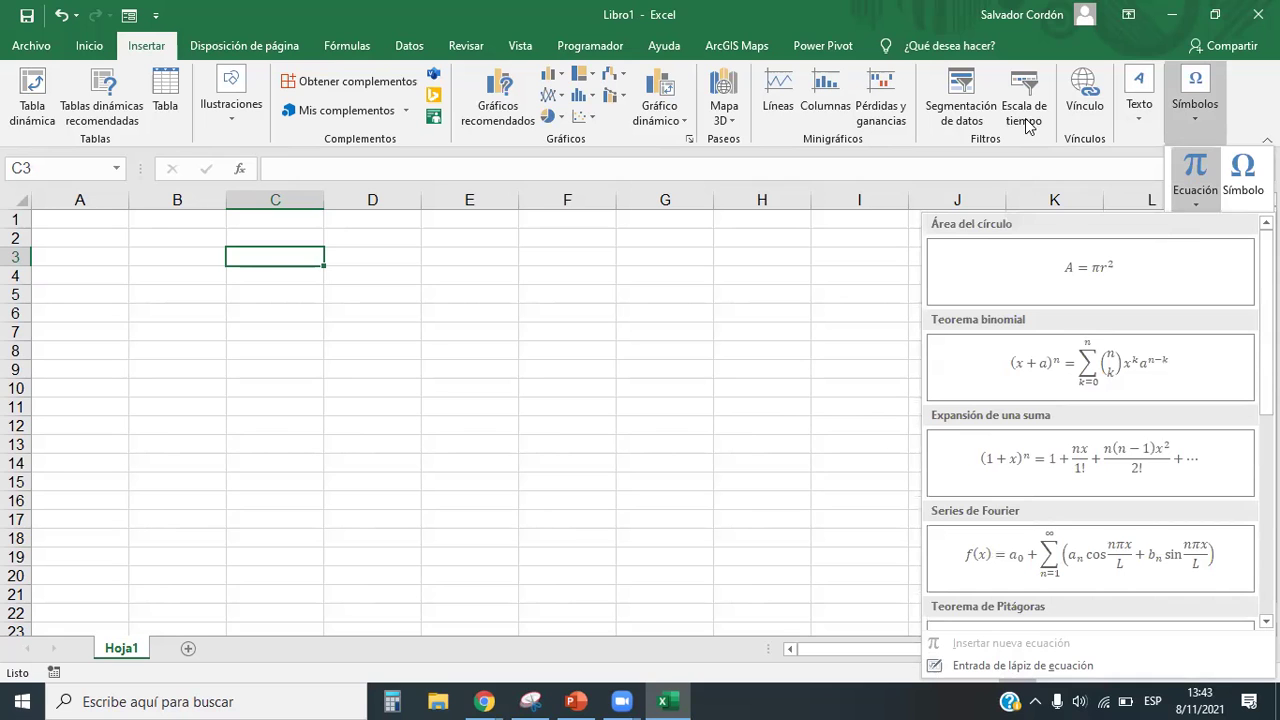
View the Wingdings Símbolo chart, close it without inserting anything, and select J6.
click(1243, 172)
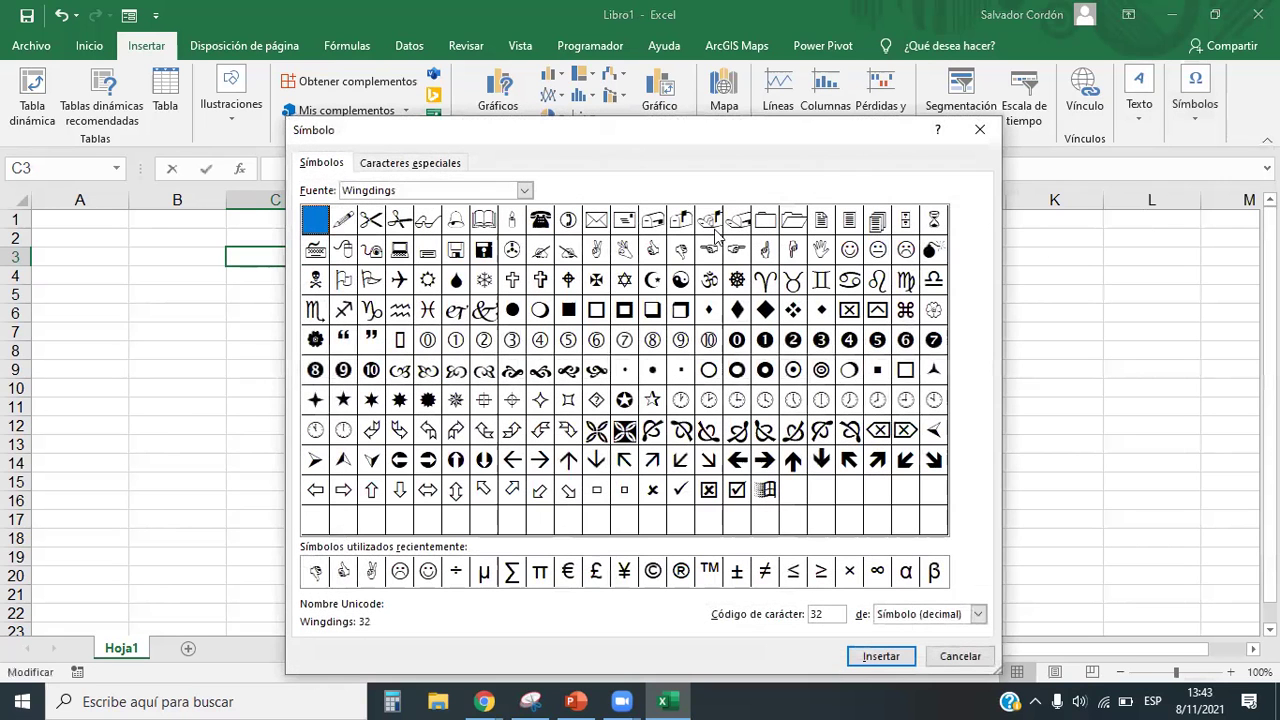
drag(619, 141, 452, 78)
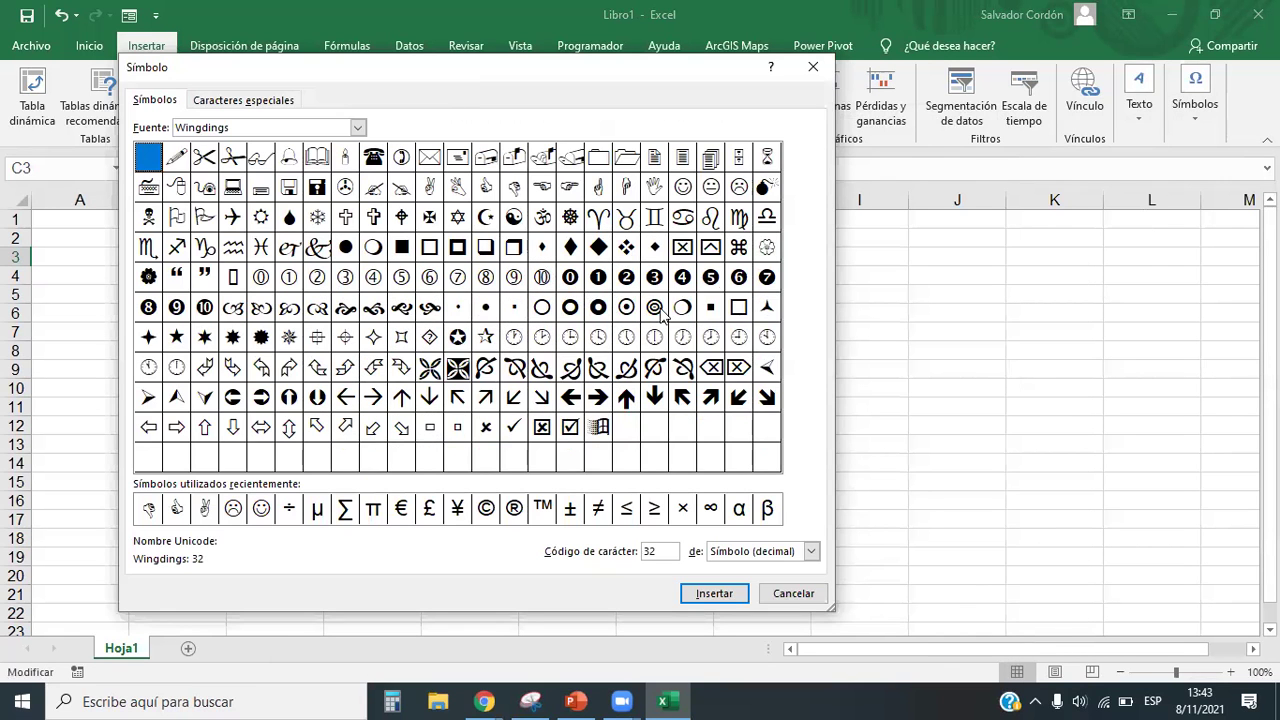
click(813, 66)
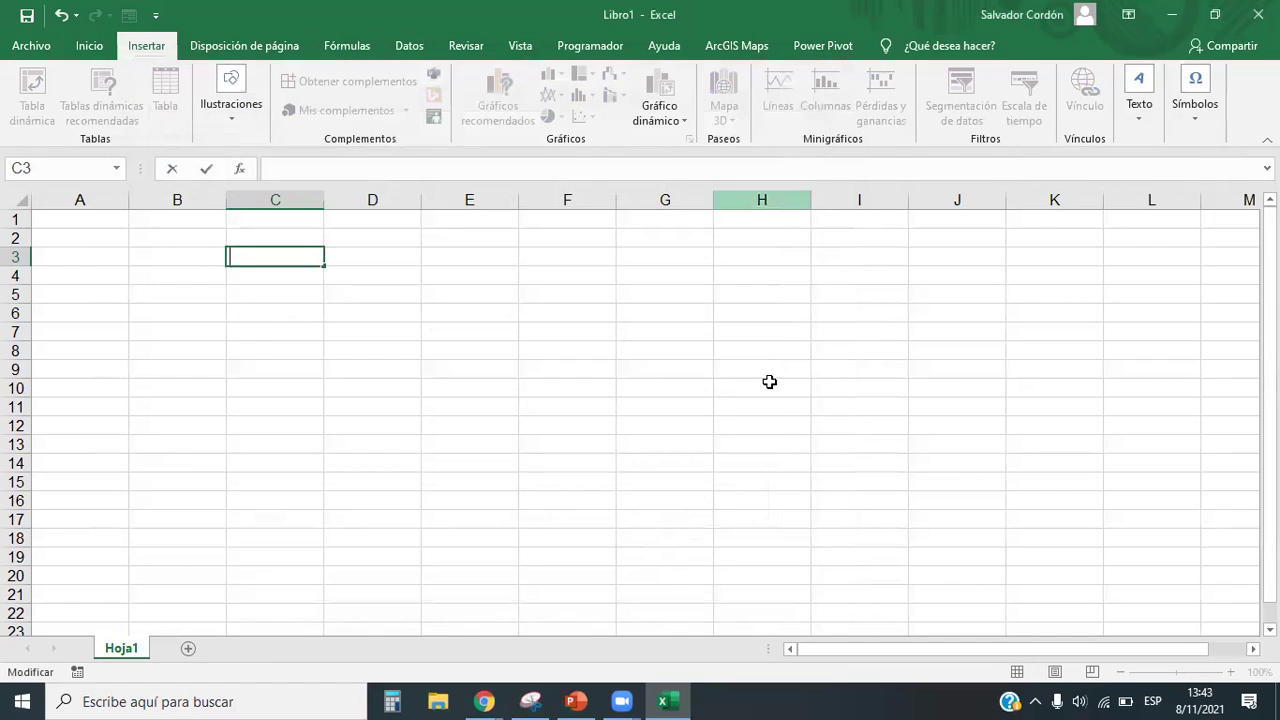
click(913, 317)
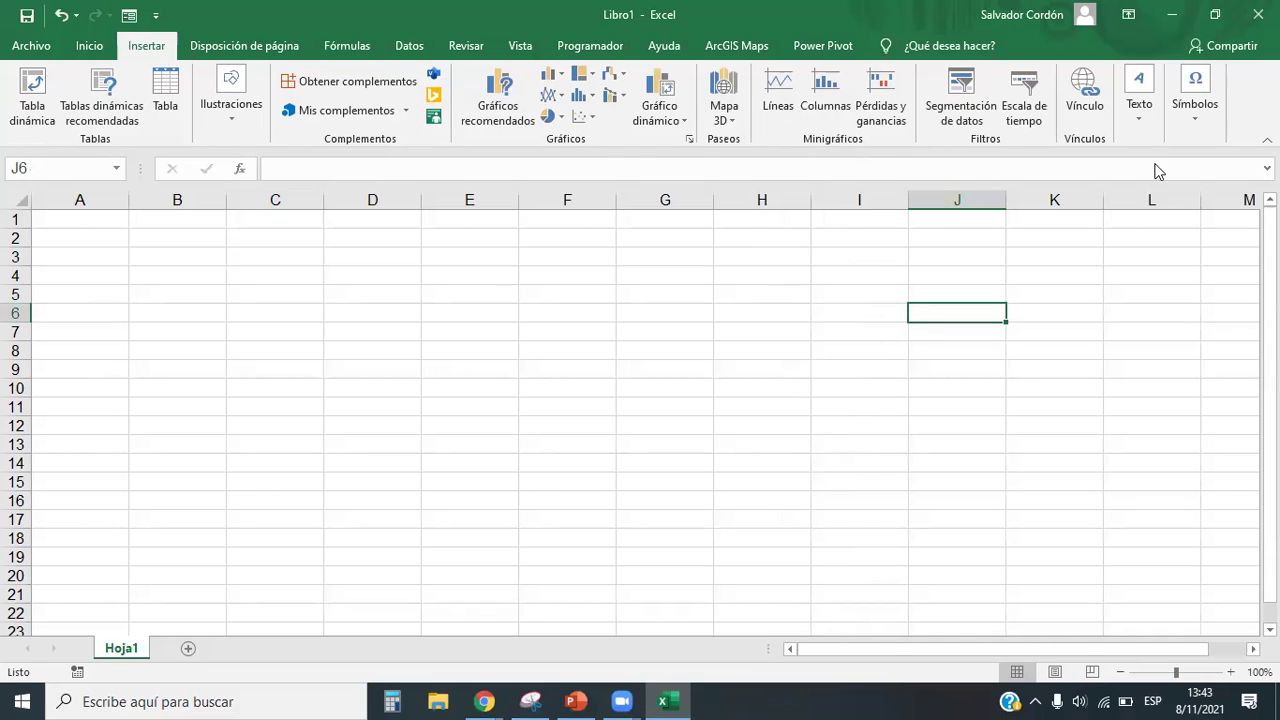
Look through the Disposición de página, Fórmulas, Datos and Revisar commands.
click(226, 46)
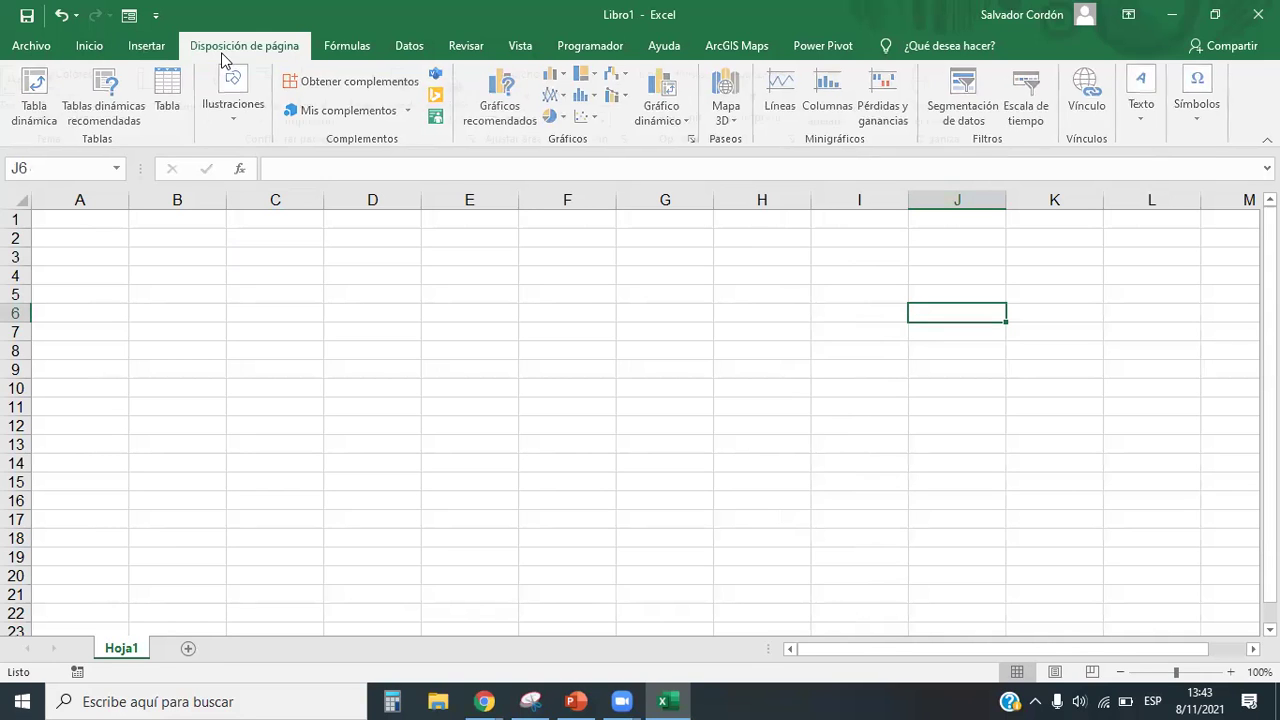
click(334, 46)
click(412, 46)
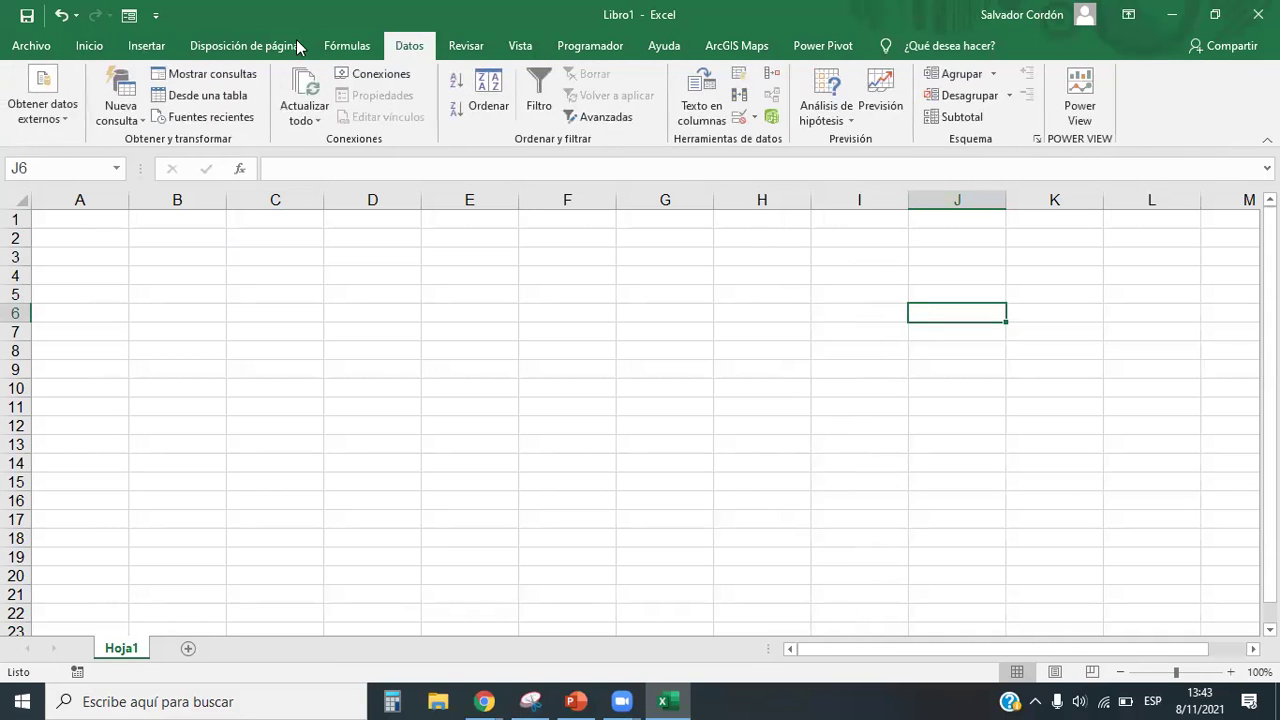
click(237, 50)
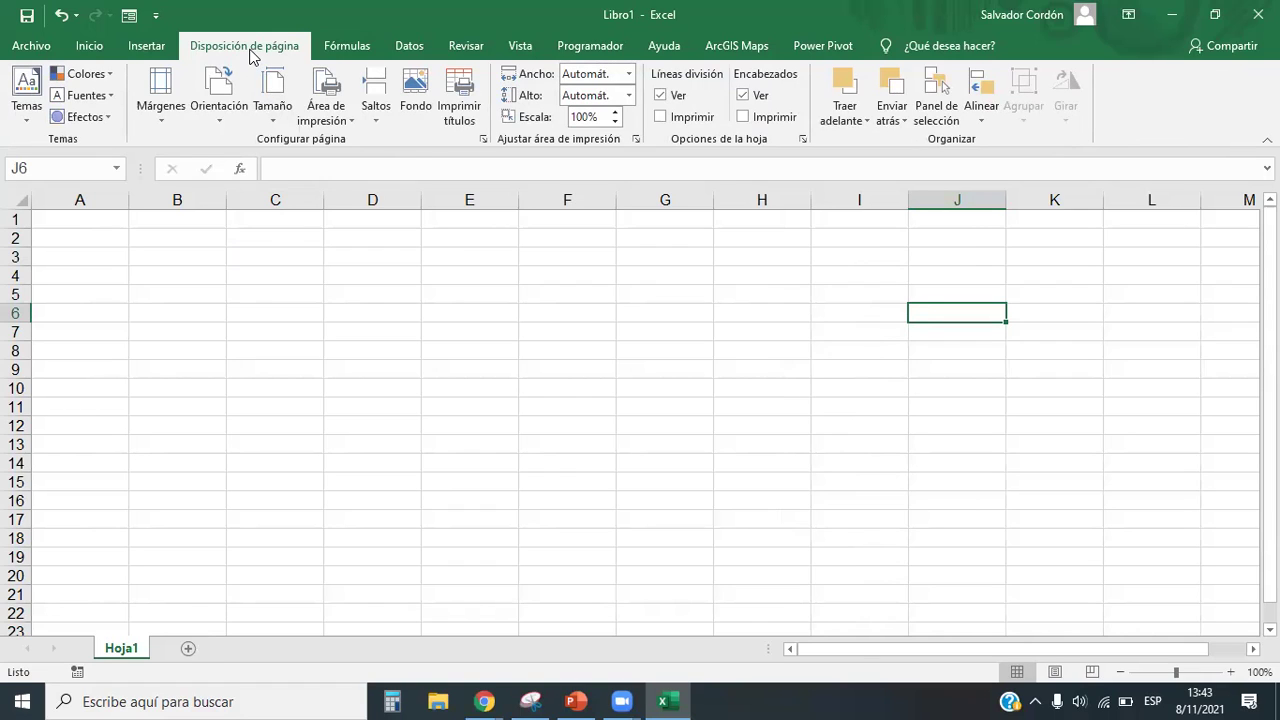
click(345, 47)
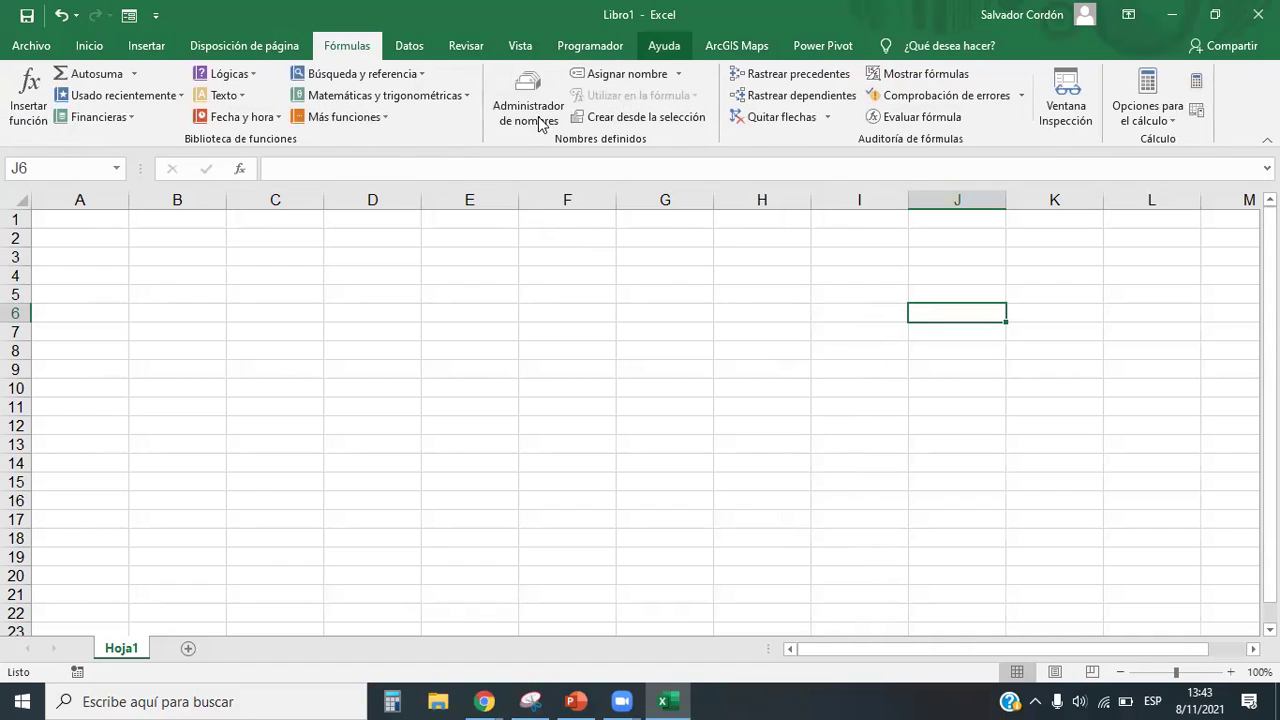
click(400, 45)
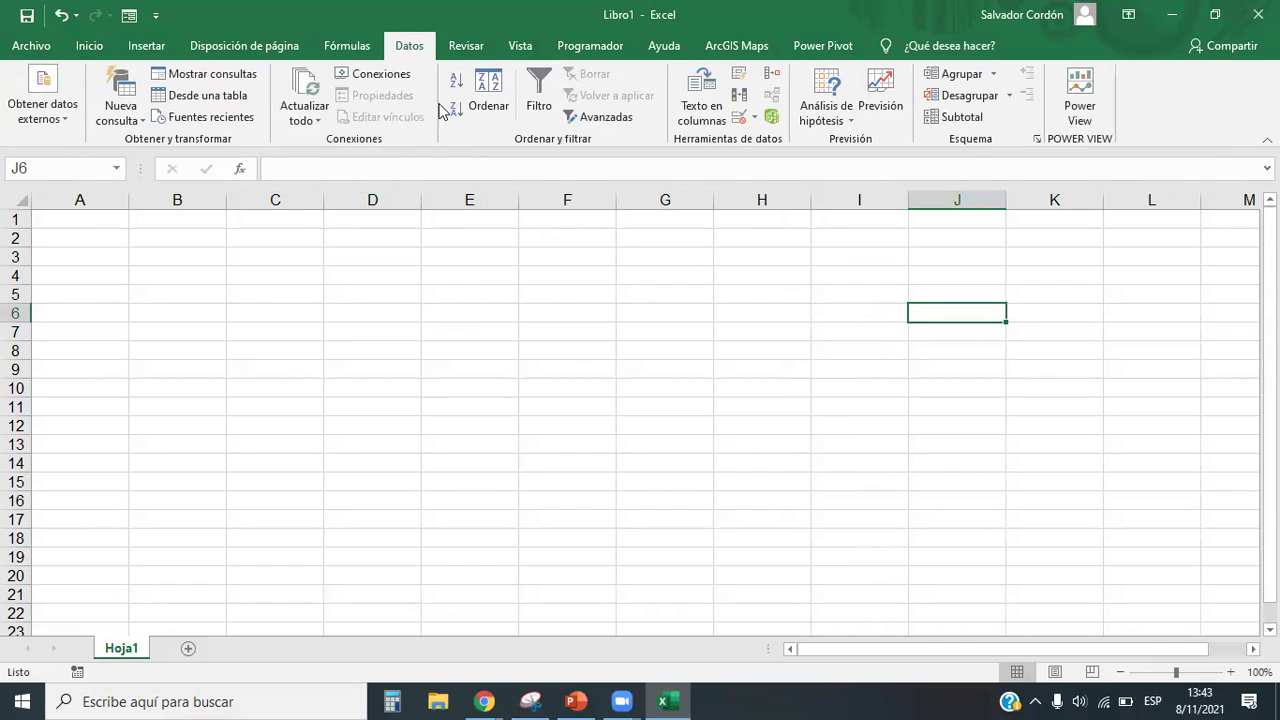
click(464, 47)
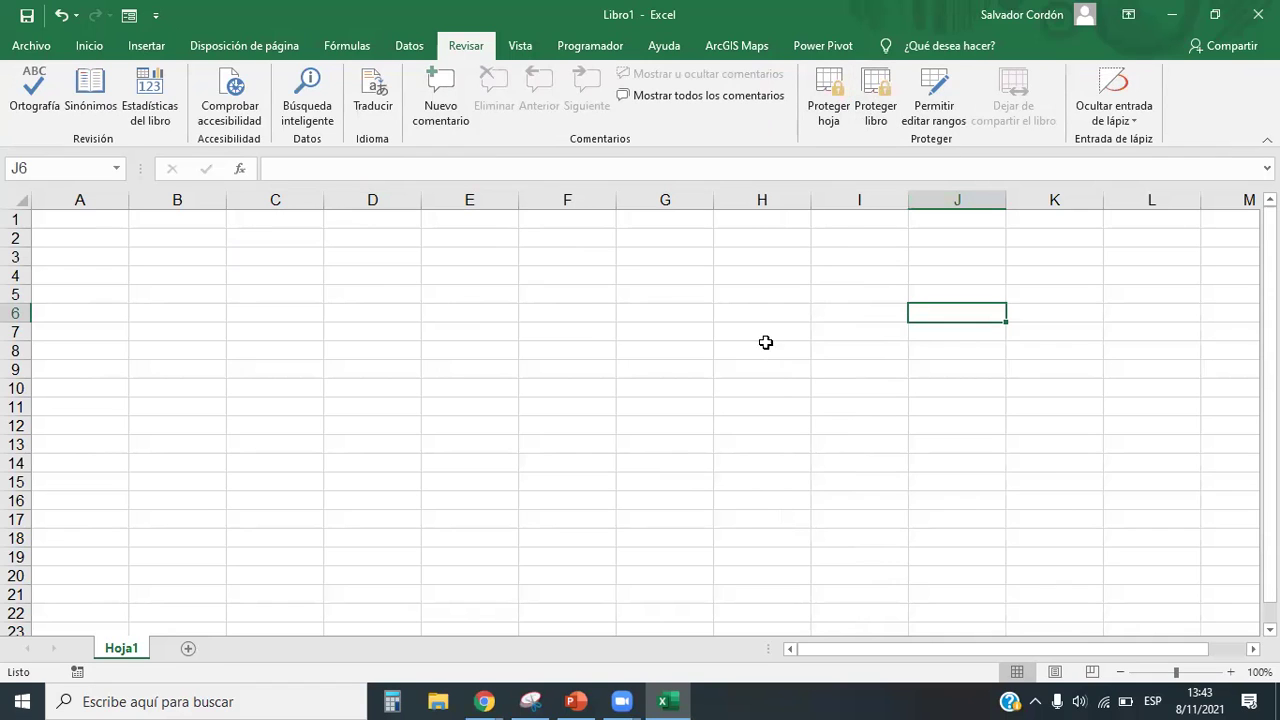
Review the Vista and developer commands, return to Inicio, then preview Chrome's windows.
click(521, 45)
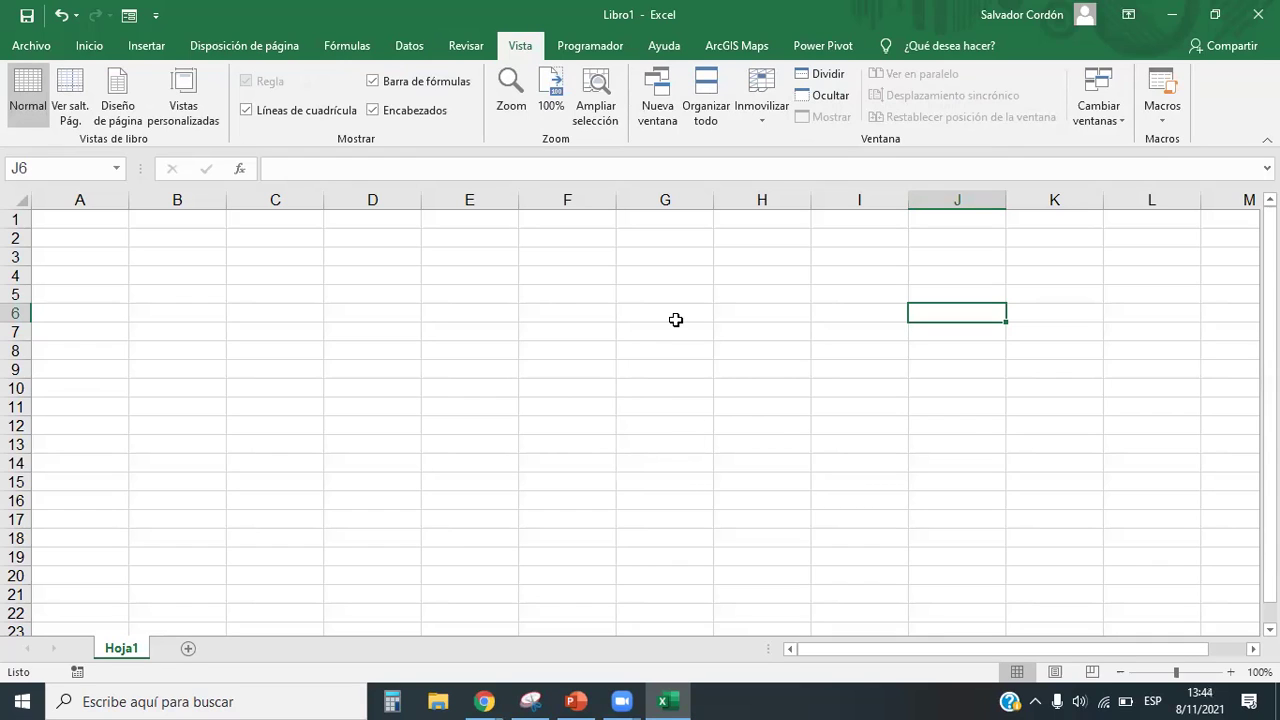
click(586, 46)
click(515, 42)
click(546, 423)
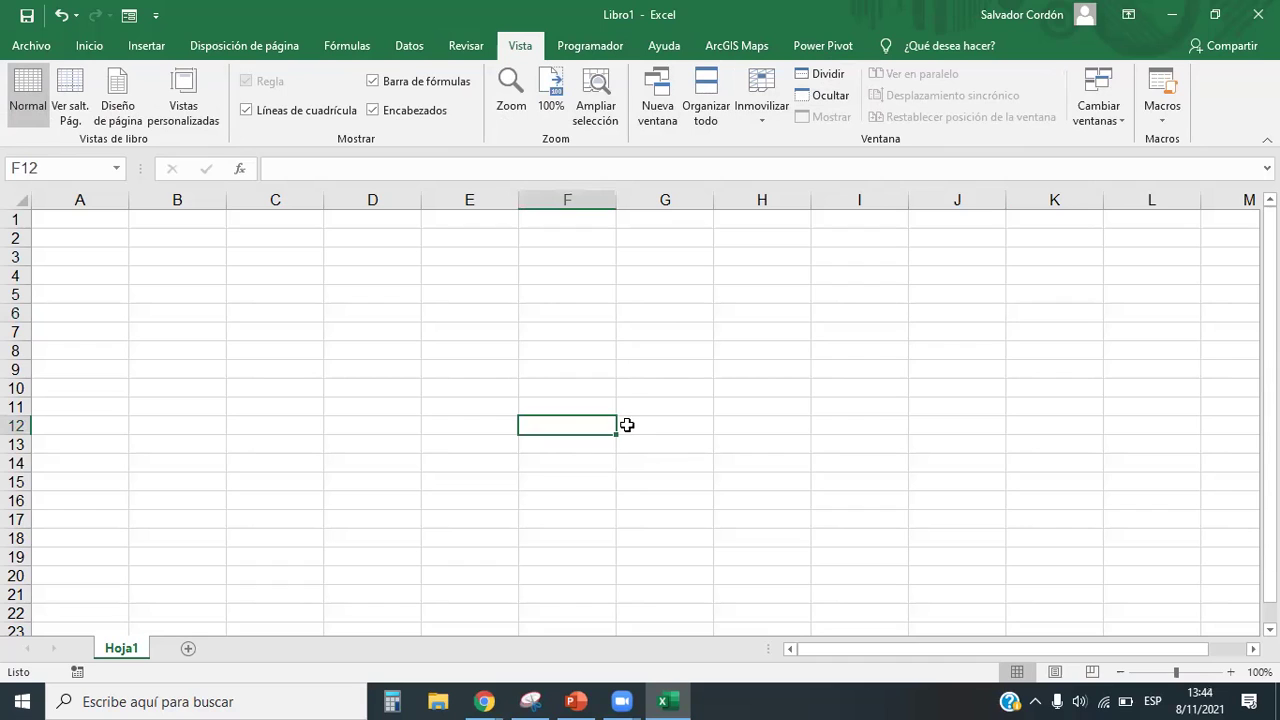
click(87, 50)
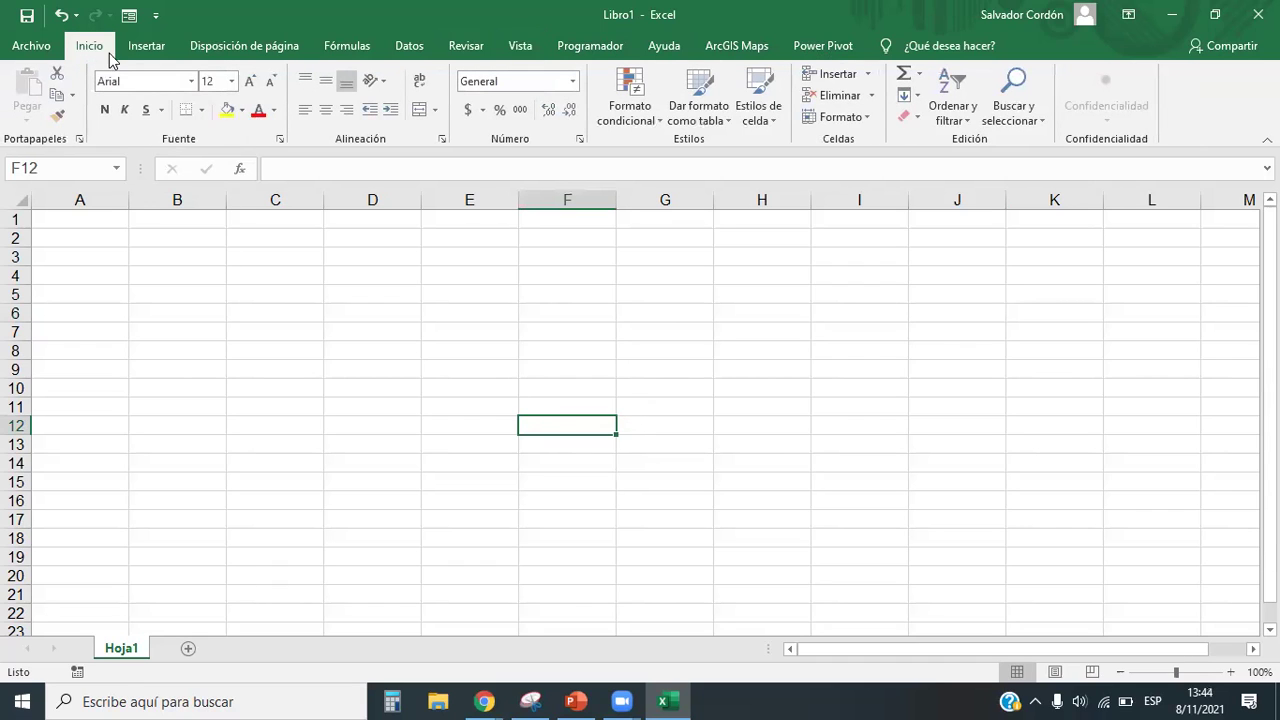
click(486, 310)
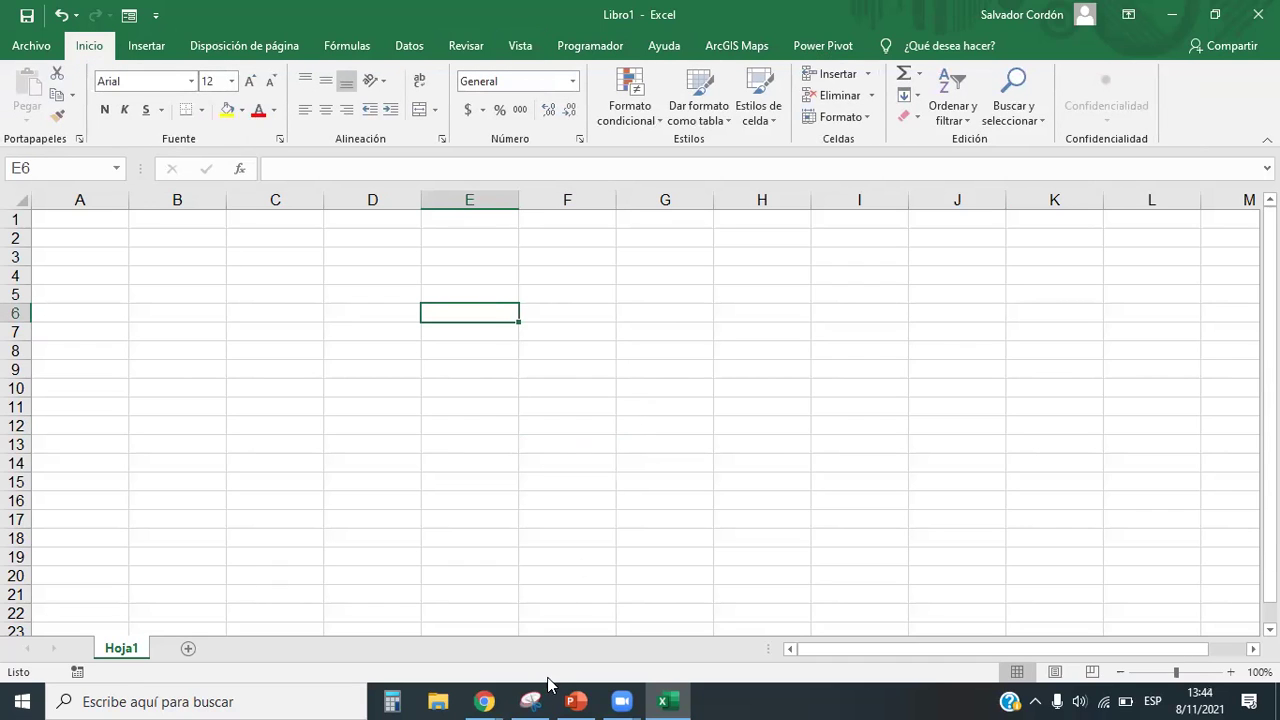
click(484, 701)
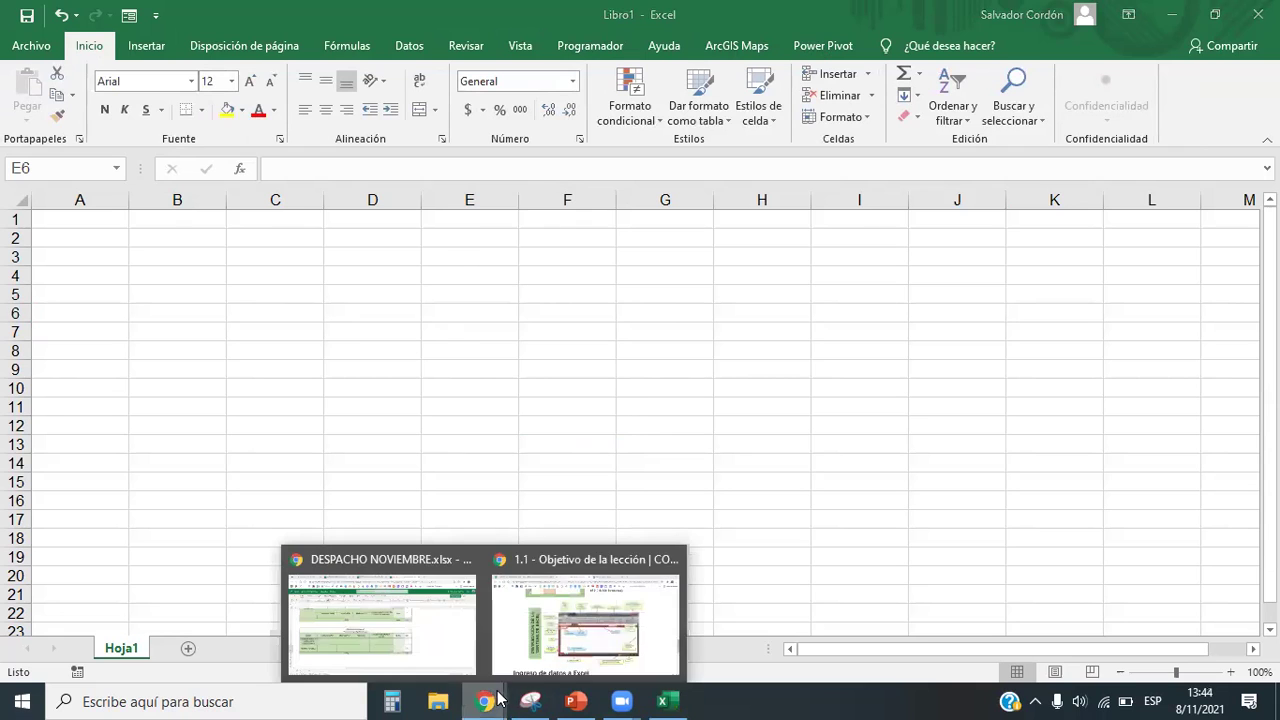
Bring up the course page's Excel window diagram, then minimize Chrome and select B8.
click(525, 606)
scroll(540, 375, down, 5)
scroll(611, 394, up, 1)
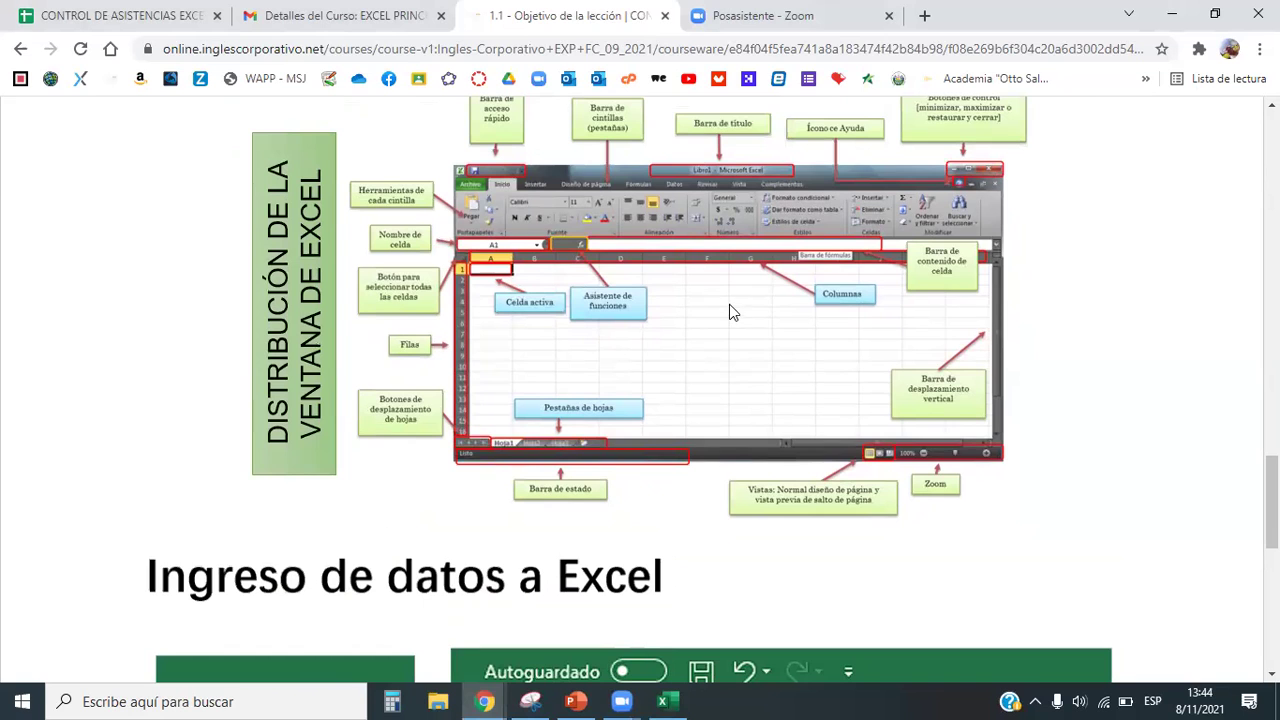
click(1172, 15)
click(171, 346)
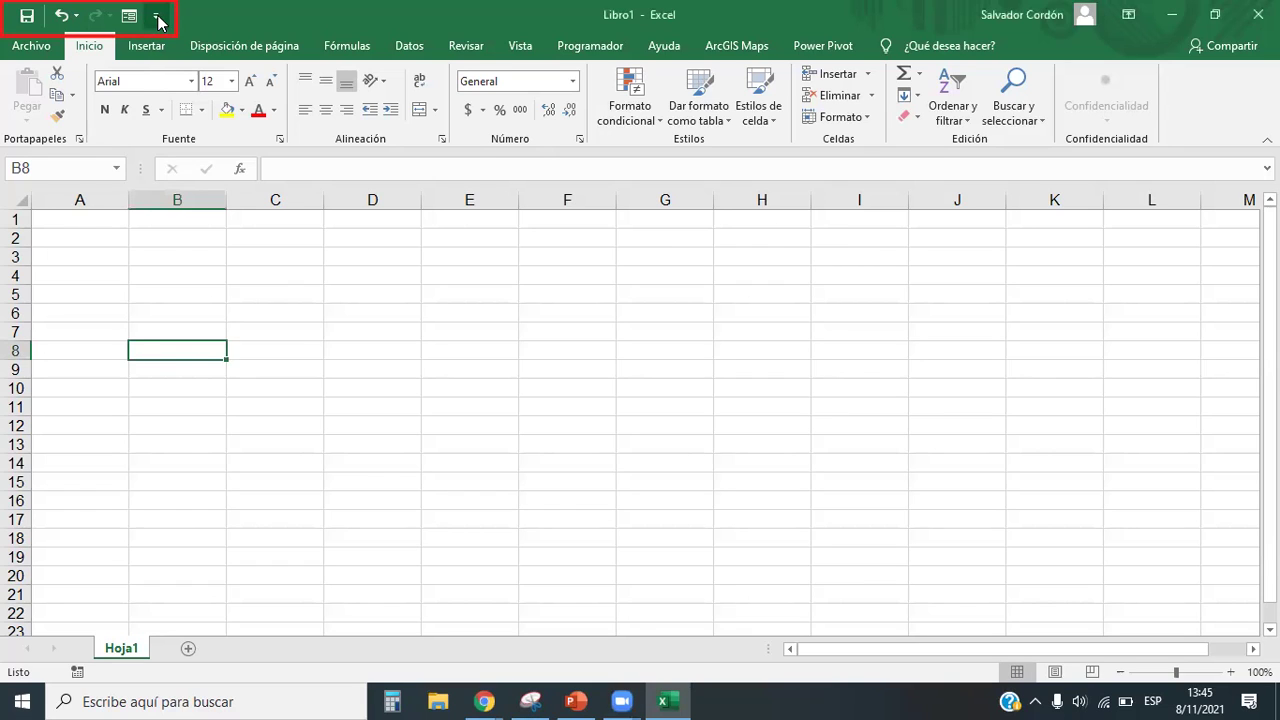
Check Nuevo in the quick access dropdown, then reopen the customisation list.
click(156, 20)
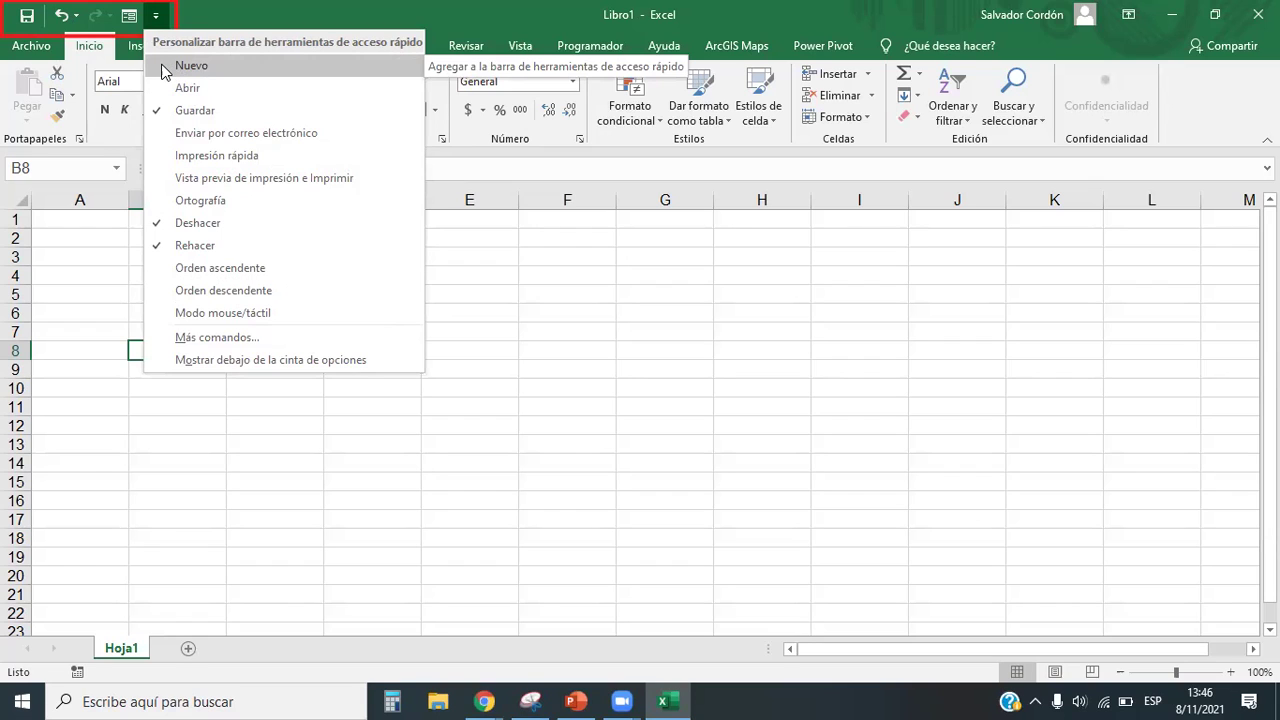
click(162, 67)
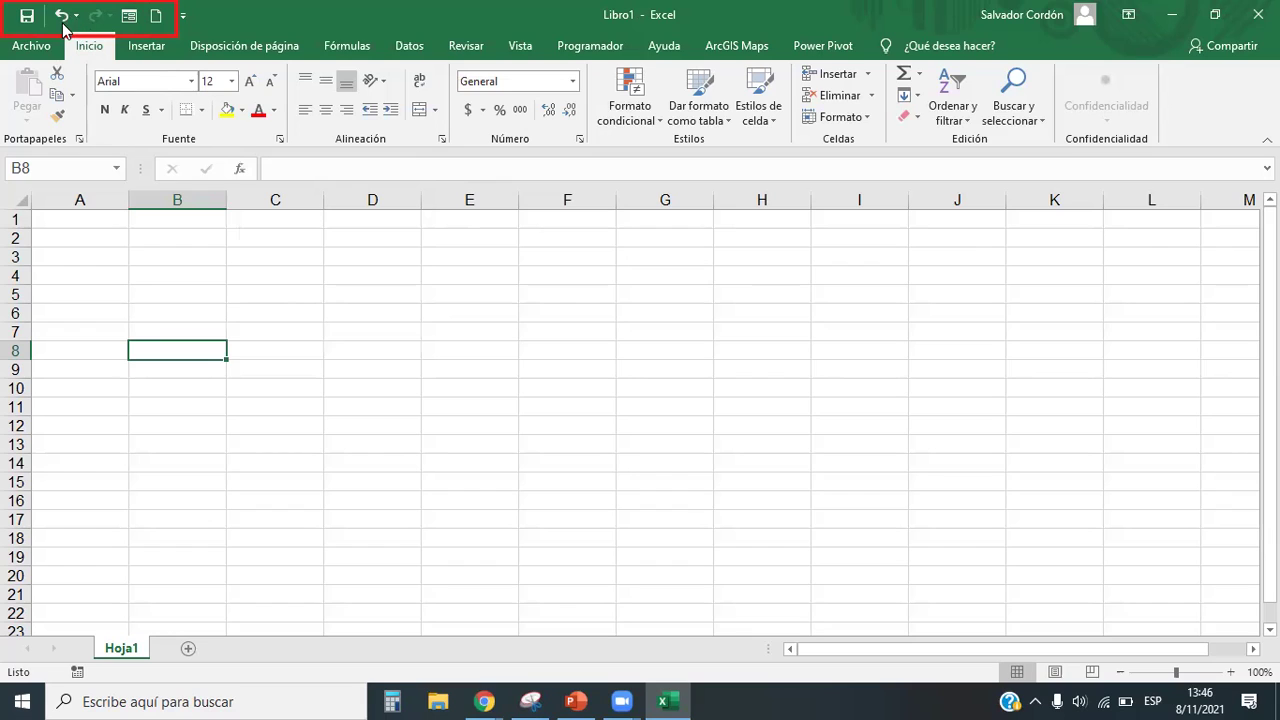
click(181, 17)
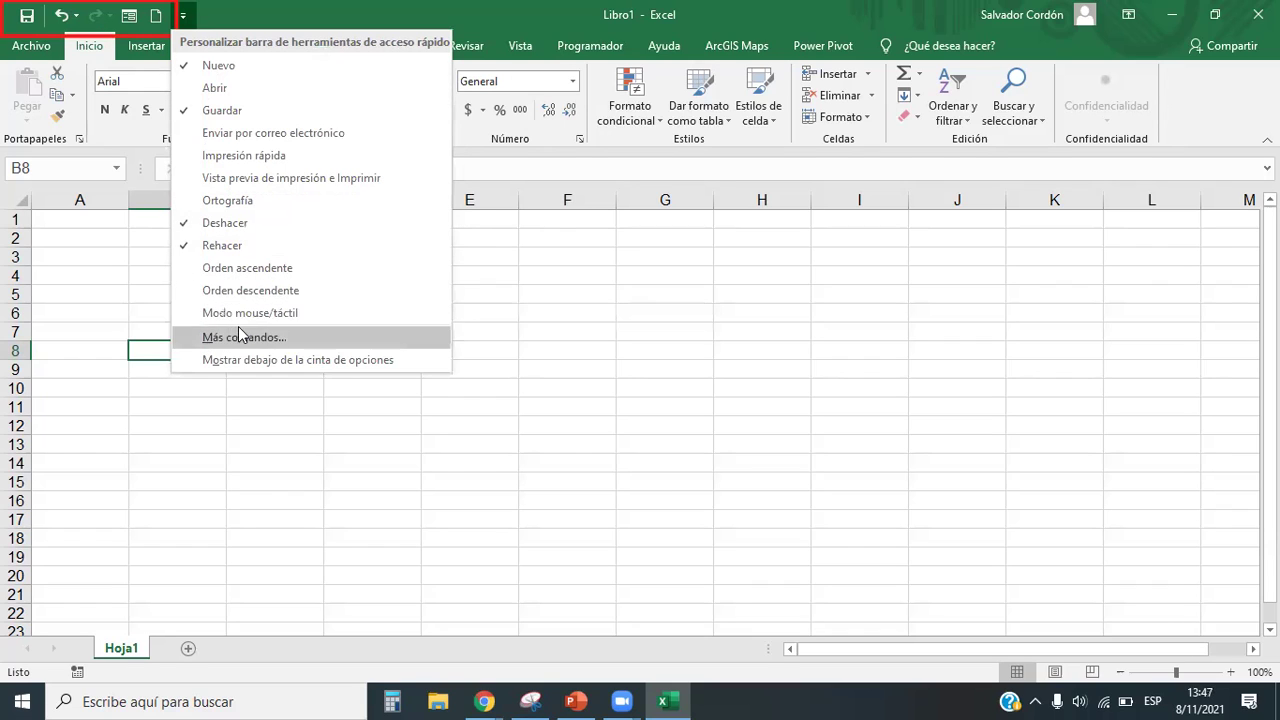
click(183, 15)
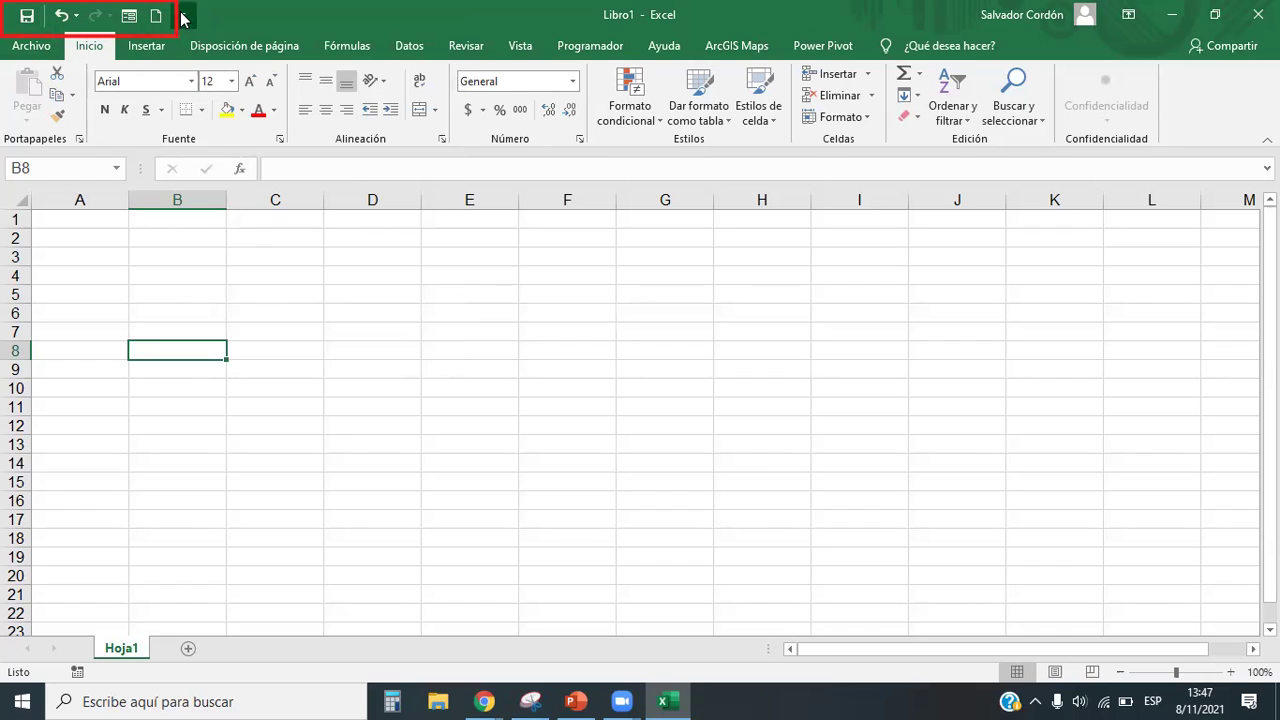
click(183, 16)
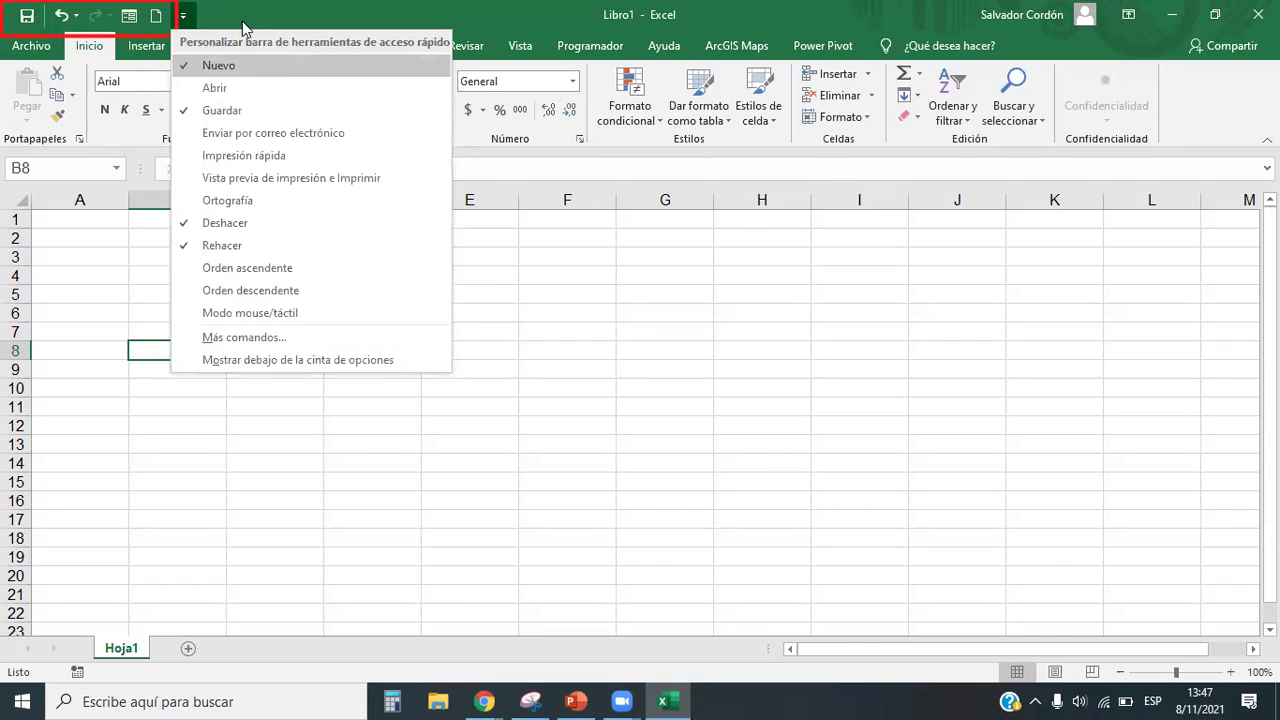
click(160, 25)
click(183, 16)
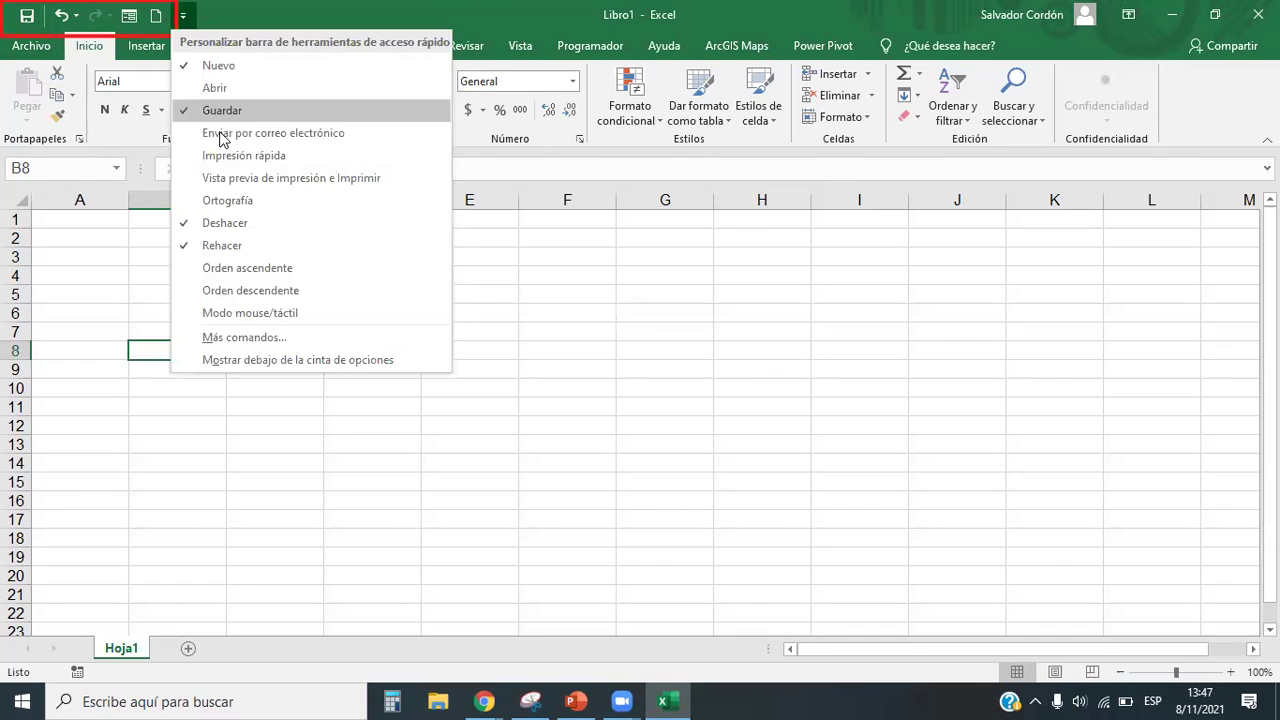
Open Más comandos to reach the Barra de herramientas de acceso rápido page of Opciones de Excel.
click(252, 342)
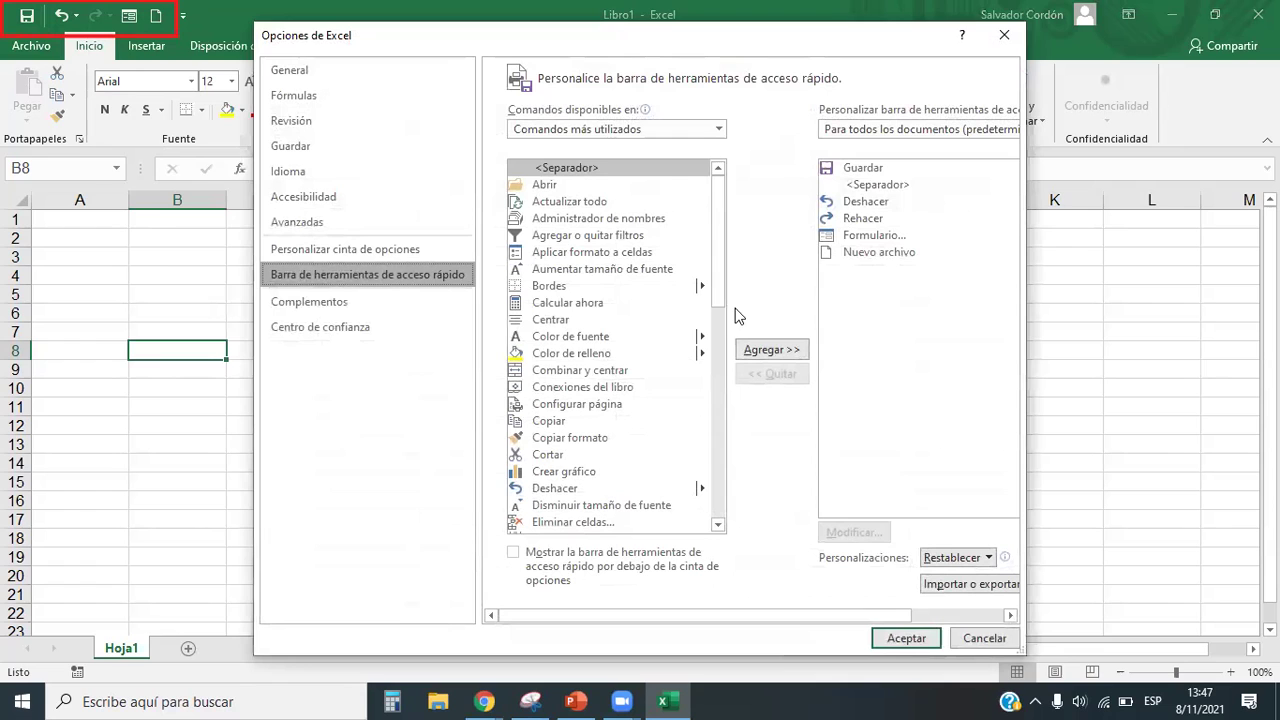
drag(671, 40, 637, 50)
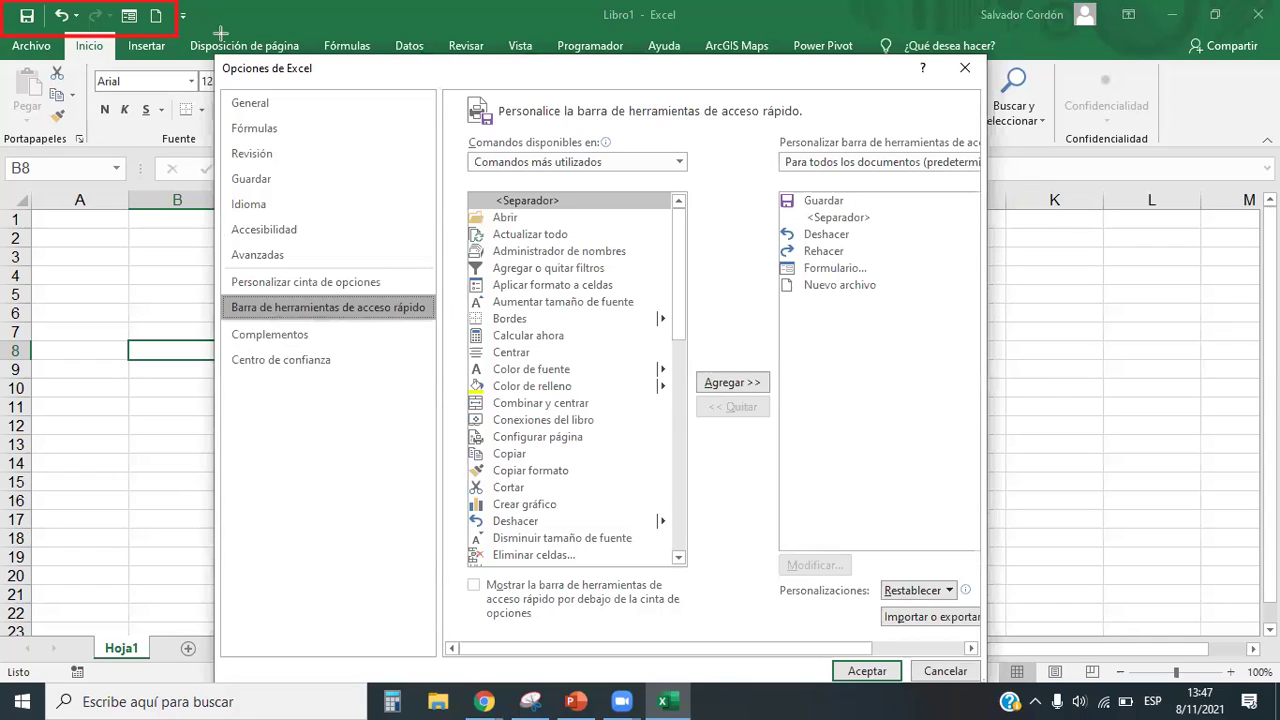
drag(211, 56, 326, 90)
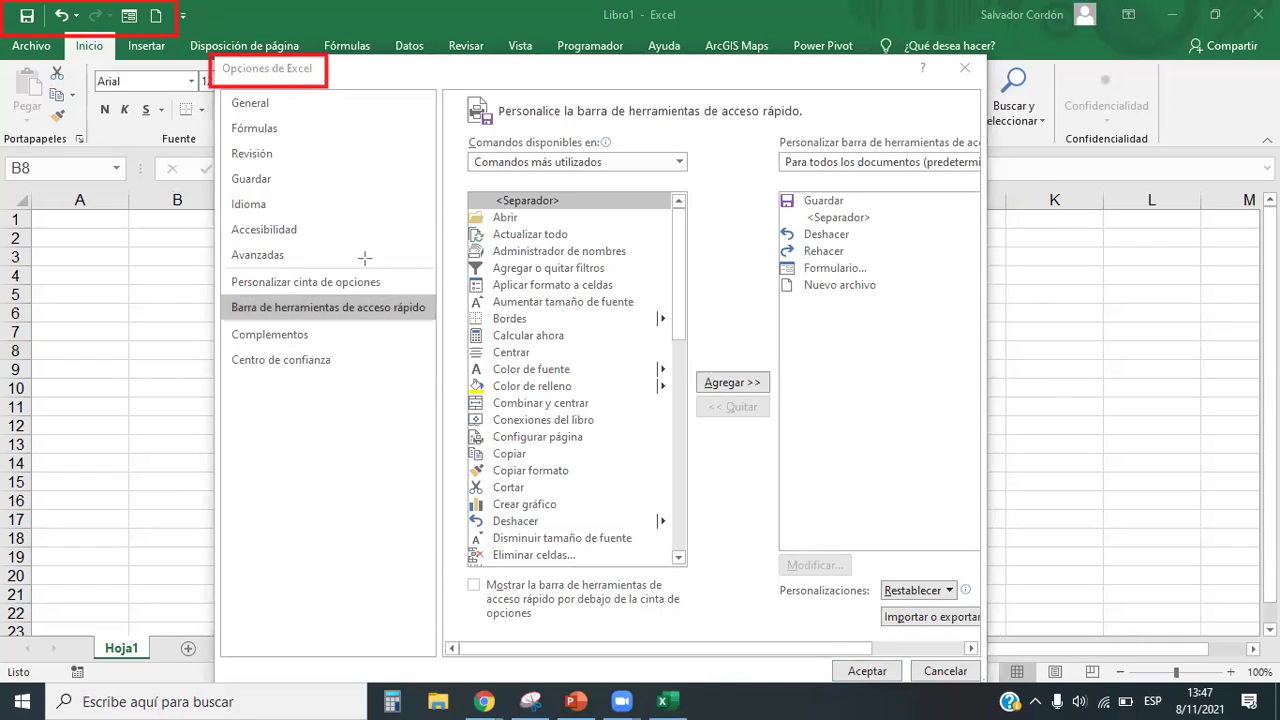
drag(166, 37, 217, 70)
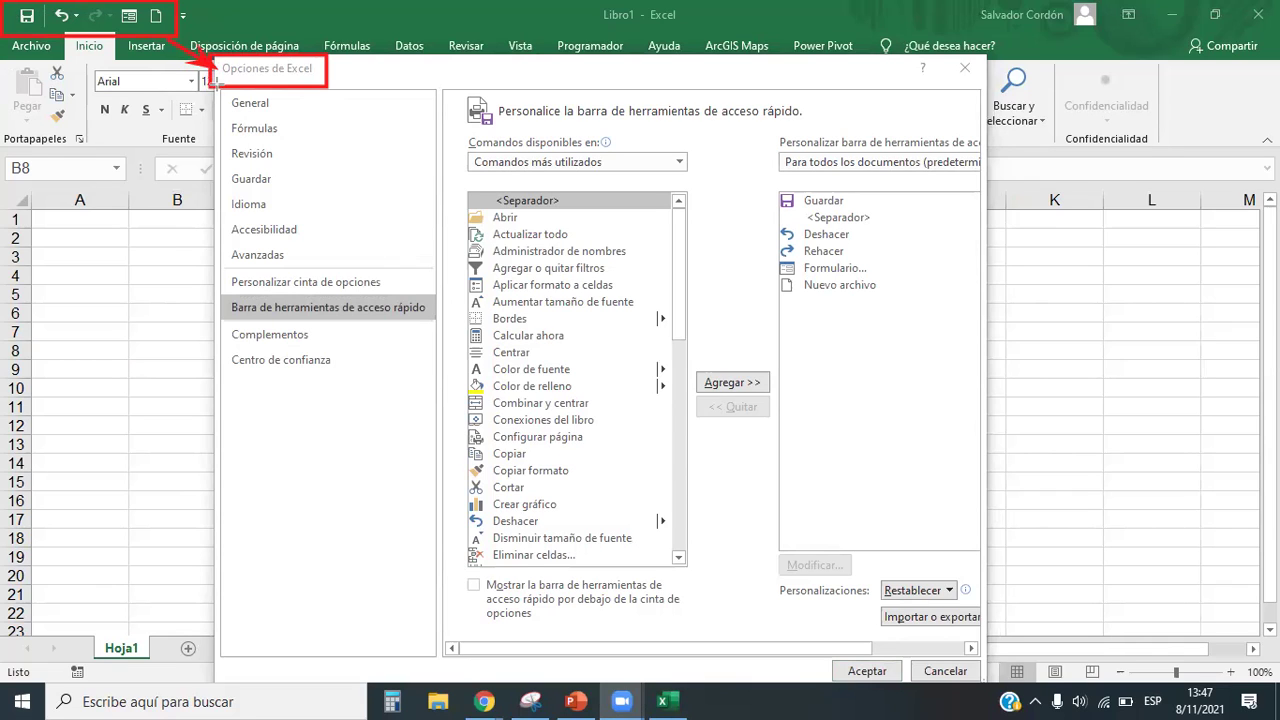
mouse_move(220, 88)
mouse_down()
mouse_move(217, 298)
mouse_move(232, 304)
mouse_up()
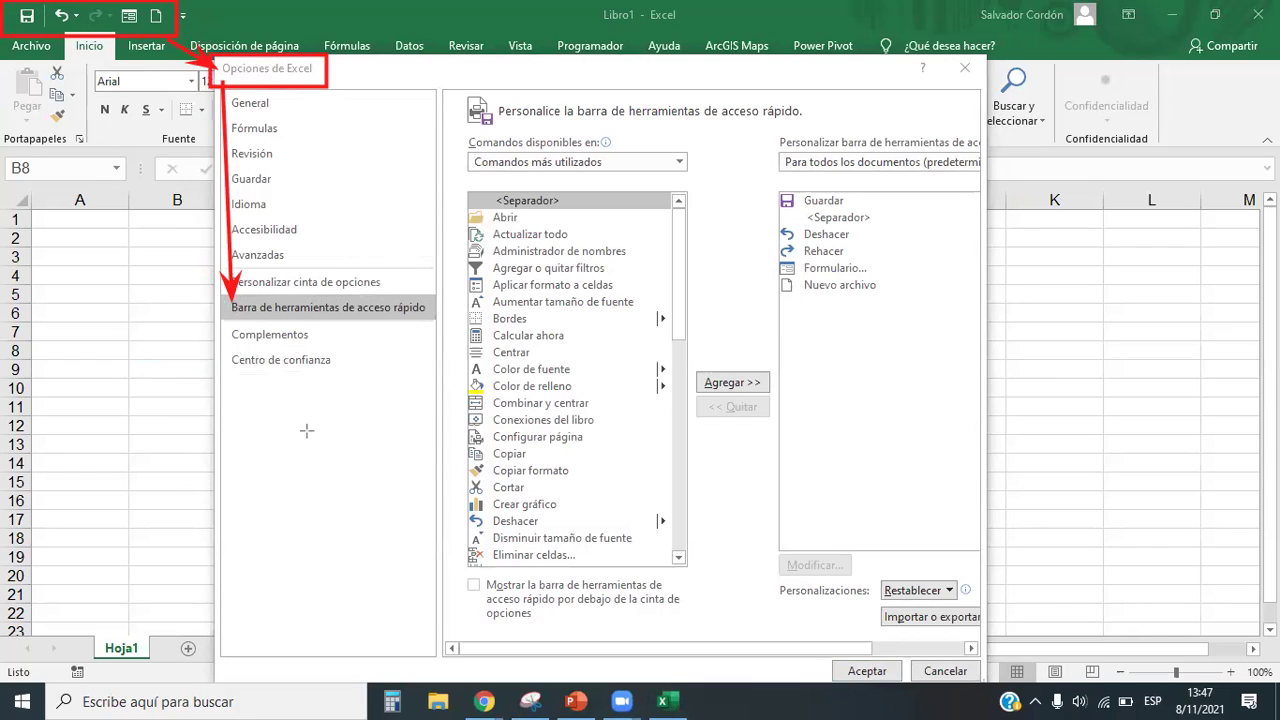
mouse_move(386, 296)
mouse_down()
mouse_move(470, 182)
mouse_move(469, 201)
mouse_up()
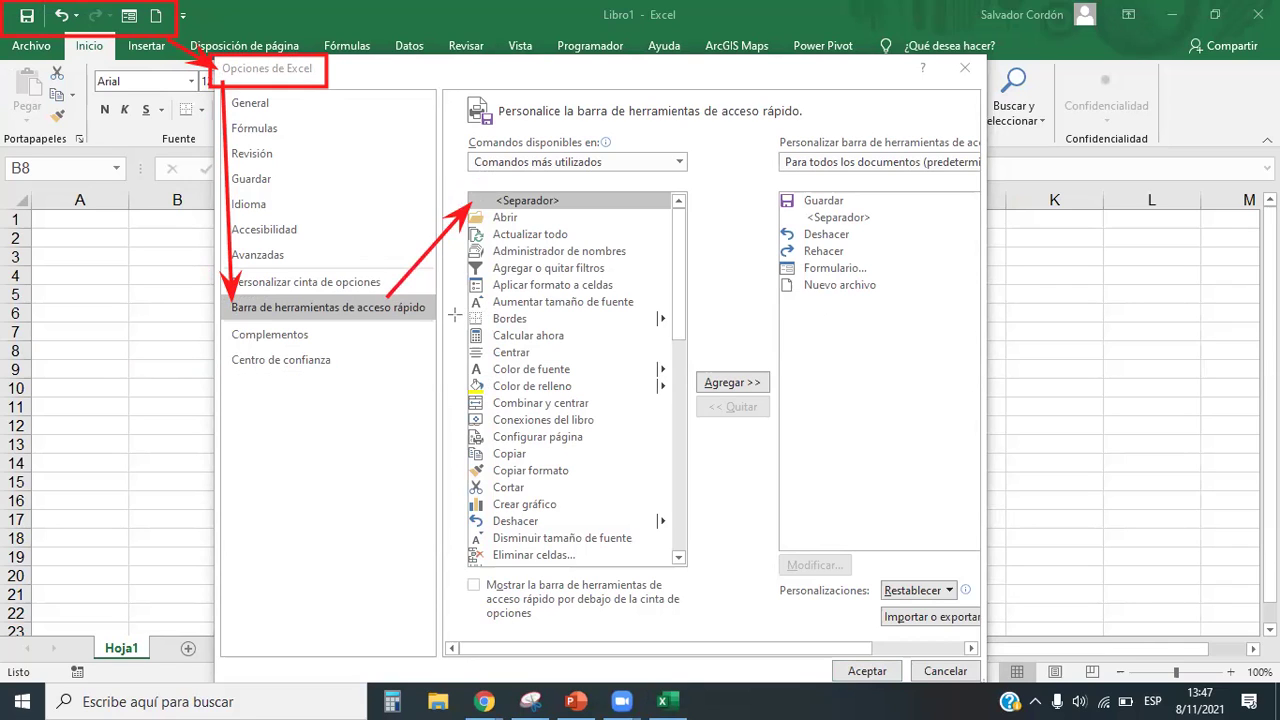
mouse_move(428, 300)
mouse_down()
mouse_move(740, 196)
mouse_move(773, 198)
mouse_up()
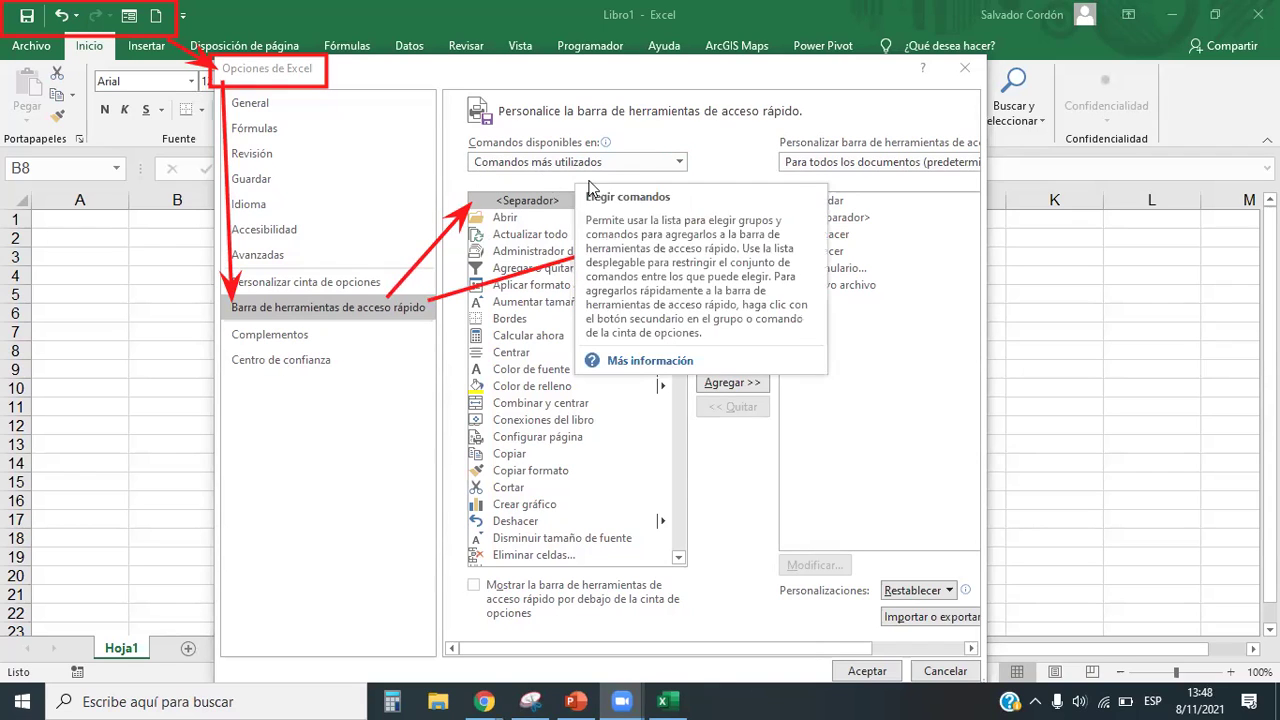
click(727, 152)
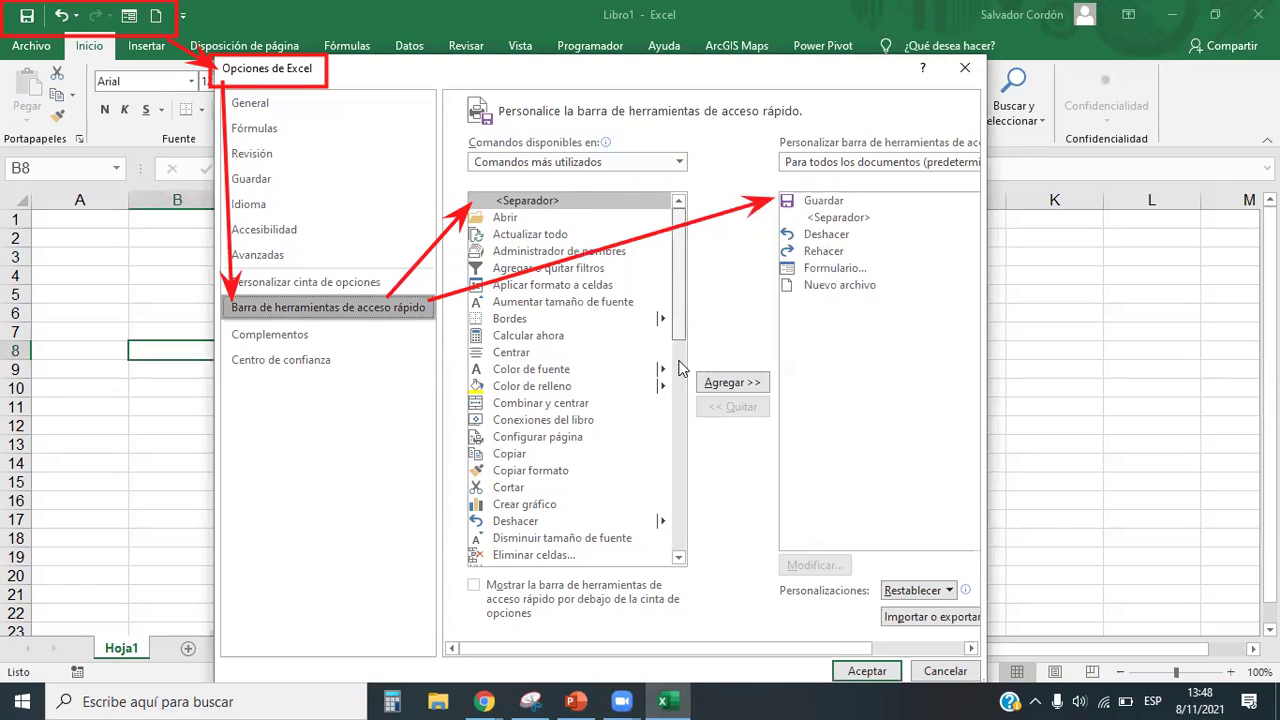
drag(679, 368, 682, 223)
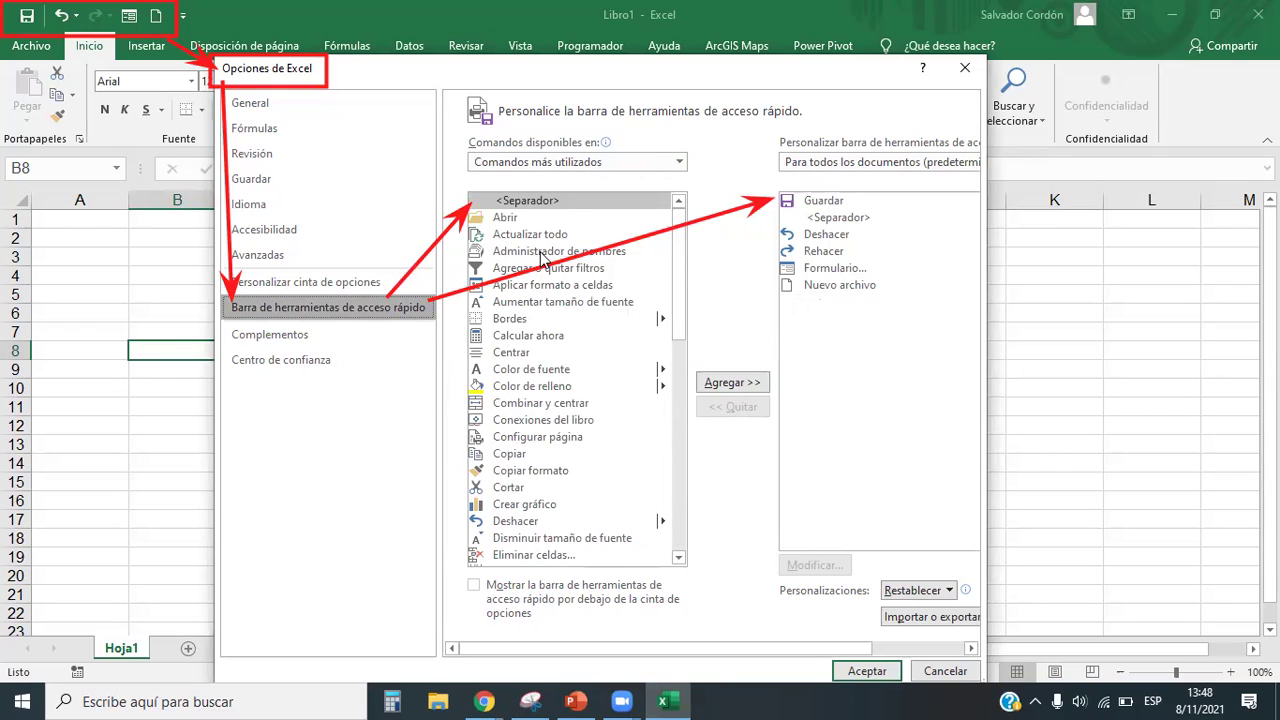
Open the 'Comandos disponibles en' category list to switch it to Todos los comandos.
click(682, 161)
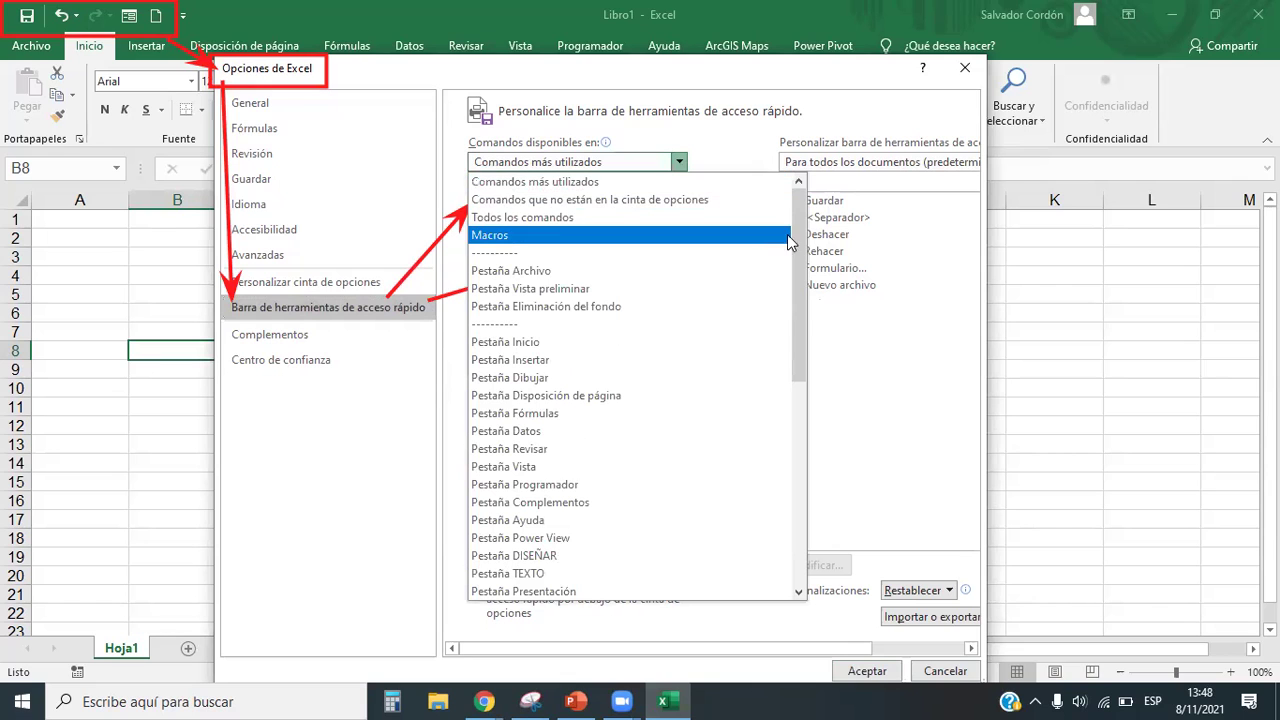
scroll(689, 457, down, 7)
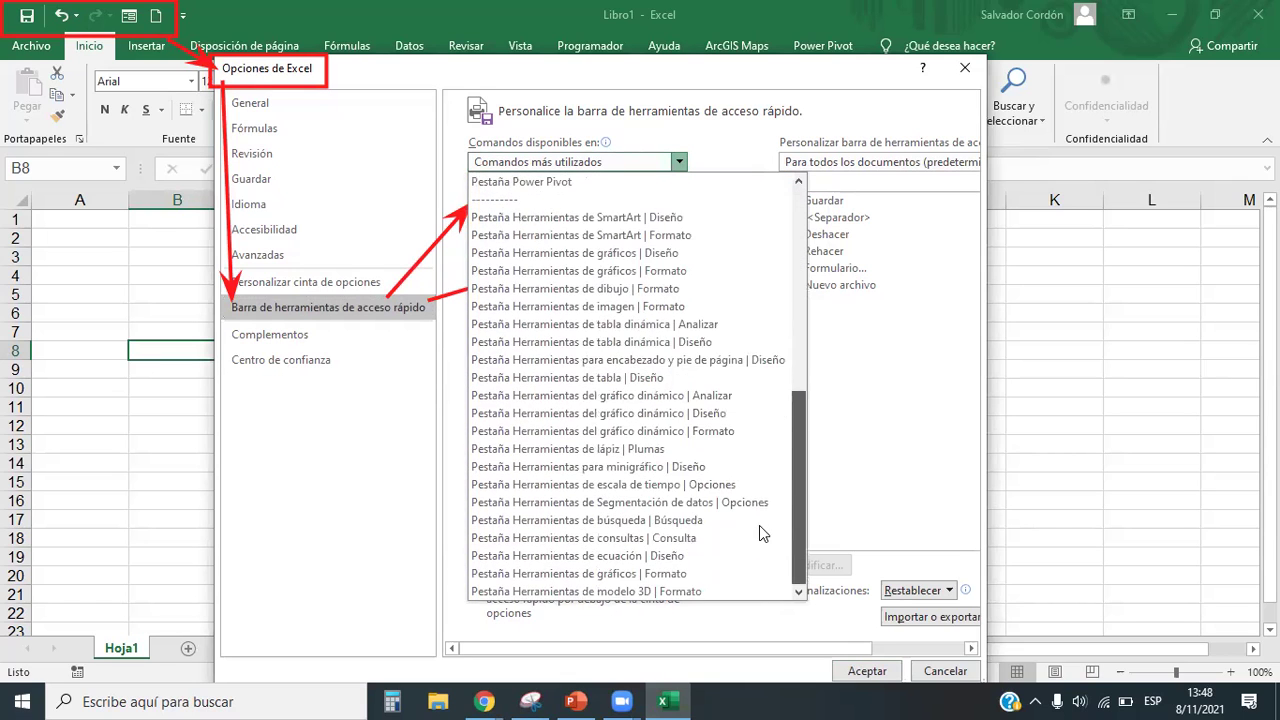
scroll(759, 525, up, 9)
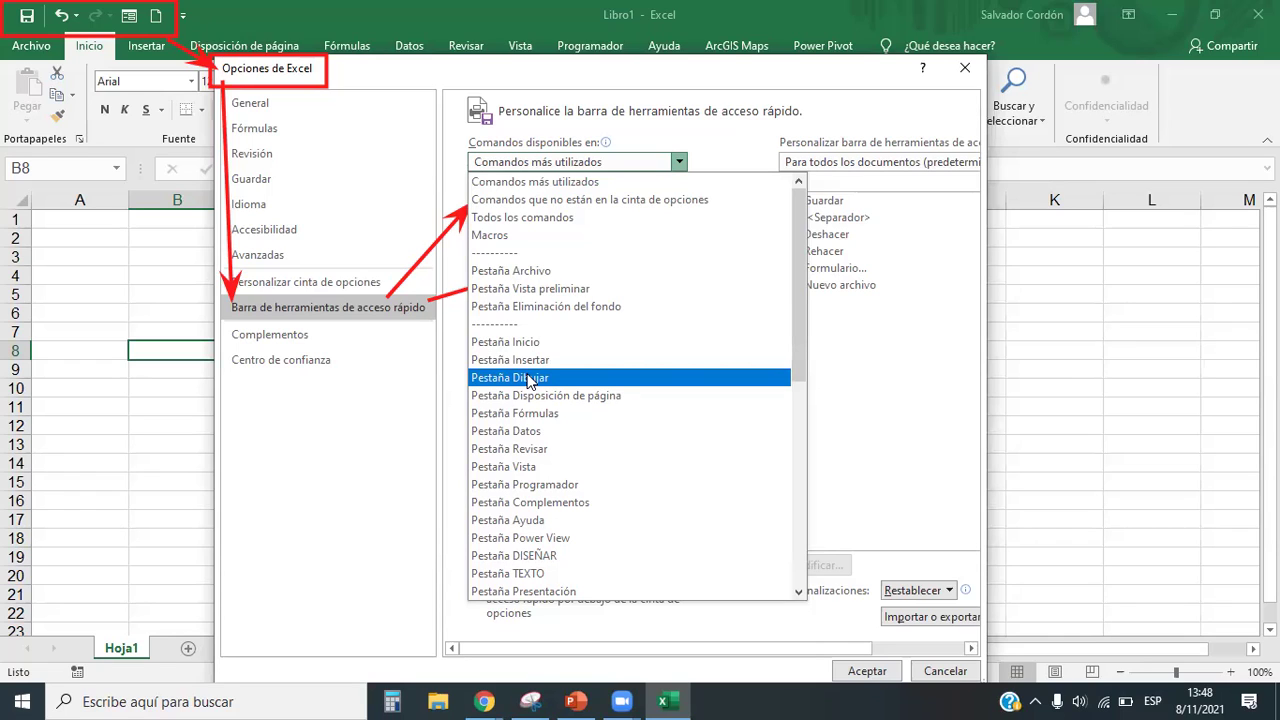
click(724, 146)
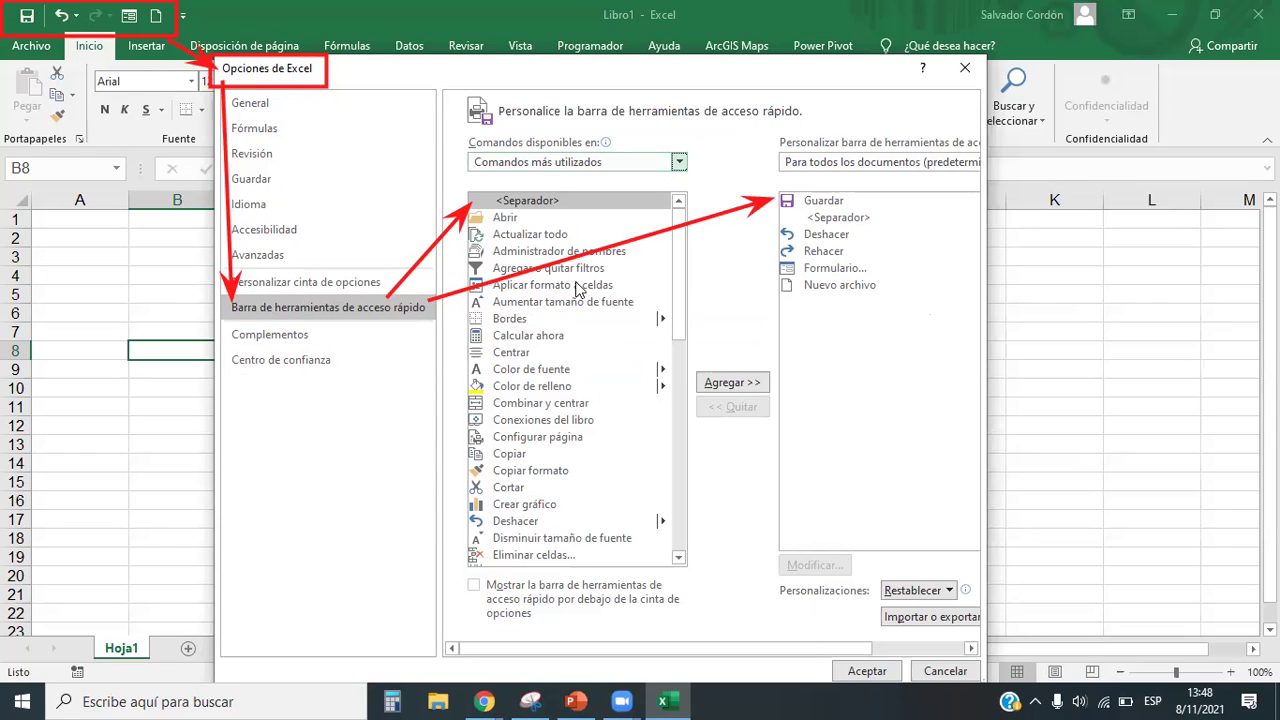
click(679, 163)
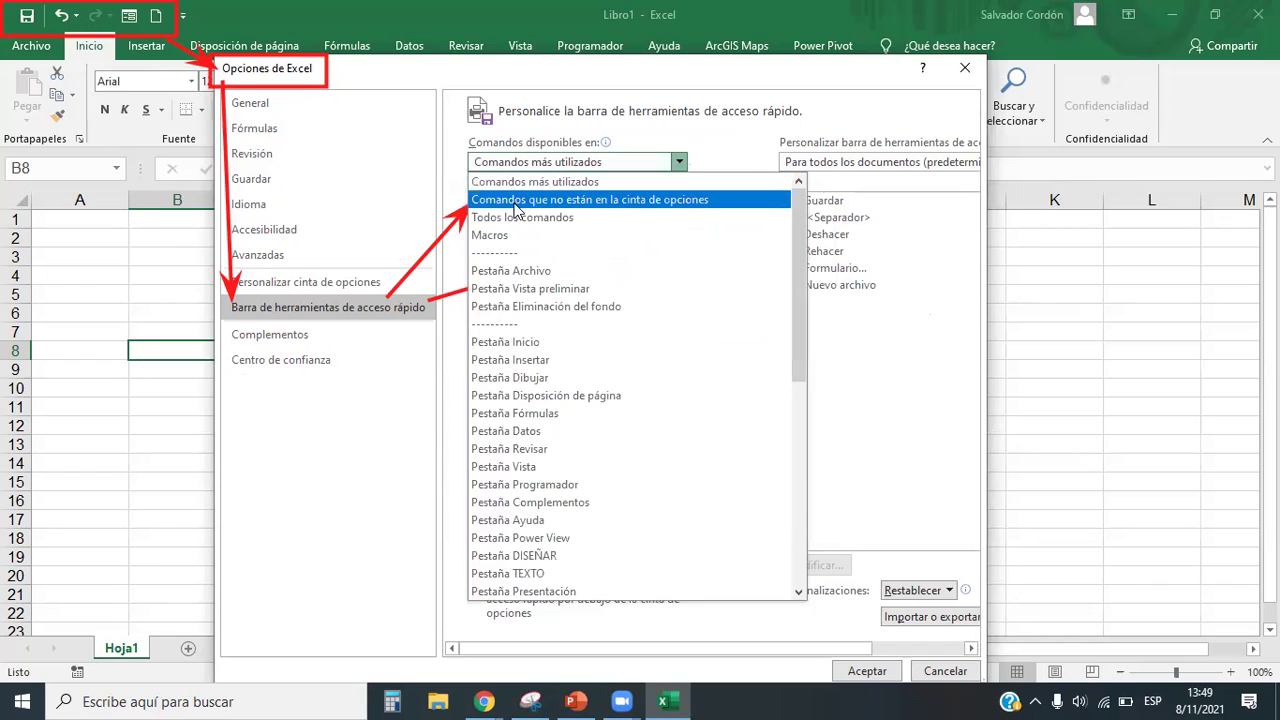
key(Escape)
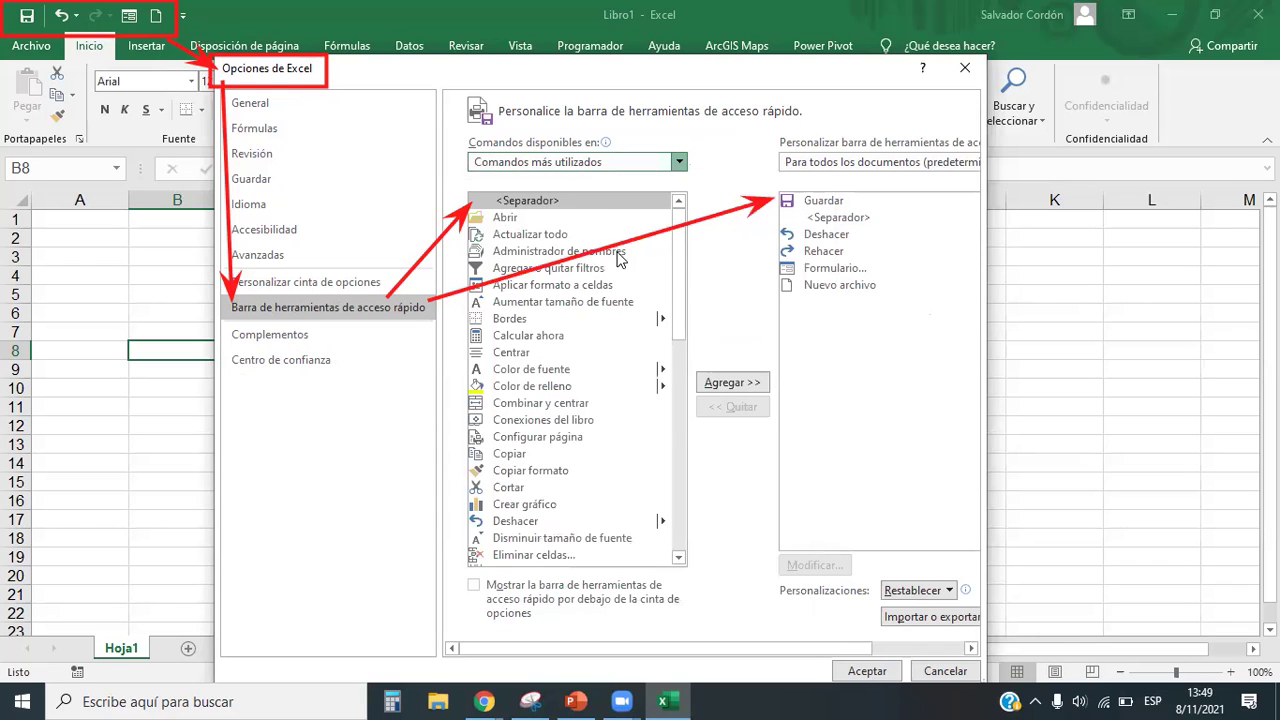
Find Borde exterior grueso in the full command list and add it to the toolbar.
scroll(570, 330, up, 8)
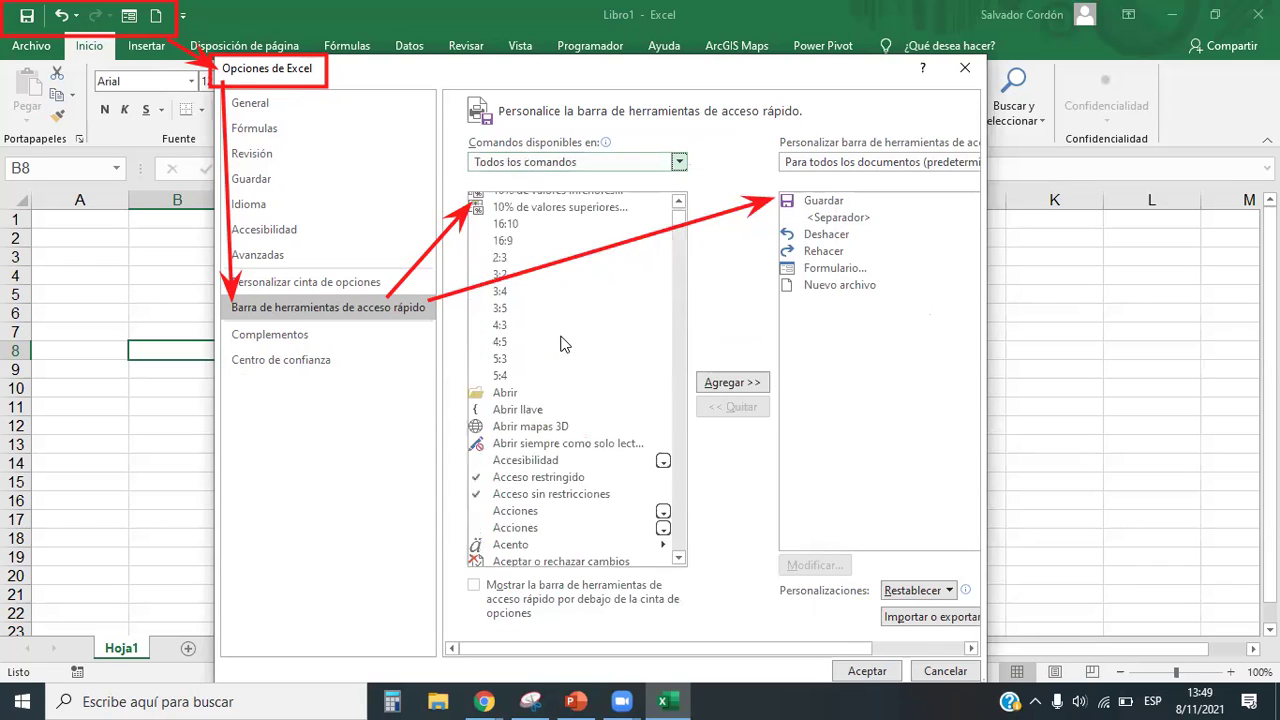
scroll(603, 259, down, 11)
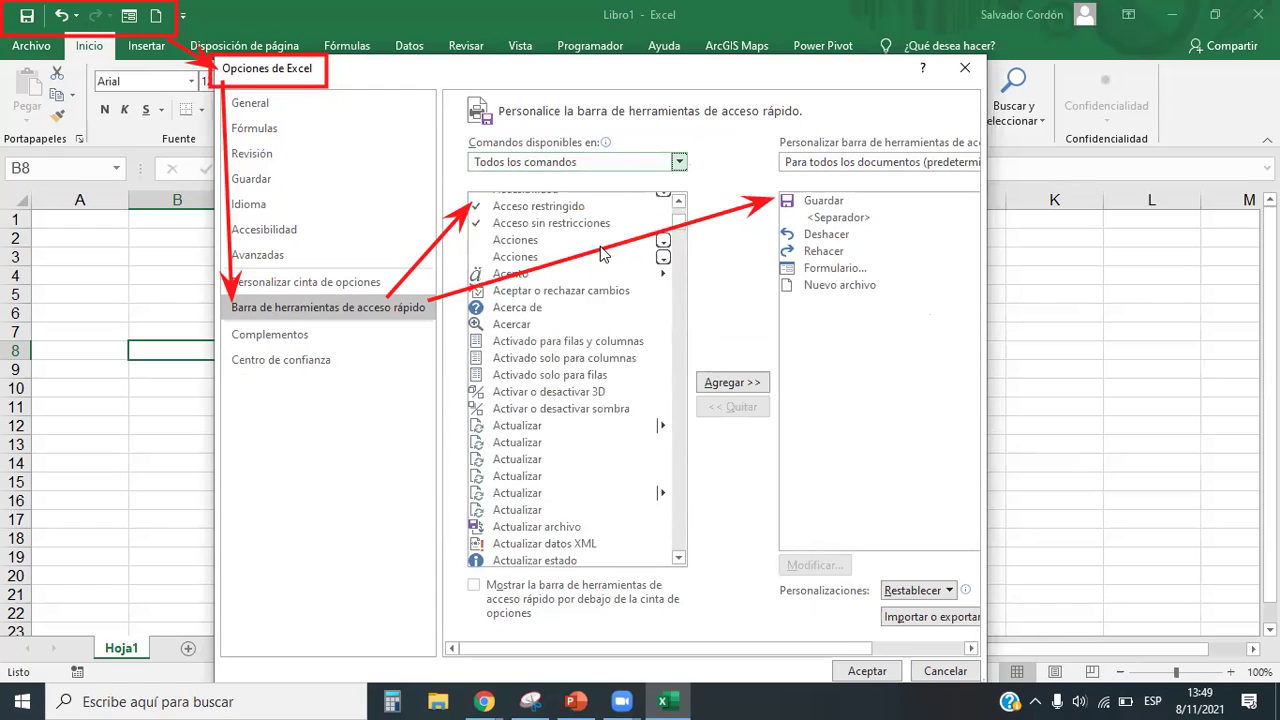
scroll(603, 259, up, 11)
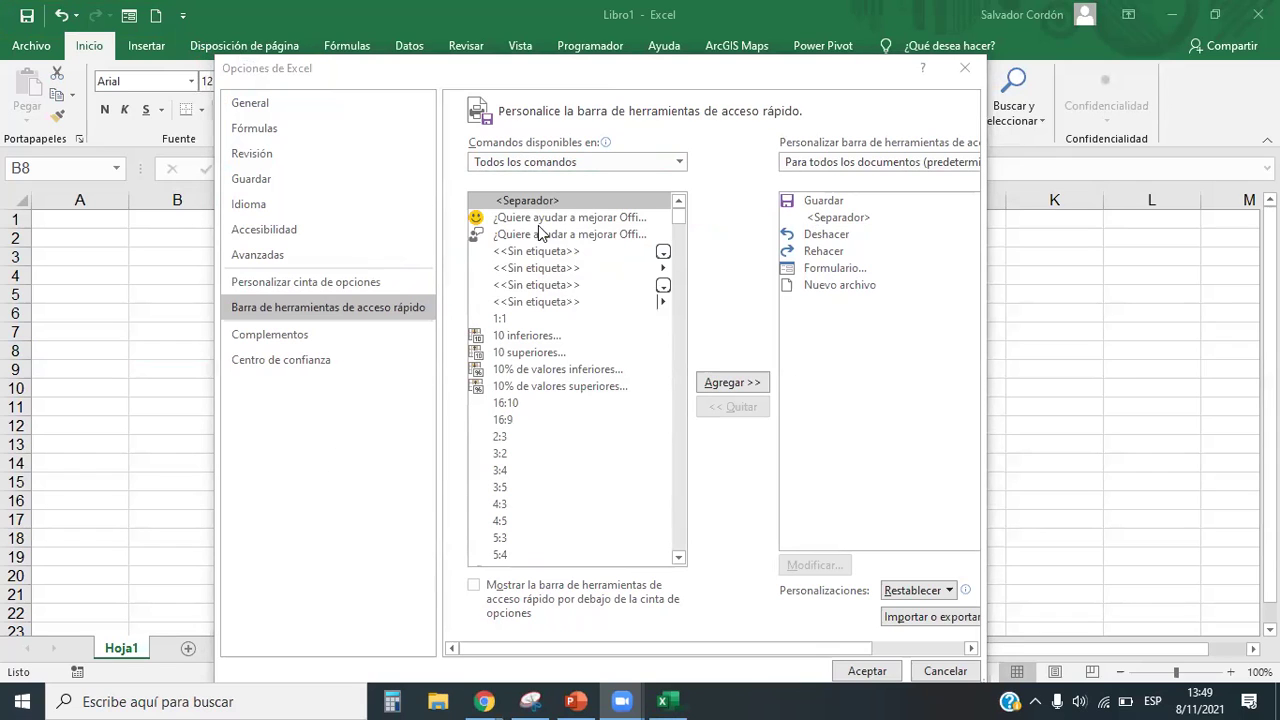
click(553, 254)
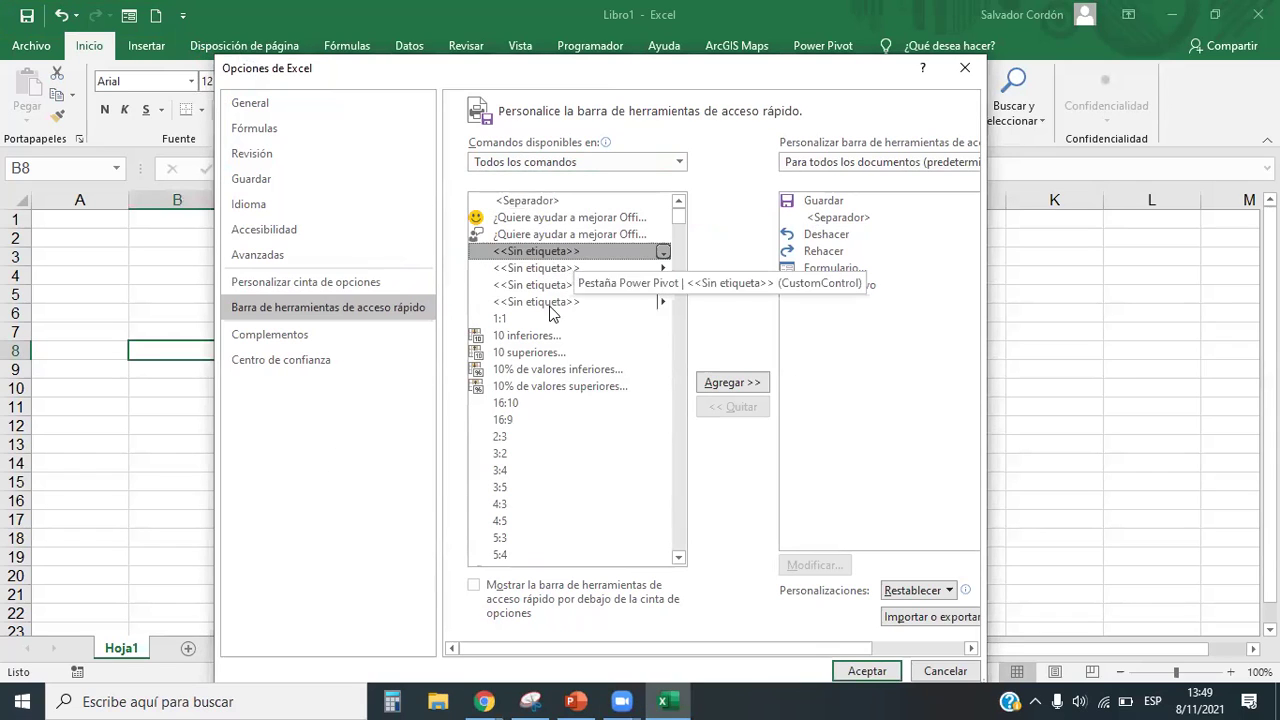
scroll(548, 322, down, 2)
scroll(583, 272, up, 2)
scroll(579, 300, down, 4)
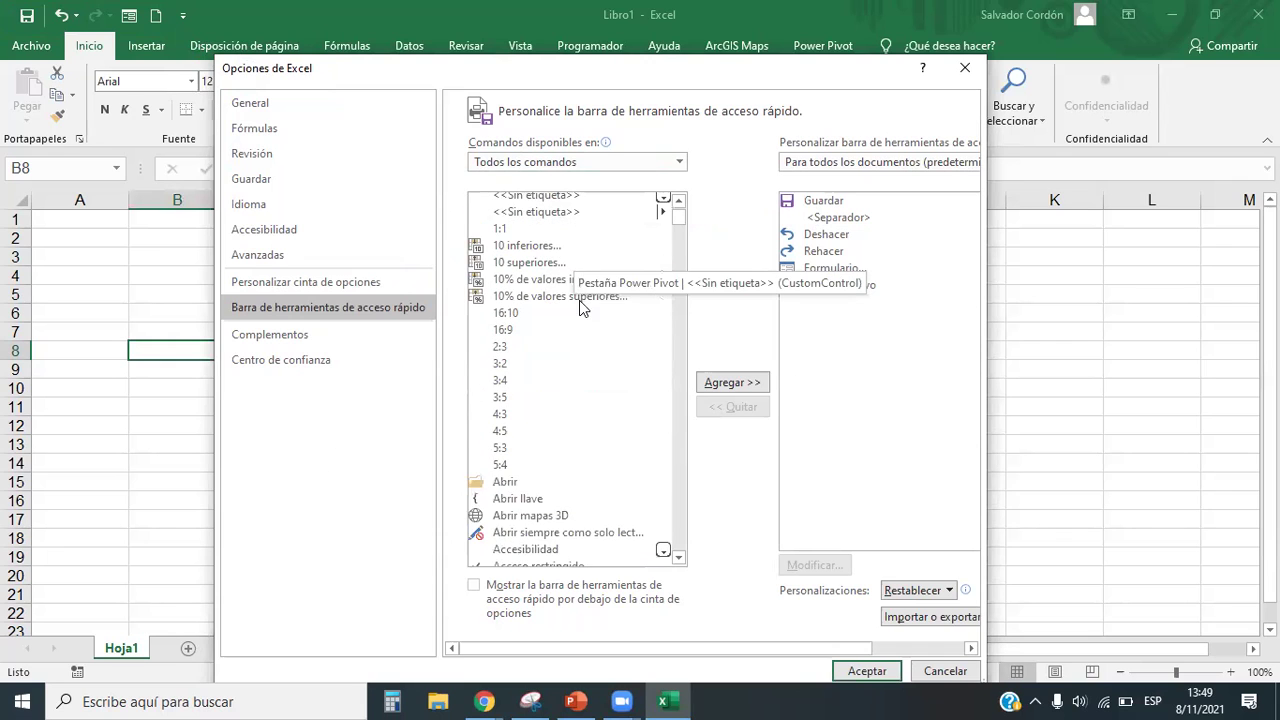
scroll(566, 332, down, 2)
scroll(556, 334, up, 4)
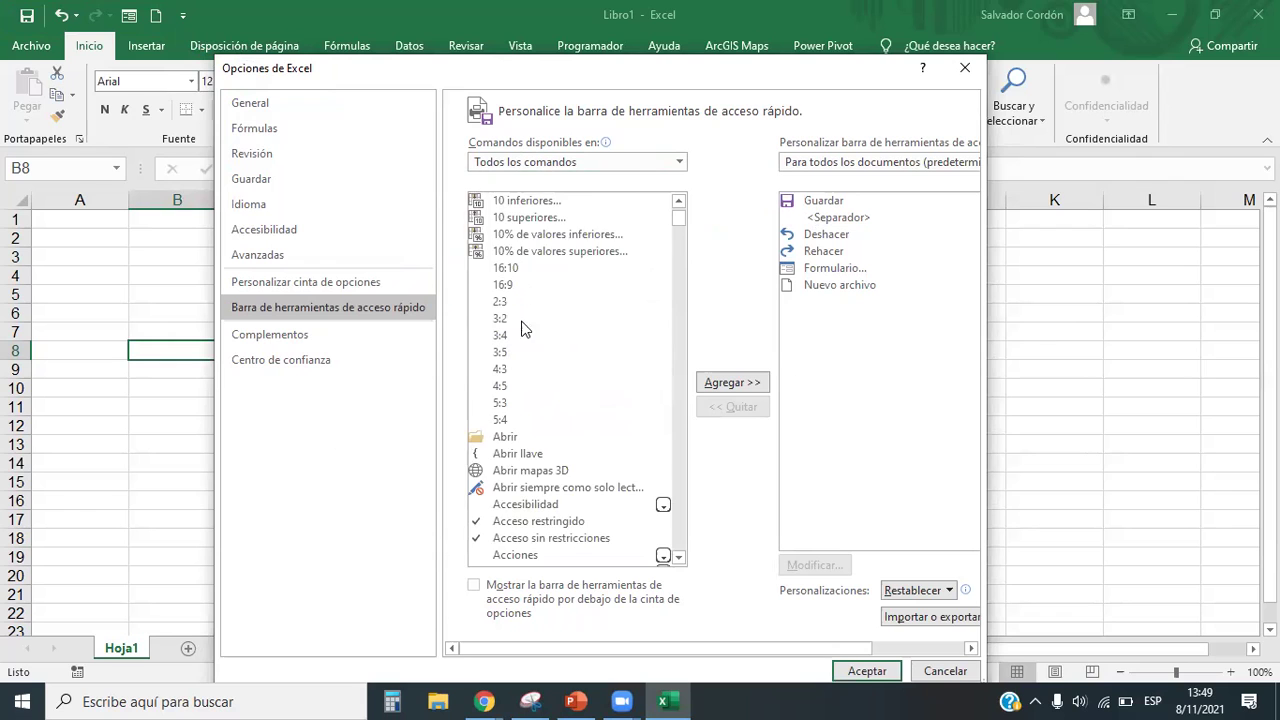
scroll(520, 332, down, 2)
scroll(520, 355, up, 3)
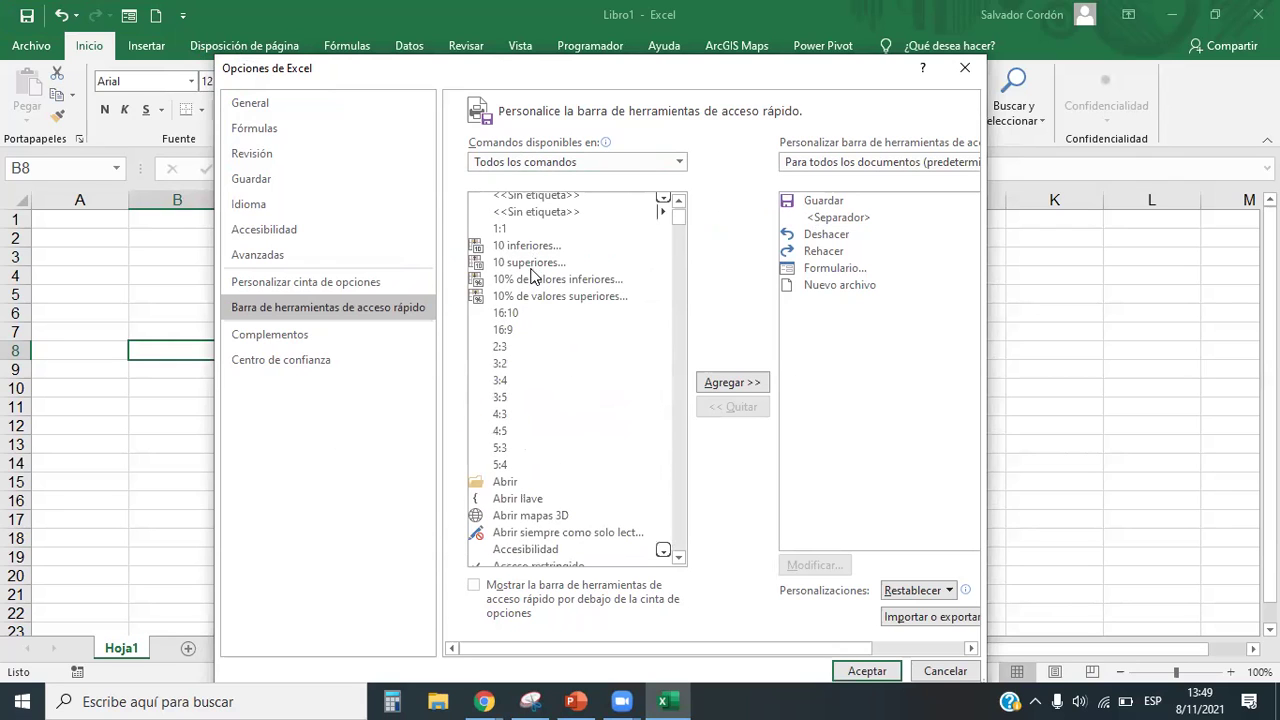
scroll(517, 360, down, 3)
scroll(519, 372, down, 11)
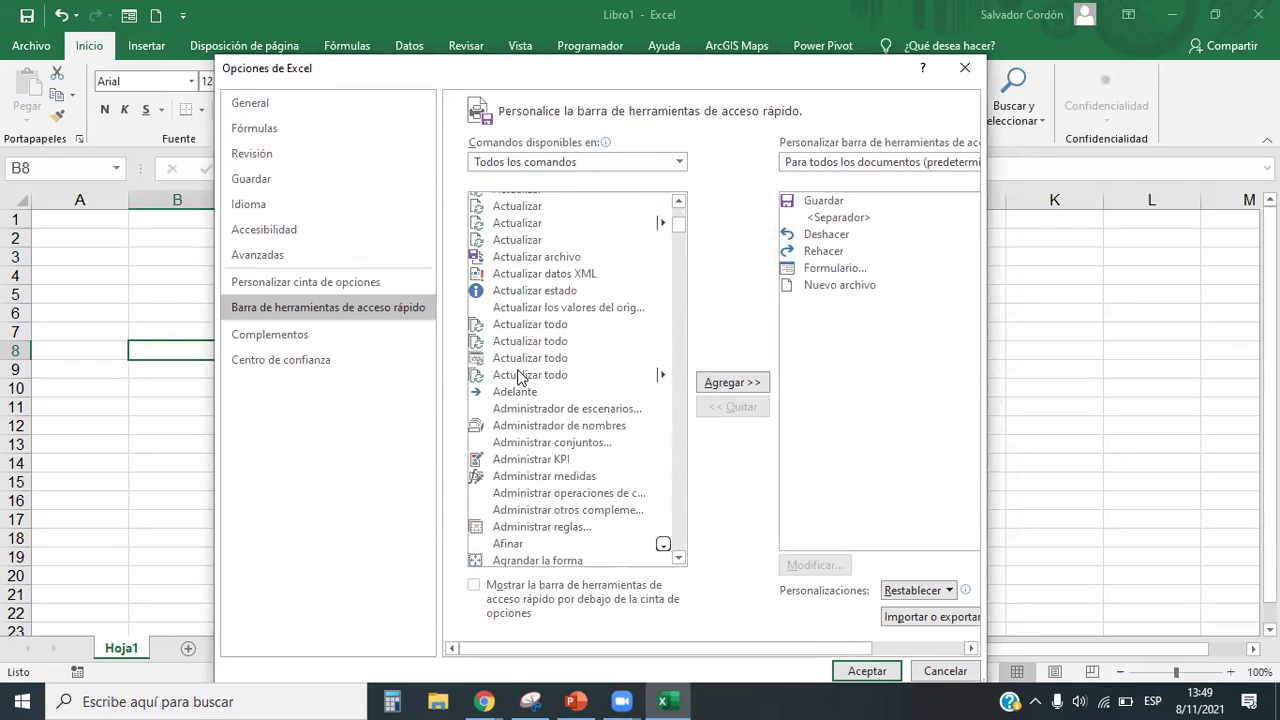
scroll(519, 378, up, 3)
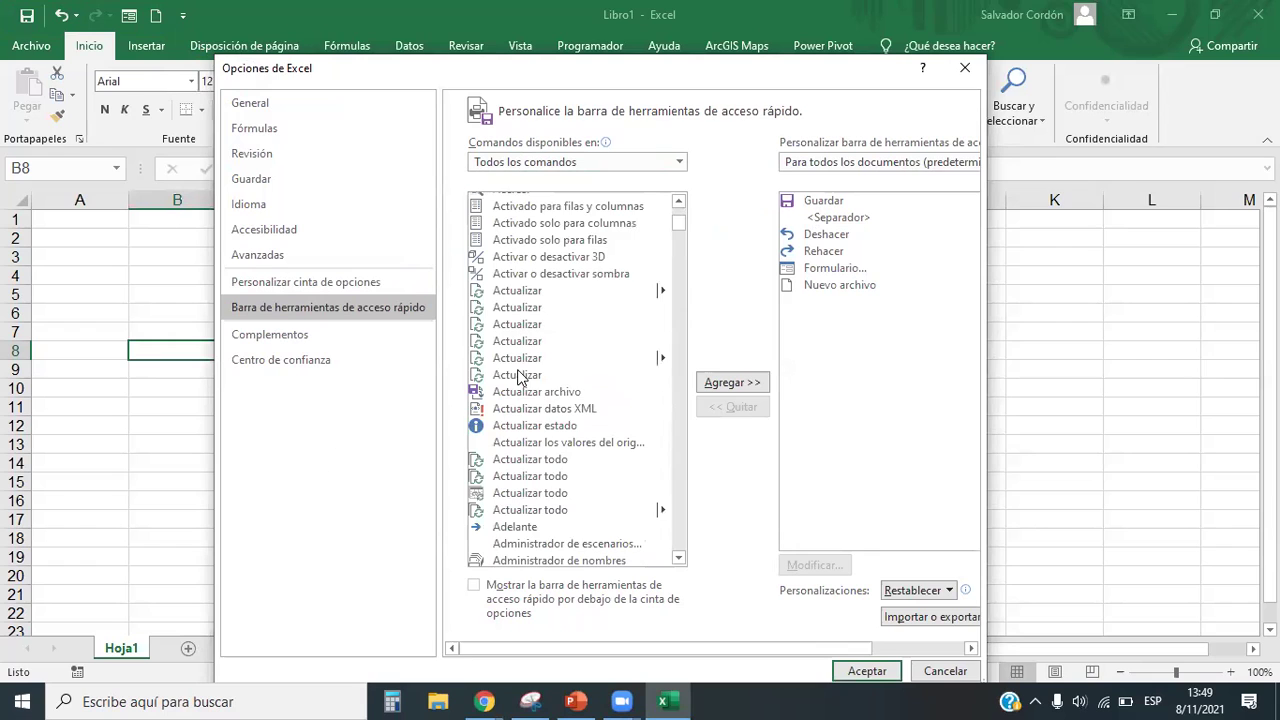
scroll(530, 380, down, 1)
scroll(530, 380, down, 3)
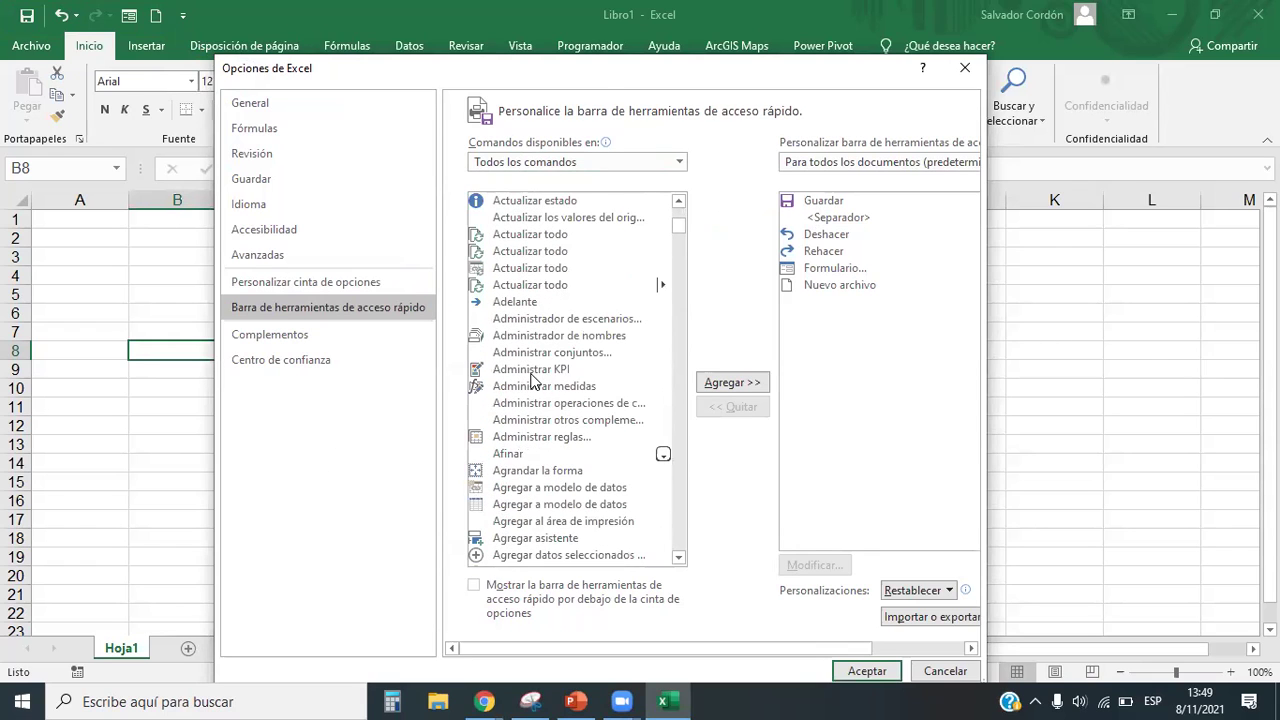
scroll(532, 380, down, 18)
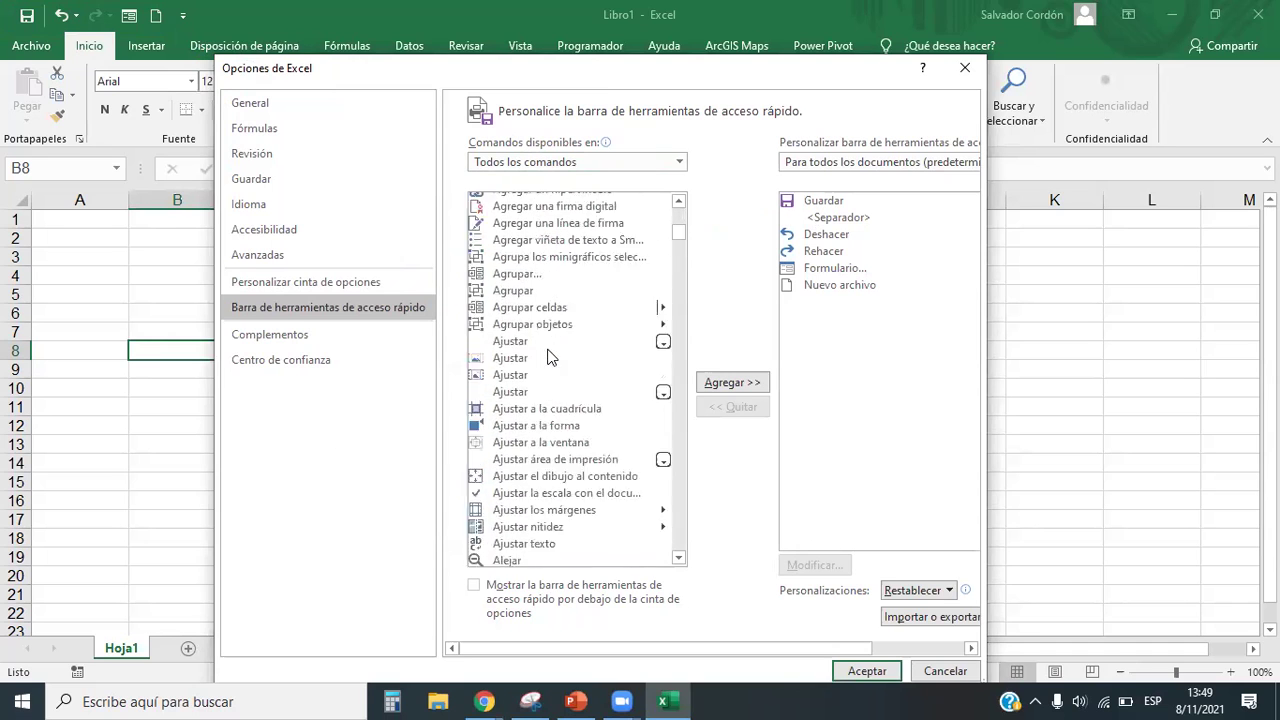
scroll(548, 358, down, 8)
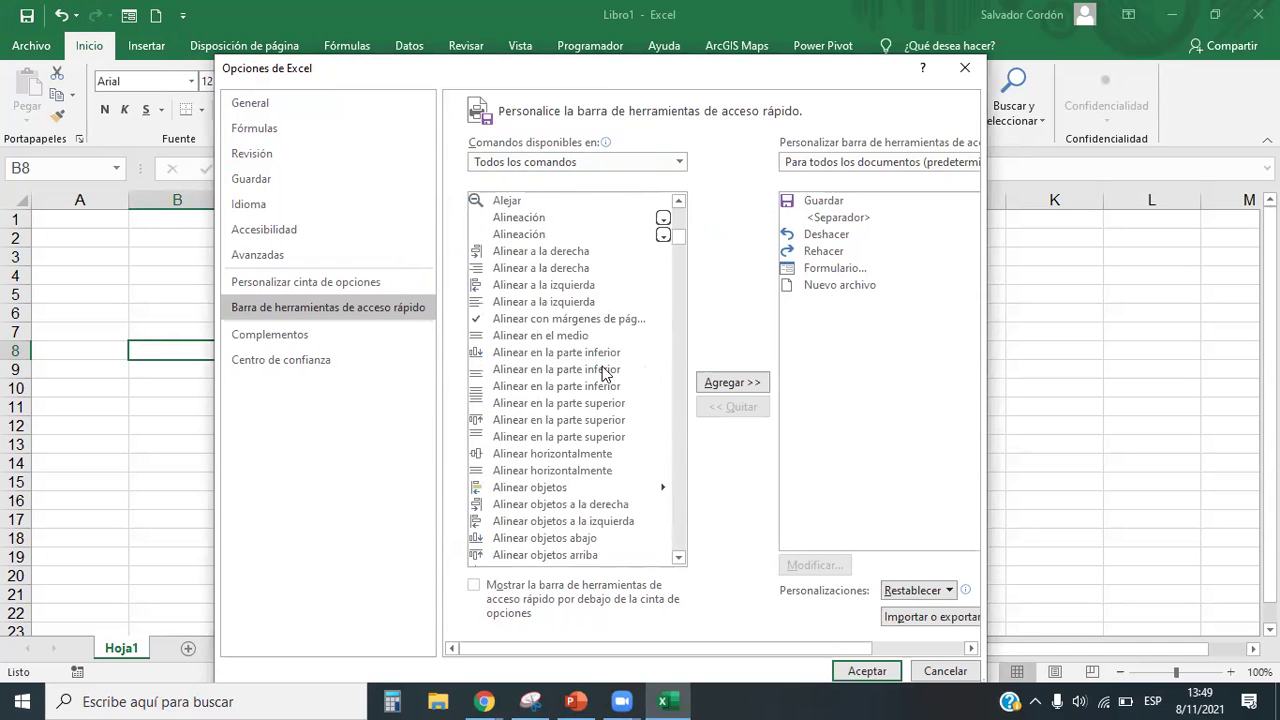
scroll(603, 374, down, 20)
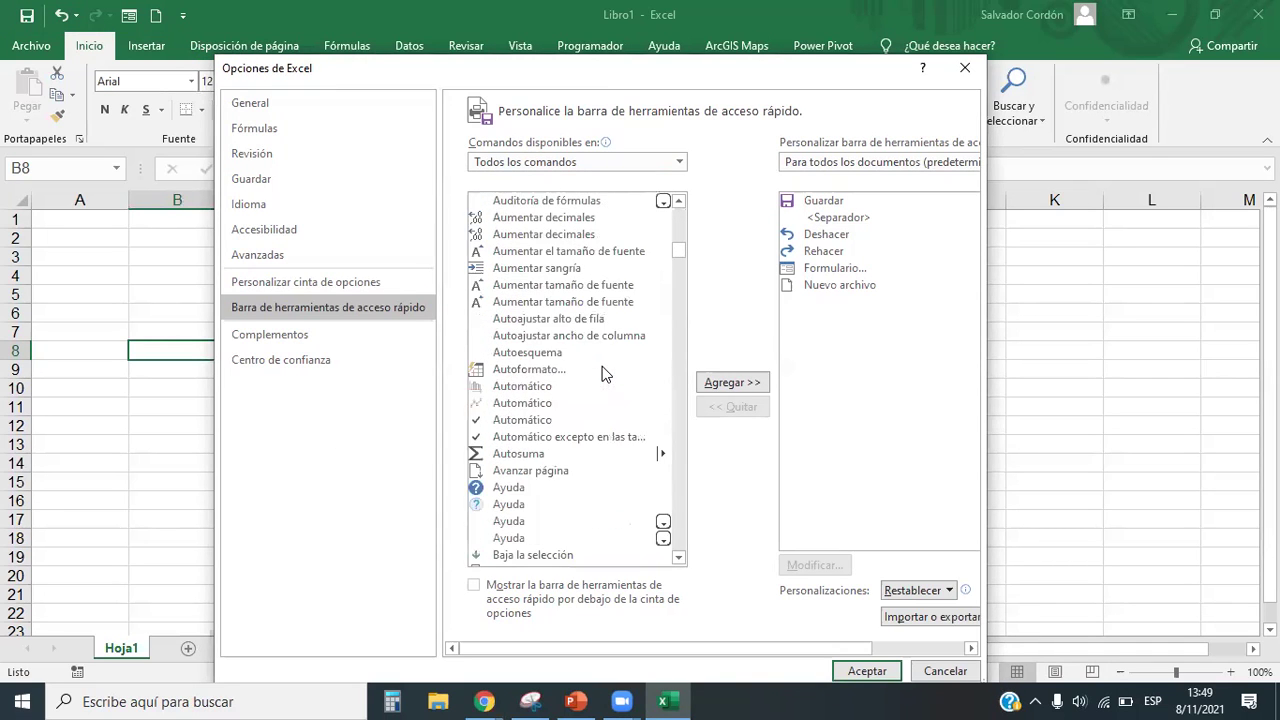
scroll(603, 373, down, 20)
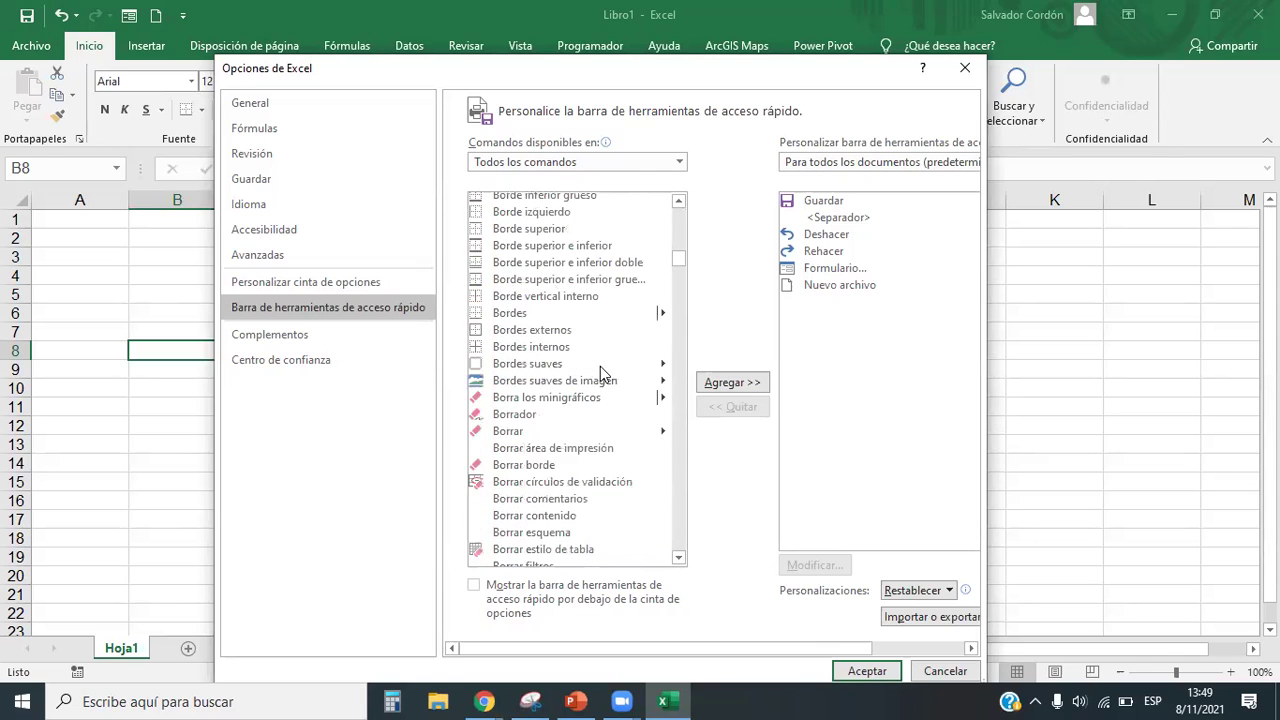
scroll(600, 367, down, 1)
scroll(600, 368, up, 13)
scroll(601, 375, up, 5)
scroll(601, 374, down, 6)
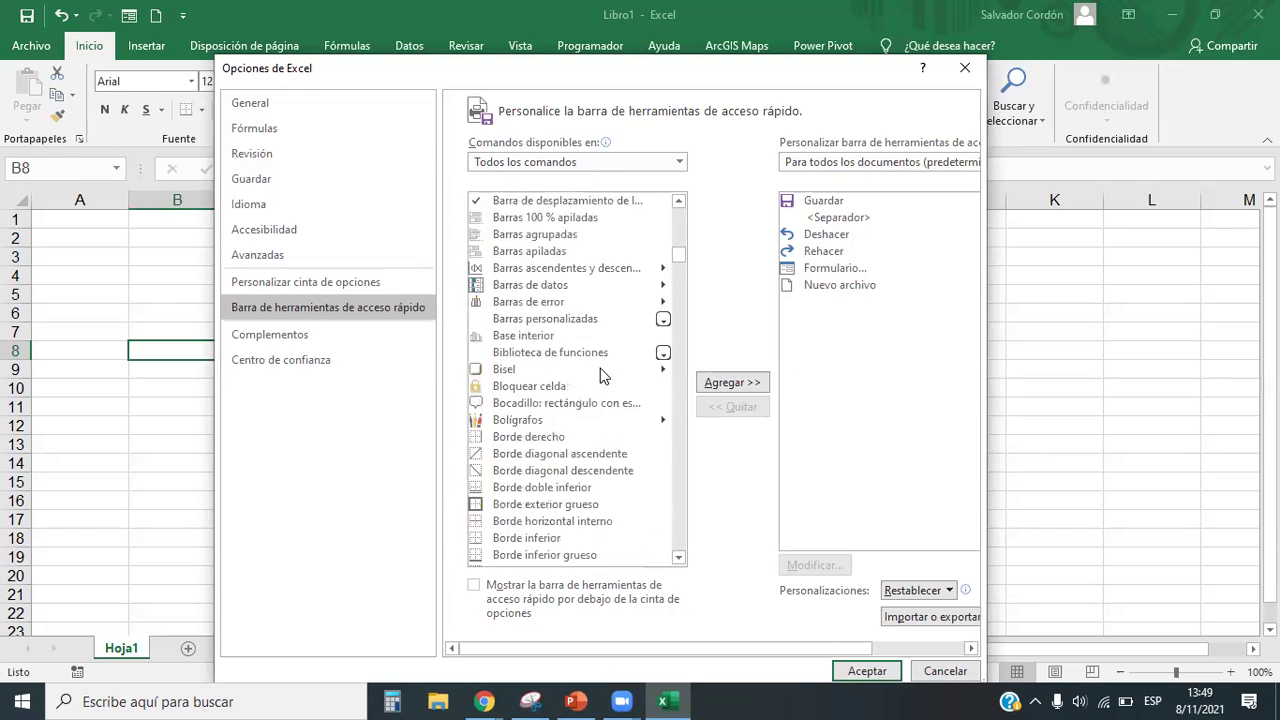
scroll(600, 368, down, 4)
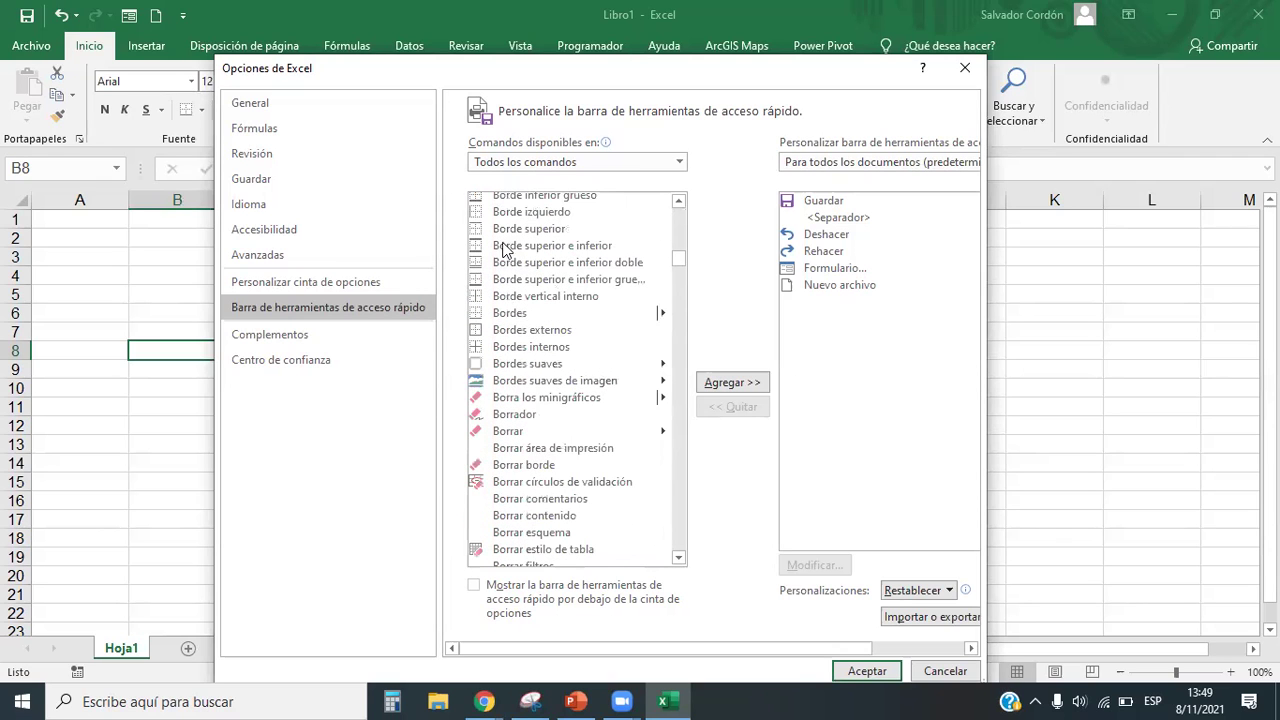
scroll(512, 340, up, 3)
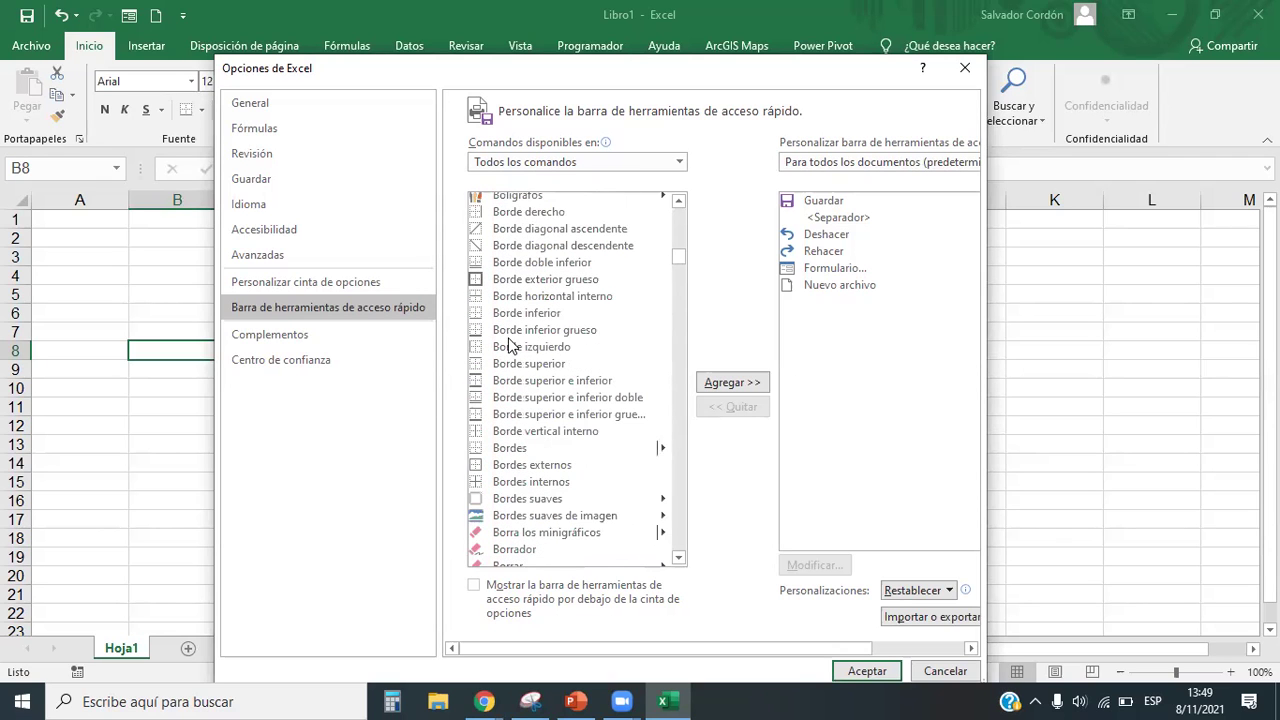
click(522, 284)
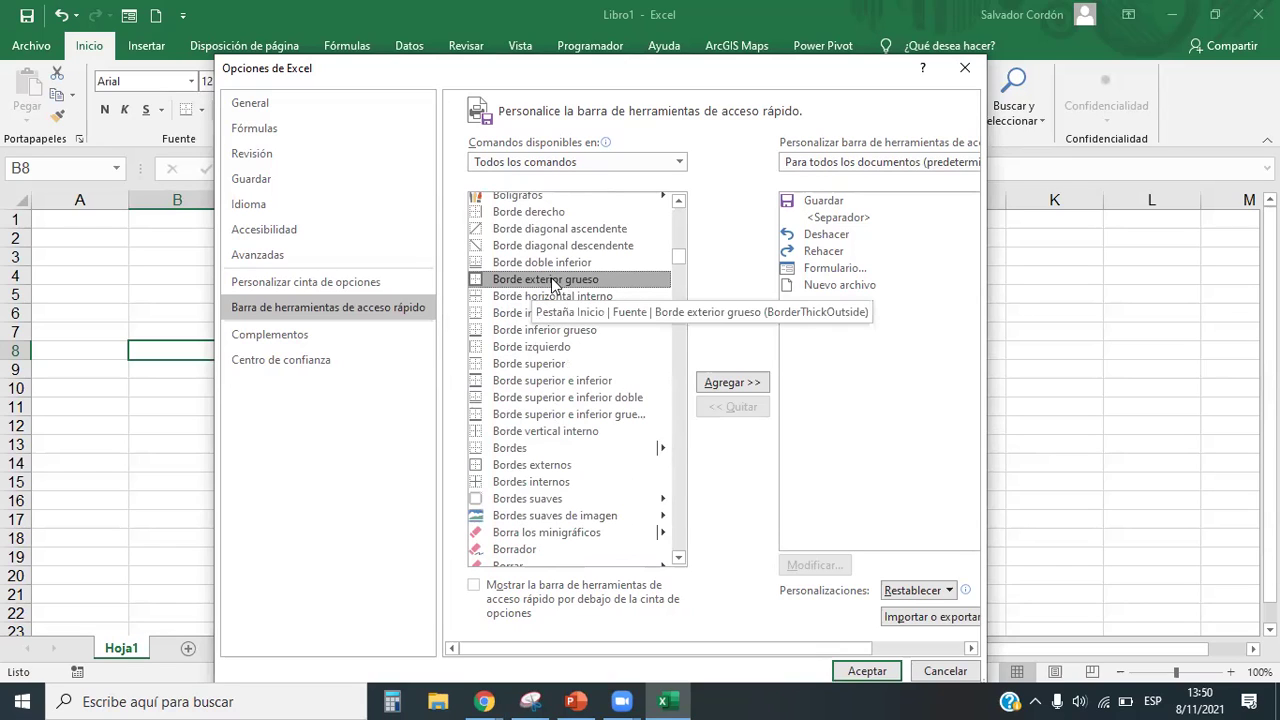
click(731, 386)
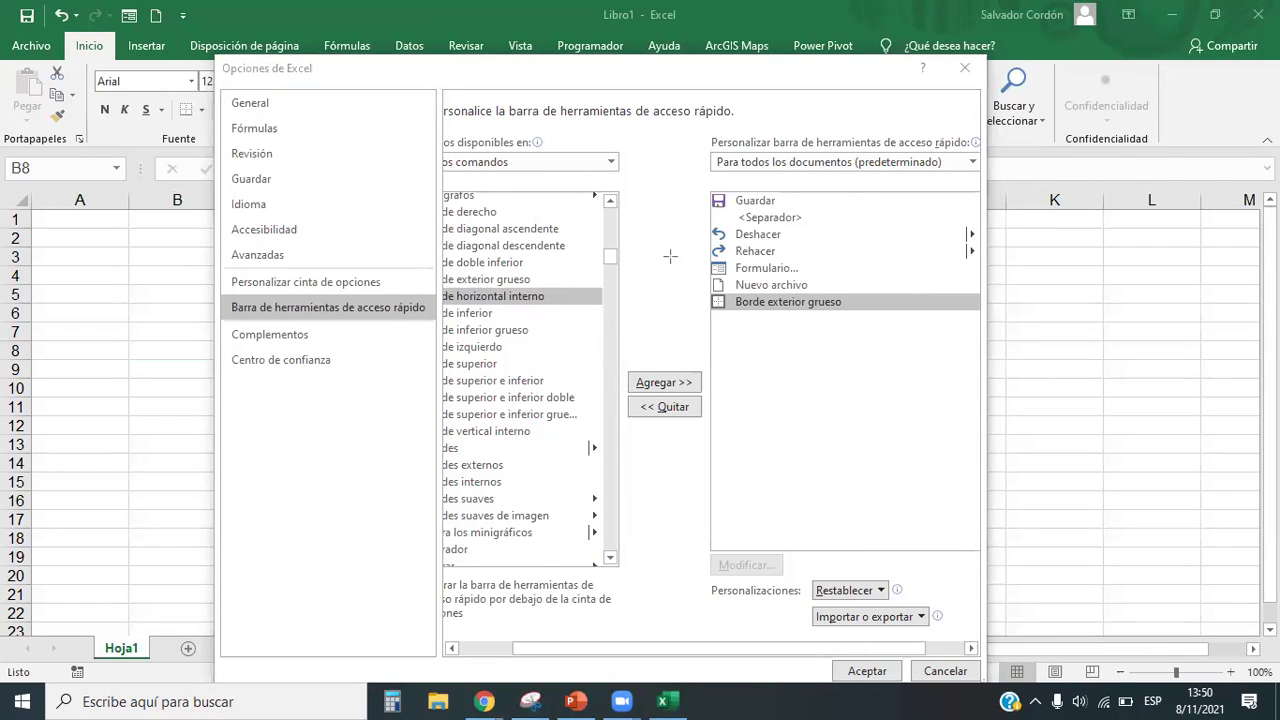
Add Borde horizontal interno to the quick access toolbar list.
mouse_move(706, 298)
mouse_down()
mouse_move(612, 246)
mouse_move(157, 74)
mouse_move(143, 38)
mouse_move(176, 24)
mouse_up()
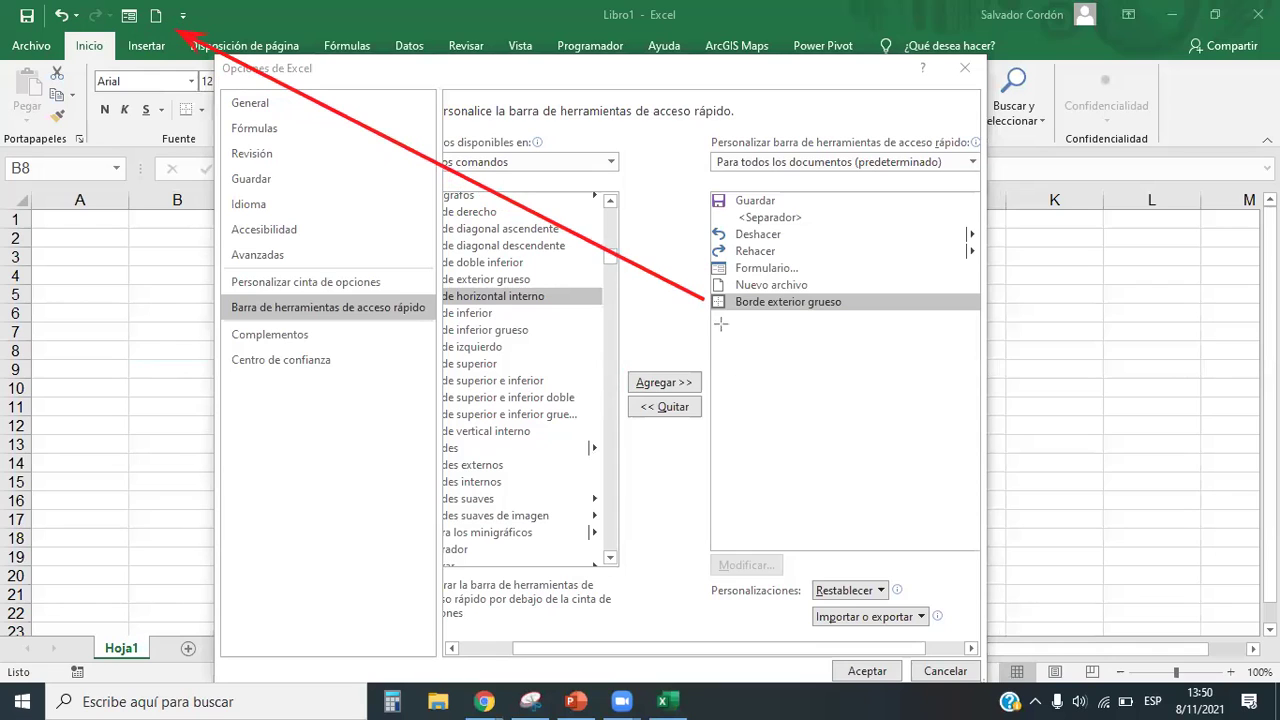
drag(708, 286, 133, 30)
key(ctrl+z)
drag(706, 300, 648, 238)
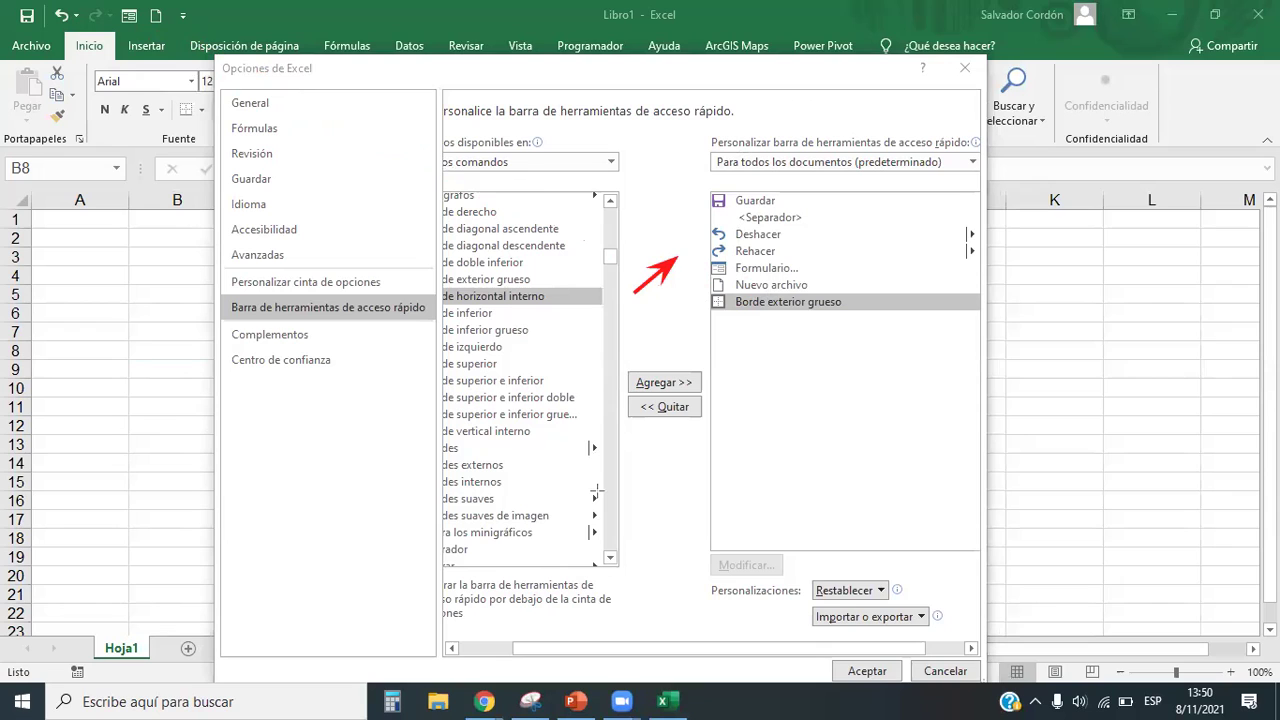
click(666, 383)
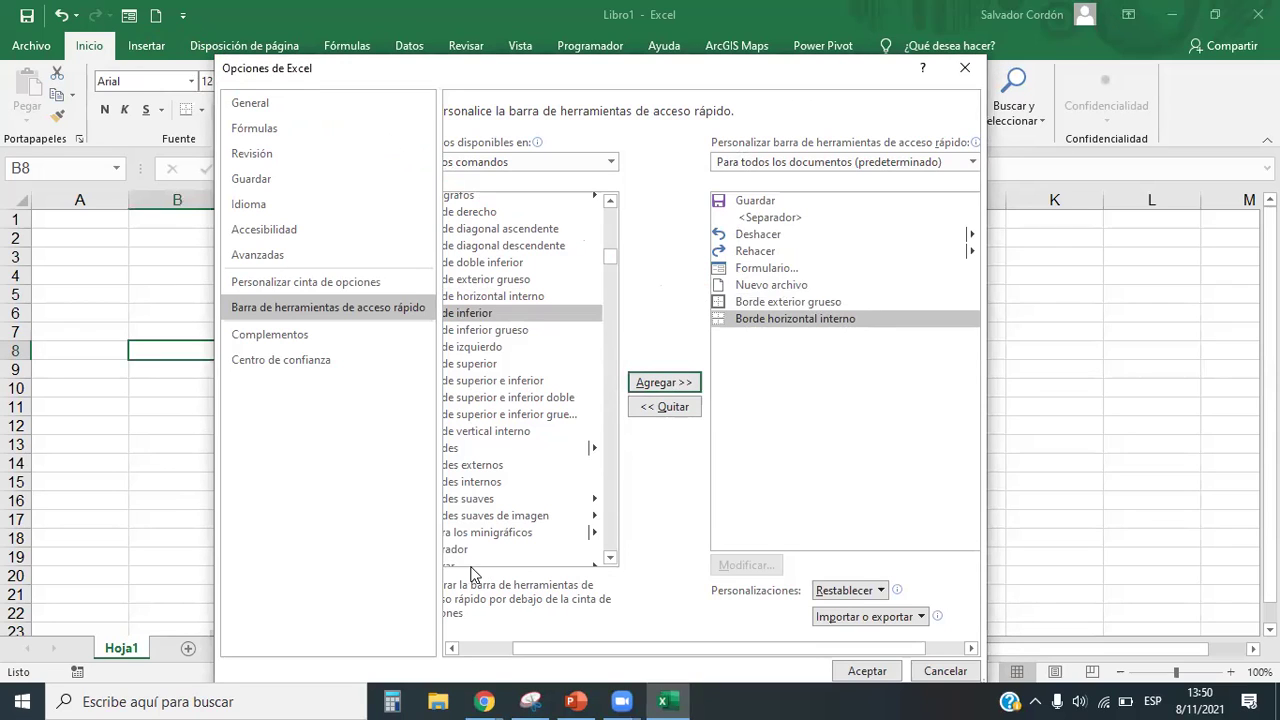
Add Bordes suaves de imagen and Borrar todo dinámico to the toolbar list.
double_click(550, 516)
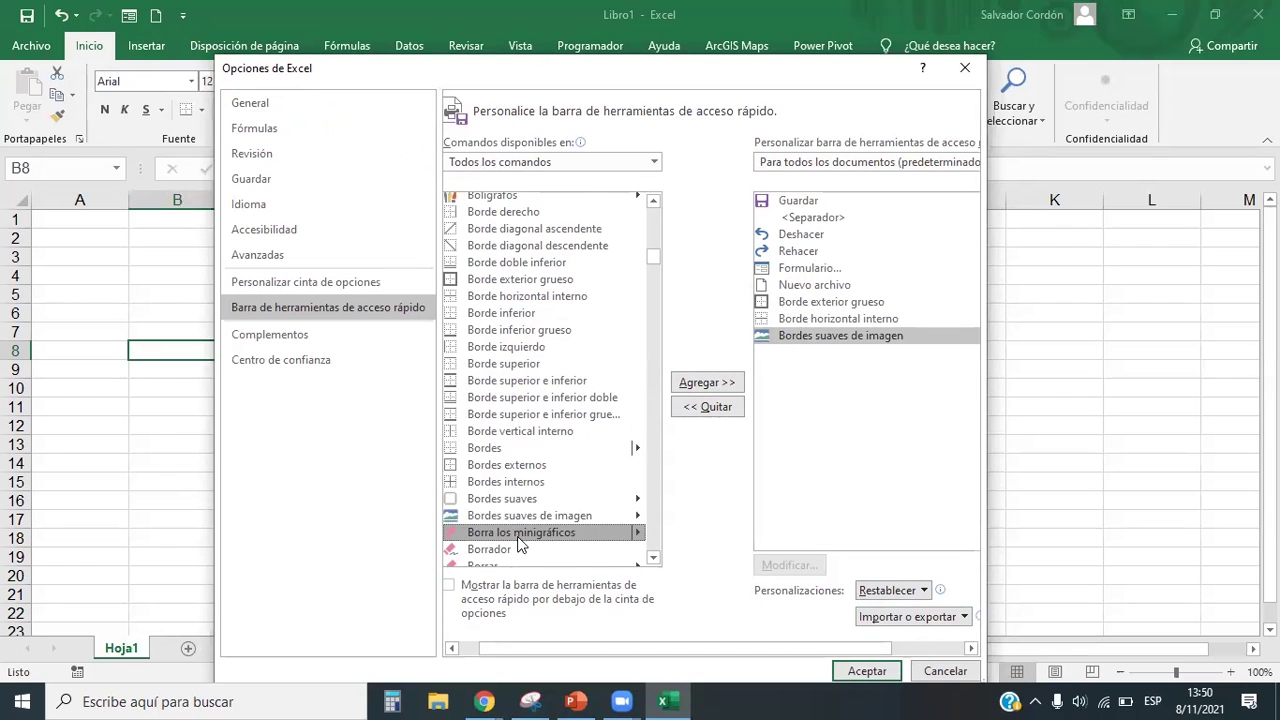
scroll(522, 545, down, 2)
scroll(531, 476, down, 9)
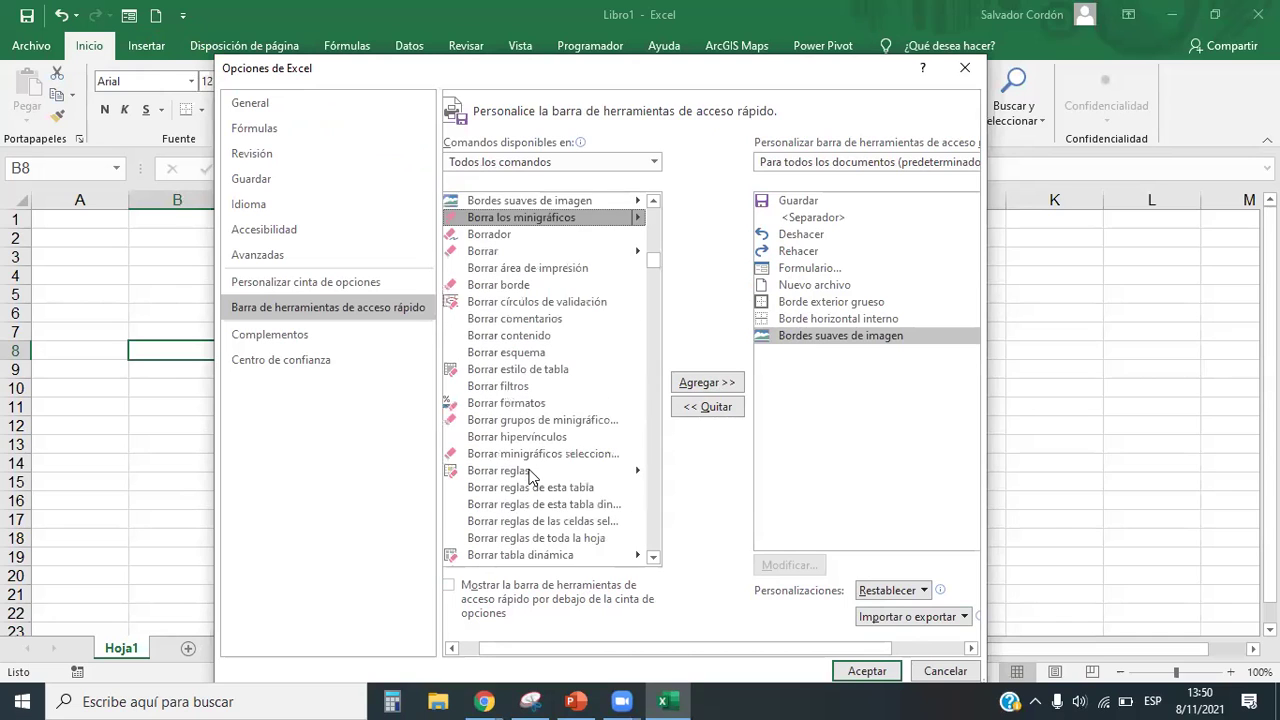
double_click(512, 366)
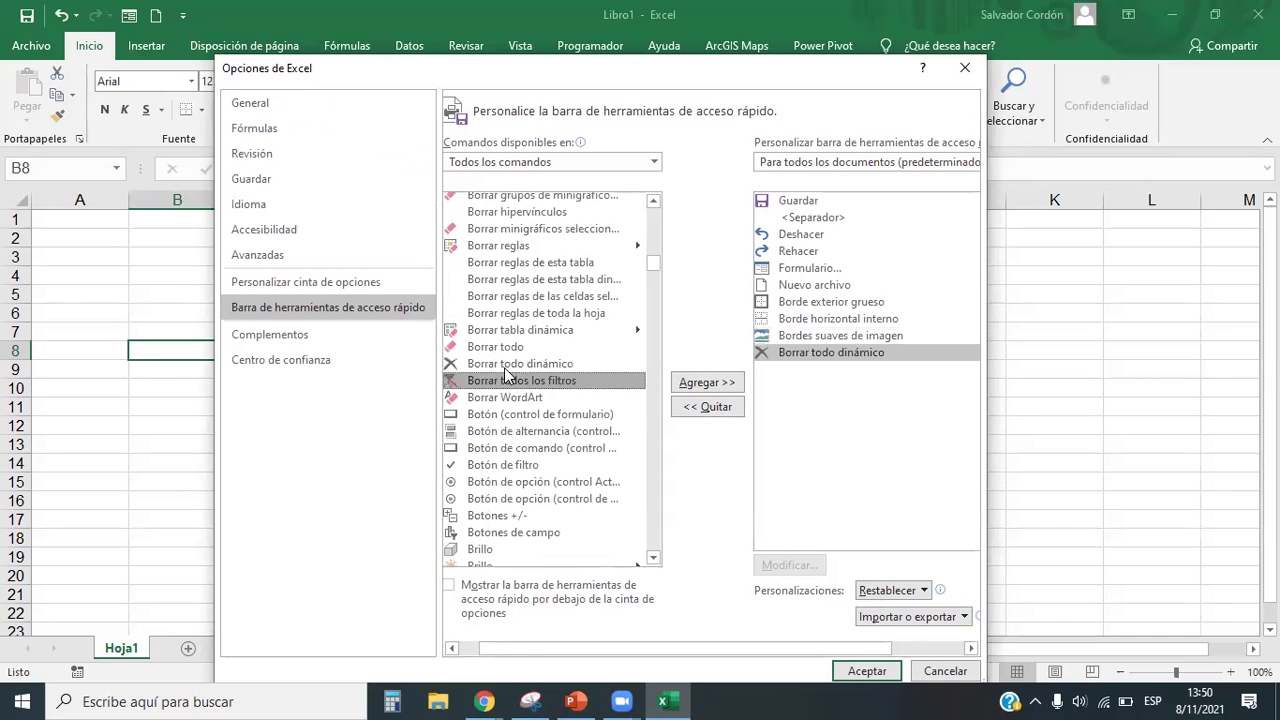
Add Color de relleno to the end of the toolbar list.
scroll(517, 422, down, 4)
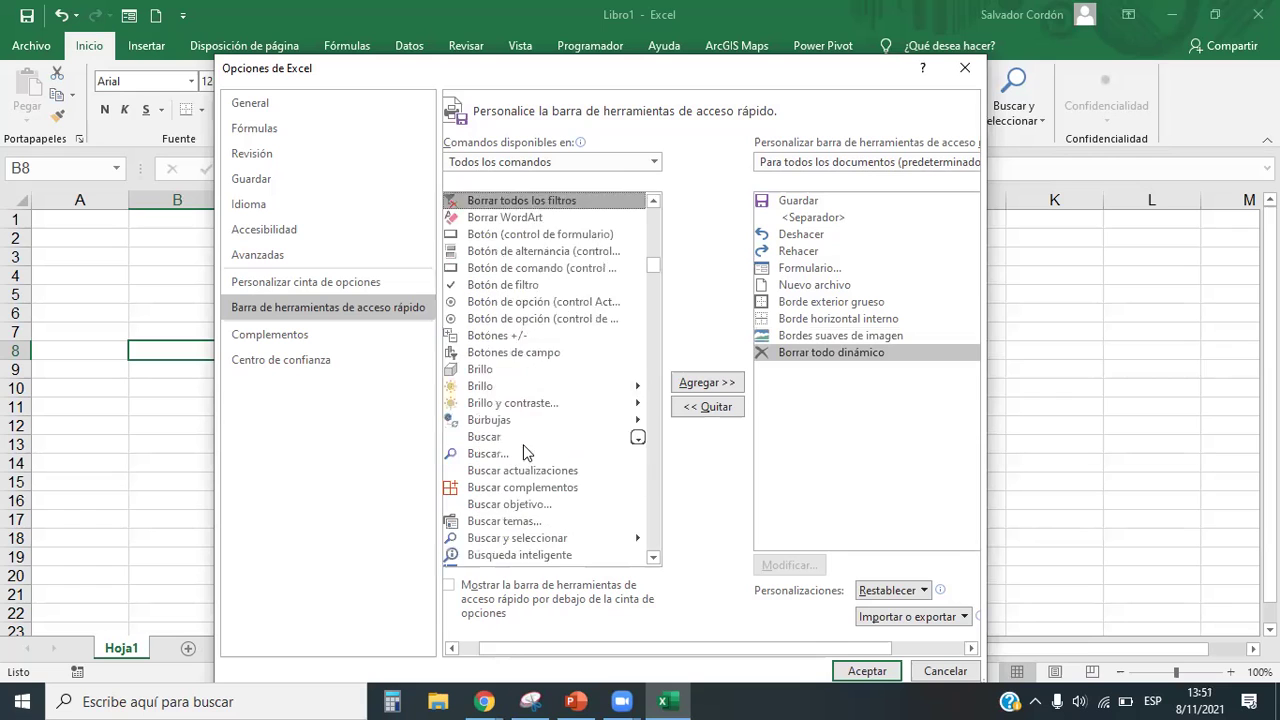
scroll(571, 457, down, 4)
scroll(521, 430, down, 10)
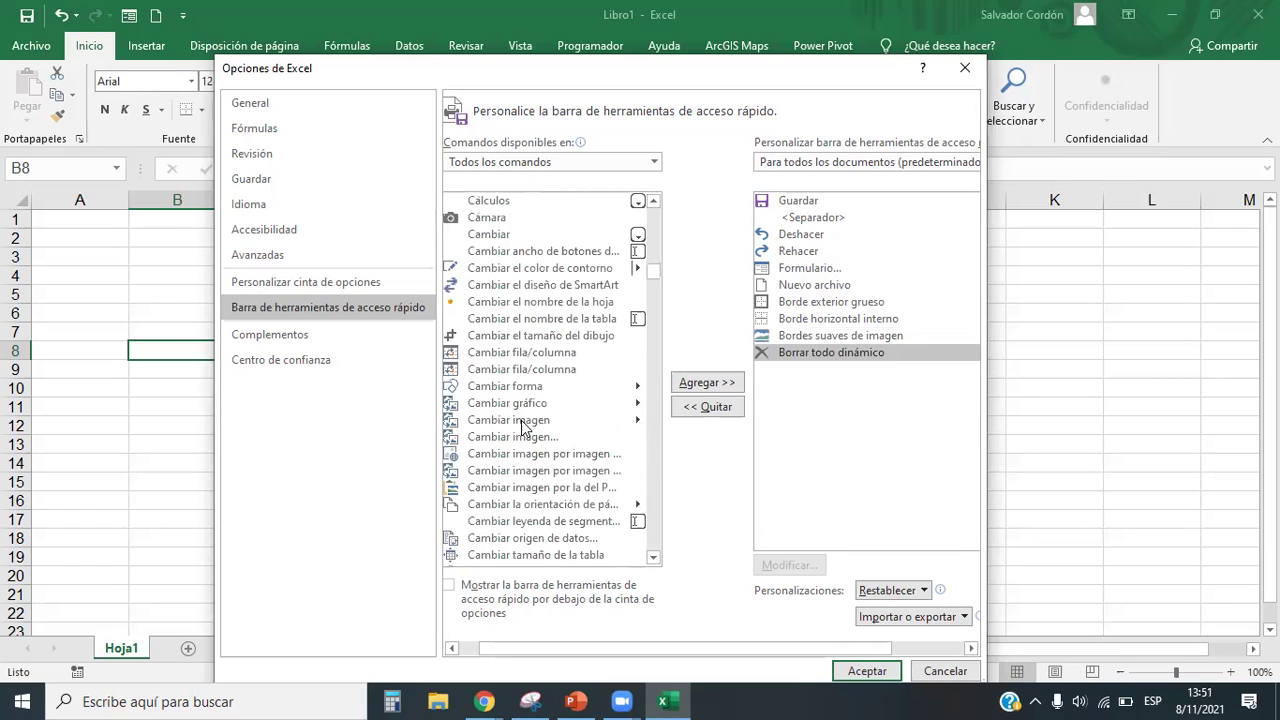
scroll(510, 442, down, 7)
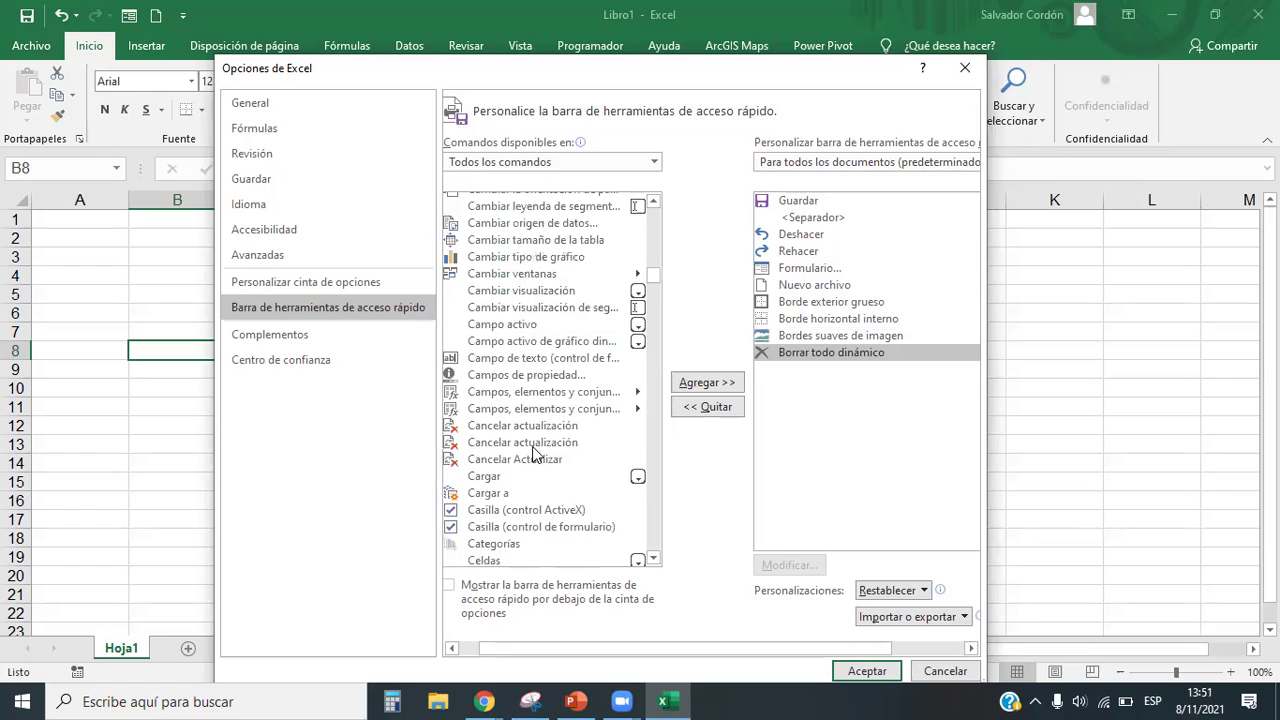
scroll(570, 433, up, 1)
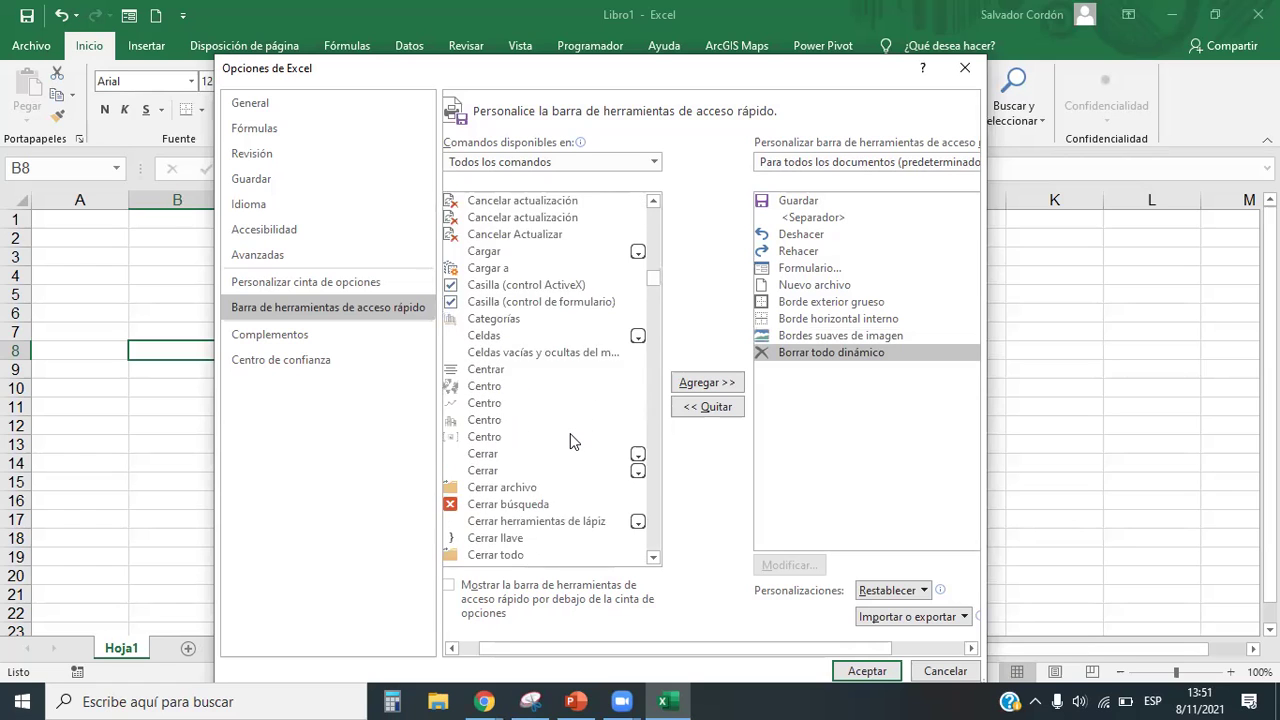
scroll(570, 433, down, 4)
scroll(497, 334, down, 13)
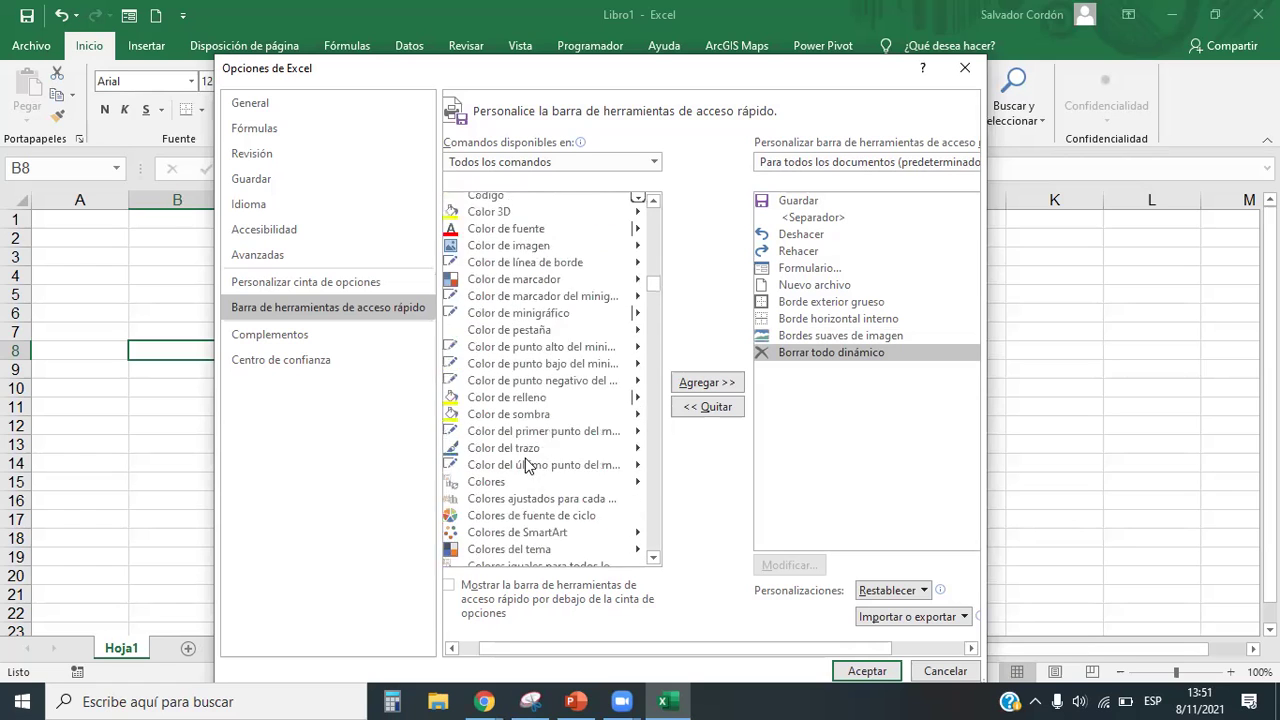
scroll(527, 465, down, 1)
scroll(527, 465, up, 4)
scroll(527, 465, down, 3)
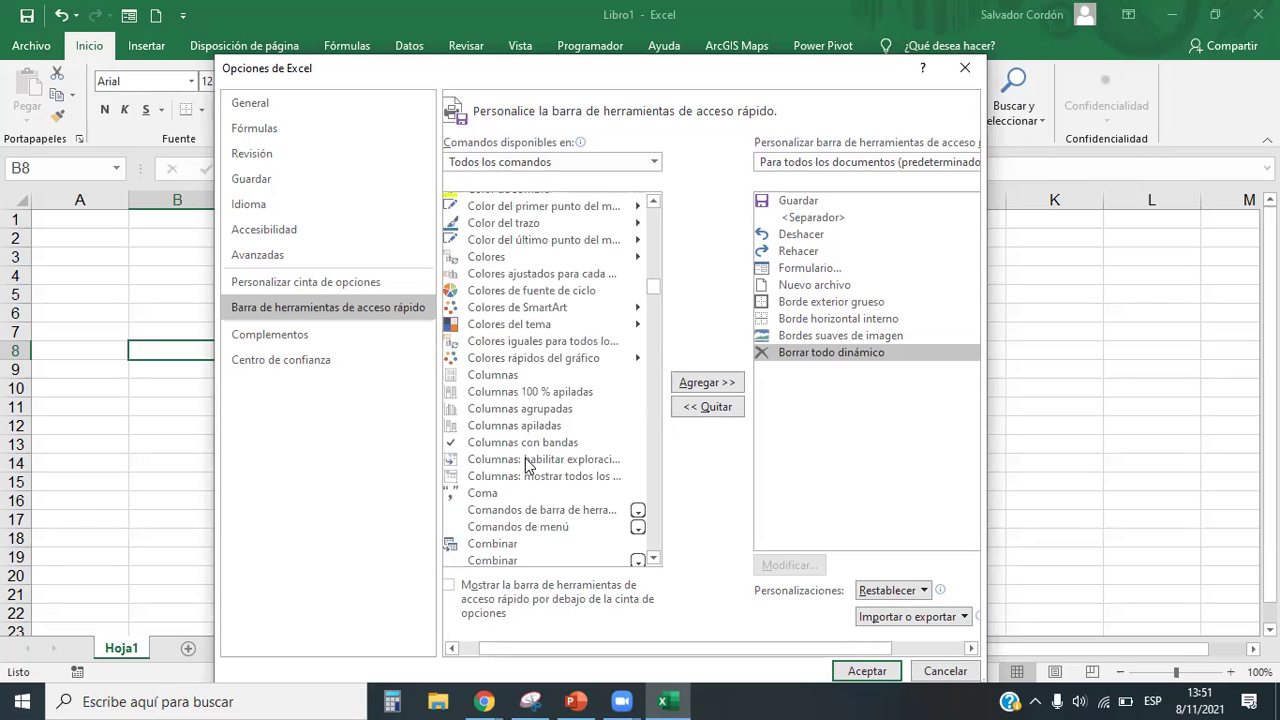
scroll(540, 381, up, 2)
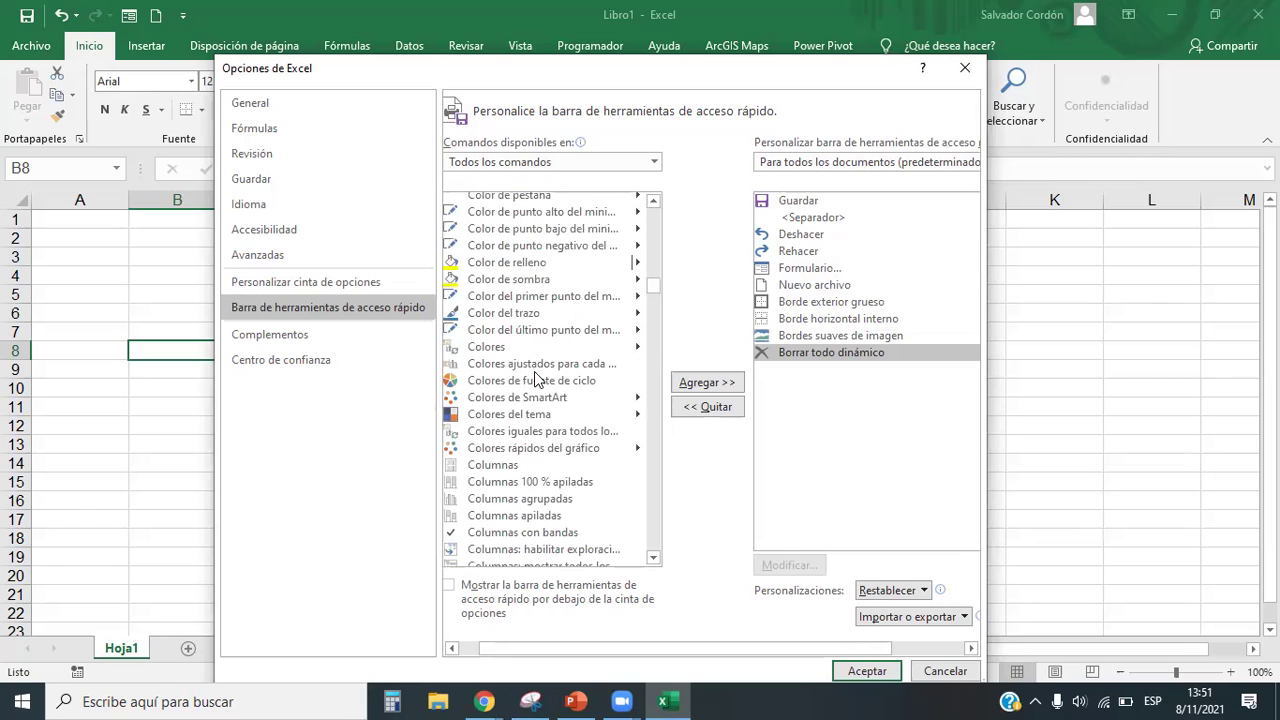
double_click(521, 262)
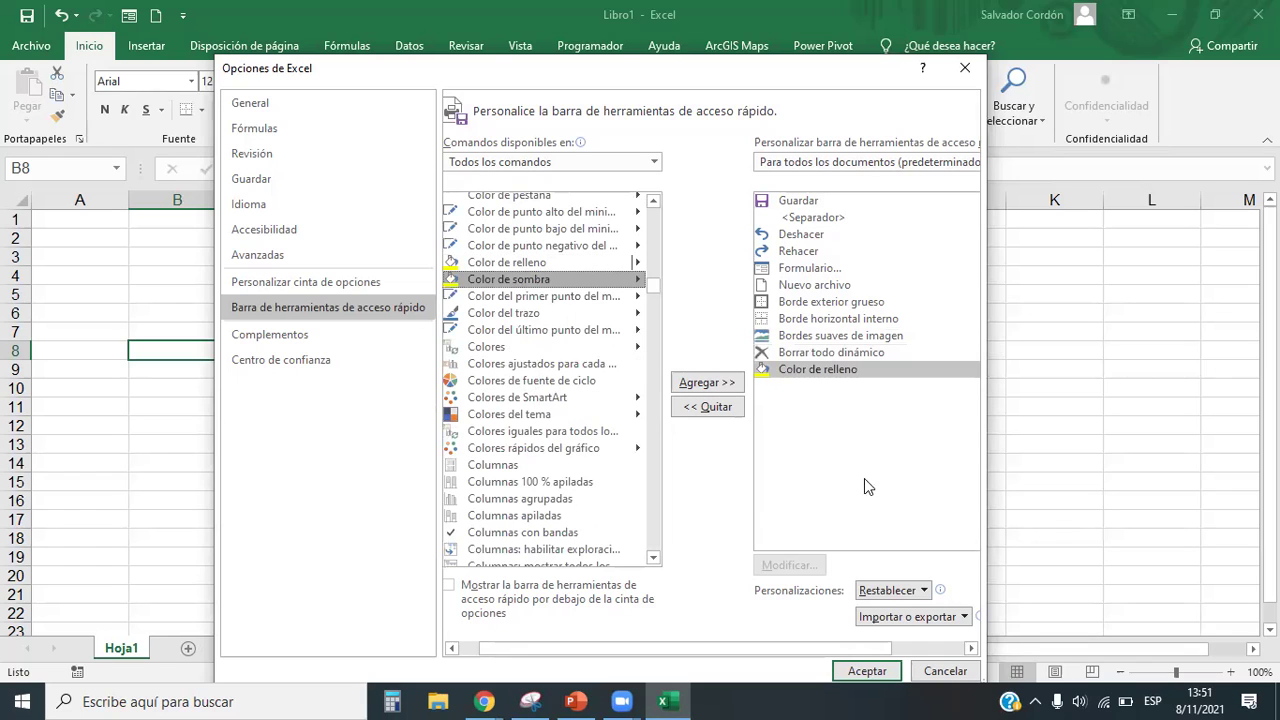
drag(607, 68, 559, 23)
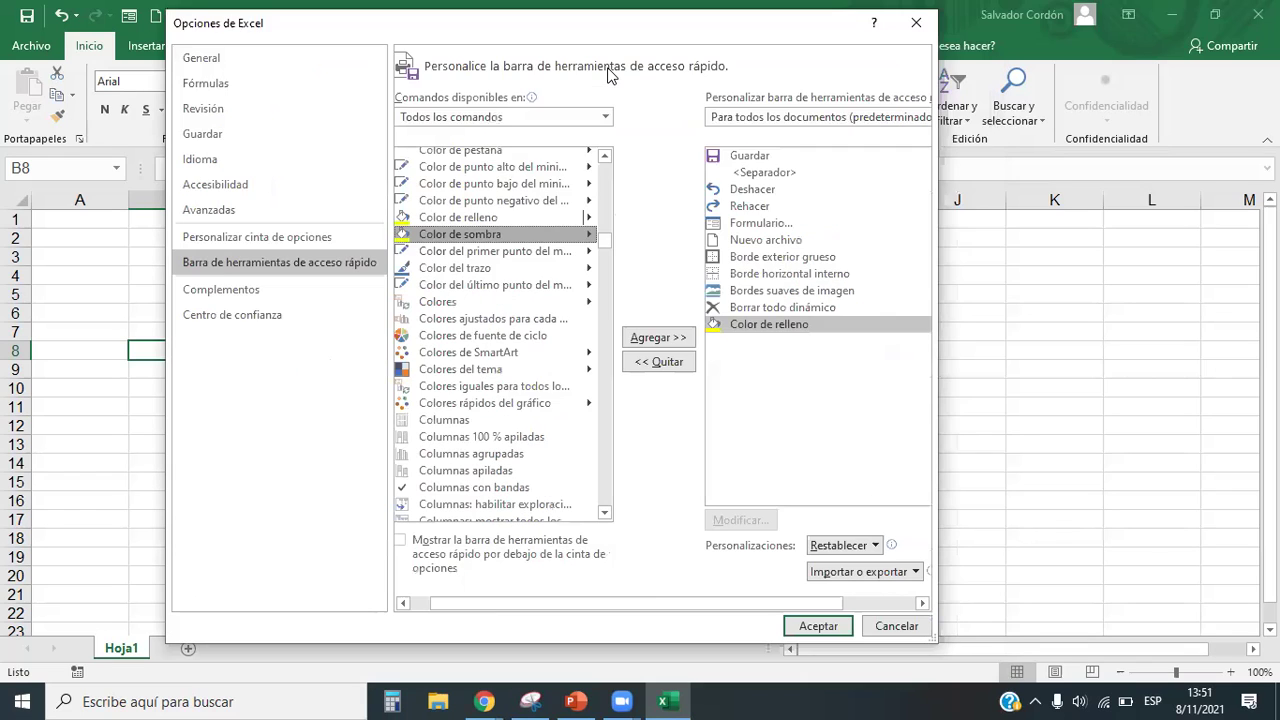
Accept the Quick Access Toolbar changes, then close Excel with 'No guardar'.
click(815, 627)
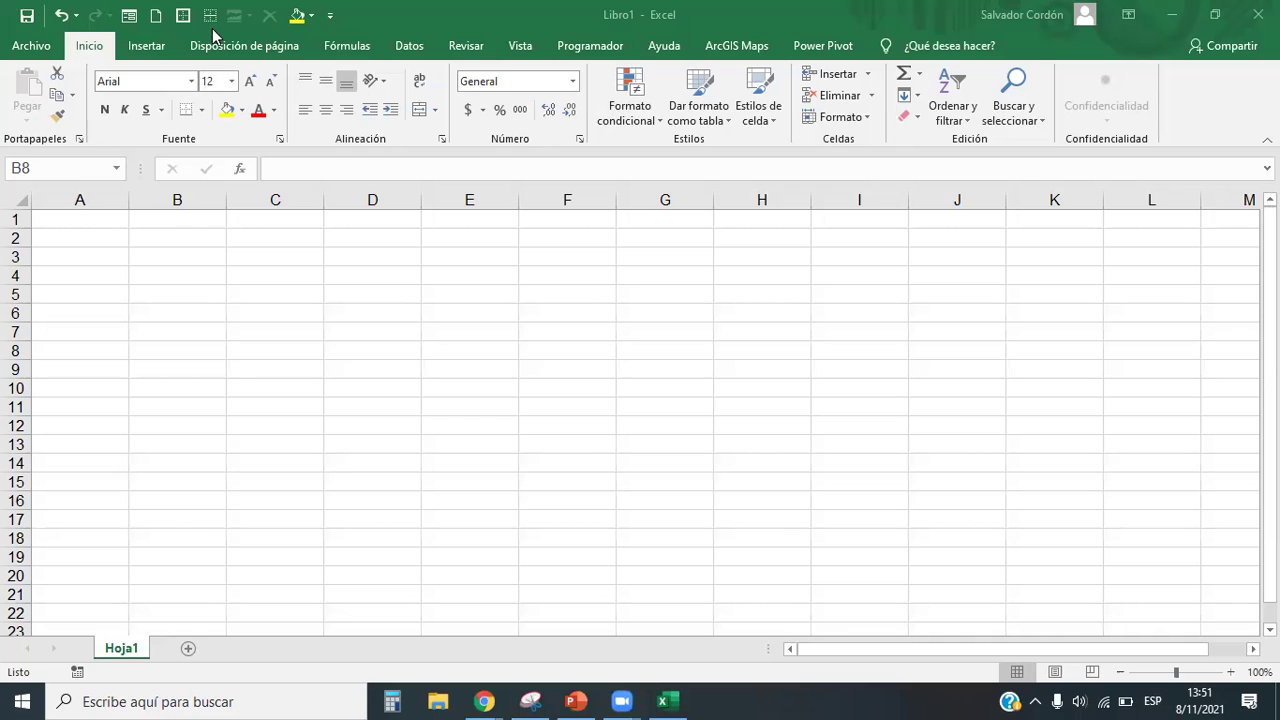
click(1258, 14)
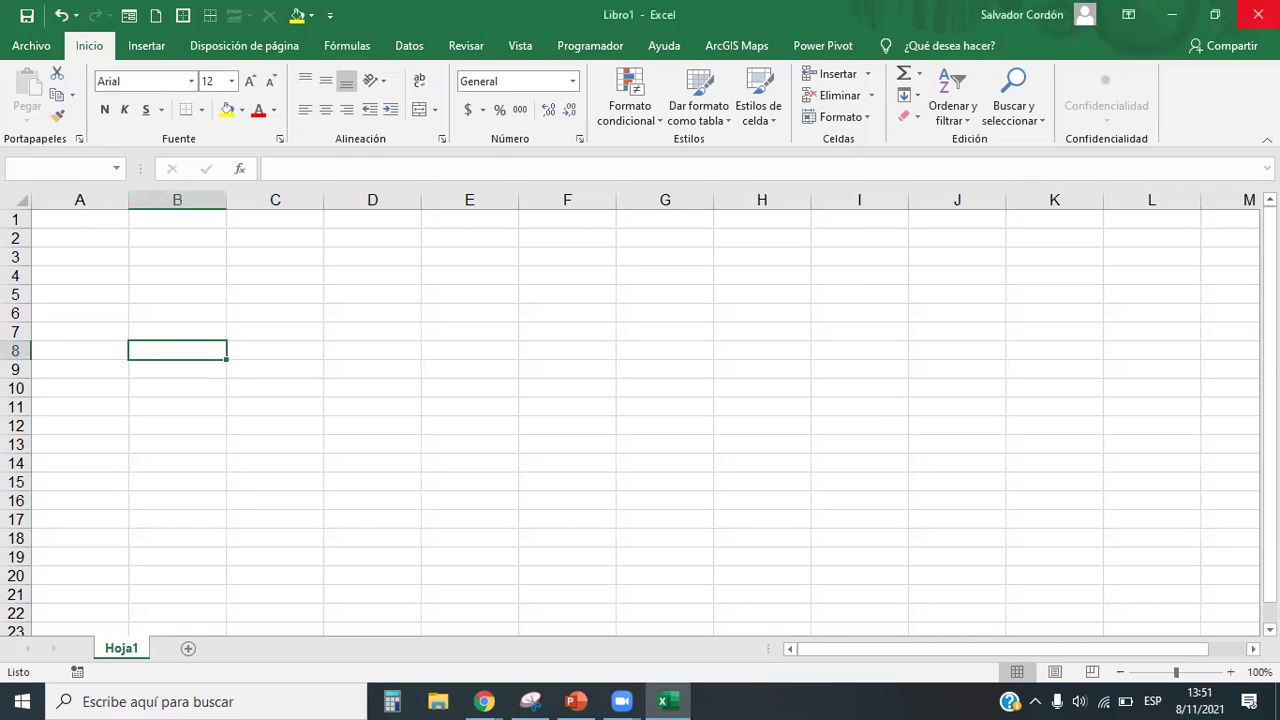
click(708, 464)
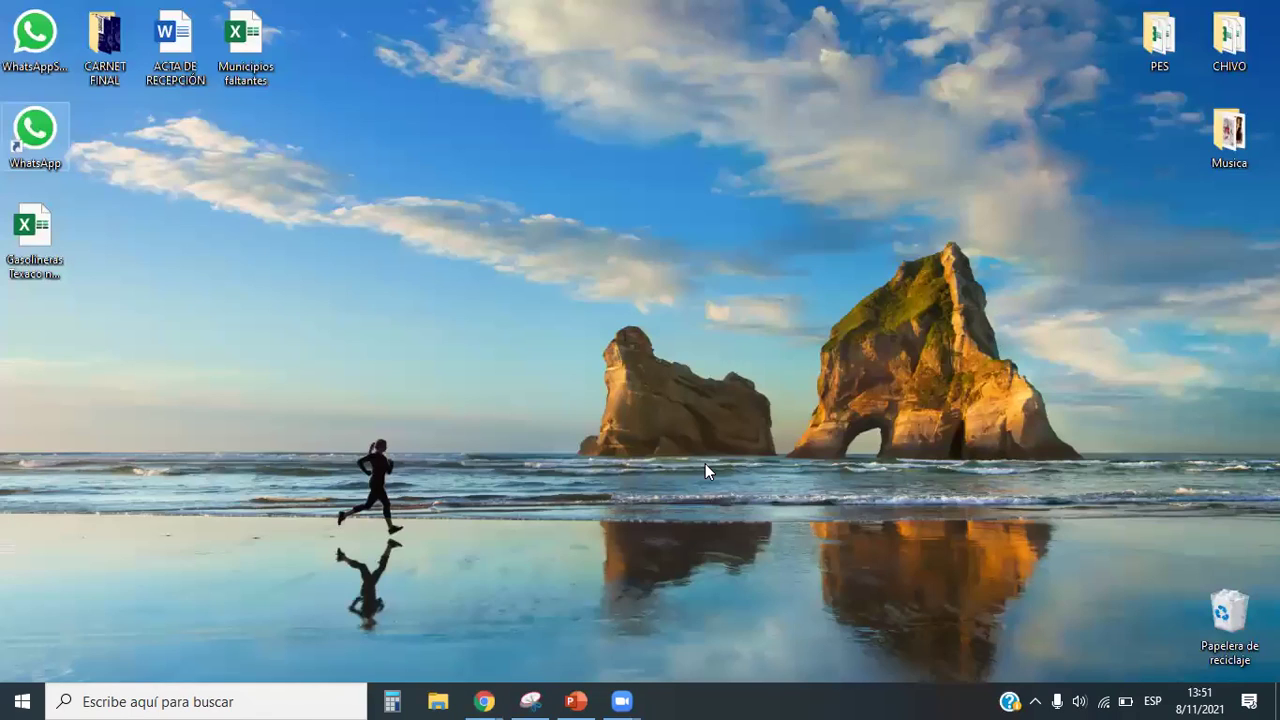
Relaunch Excel from the recent apps in Windows search and create a blank workbook.
click(242, 700)
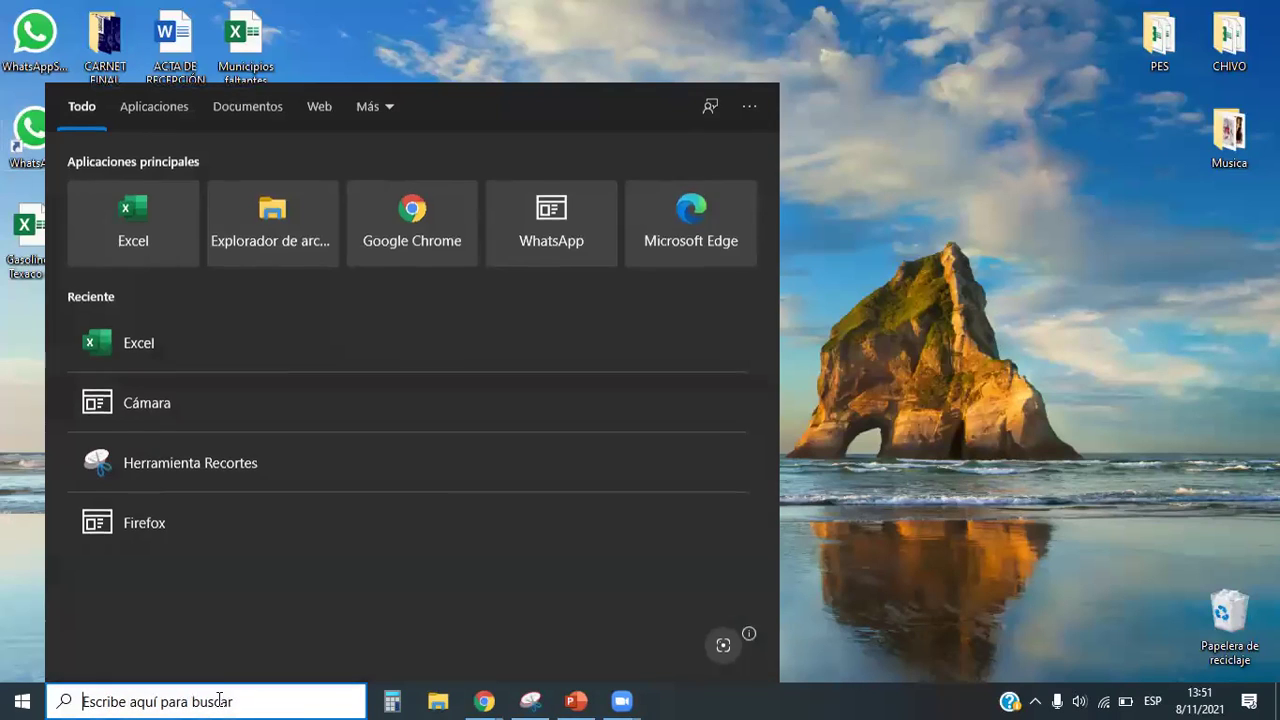
click(152, 350)
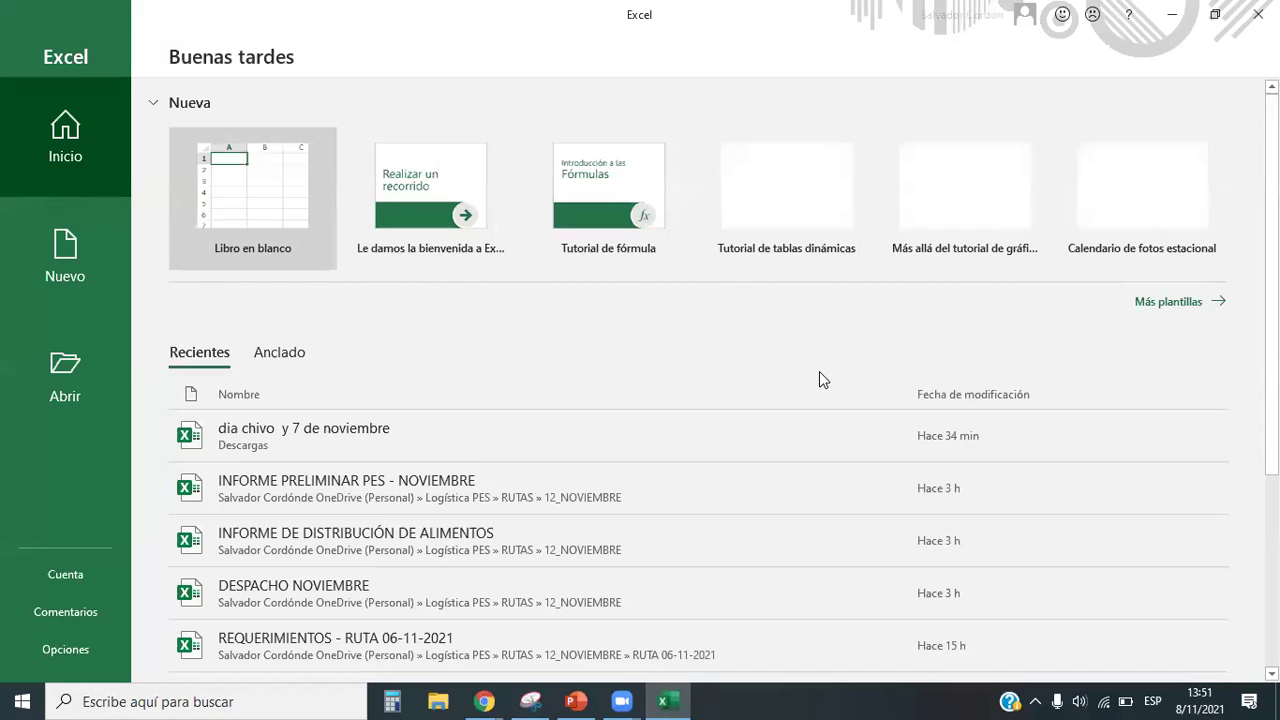
click(253, 224)
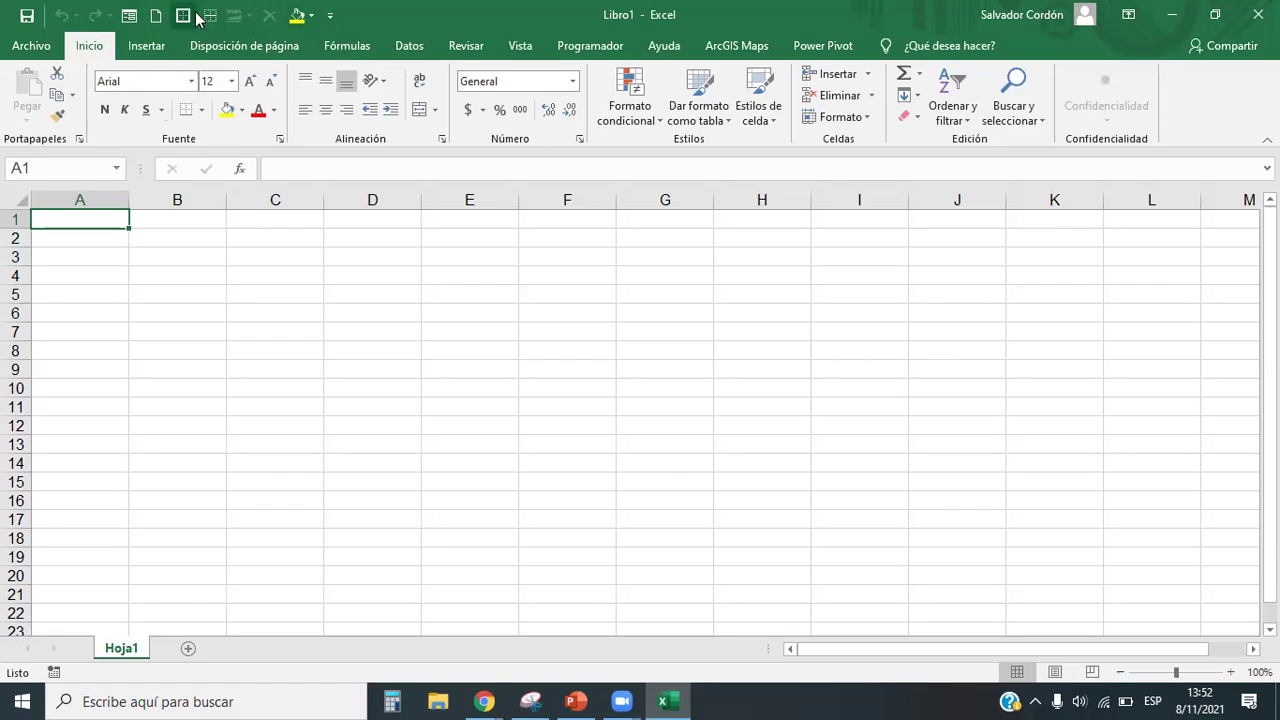
In Más comandos, remove Formulario, fill colour and the other added commands, keeping Guardar, Deshacer and Rehacer.
click(329, 15)
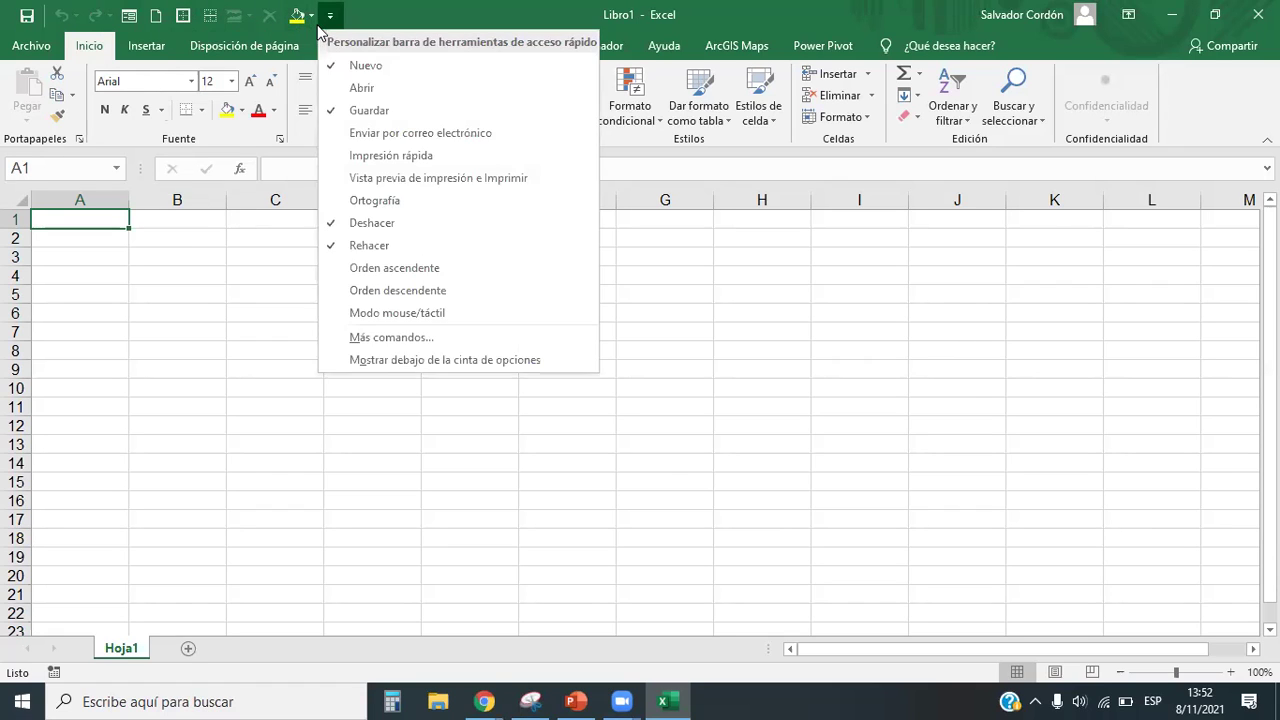
click(379, 341)
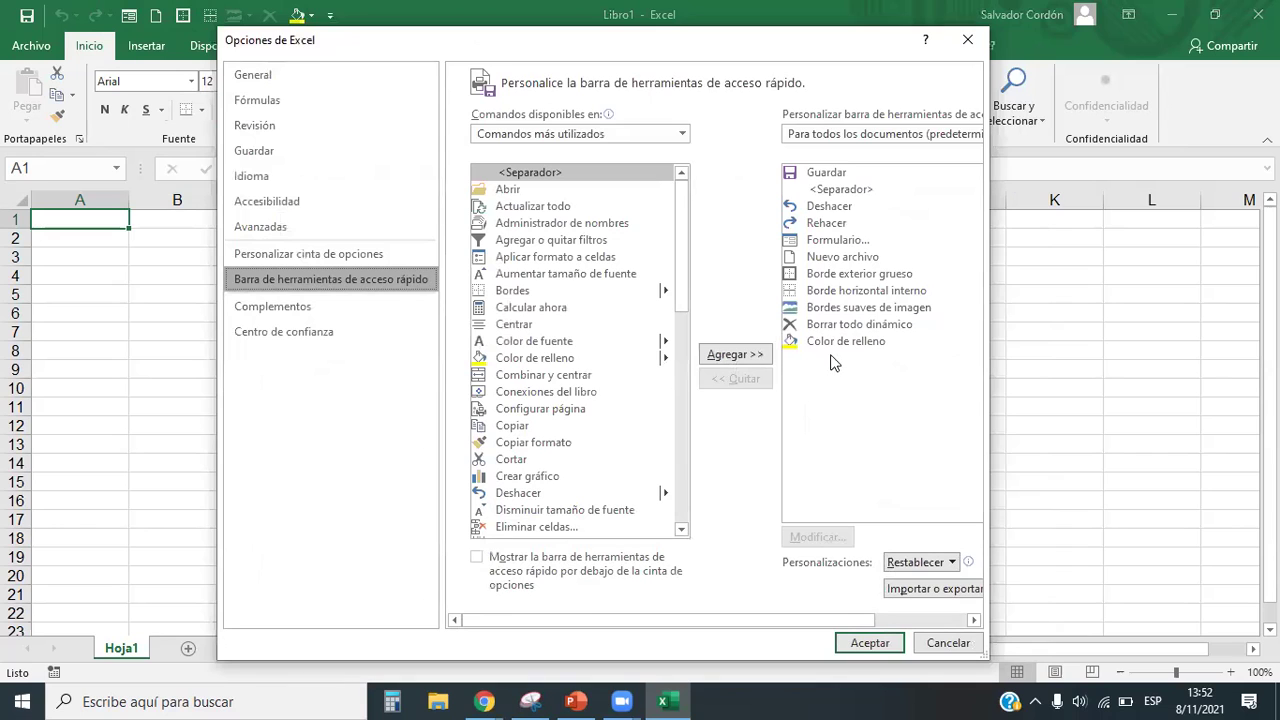
click(826, 241)
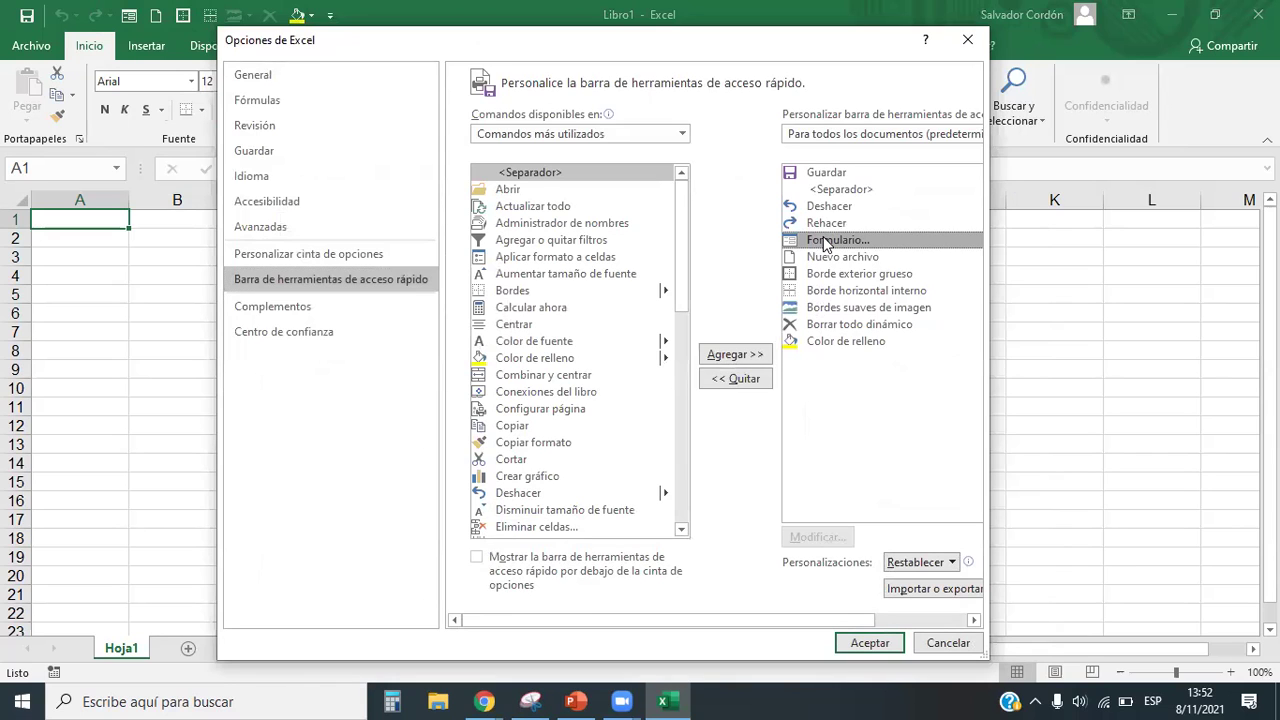
click(736, 378)
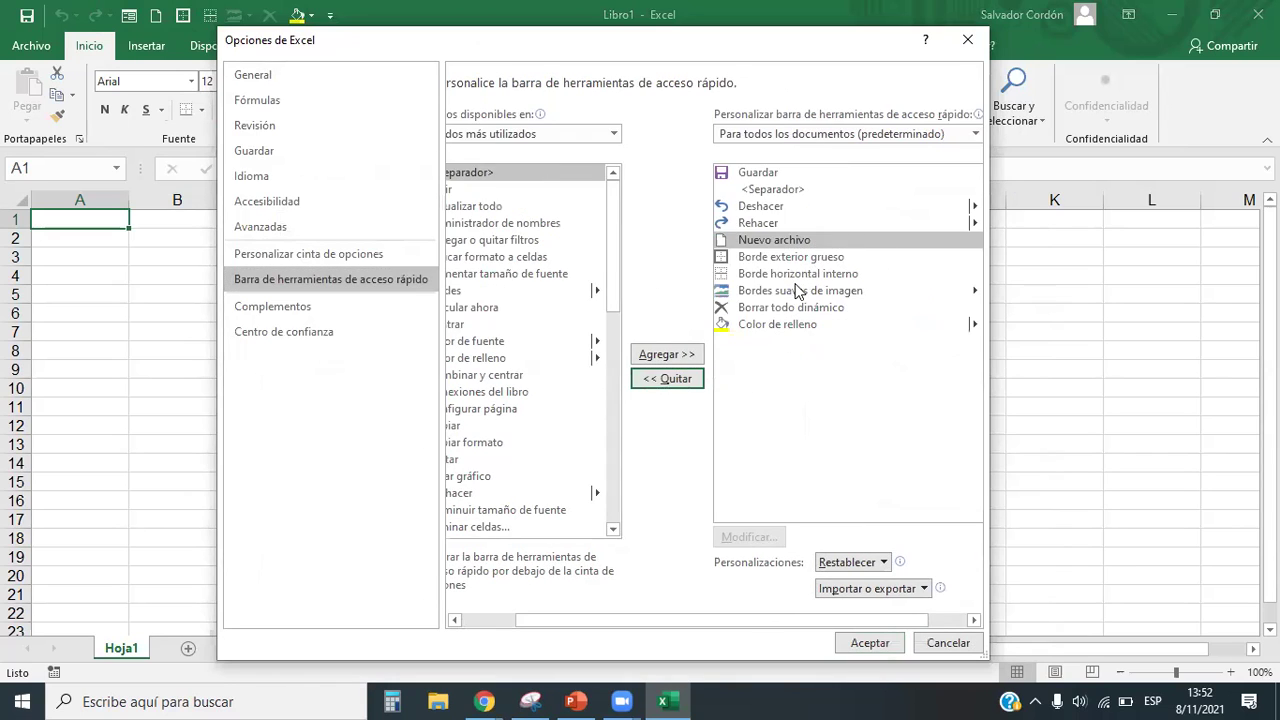
click(668, 380)
click(670, 380)
click(670, 382)
click(670, 384)
click(670, 386)
click(670, 384)
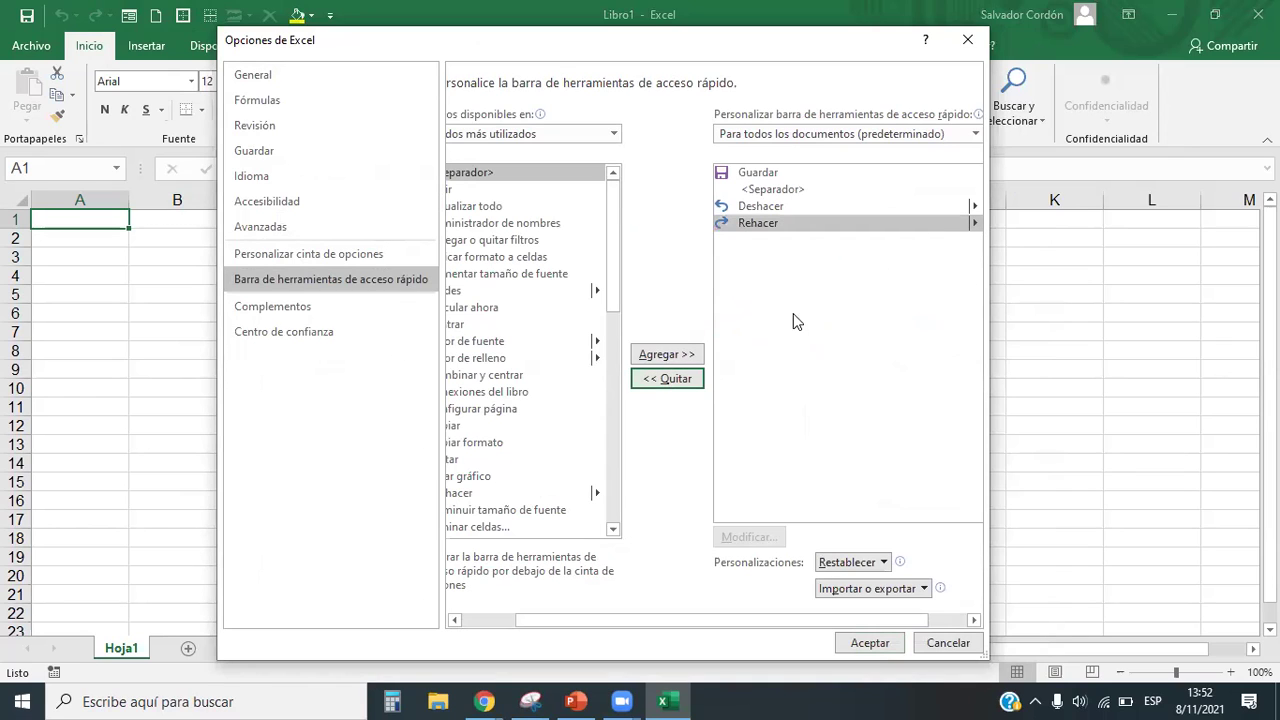
click(866, 643)
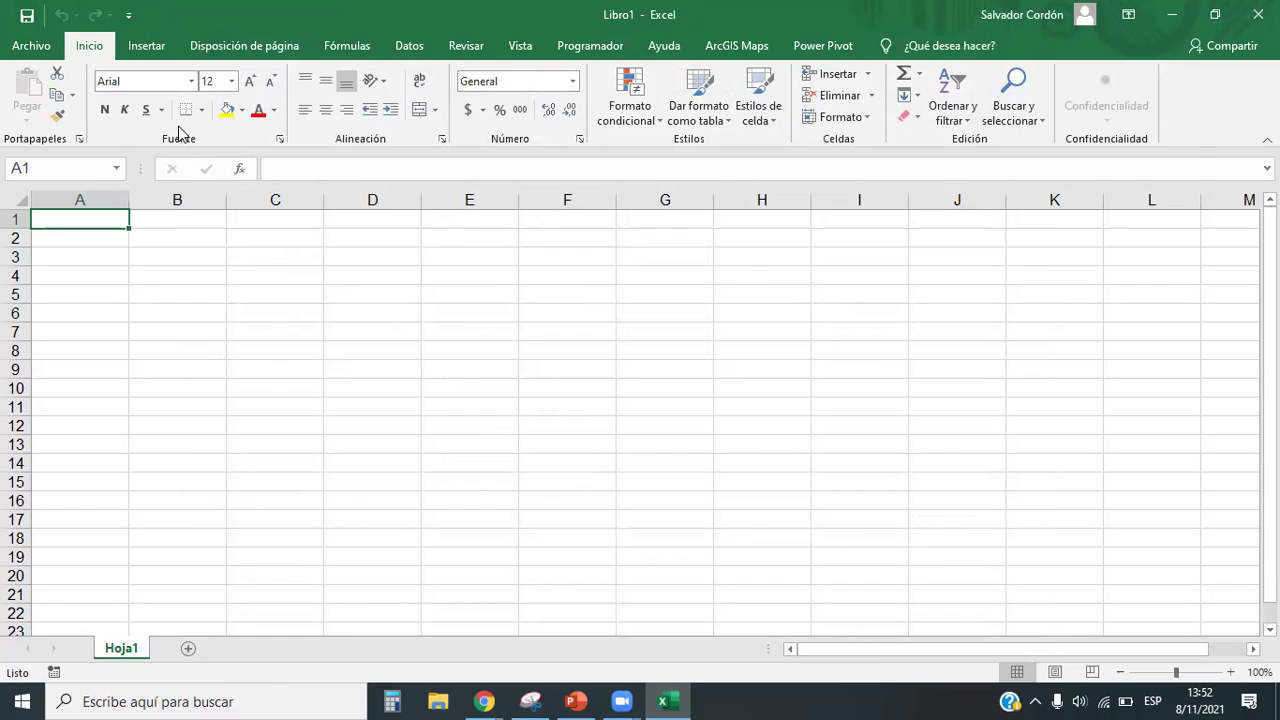
click(128, 16)
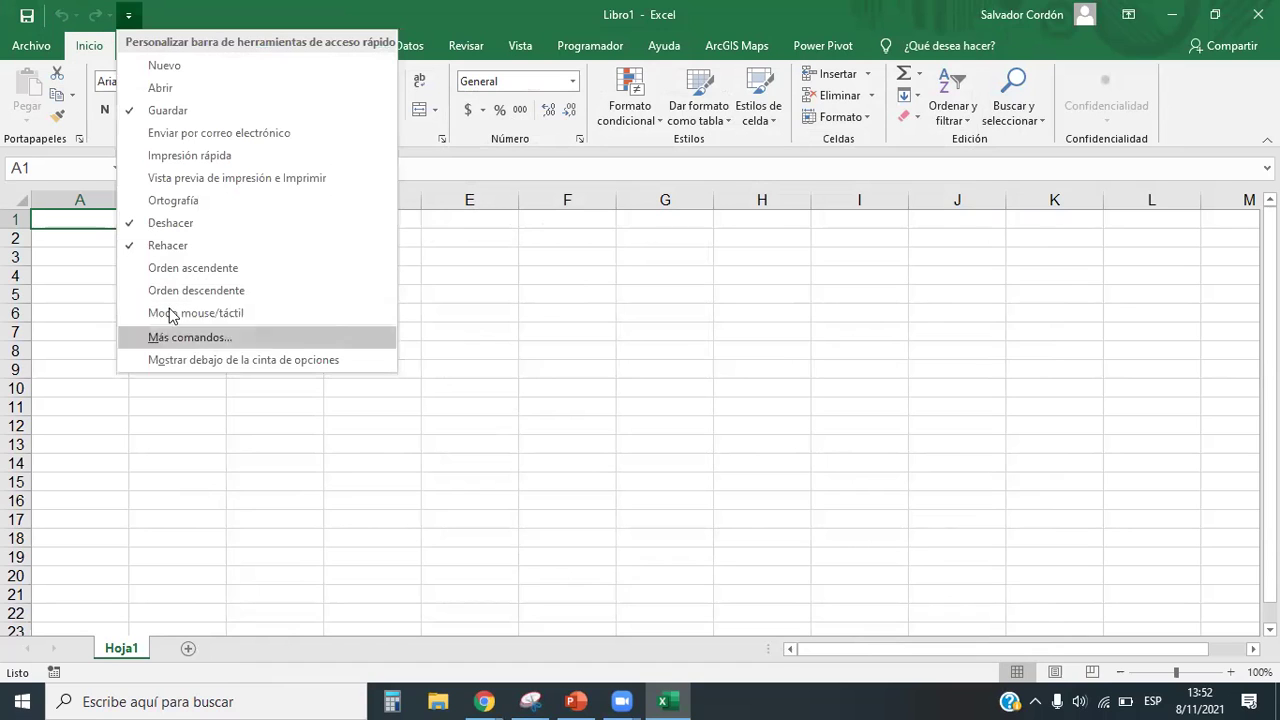
click(127, 15)
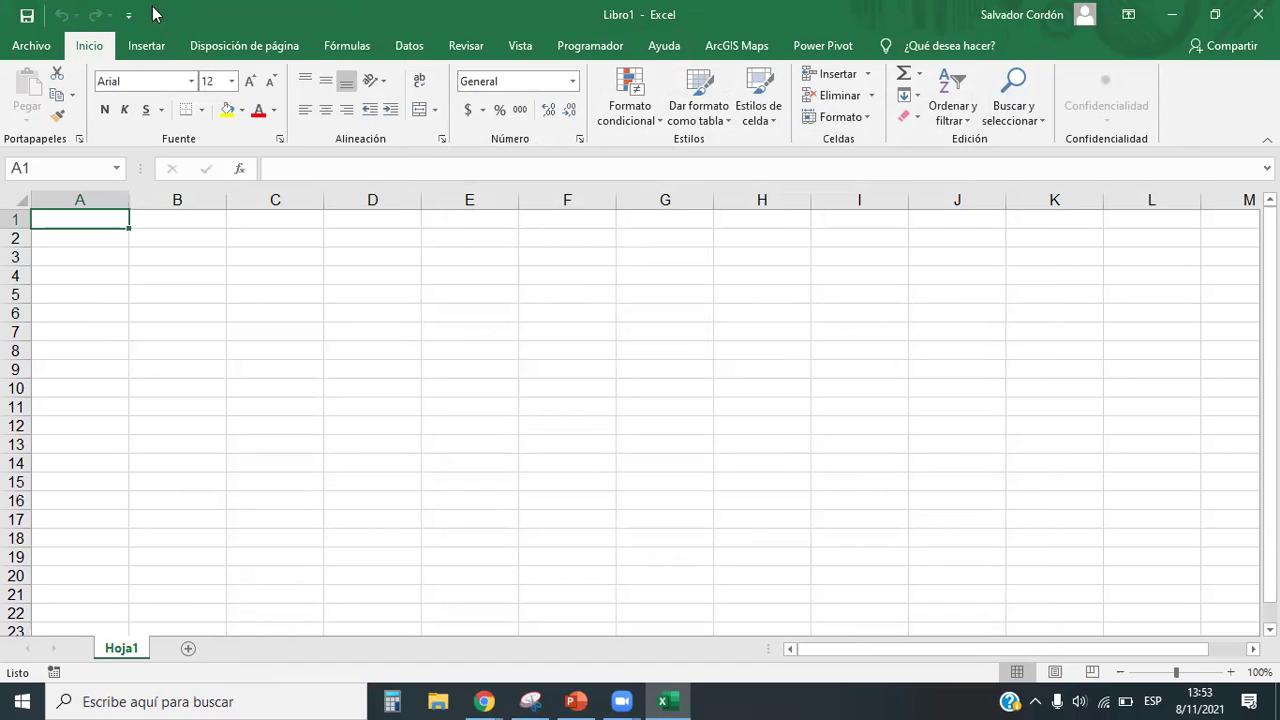
click(27, 45)
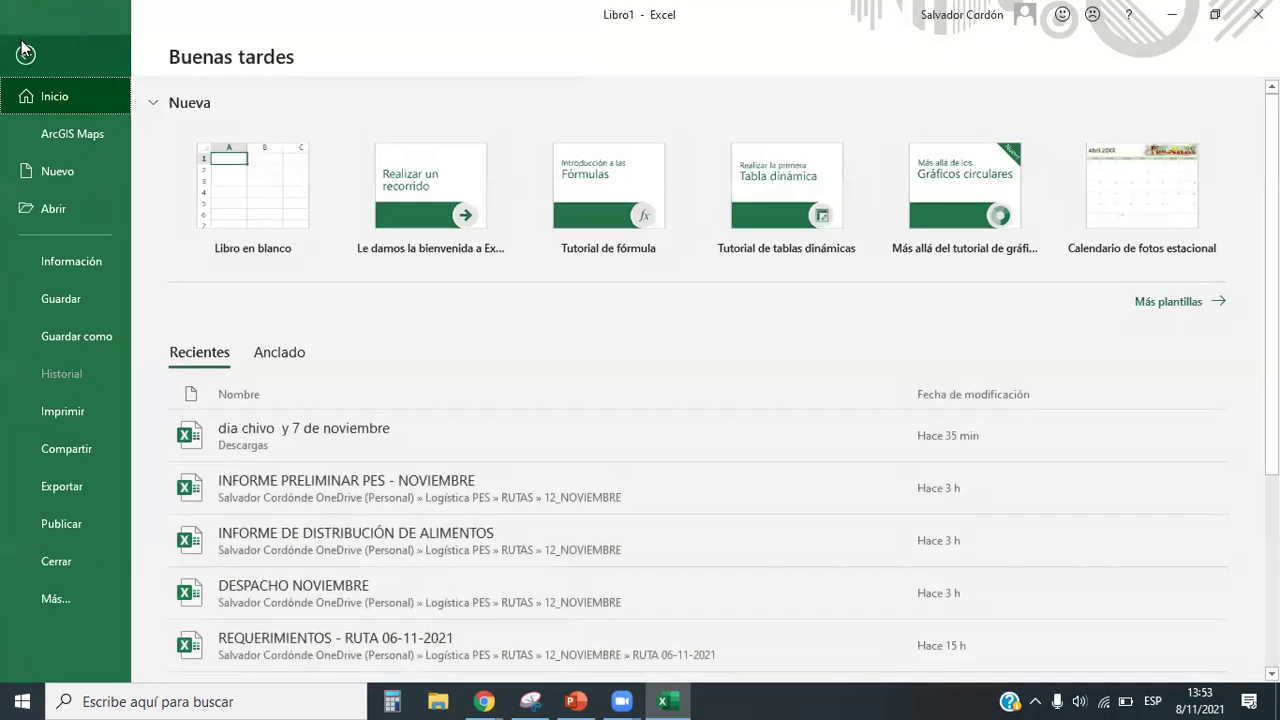
click(81, 599)
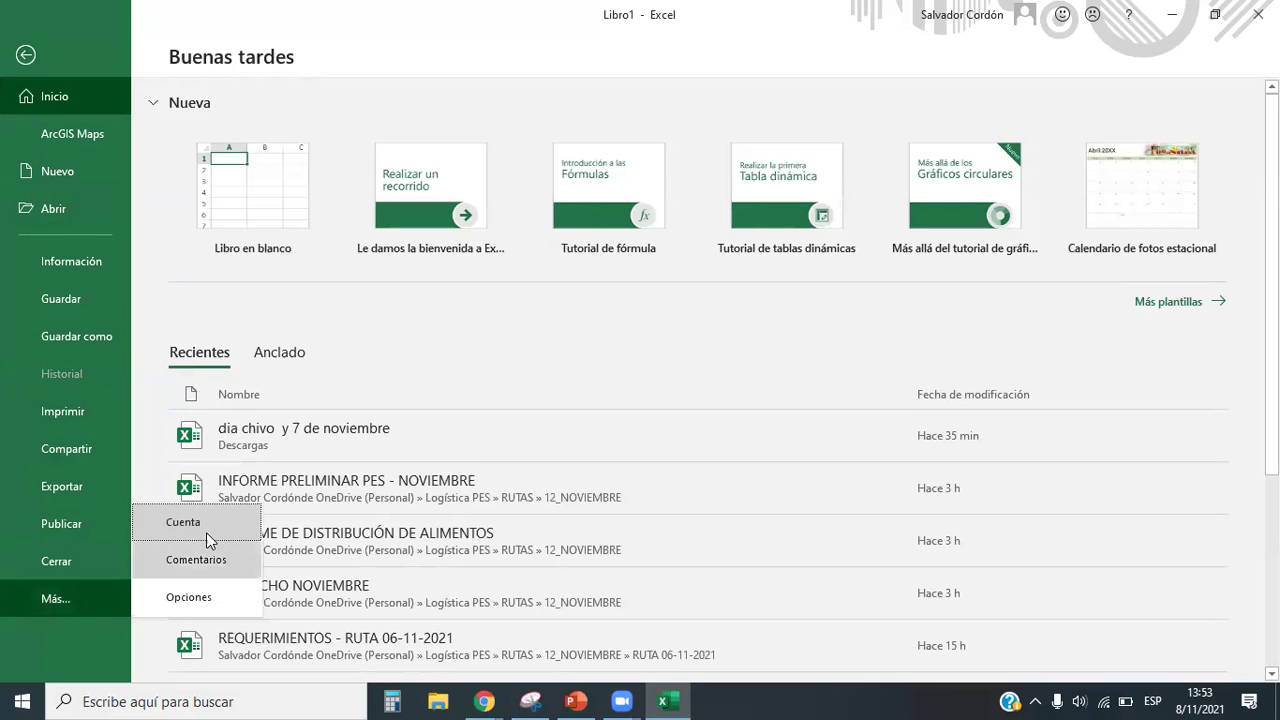
click(190, 598)
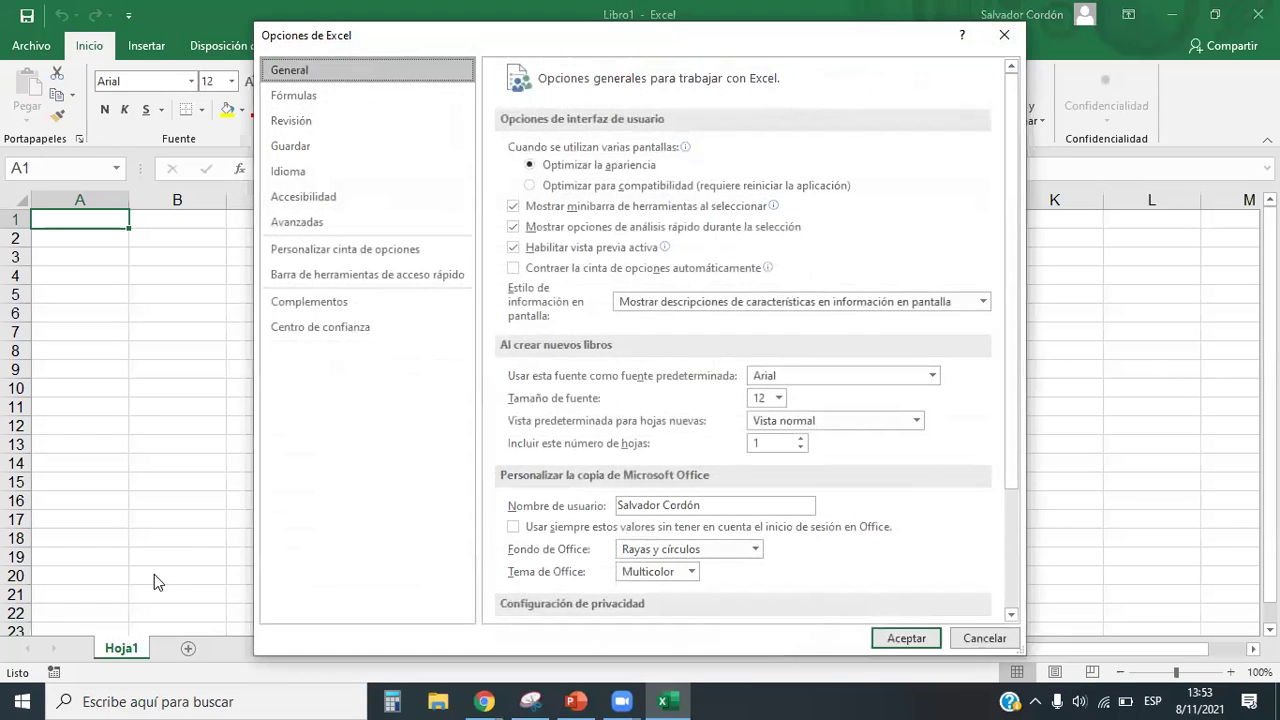
drag(399, 39, 399, 45)
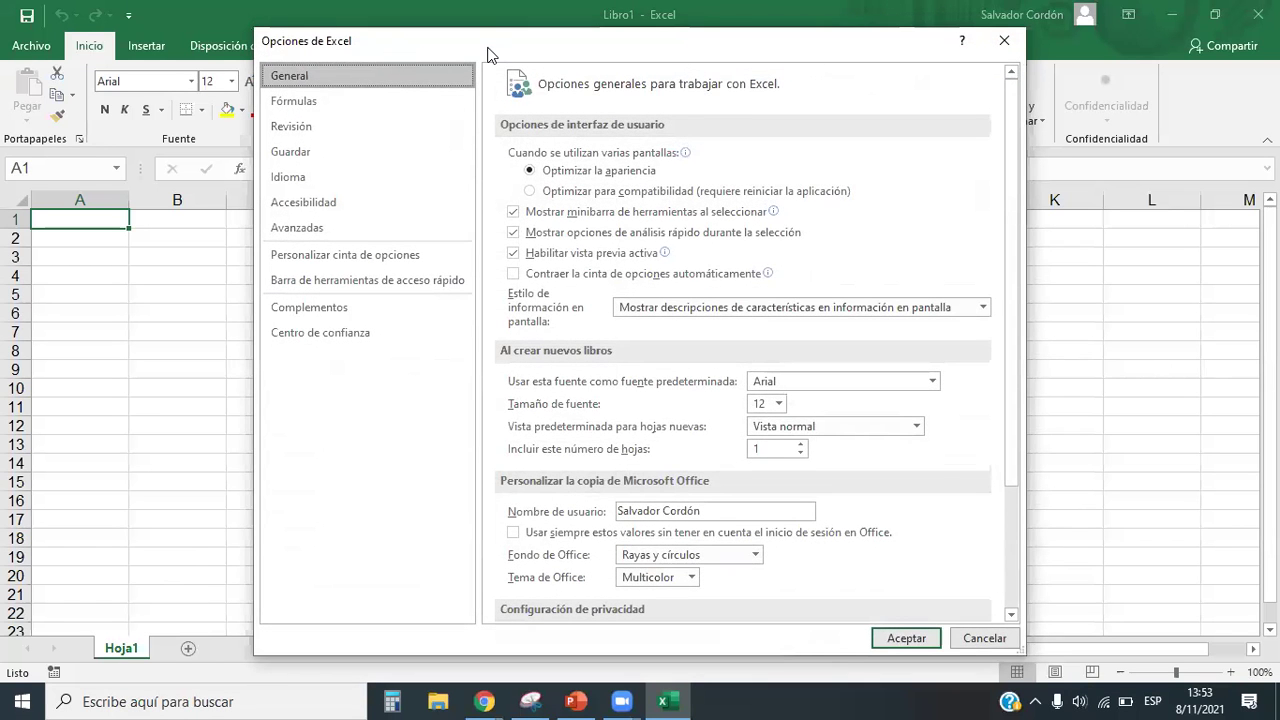
drag(490, 55, 477, 44)
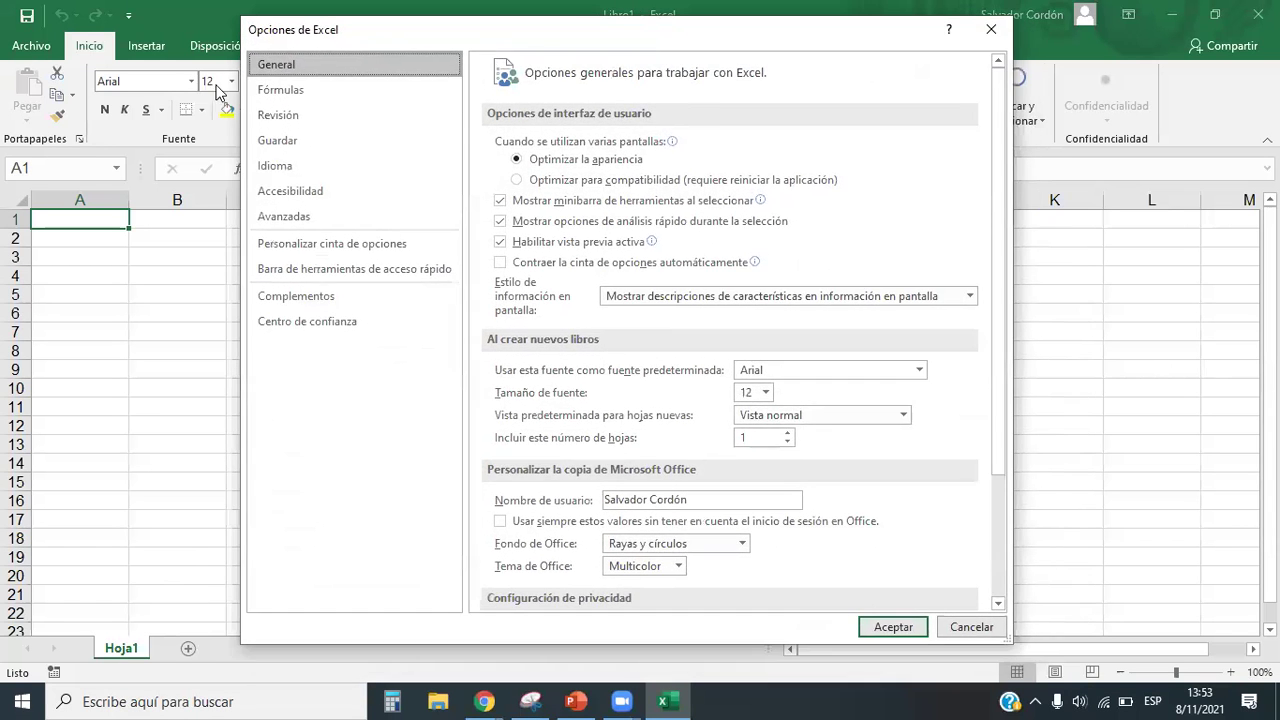
click(307, 278)
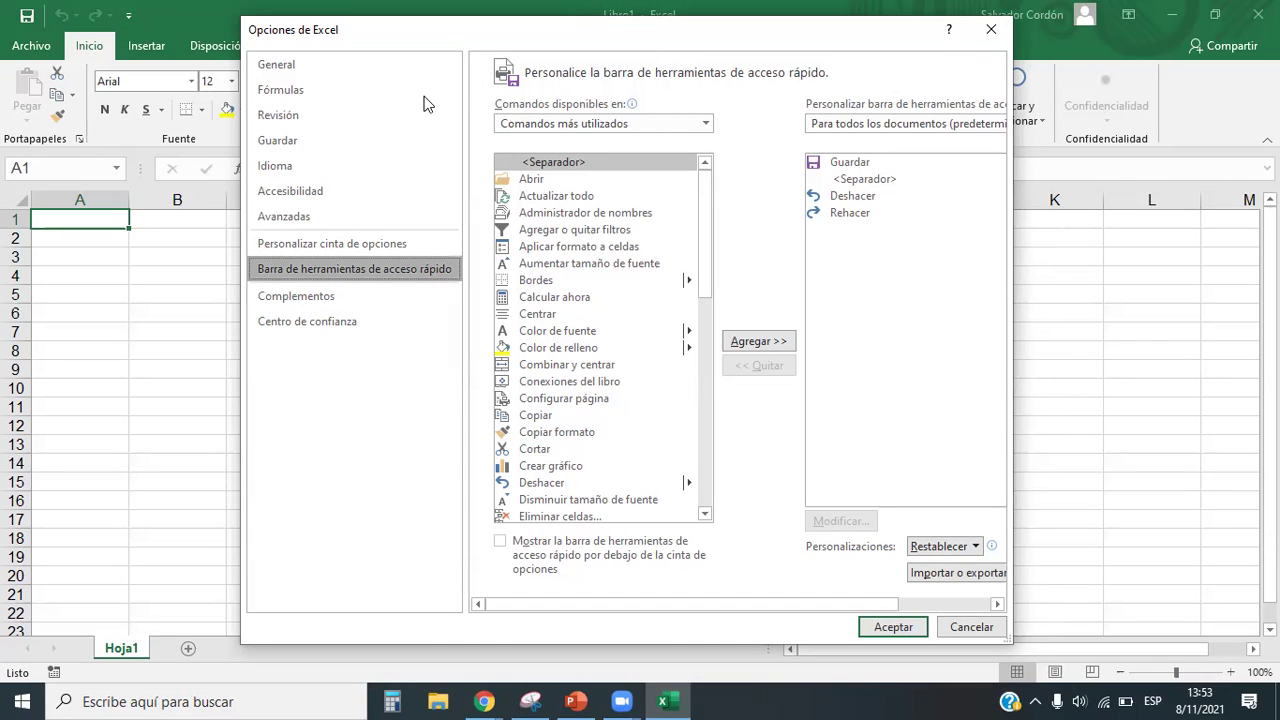
drag(308, 44, 250, 147)
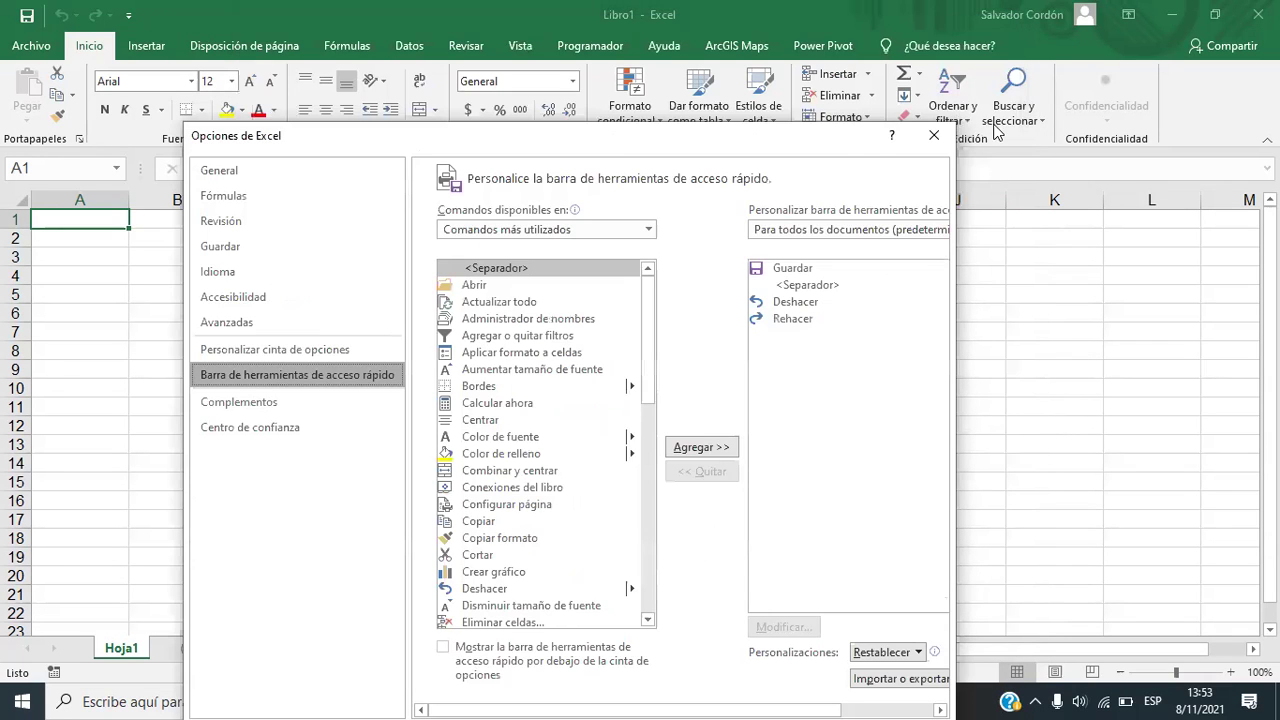
click(930, 134)
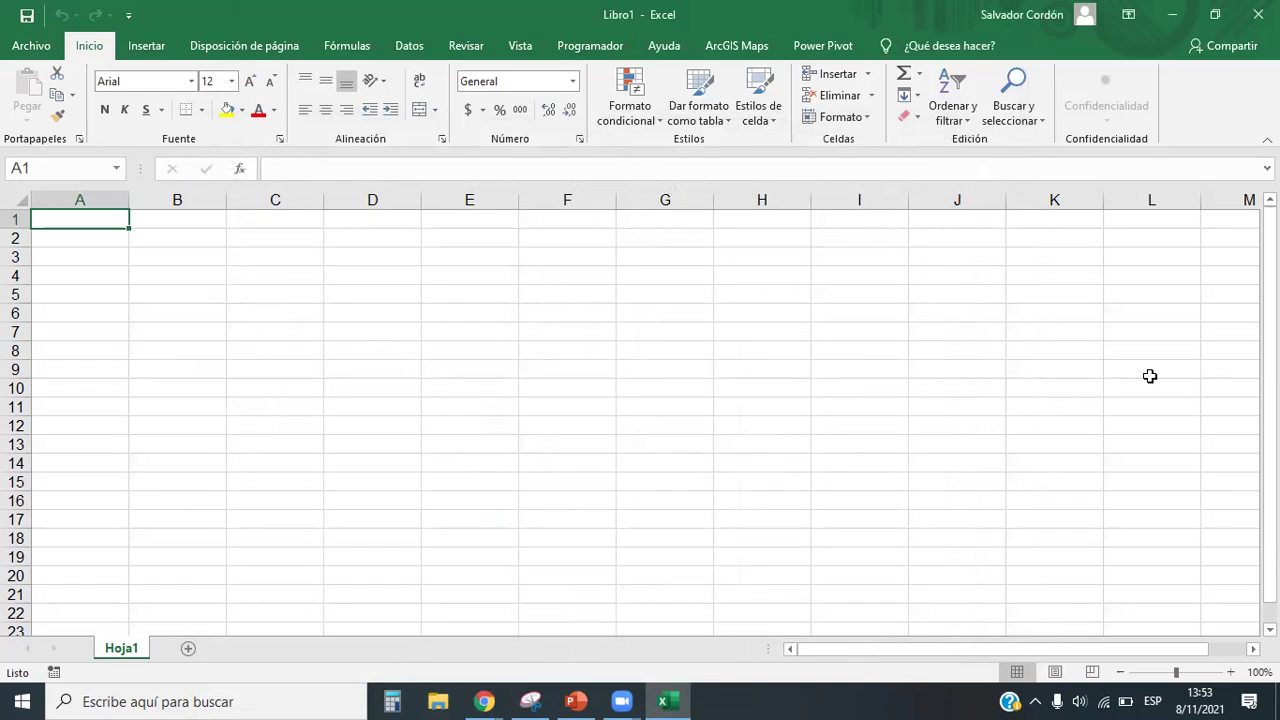
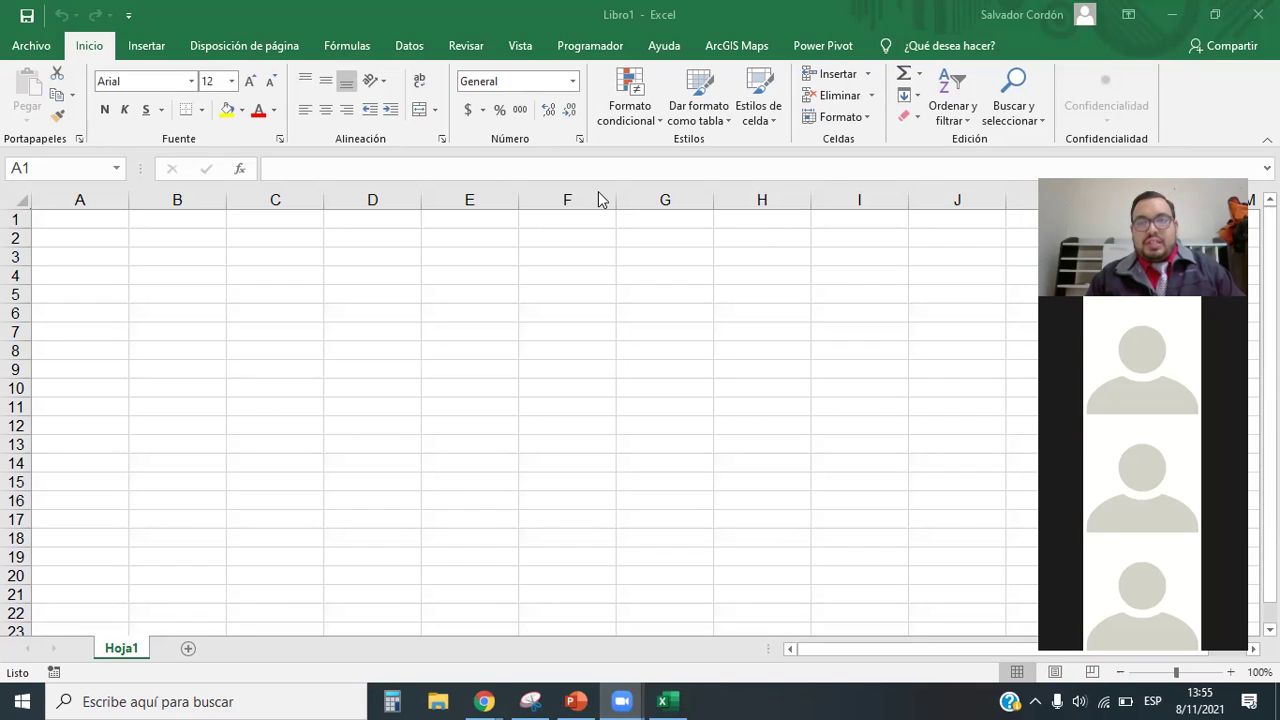
Minimize the DESPACHO NOVIEMBRE window and bring the '1.1 Objetivo de la lección' course window forward.
mouse_move(486, 700)
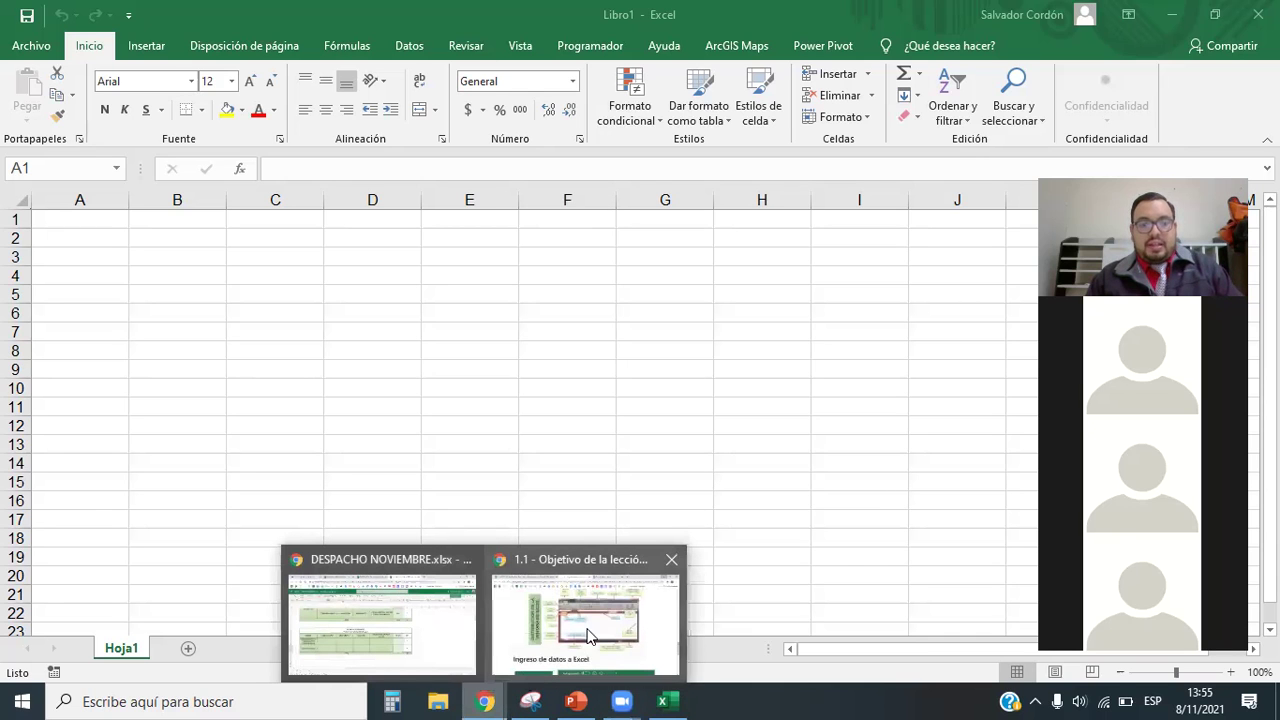
click(435, 614)
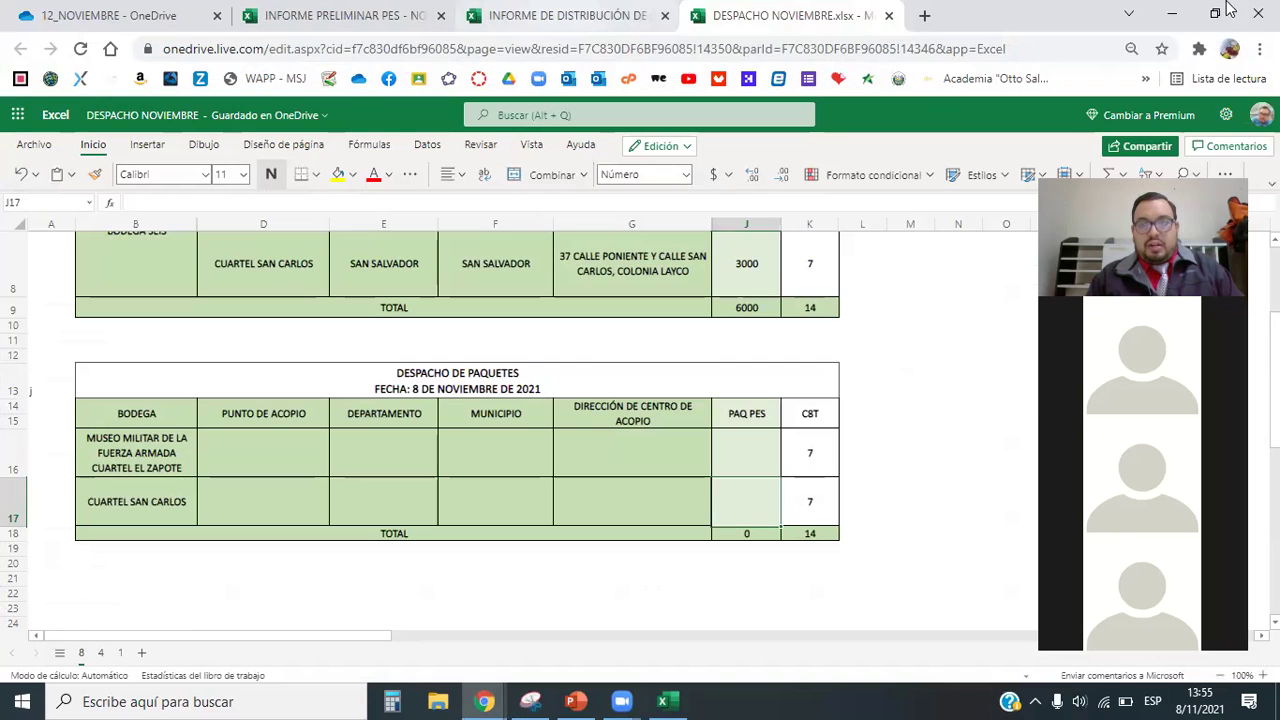
click(488, 701)
mouse_move(492, 700)
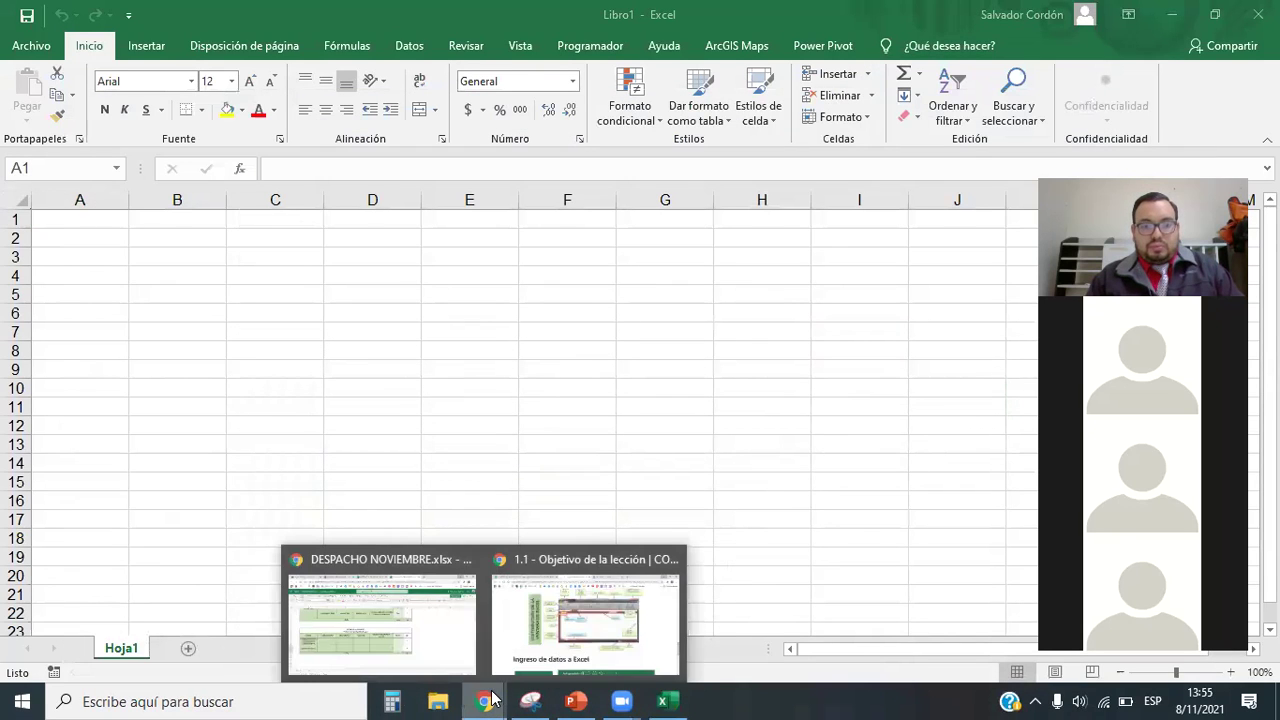
click(600, 650)
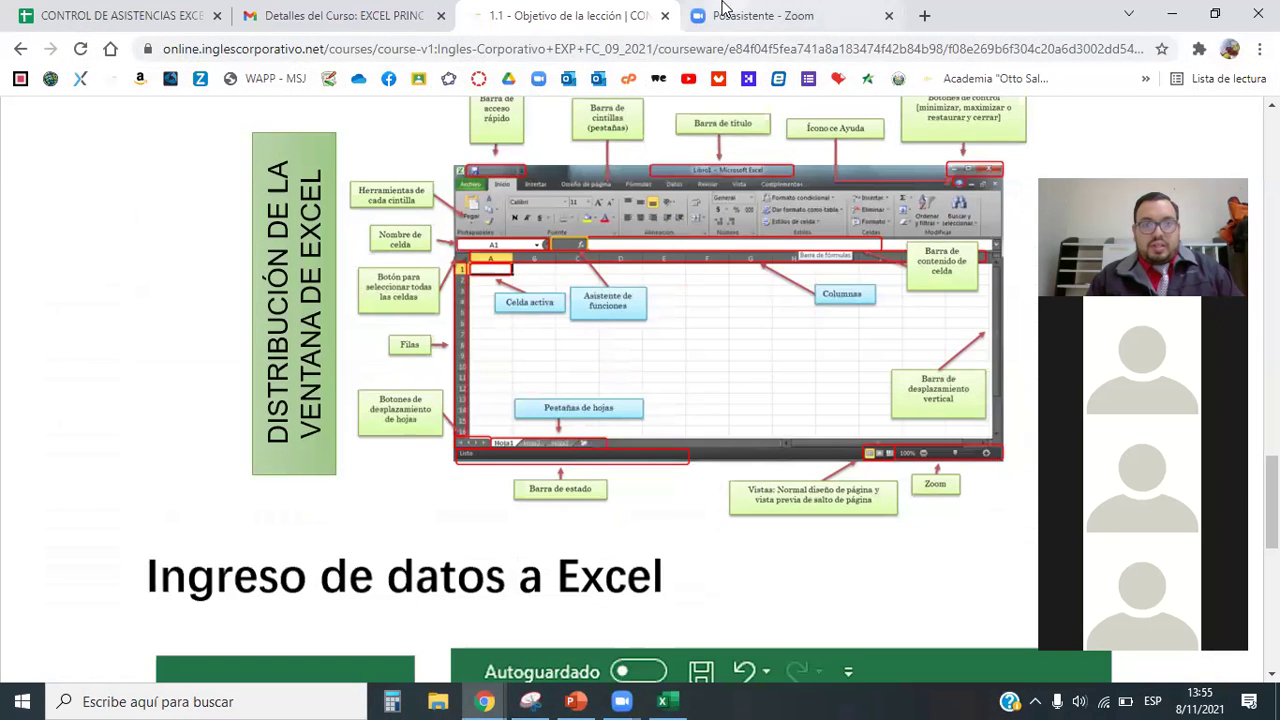
Cycle through the email, spreadsheet and Zoom tabs, ending back on the course lesson tab.
click(340, 15)
click(130, 15)
click(577, 12)
click(785, 12)
click(603, 10)
Open lesson 1.2 Conceptos básicos y entorno de trabajo from the lesson navigation bar.
scroll(585, 295, up, 15)
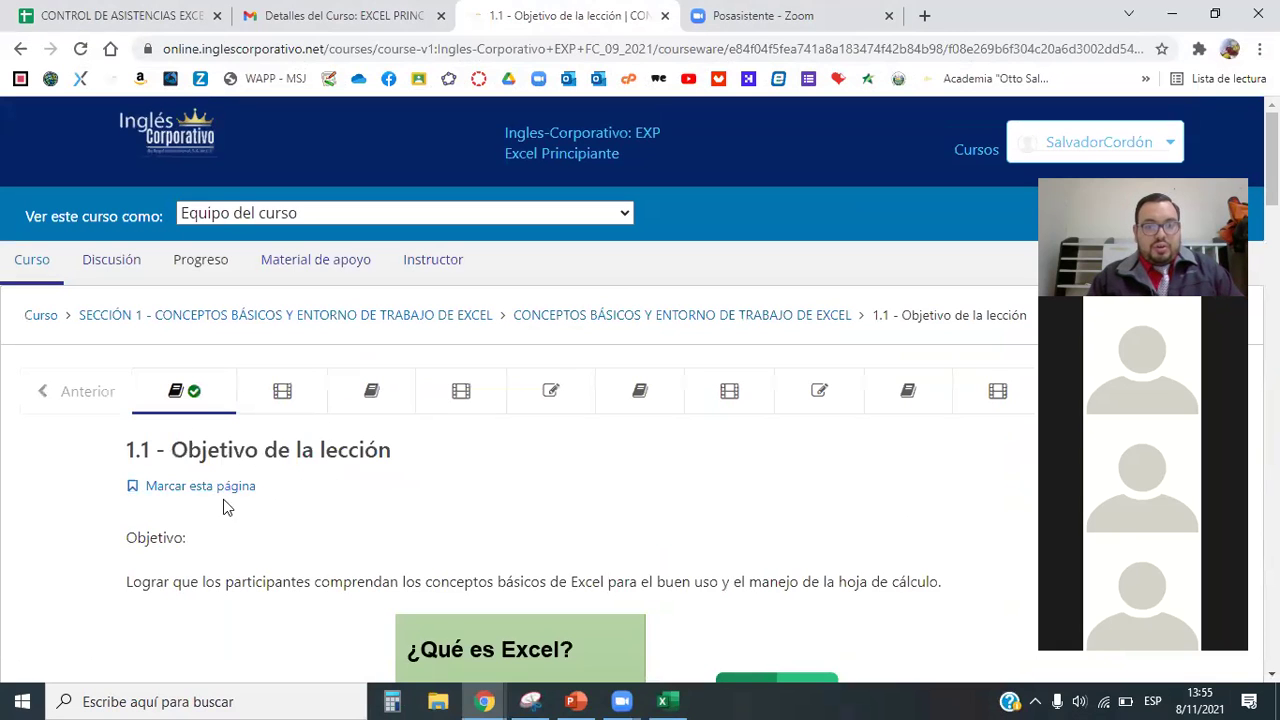
scroll(250, 510, down, 3)
scroll(250, 510, up, 3)
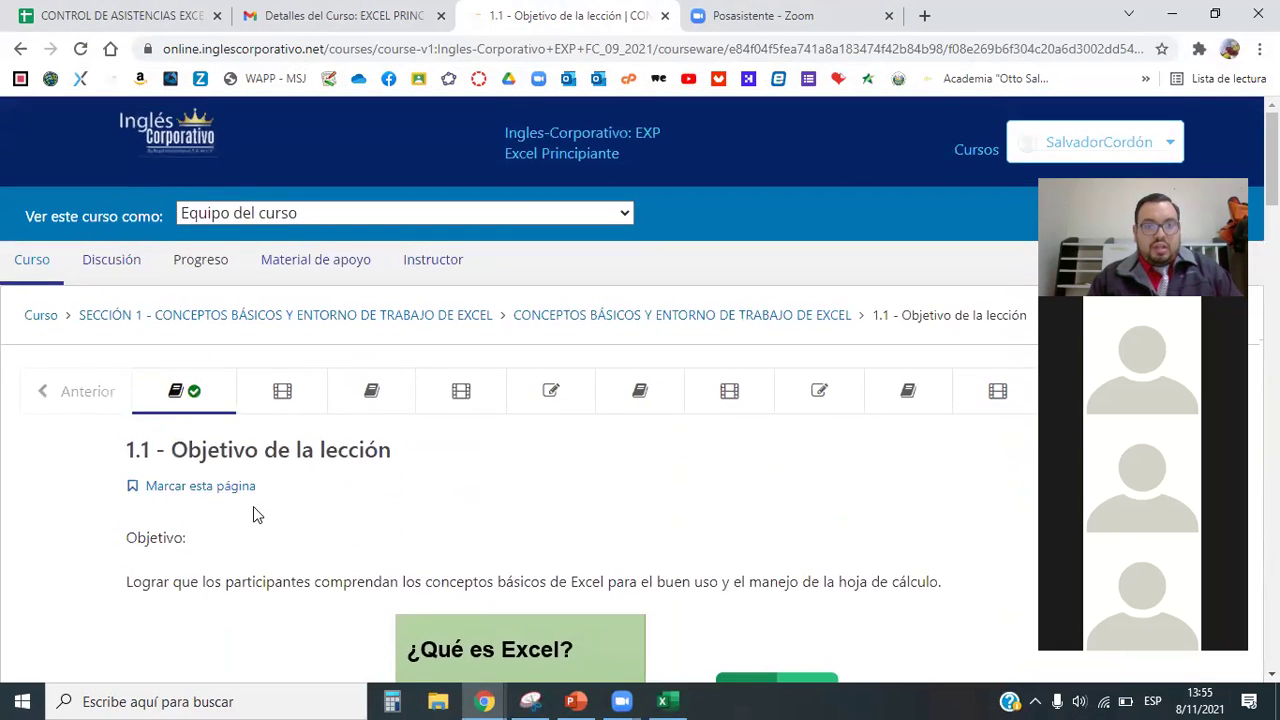
click(283, 392)
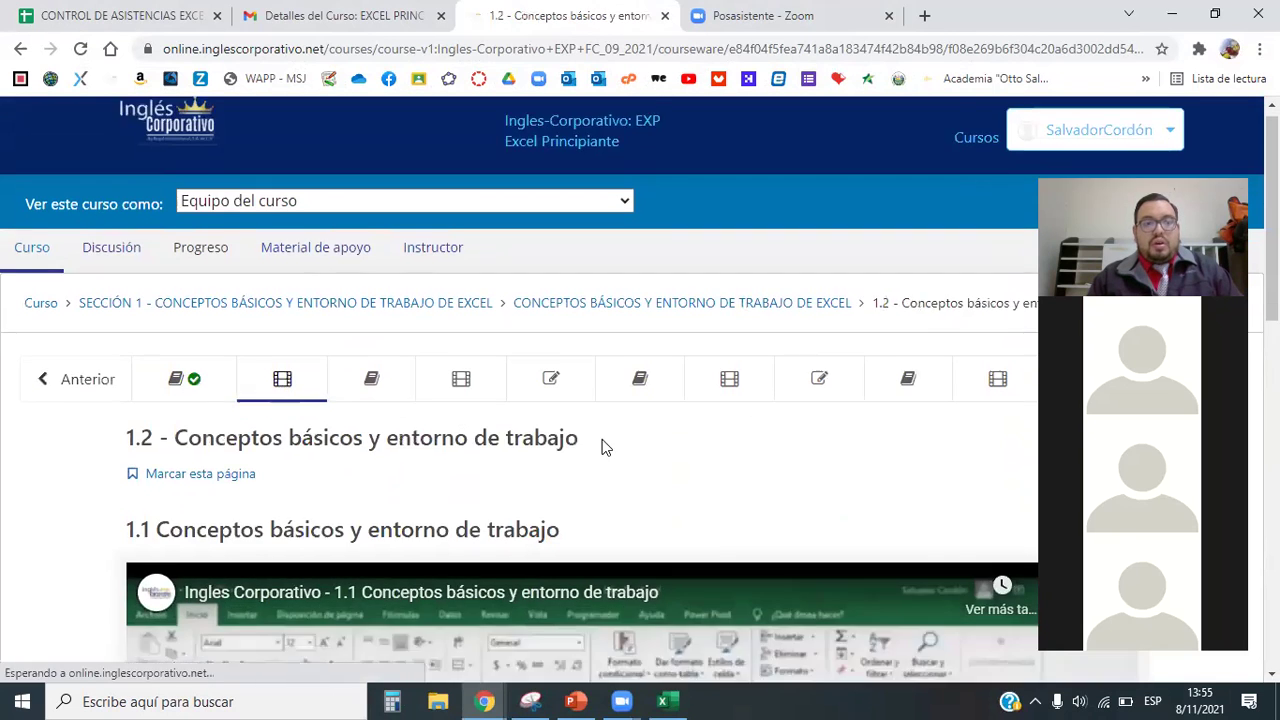
Zoom the lesson page out with Ctrl+minus and scroll below the video.
scroll(620, 470, down, 3)
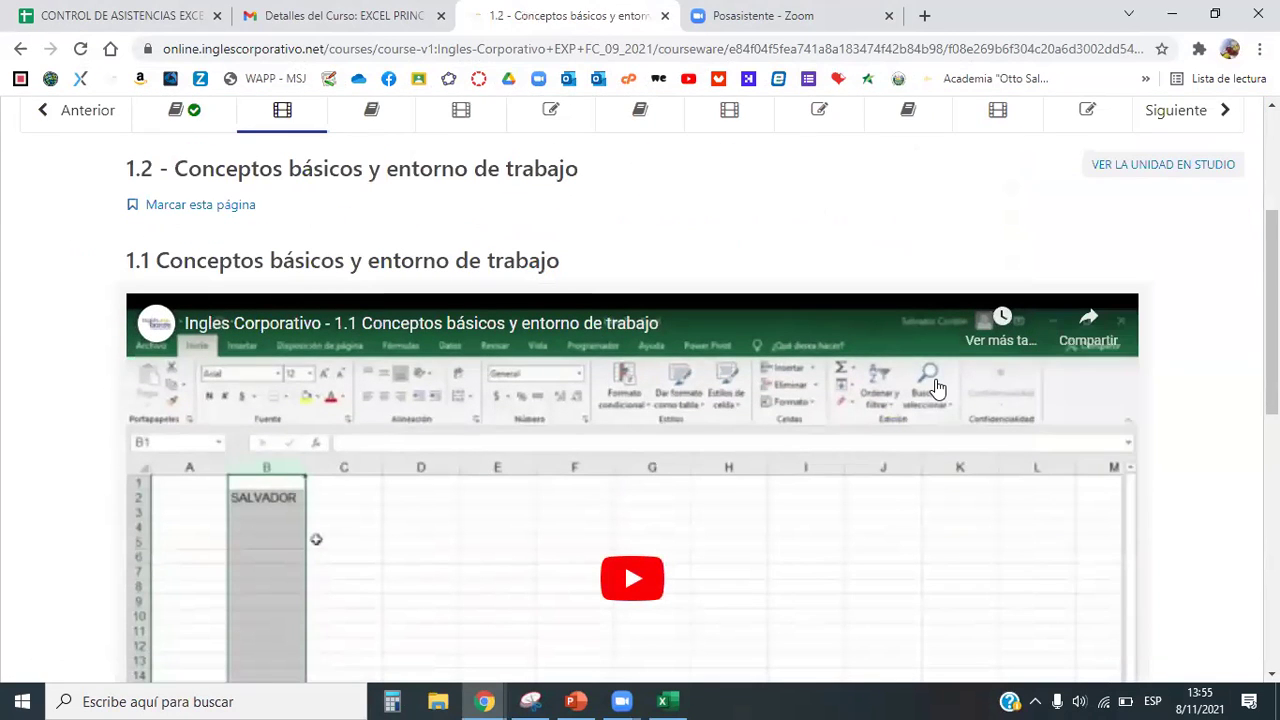
key(ctrl+minus)
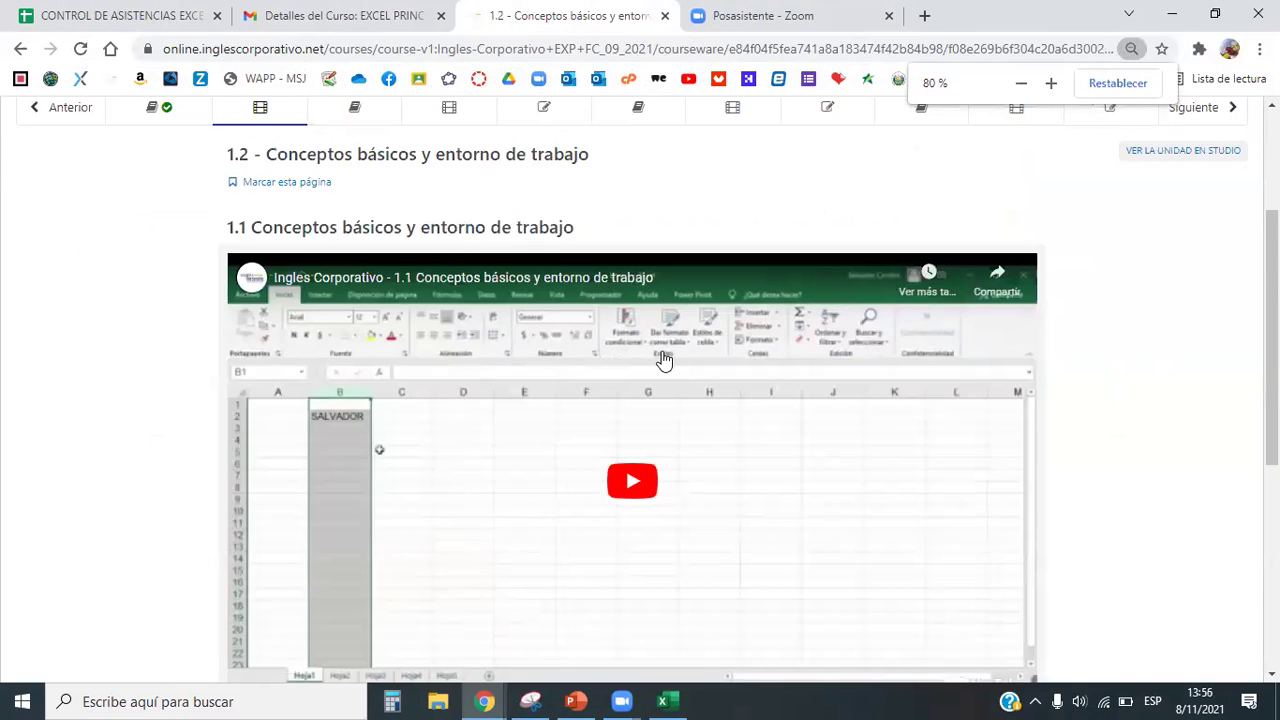
scroll(660, 360, down, 5)
scroll(731, 374, up, 1)
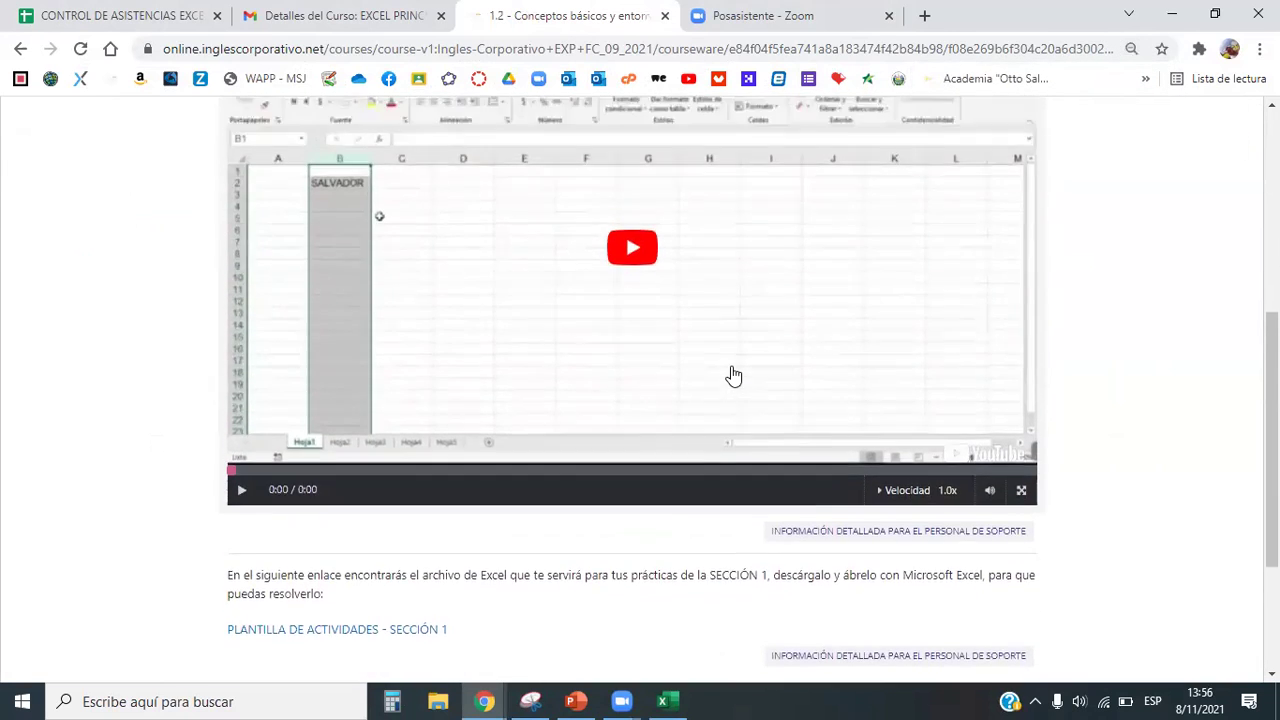
scroll(720, 400, down, 3)
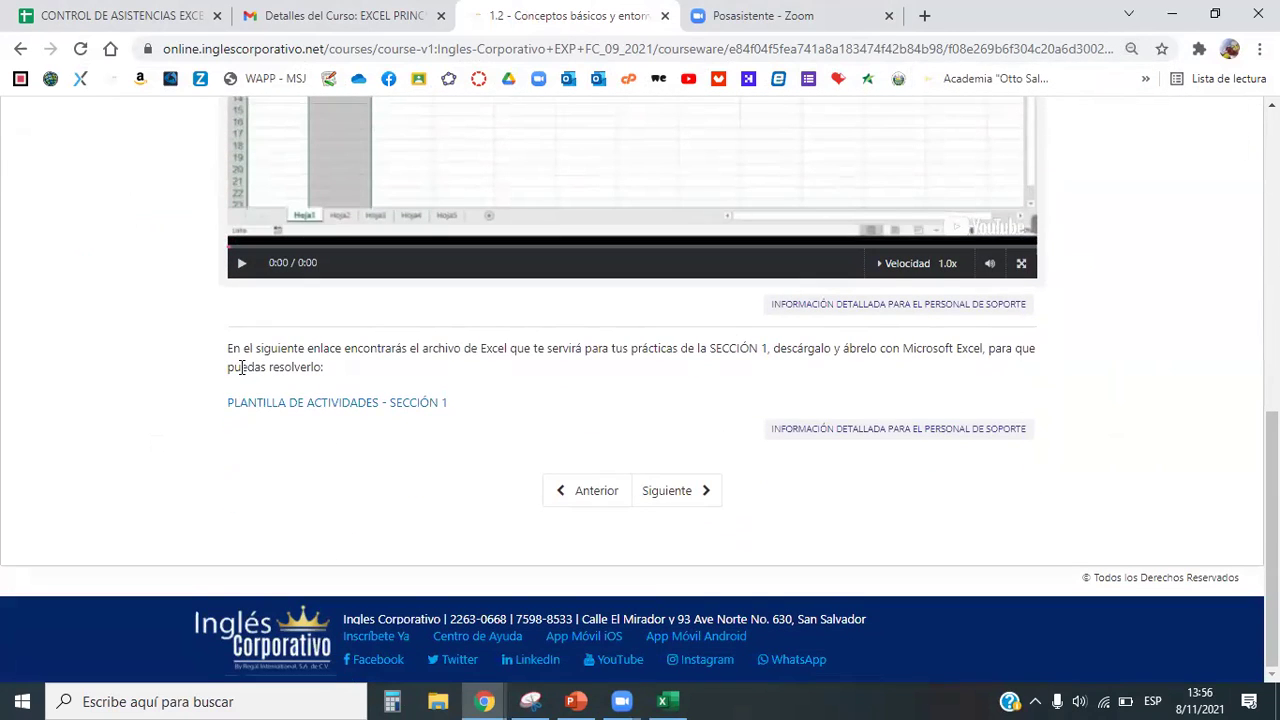
Highlight the phrase 'tus prácticas de la SECCIÓN 1' in the practice-file paragraph.
drag(241, 344, 768, 347)
click(714, 358)
drag(612, 348, 768, 348)
scroll(761, 416, up, 1)
scroll(757, 422, down, 1)
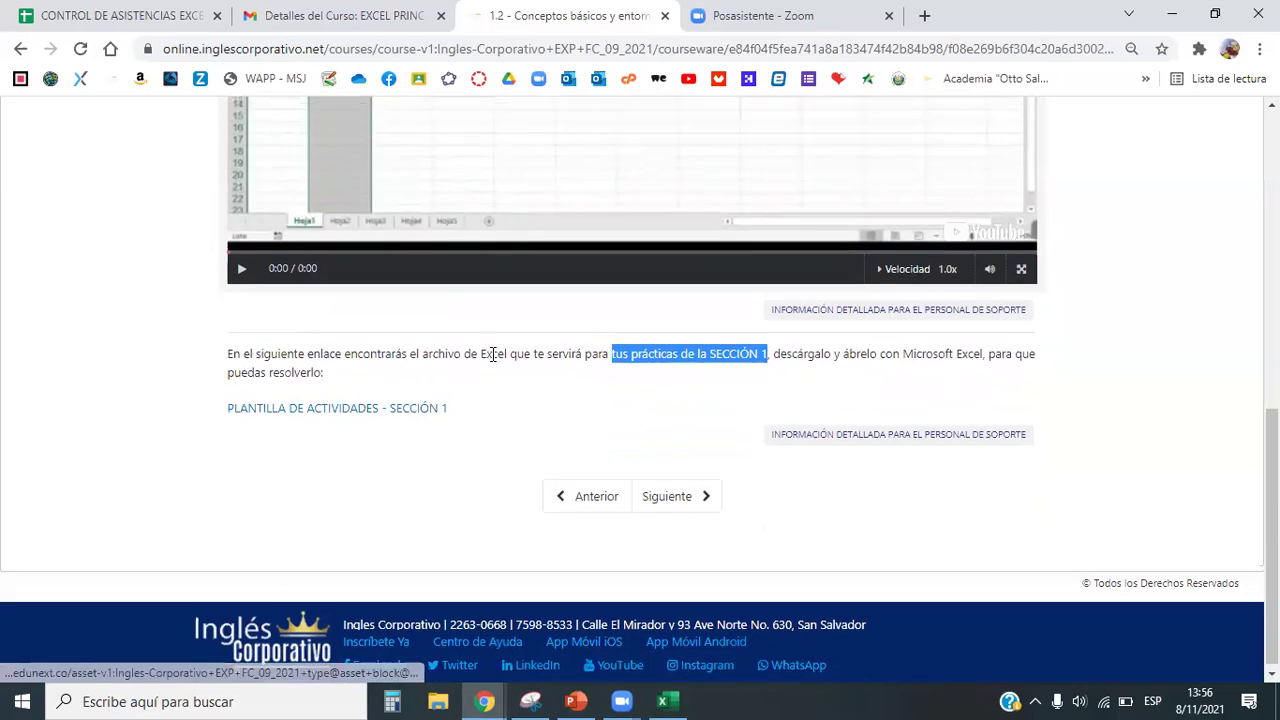
scroll(497, 368, up, 5)
scroll(497, 368, up, 2)
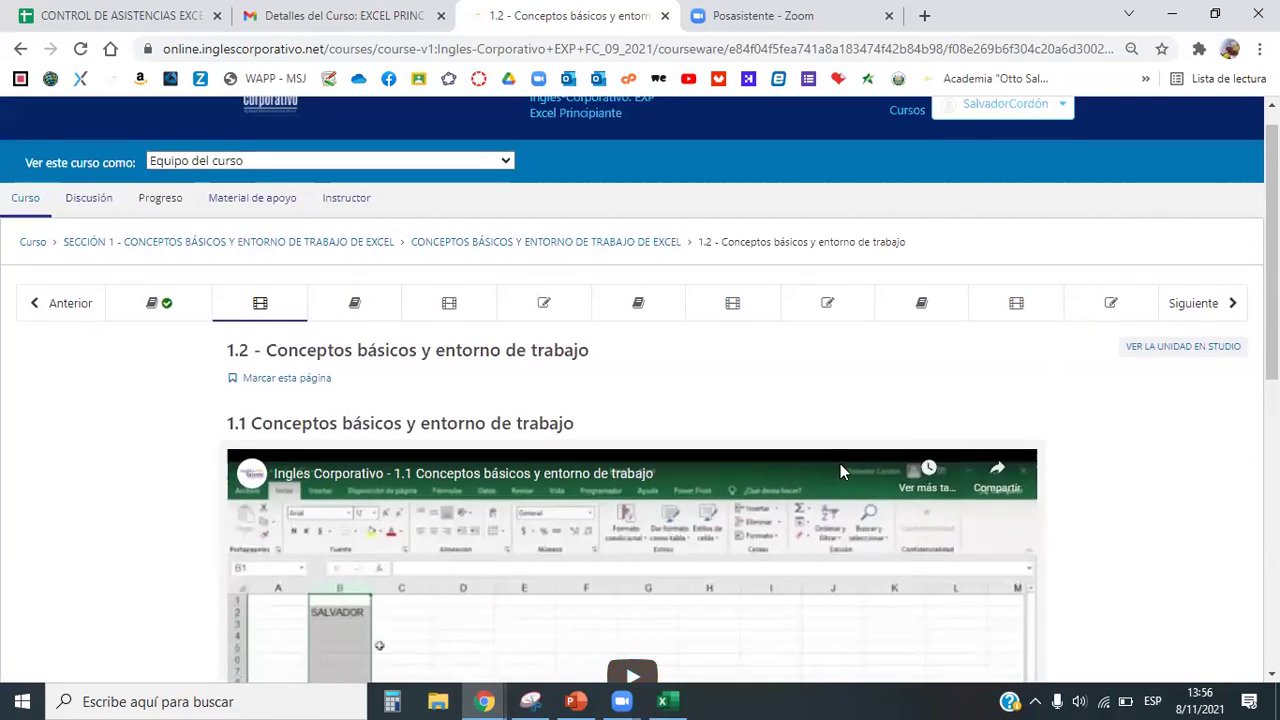
scroll(840, 463, down, 2)
scroll(820, 480, down, 2)
scroll(800, 491, up, 4)
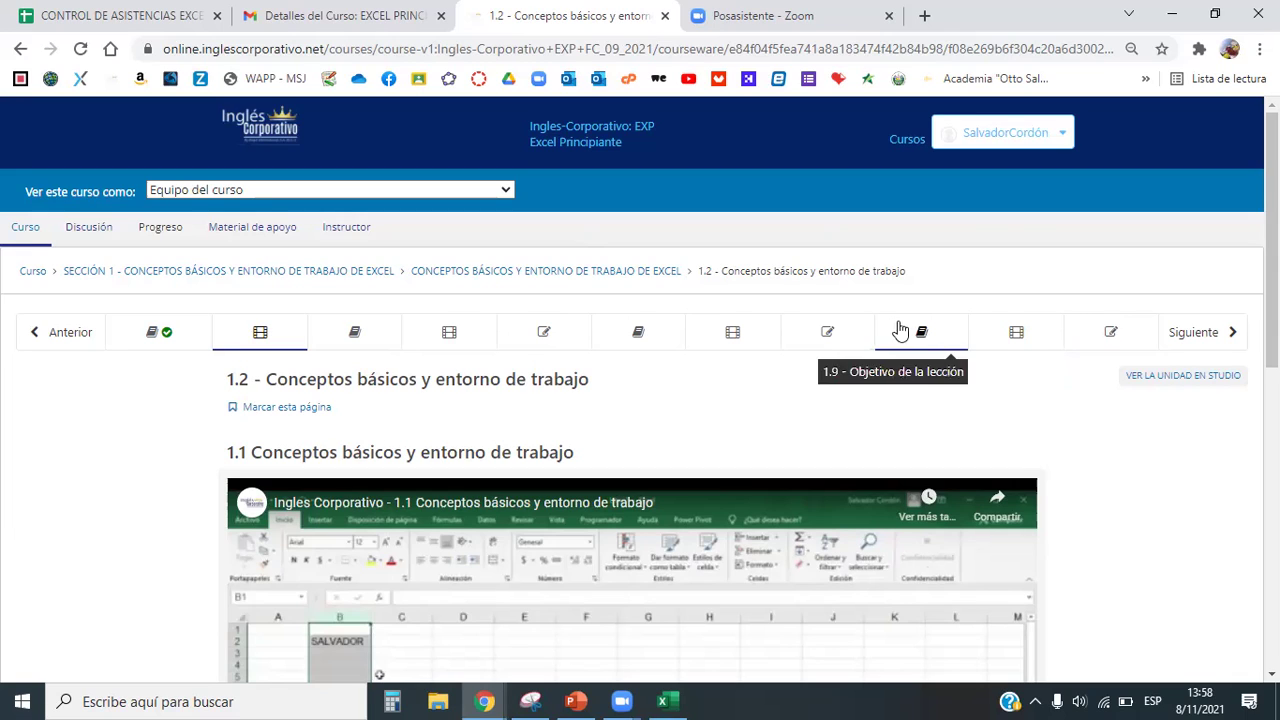
click(669, 243)
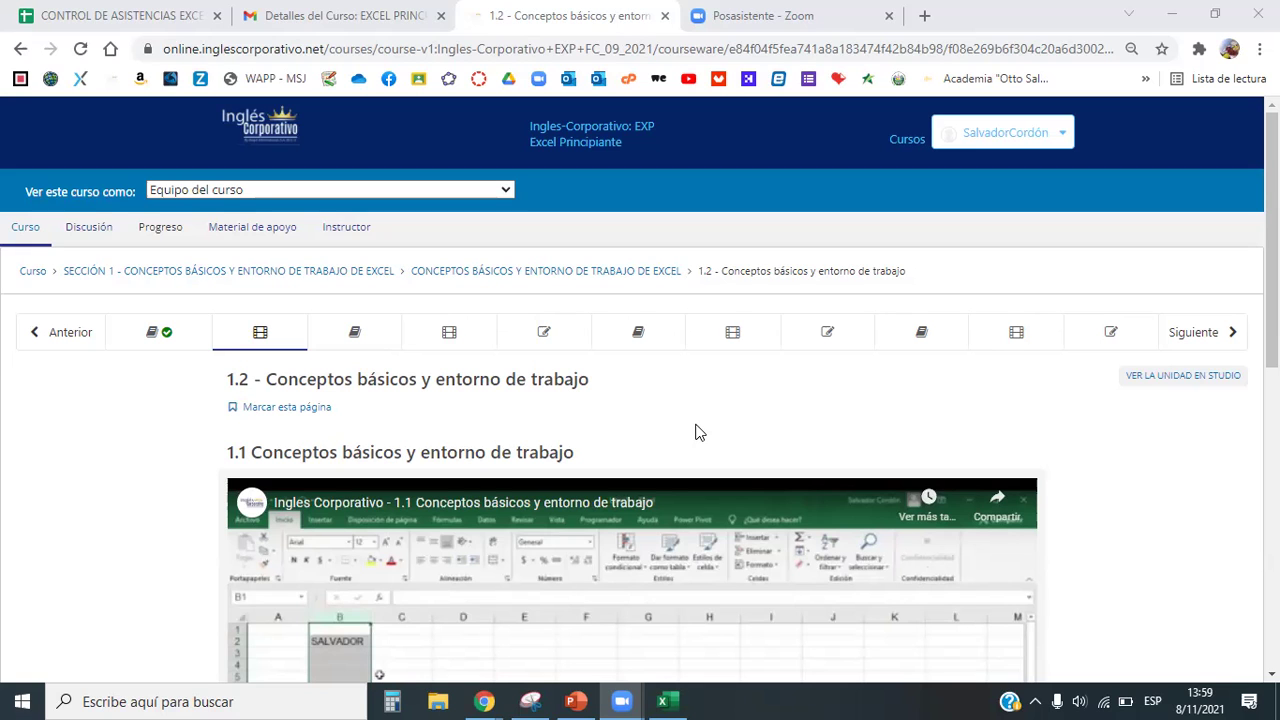
scroll(527, 422, down, 5)
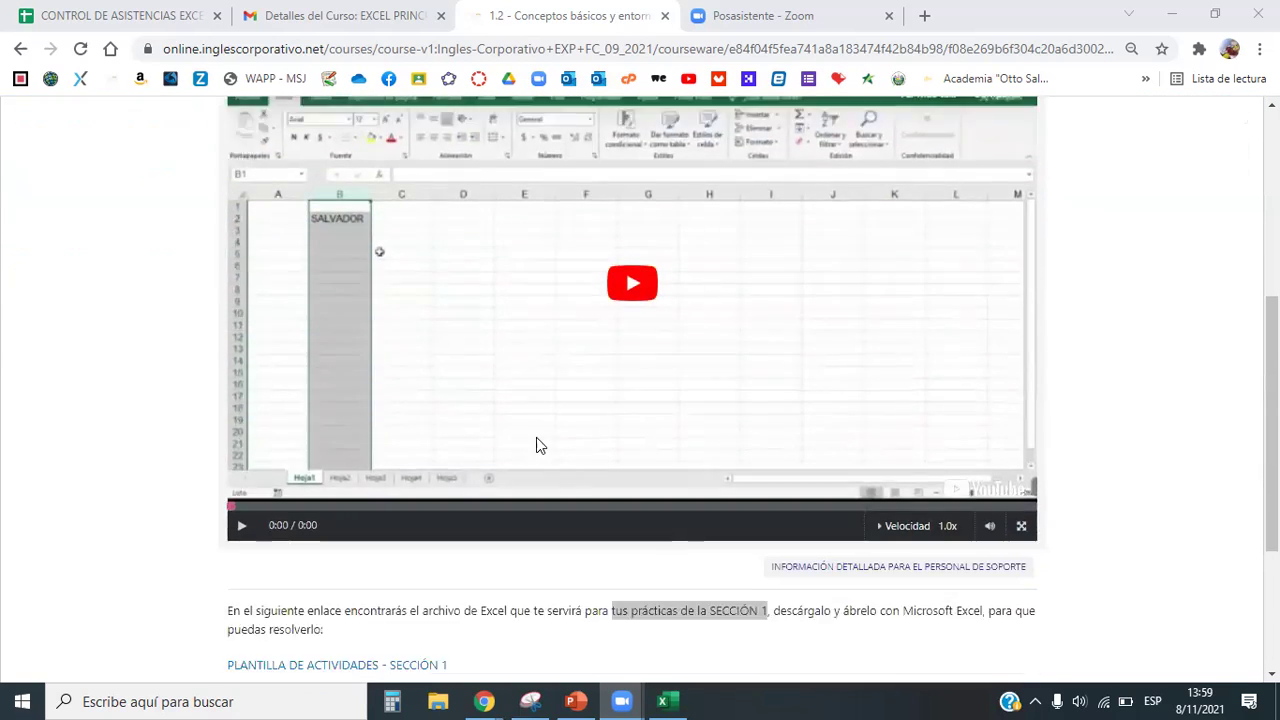
scroll(459, 512, up, 2)
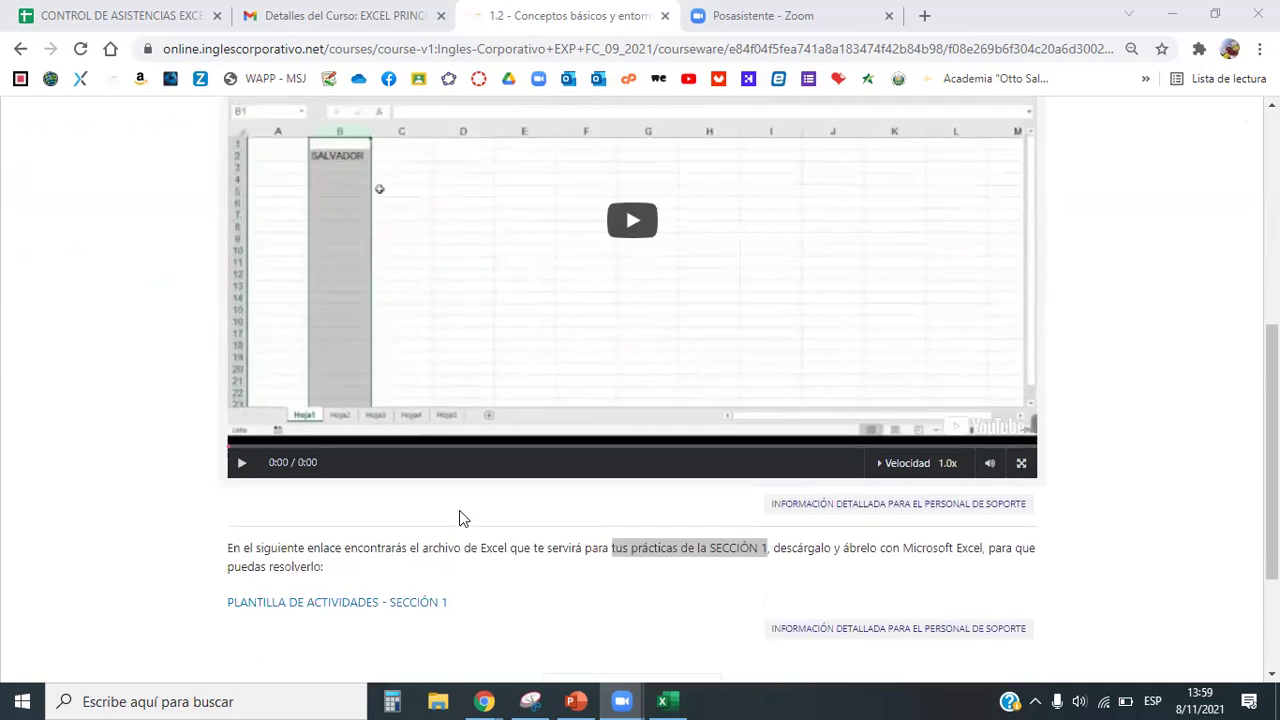
scroll(410, 545, down, 2)
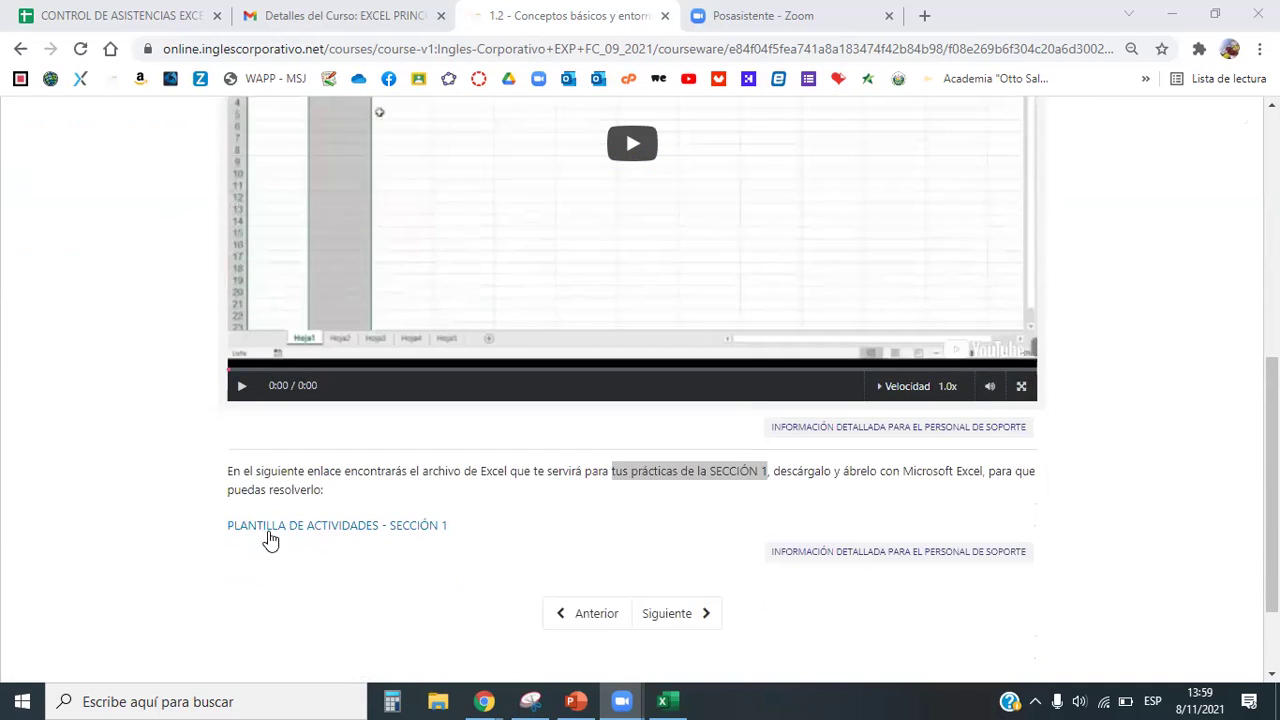
scroll(495, 540, up, 5)
scroll(491, 541, up, 1)
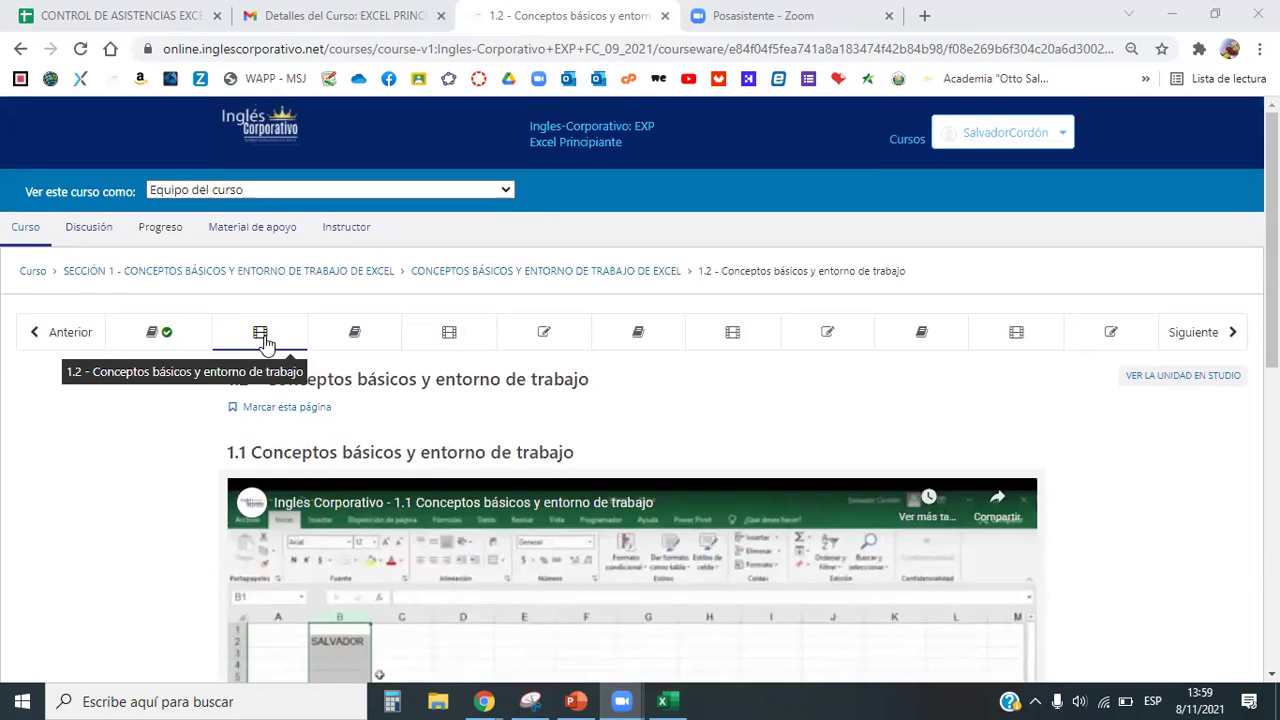
scroll(533, 514, down, 3)
scroll(533, 514, up, 2)
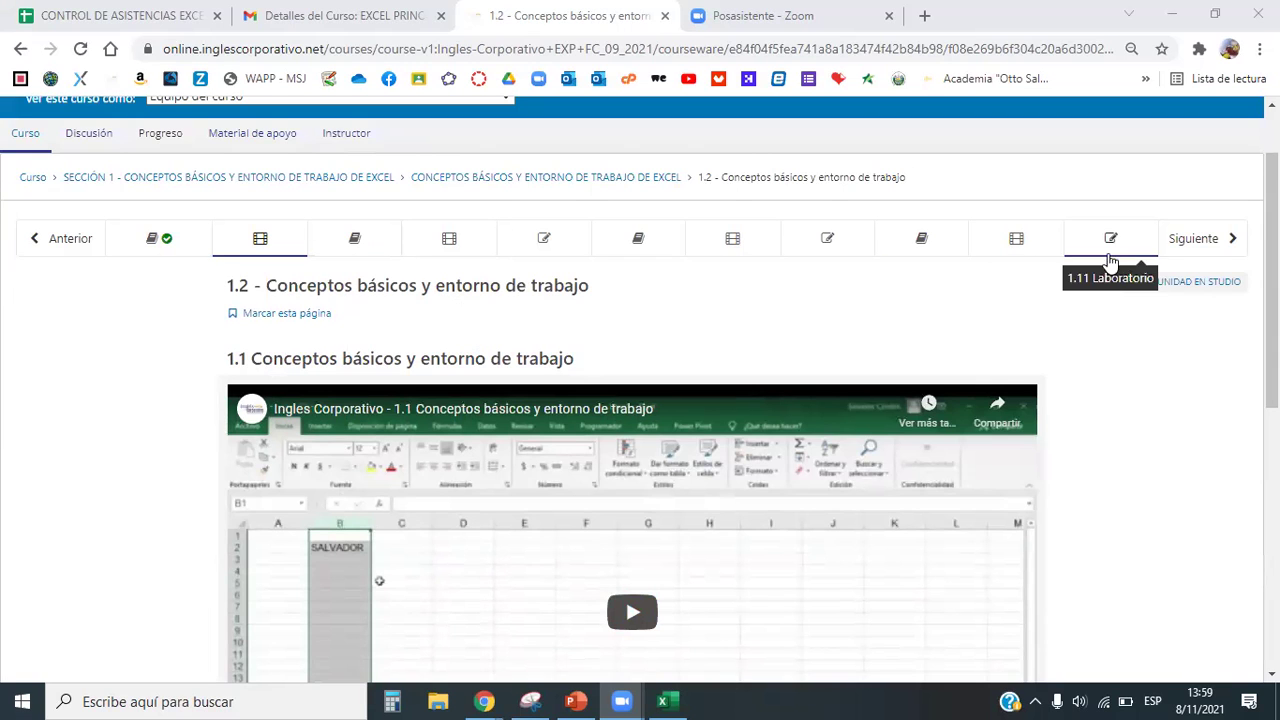
scroll(486, 611, down, 4)
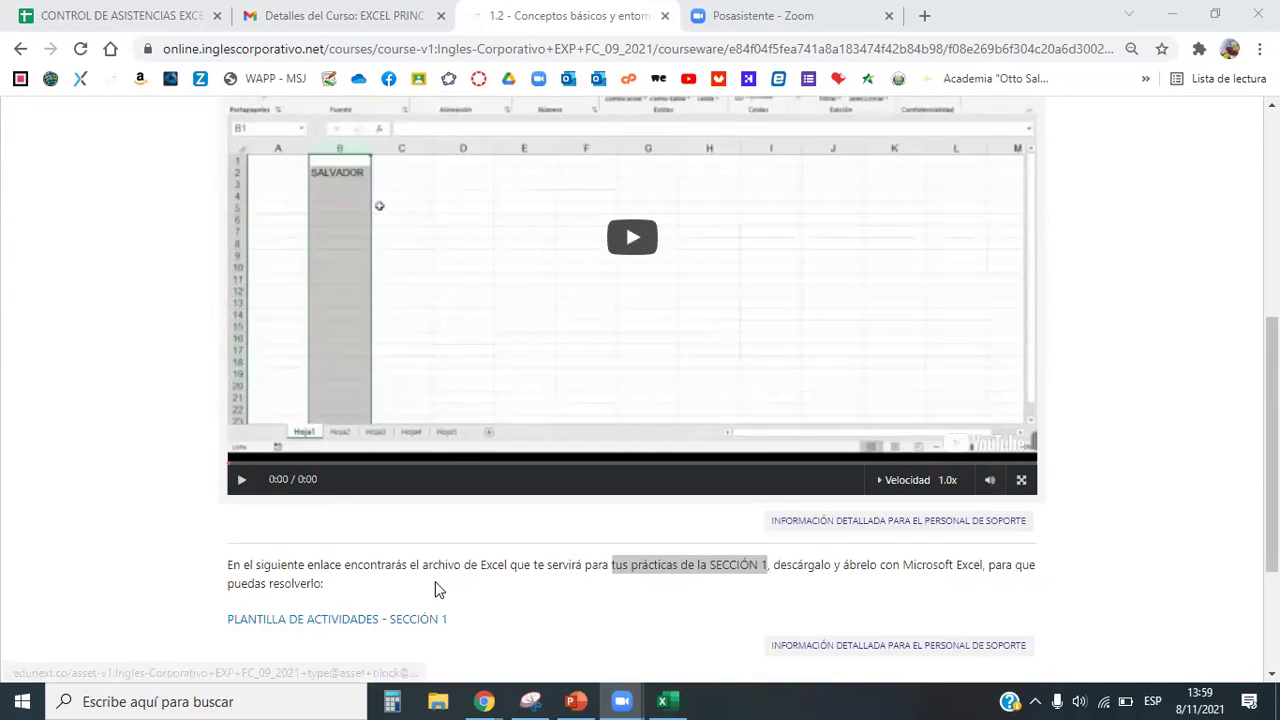
scroll(437, 590, up, 5)
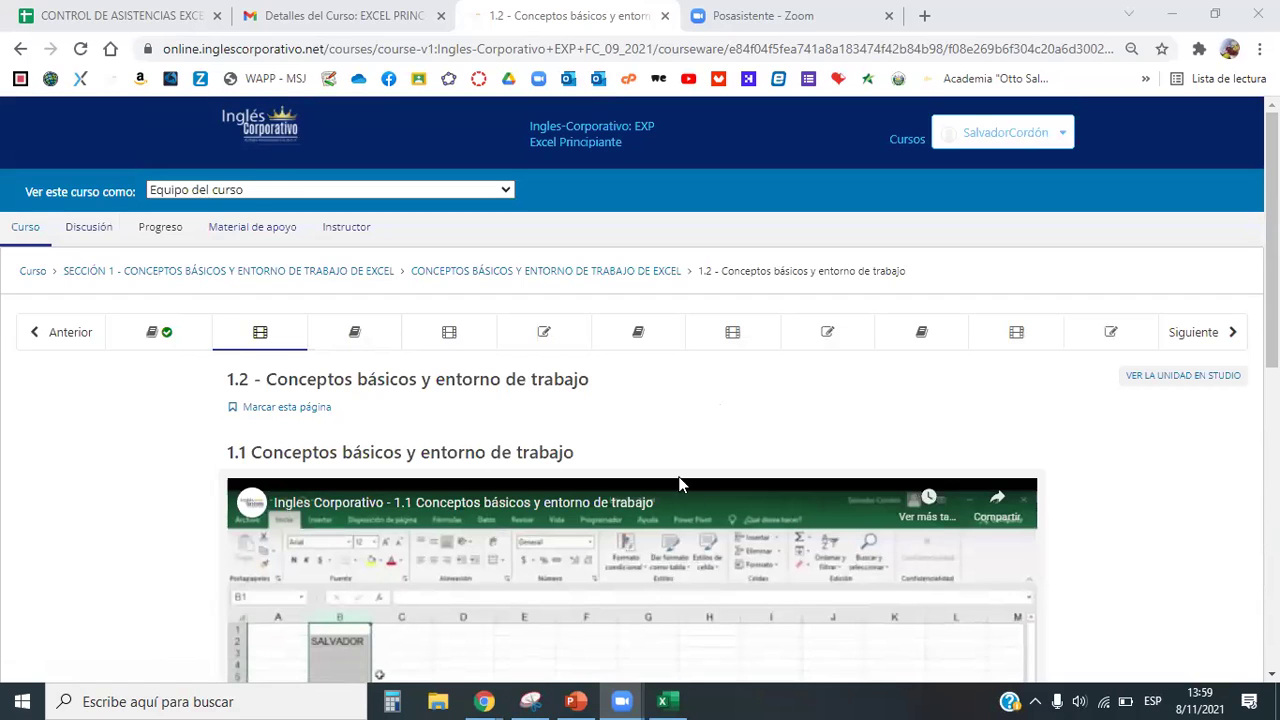
scroll(666, 410, down, 4)
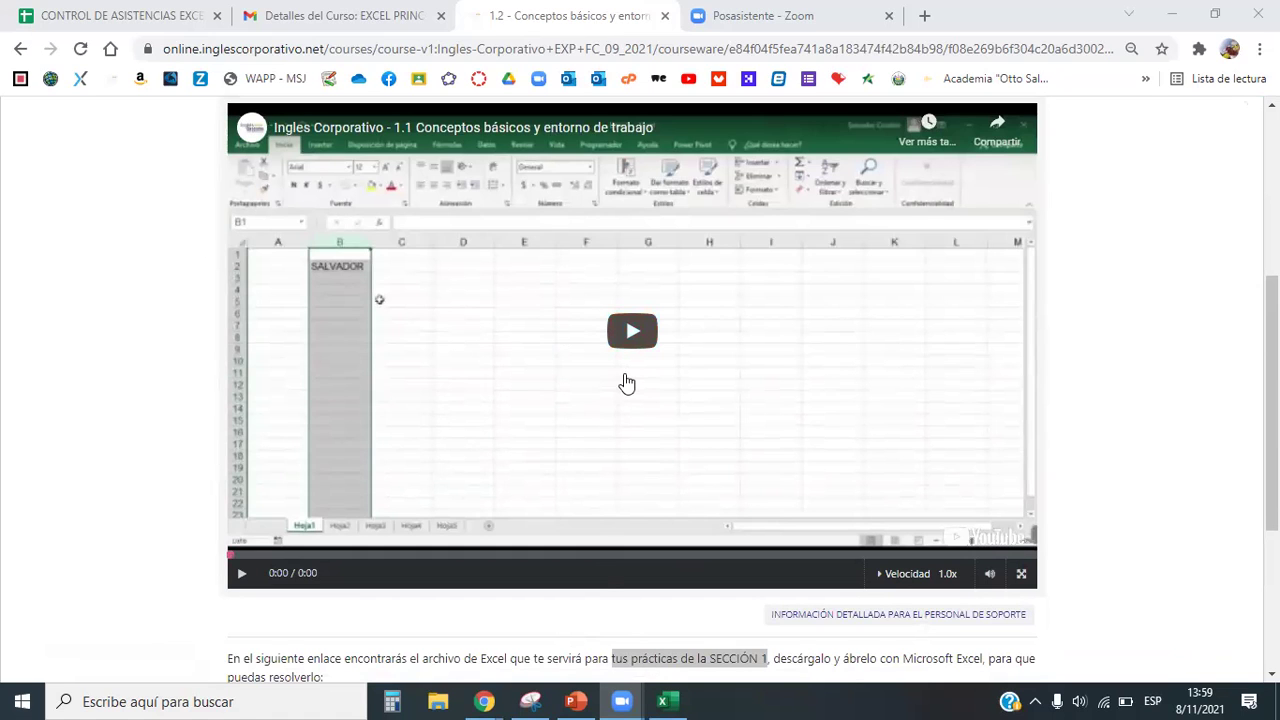
scroll(622, 385, up, 3)
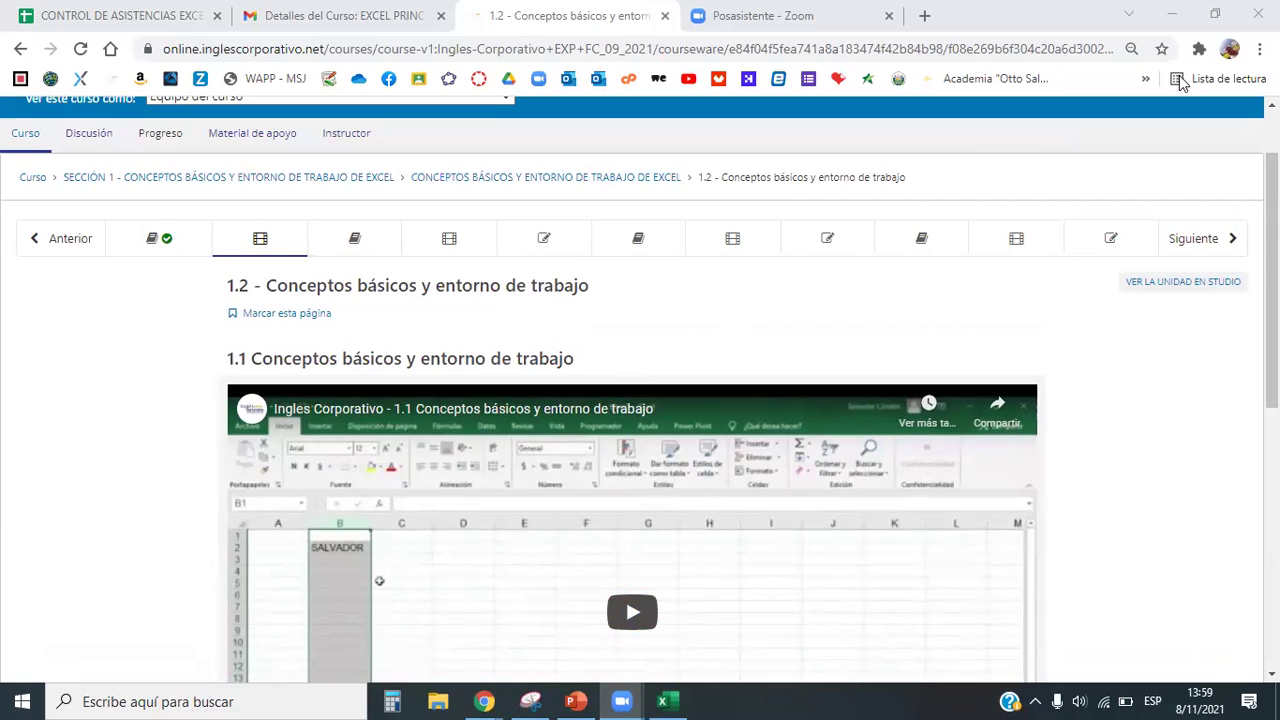
Return to the lesson 1.2 Conceptos básicos page through Chrome's taskbar window preview.
key(Down)
key(Down)
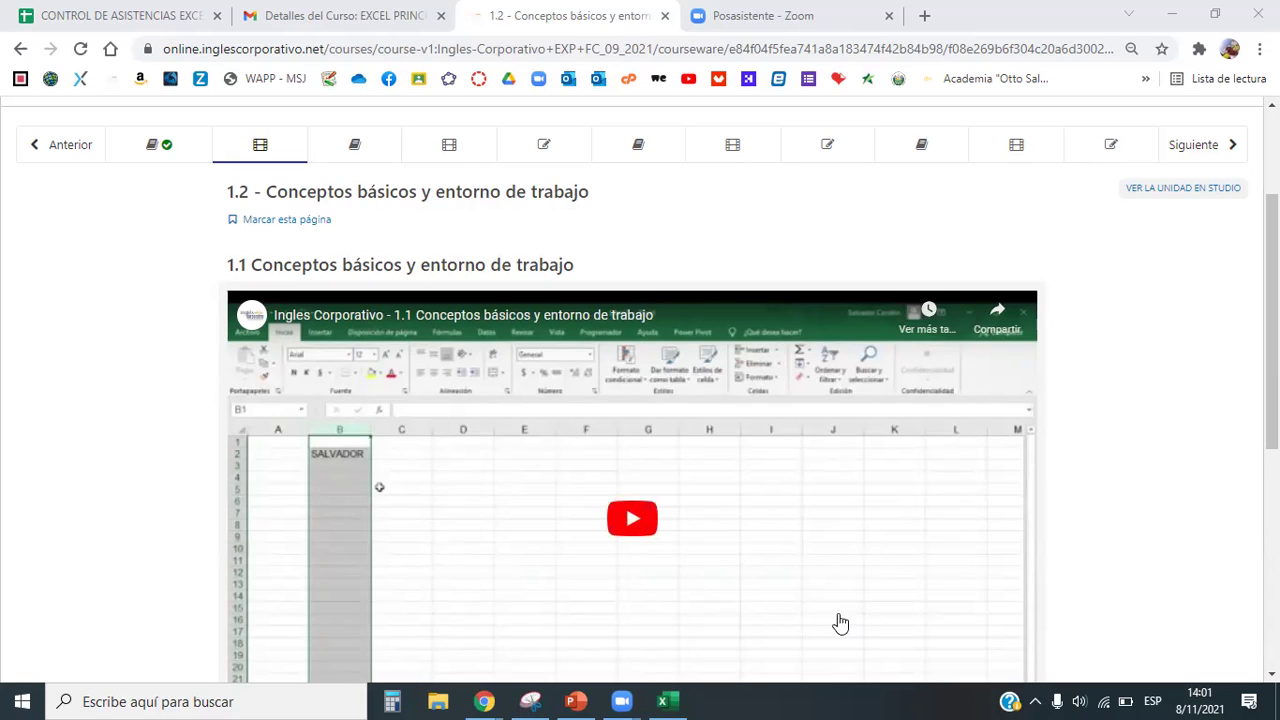
click(668, 700)
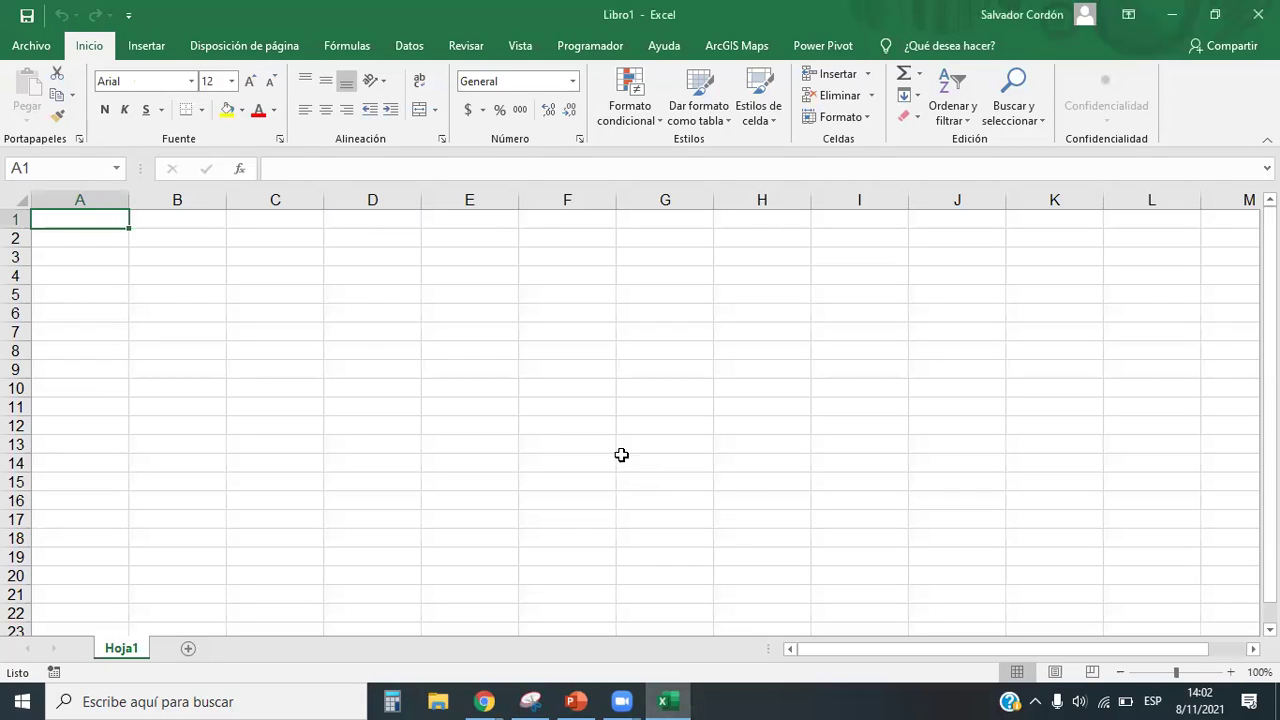
click(484, 700)
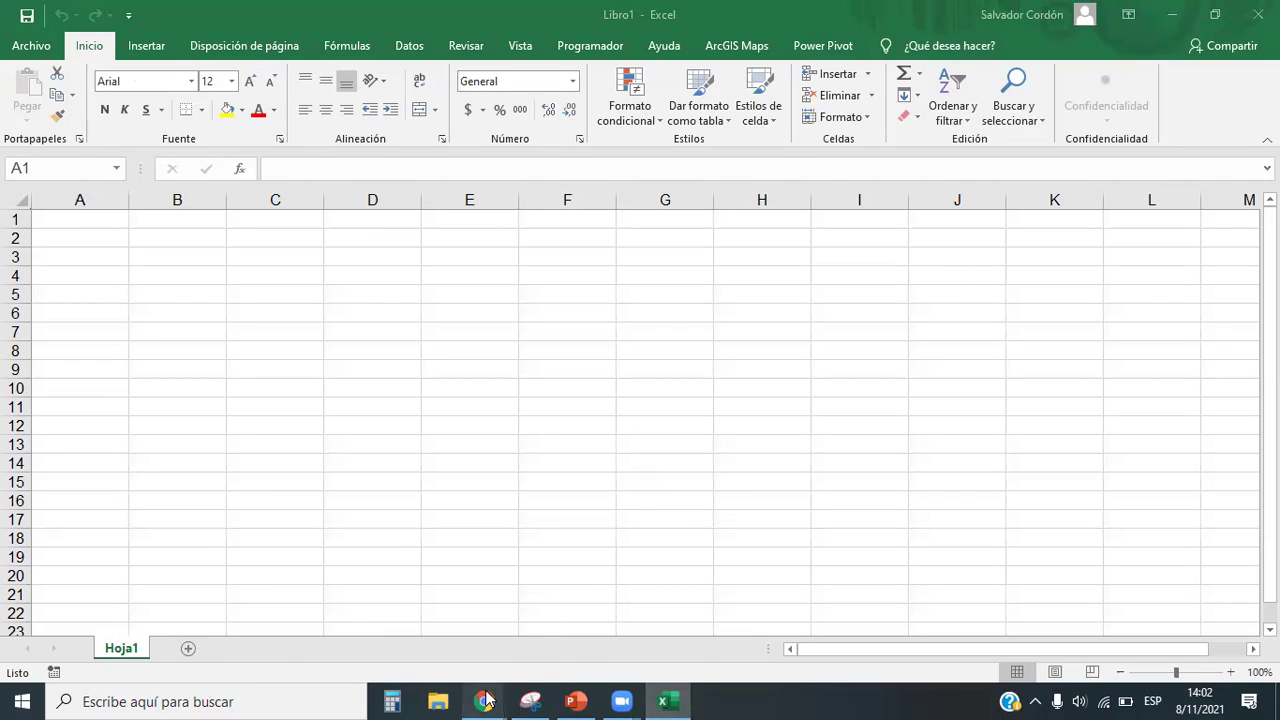
click(553, 626)
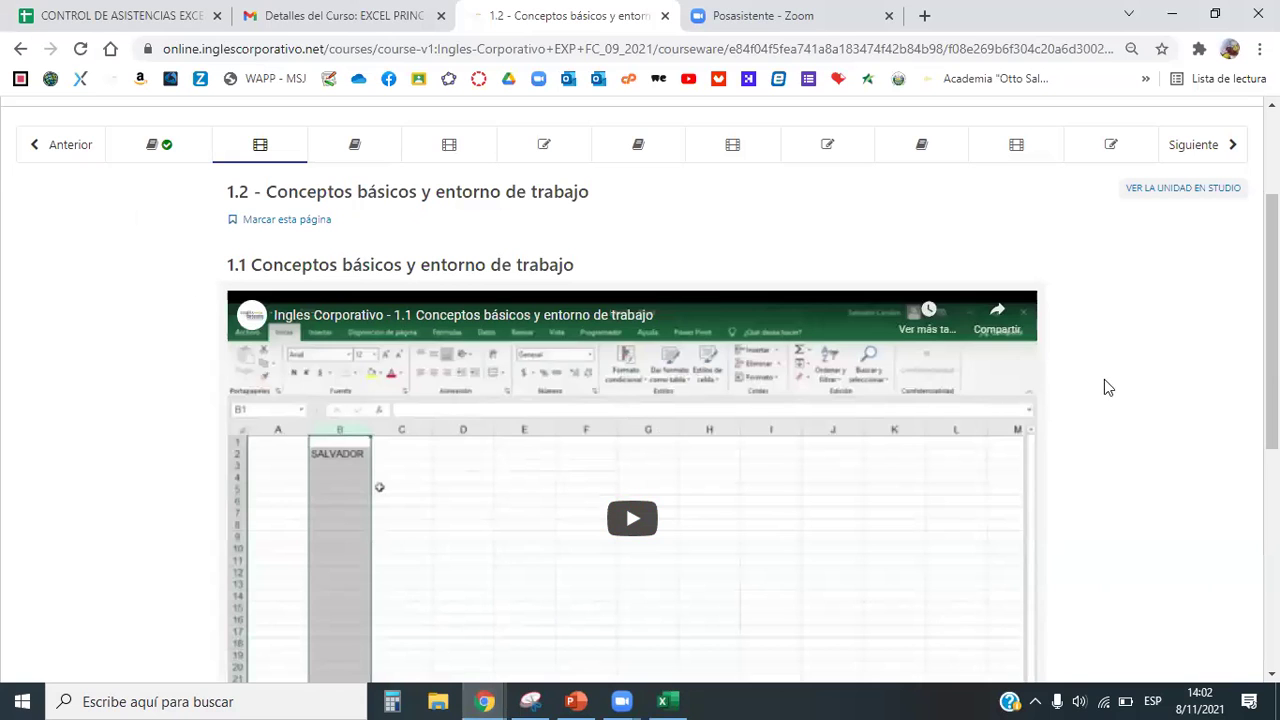
Open lesson 1.1 Objetivo de la lección and scroll to its Ingreso de datos a Excel section.
click(160, 146)
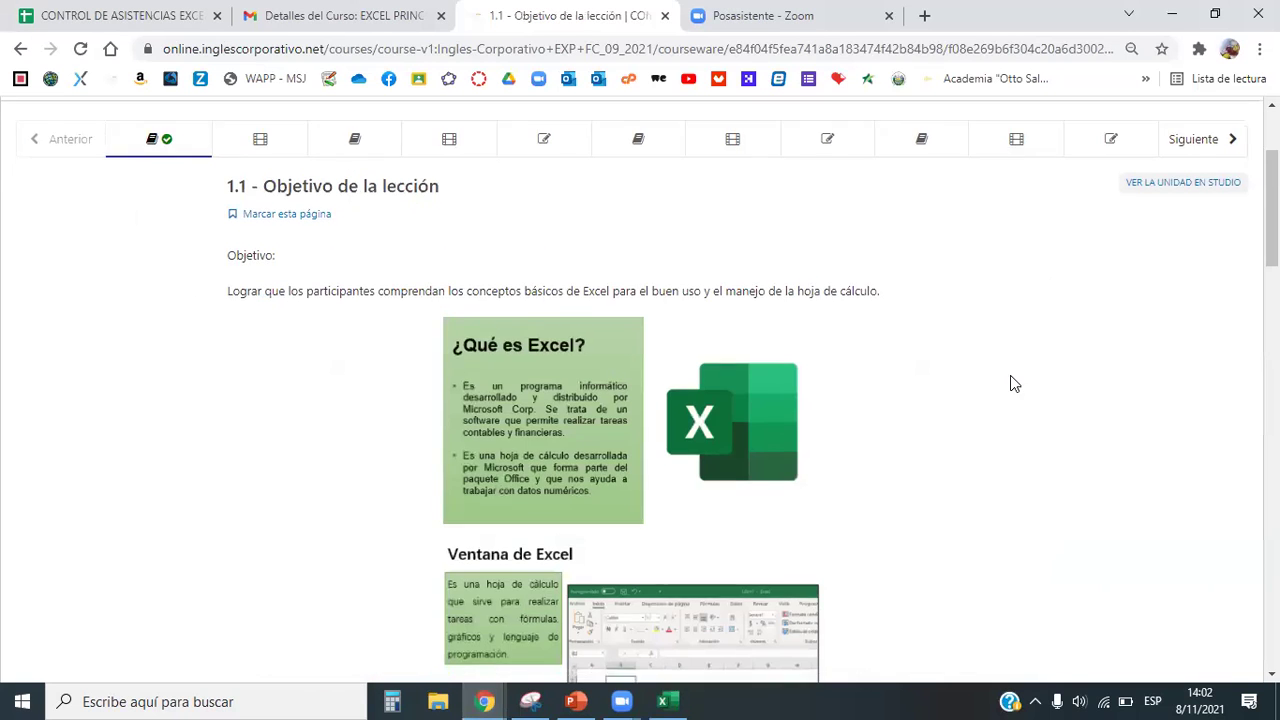
scroll(1010, 383, down, 15)
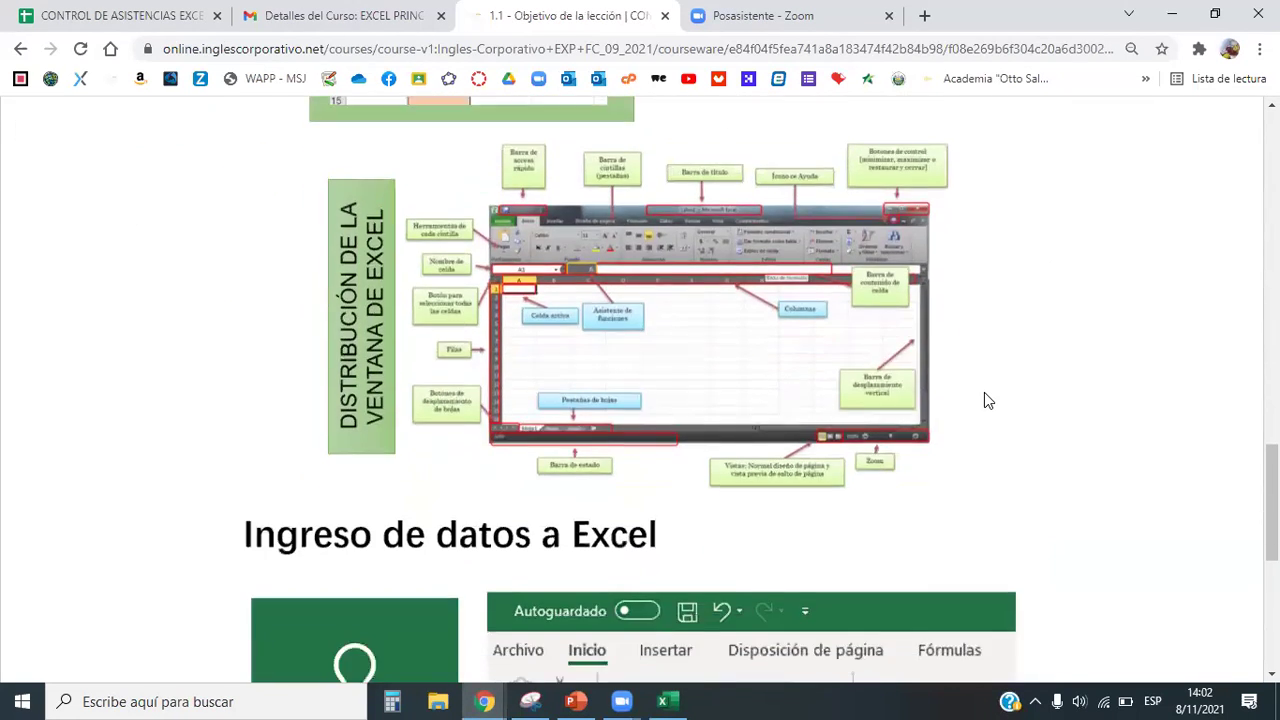
scroll(984, 400, down, 4)
scroll(984, 400, up, 4)
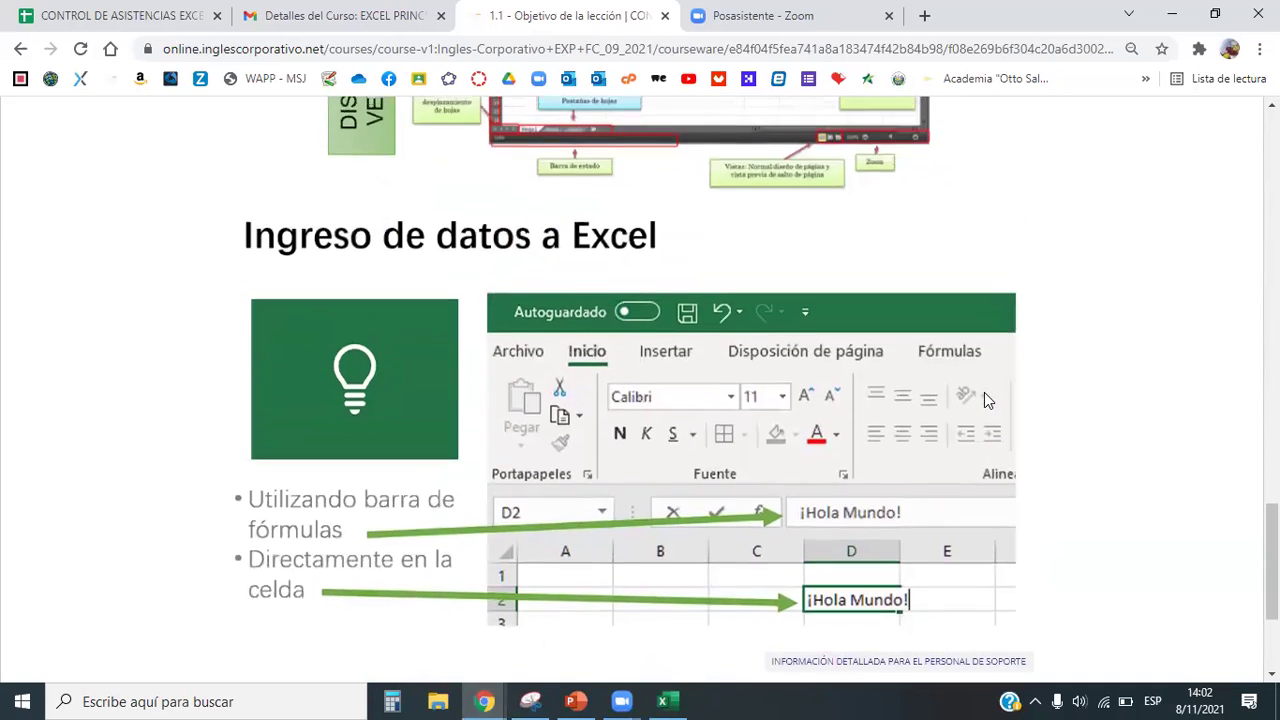
scroll(981, 406, down, 2)
scroll(980, 406, up, 1)
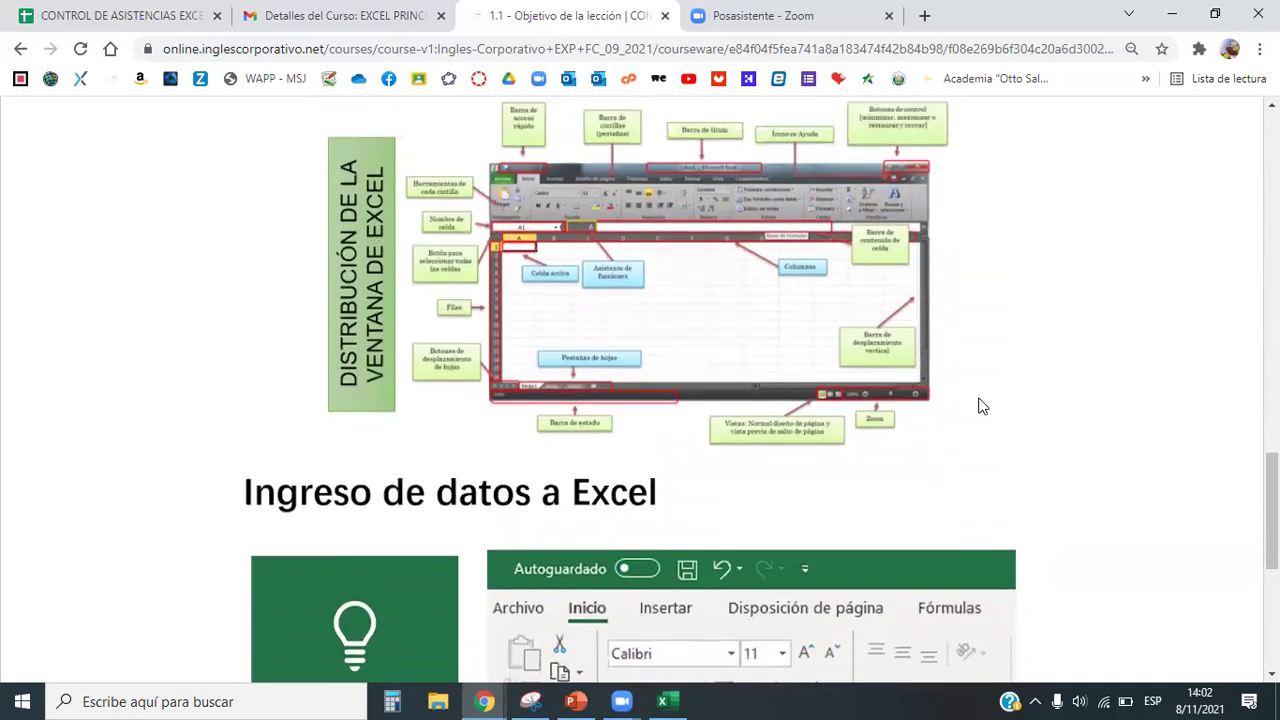
scroll(980, 406, down, 4)
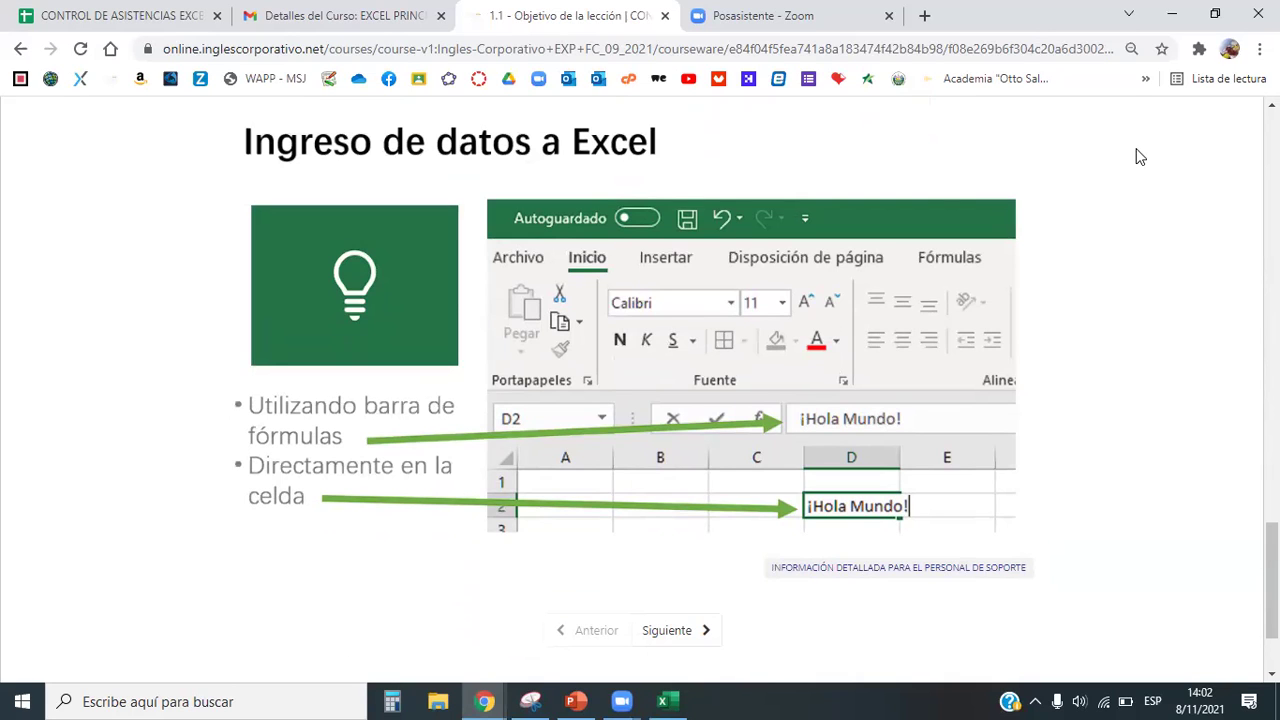
Switch to the Libro1 workbook and, after trying several cells, select cell D4.
click(665, 701)
click(357, 256)
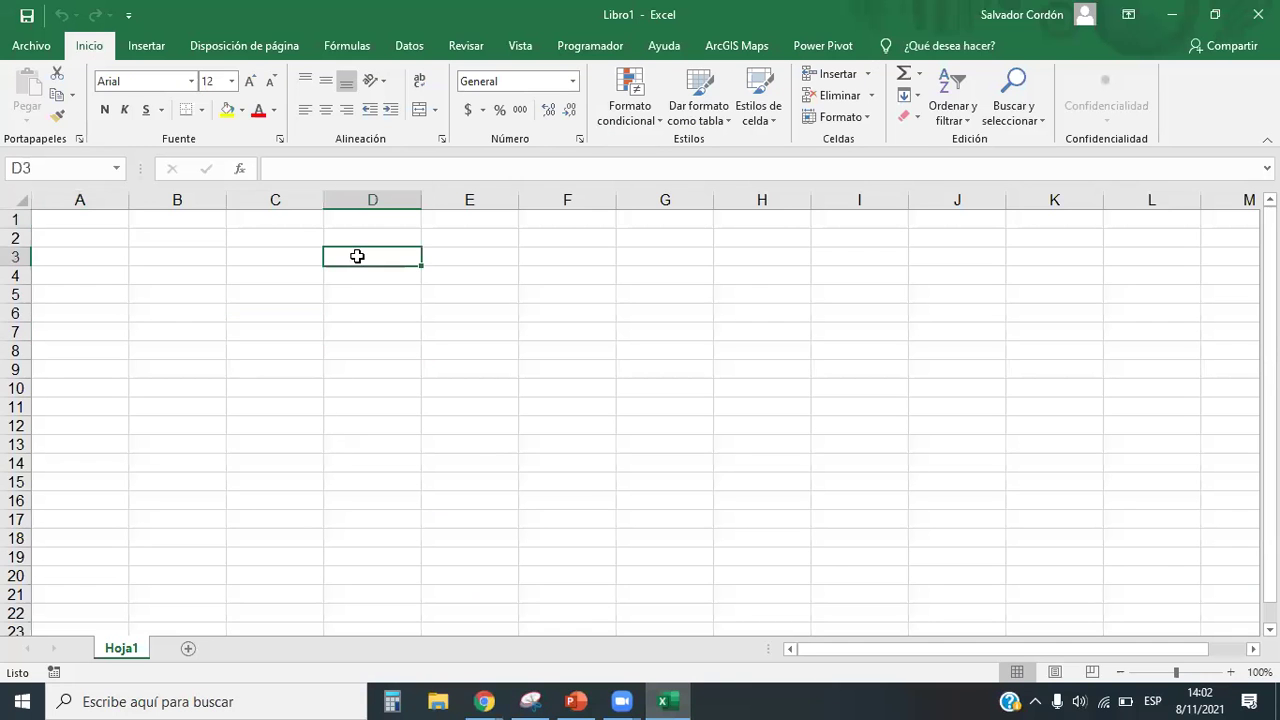
click(256, 256)
click(254, 351)
click(252, 262)
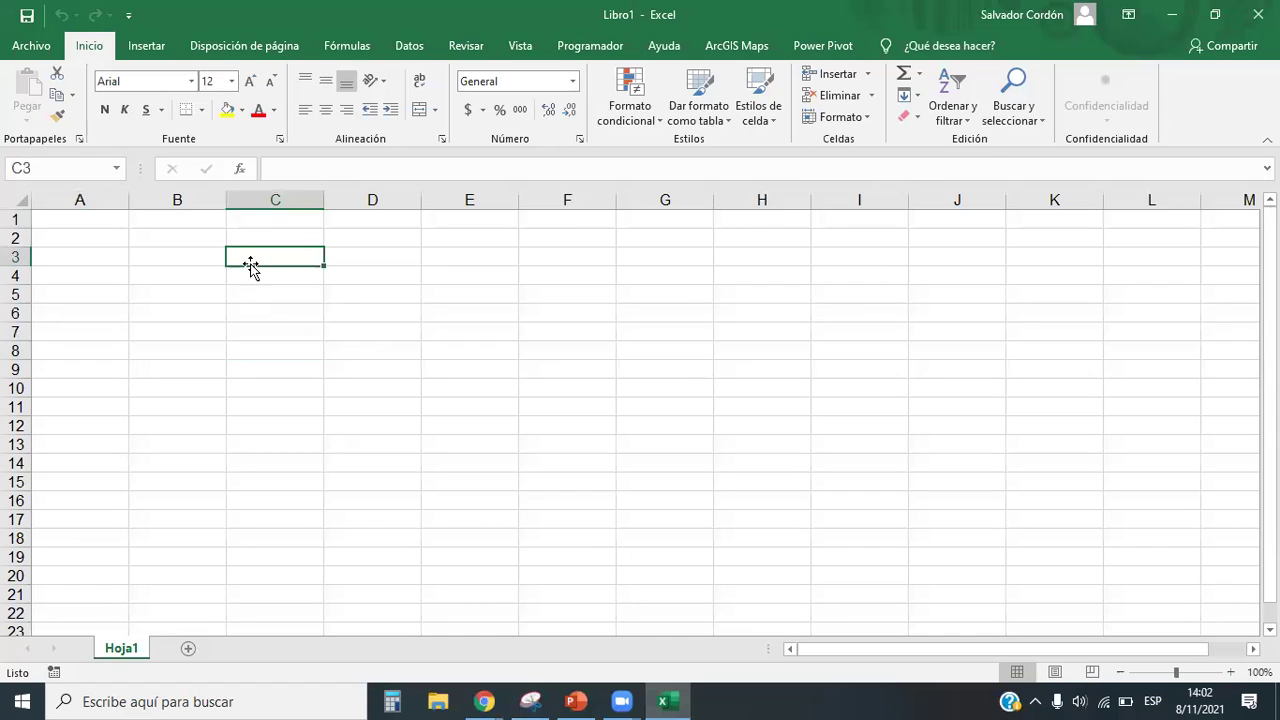
click(279, 170)
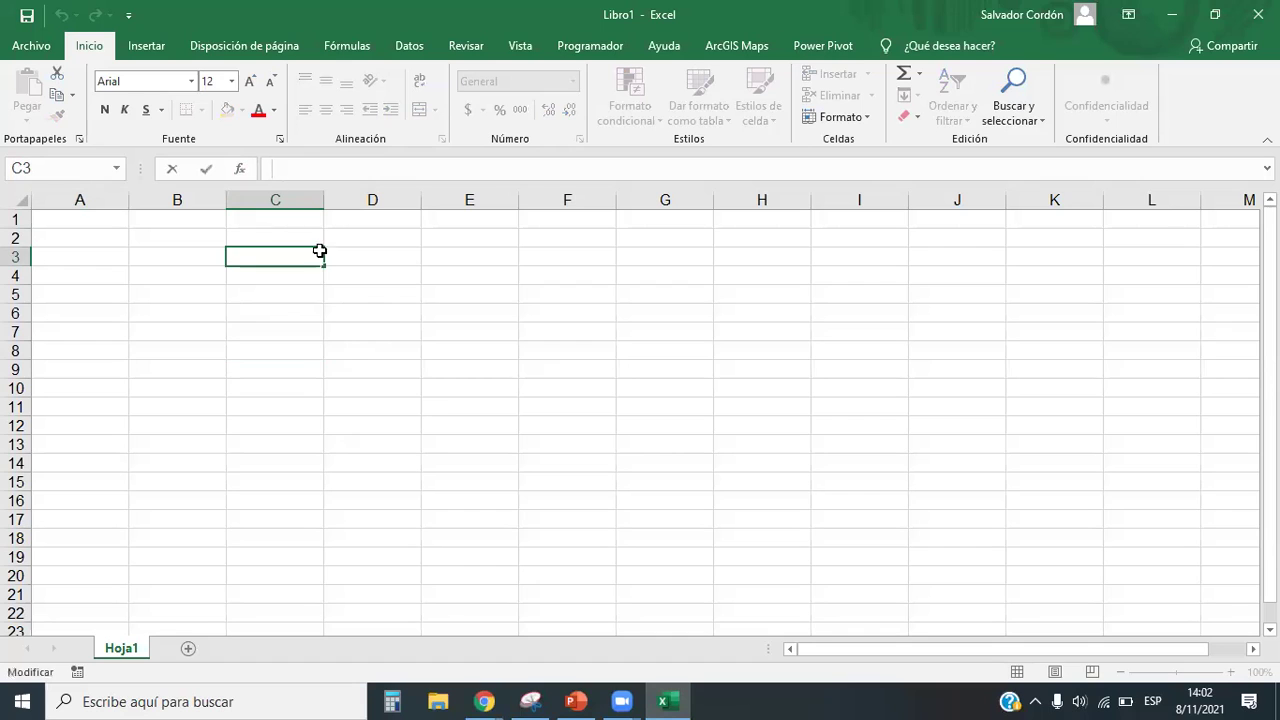
click(428, 408)
click(177, 265)
click(171, 237)
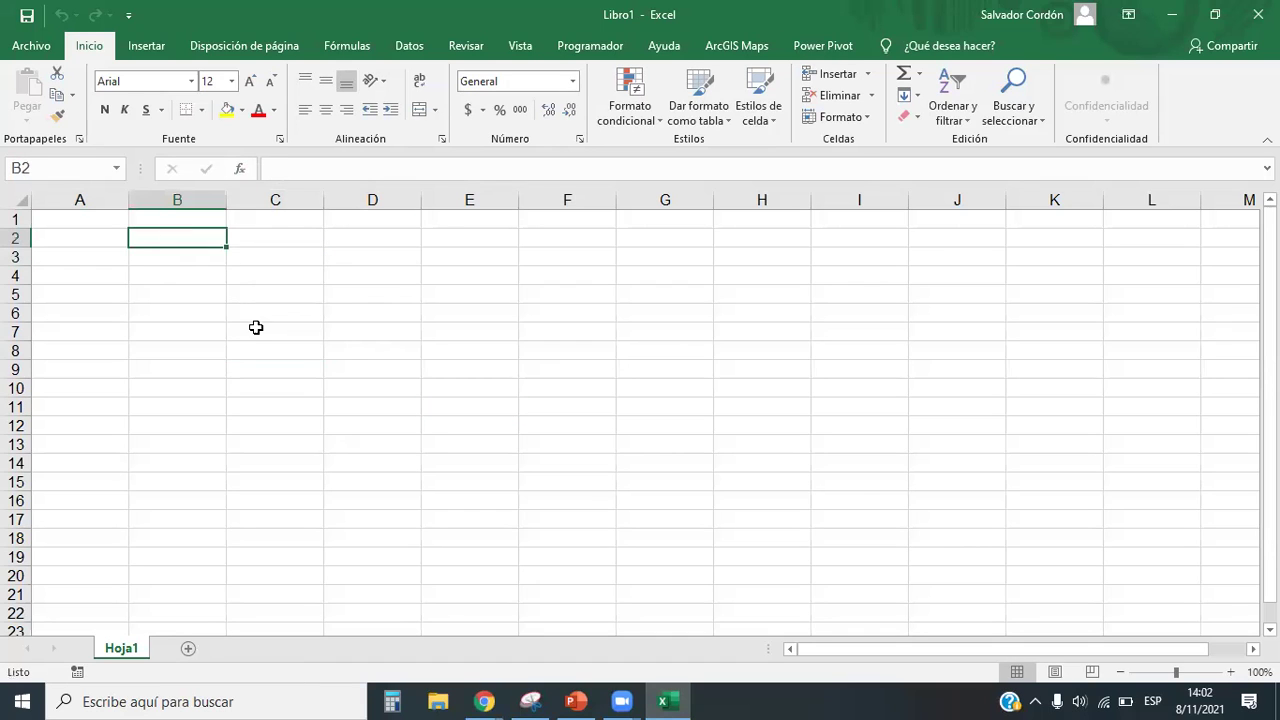
click(531, 272)
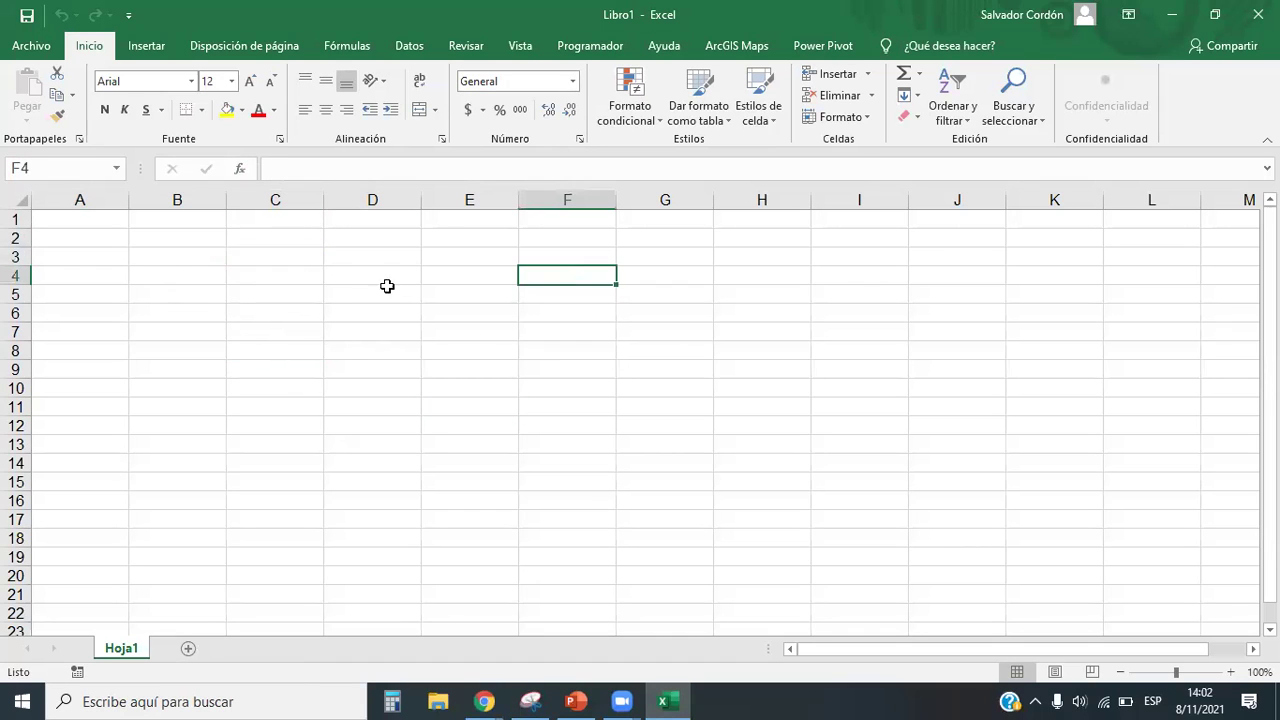
click(380, 278)
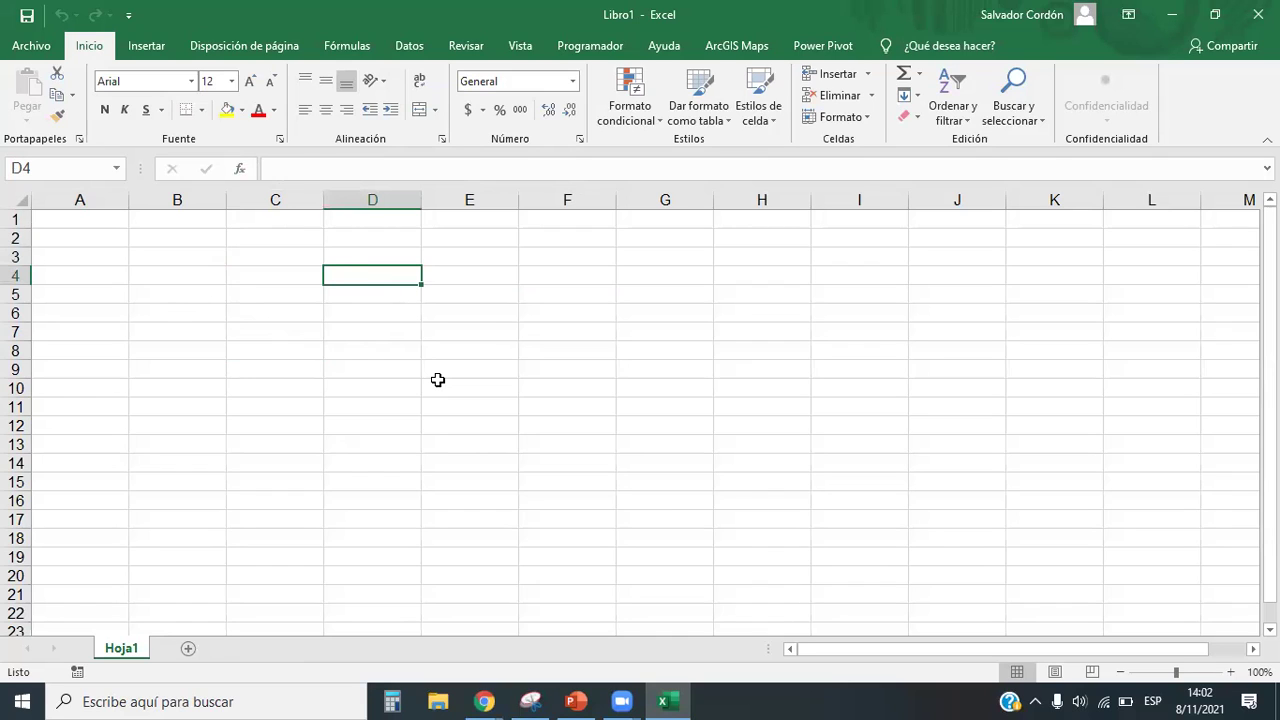
Enter 'Hola mundo' in D4, correcting typos, then move along row 4 to G4.
text(Hola)
text( m)
key(BackSpace)
text(mo)
key(BackSpace)
text(undo)
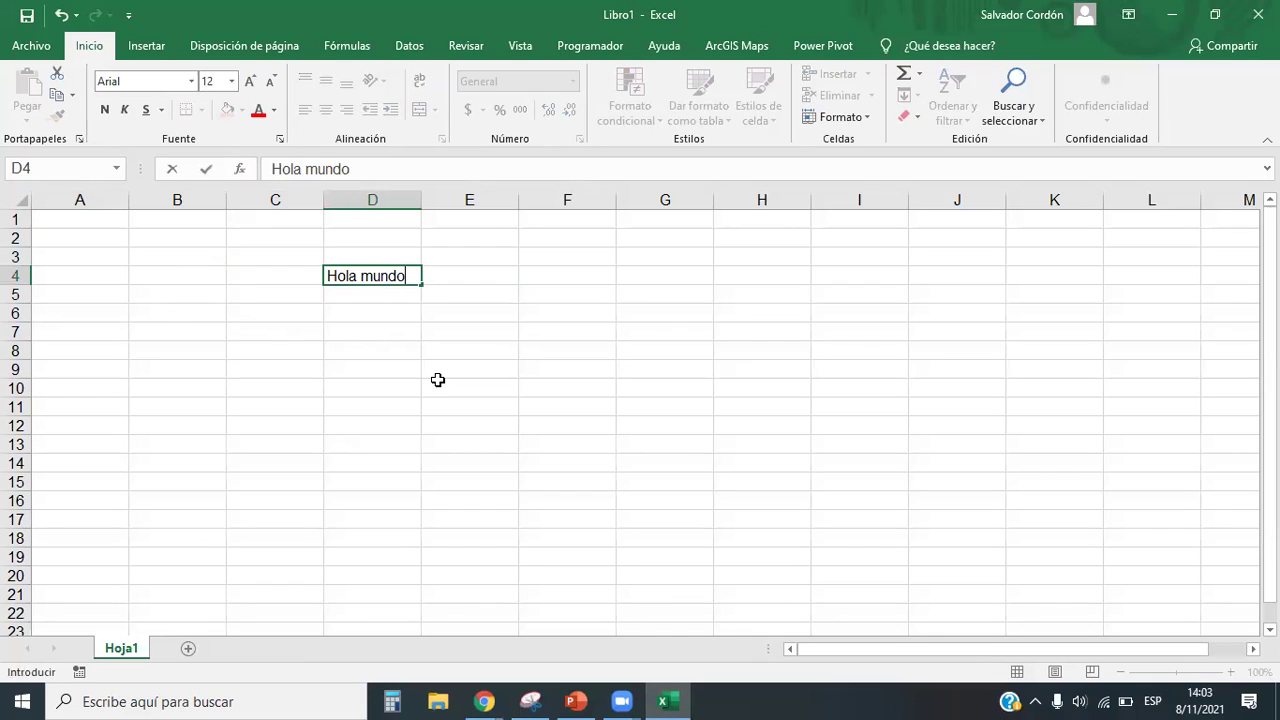
key(Return)
key(Down)
key(Down)
key(Up)
key(Up)
key(Up)
key(Right)
key(Right)
key(Right)
key(Left)
key(Left)
key(Left)
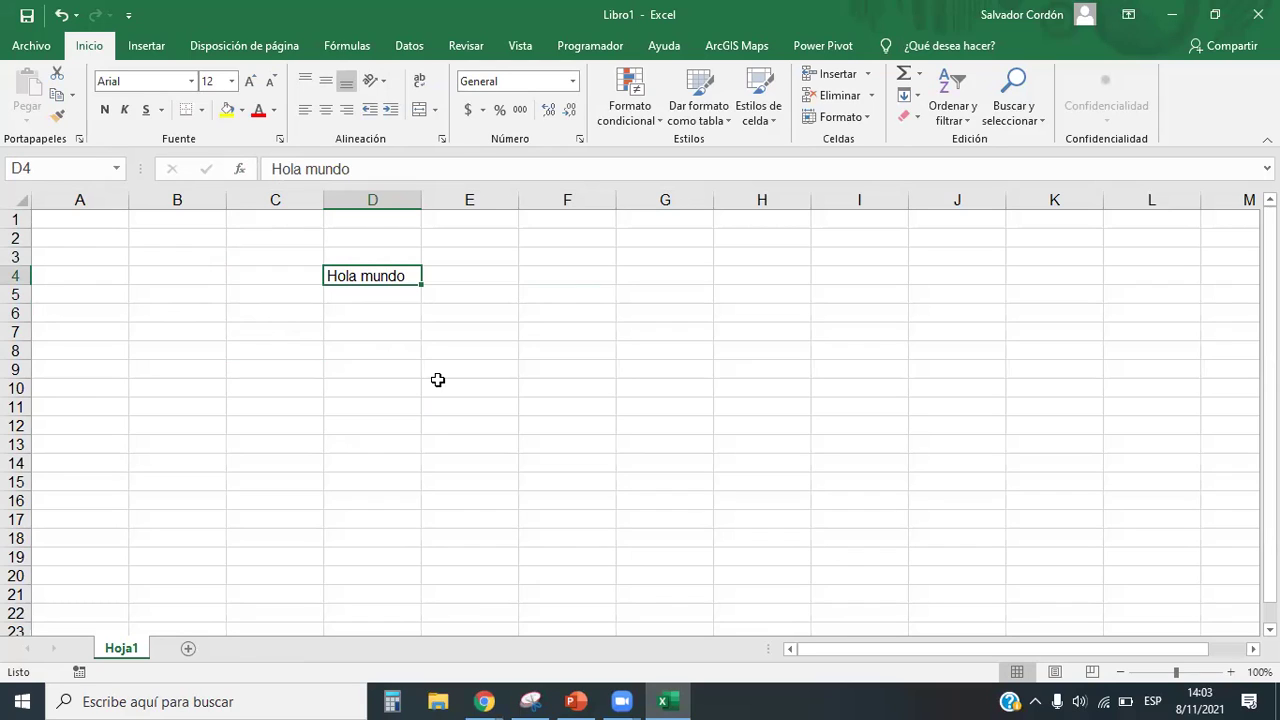
key(Right)
key(Right)
key(Right)
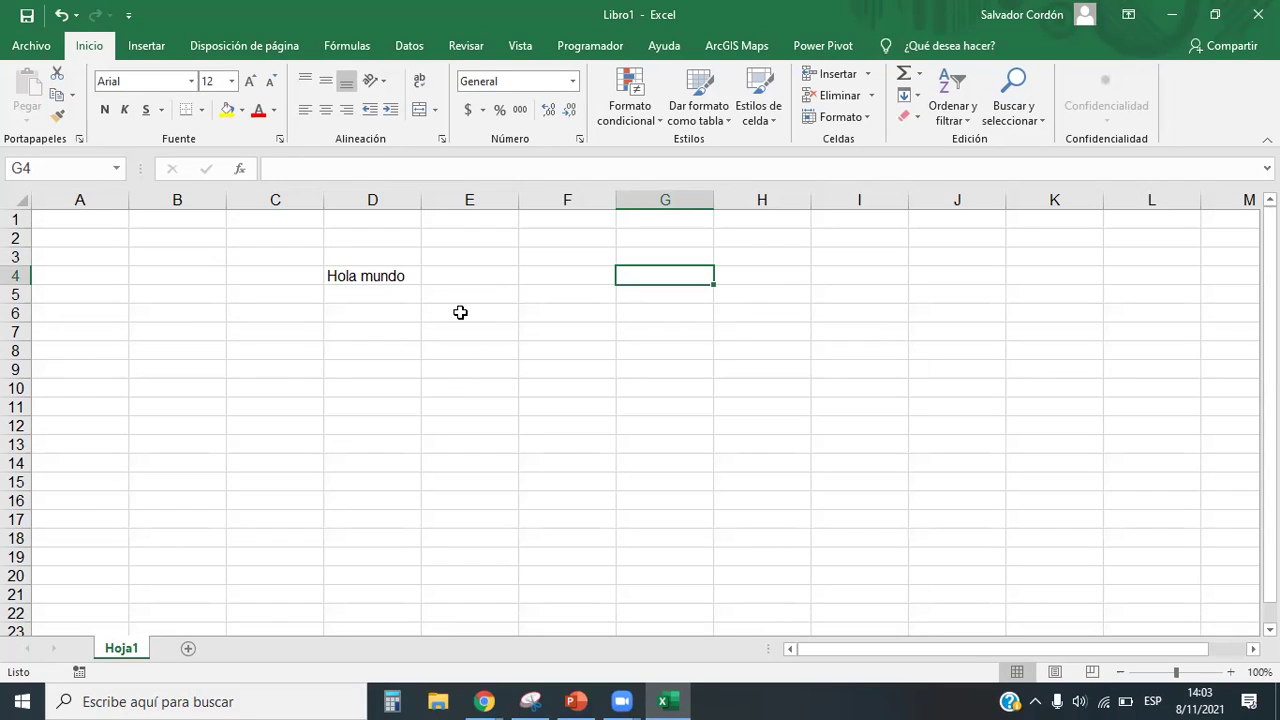
Type 'hola mundo' into cell C8 and confirm it.
click(265, 355)
text(h)
key(BackSpace)
text(hola mundo)
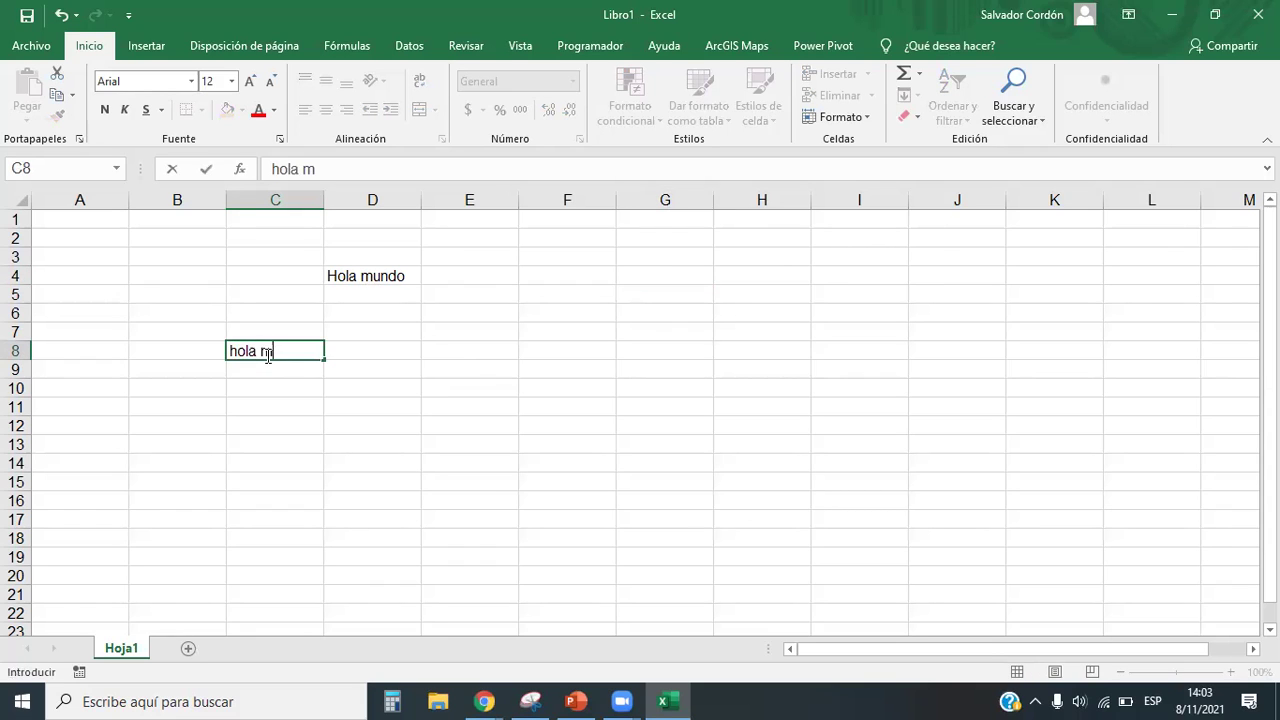
key(Return)
Select cells A2:A3, F5, H5, column H and row 4, ending on cell H4.
click(590, 440)
drag(126, 243, 62, 252)
click(586, 294)
click(782, 288)
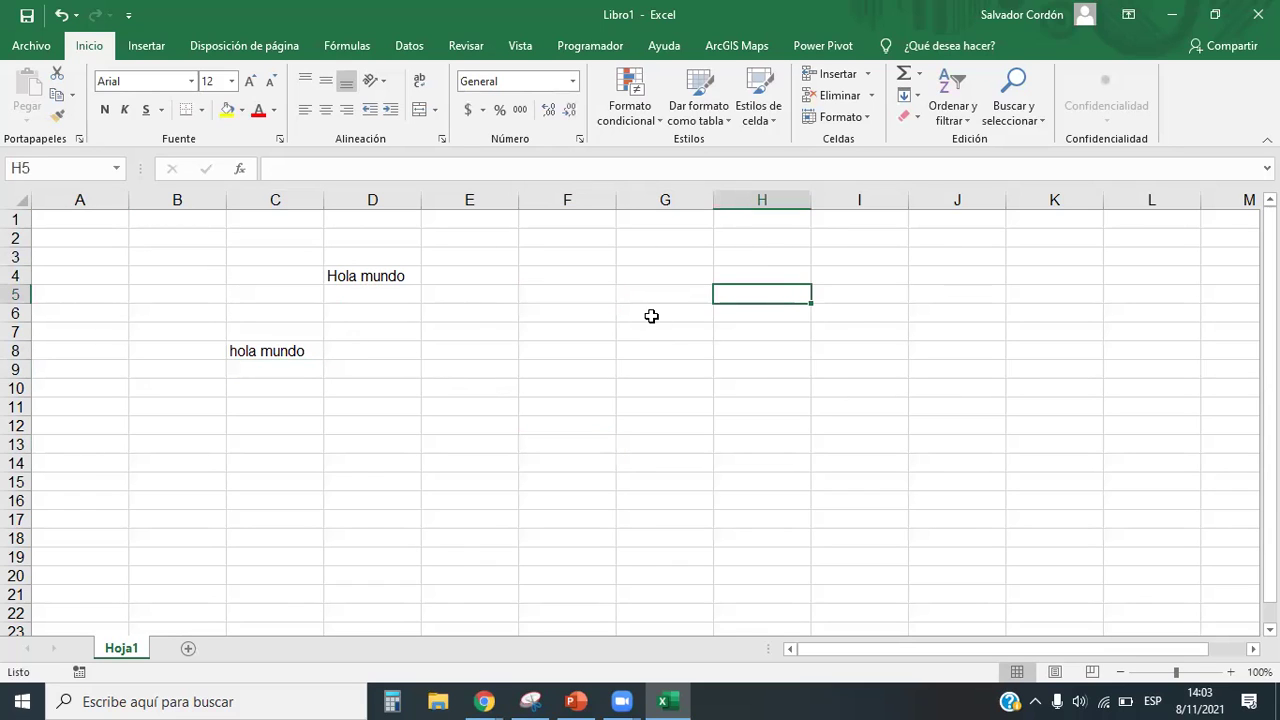
click(789, 200)
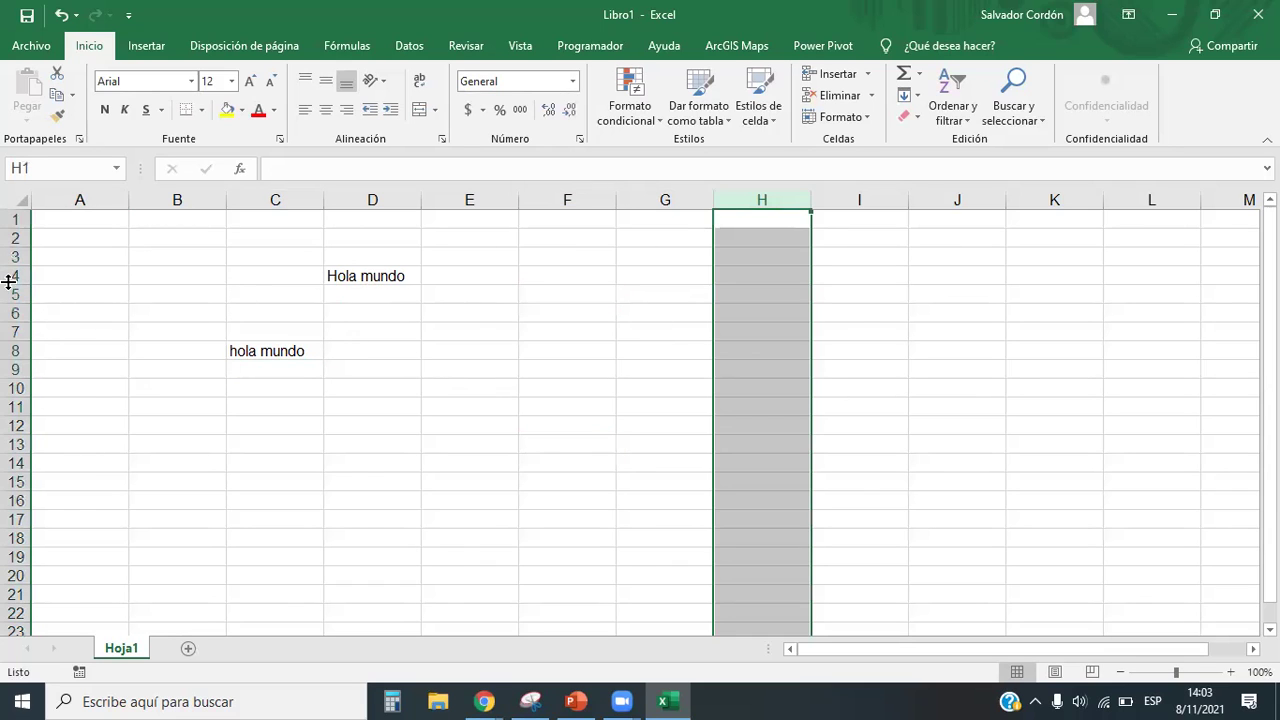
click(15, 276)
click(771, 277)
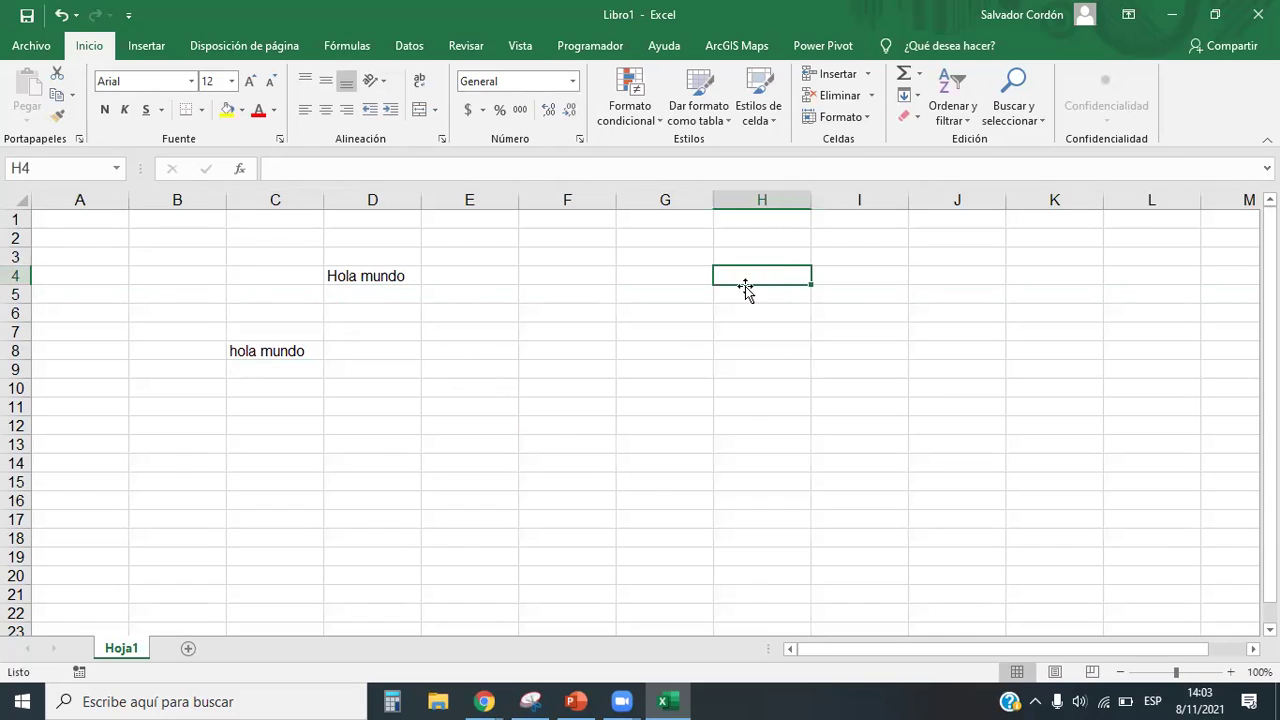
Enter 'hola mundo' into H4 through the formula bar.
click(288, 168)
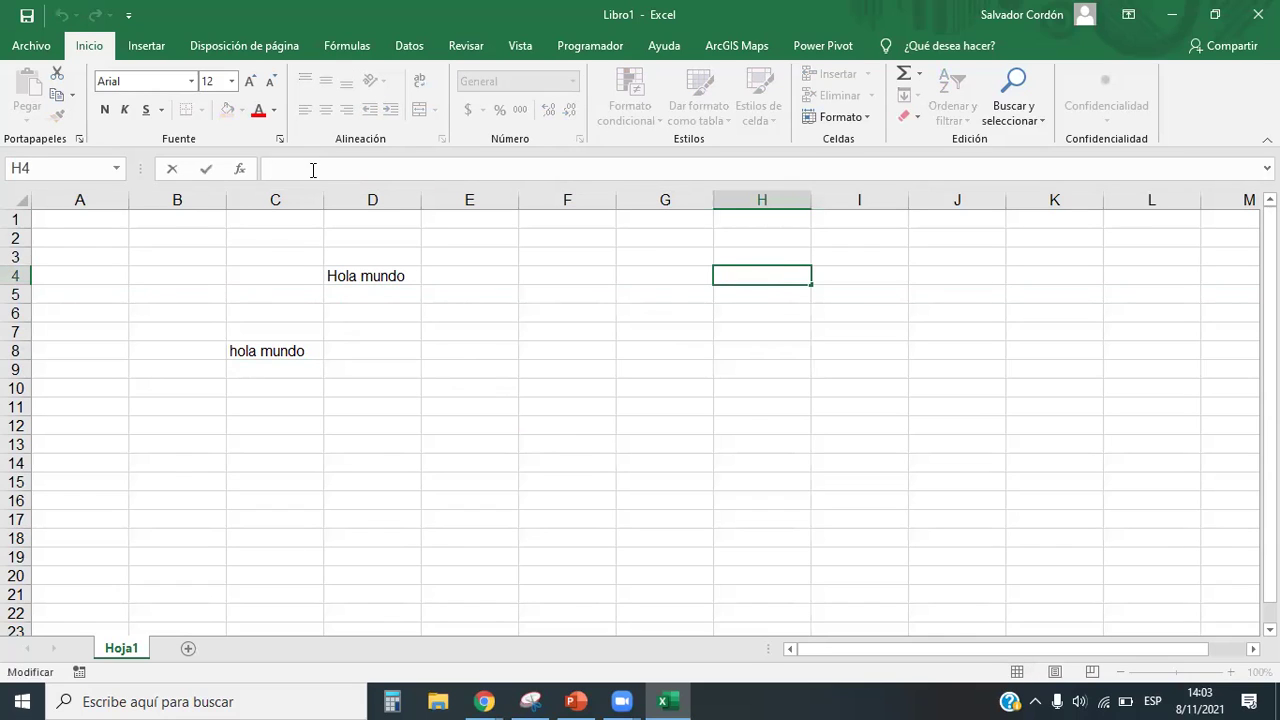
text(hola mundo)
key(Return)
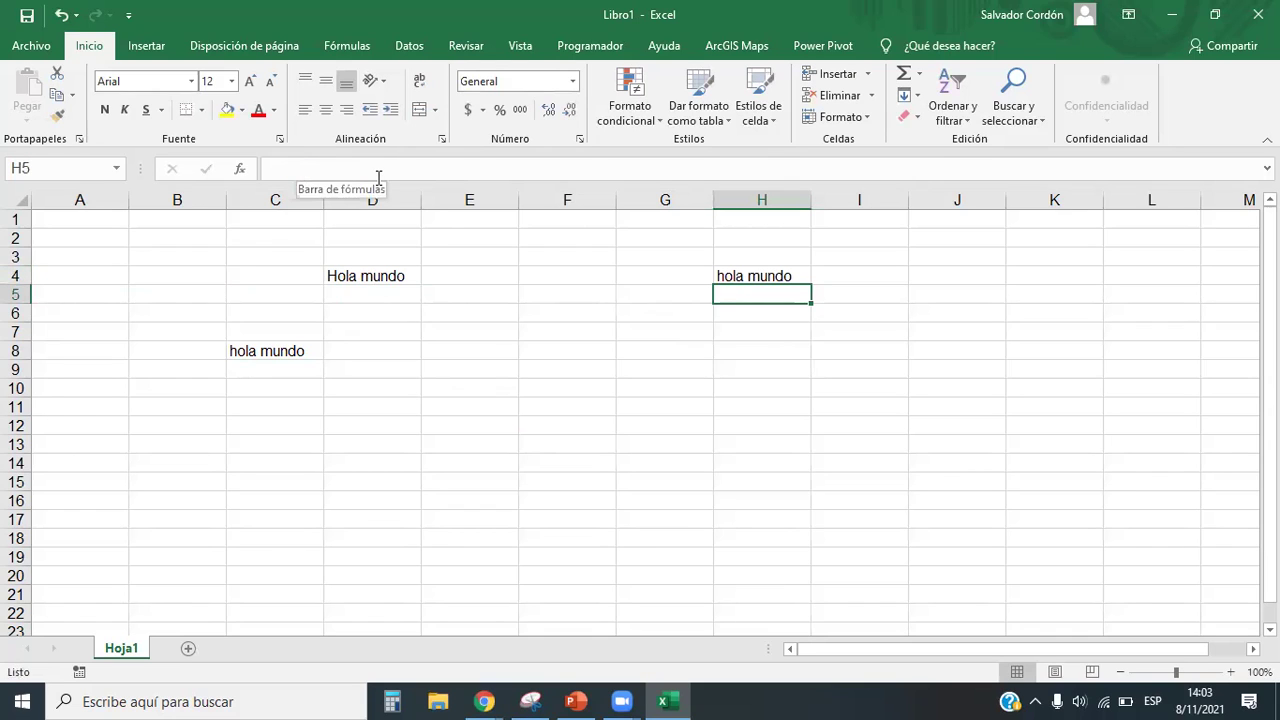
Check H4's contents, selecting cells G11, F5, E7, K8 and H11 in between.
key(F2)
click(671, 404)
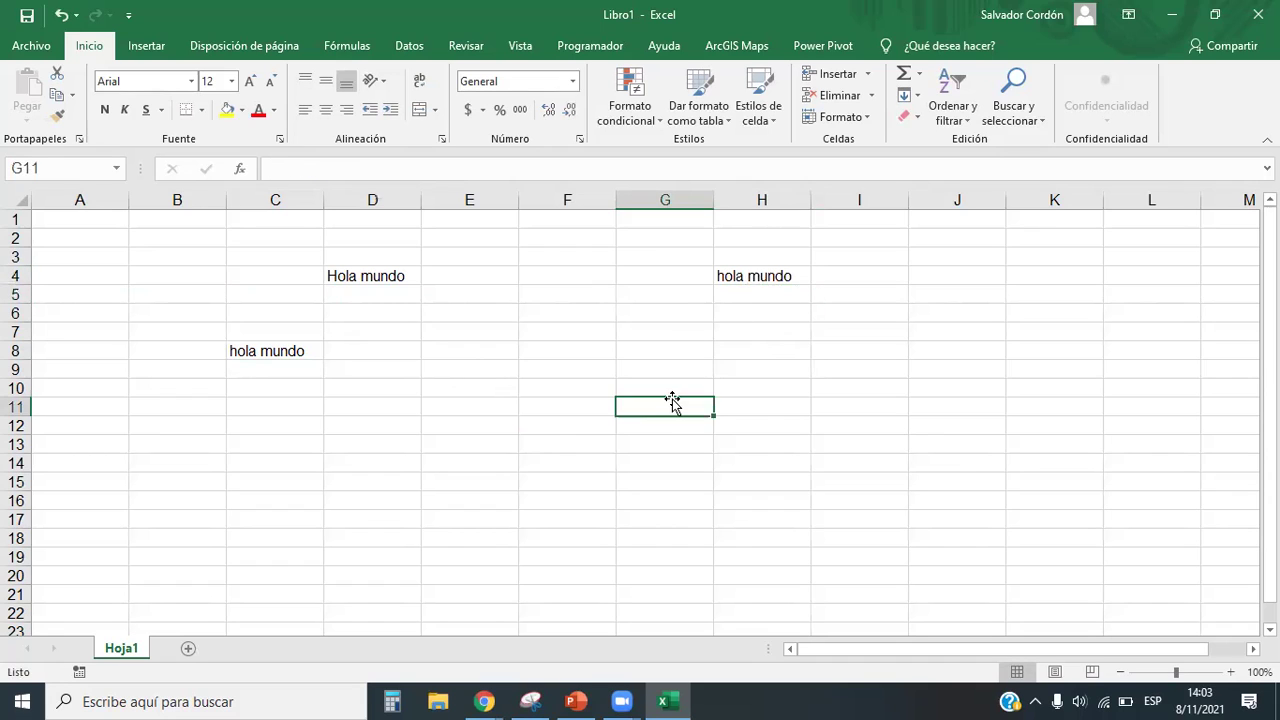
click(566, 293)
click(752, 277)
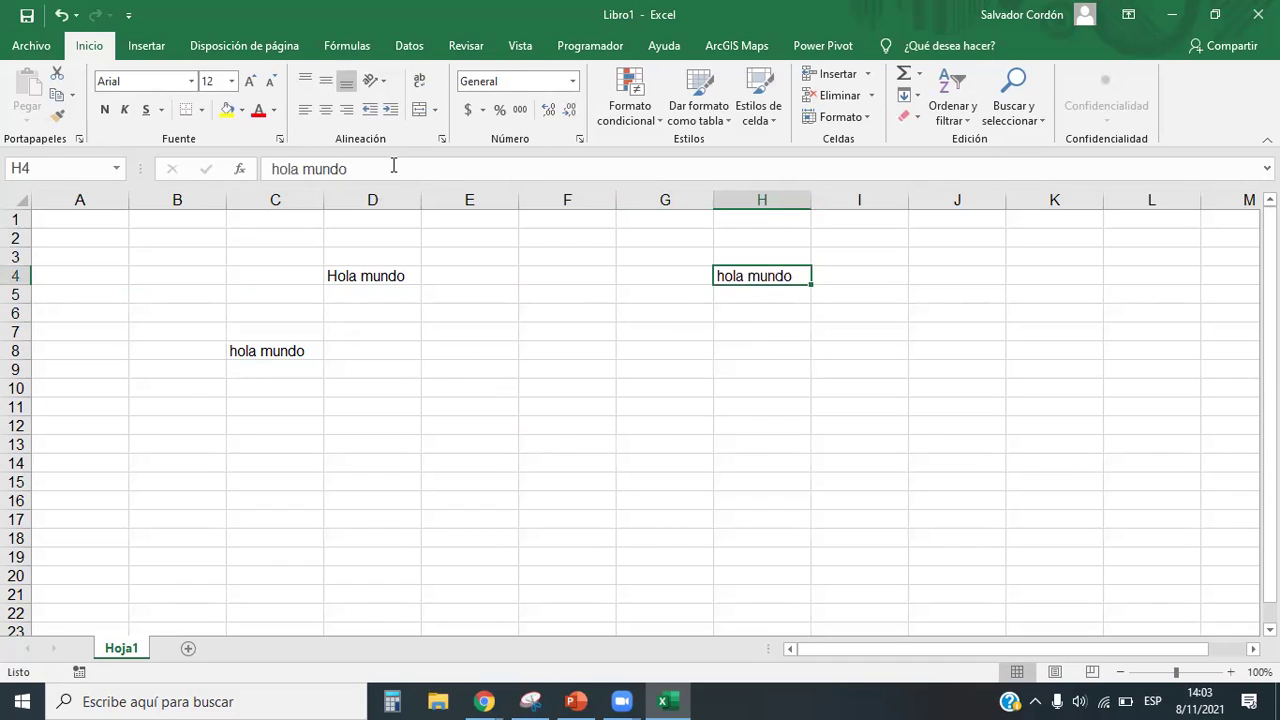
click(463, 331)
click(1054, 350)
click(790, 407)
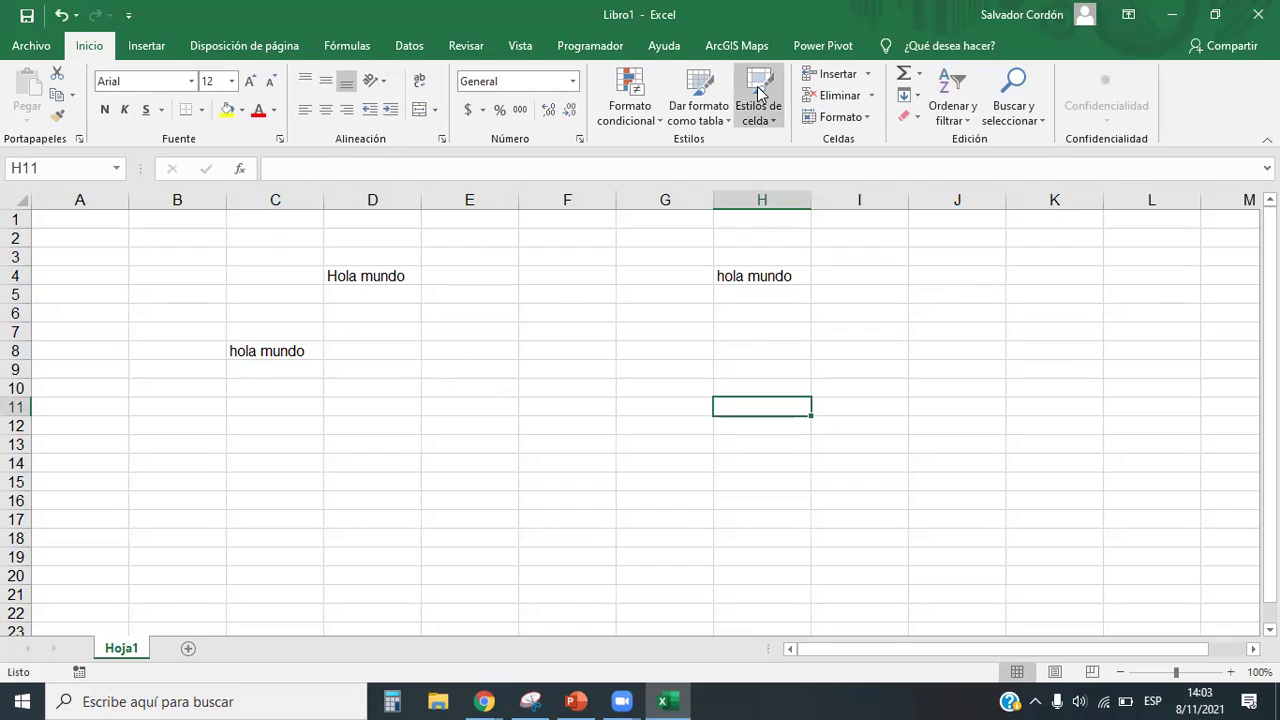
click(759, 274)
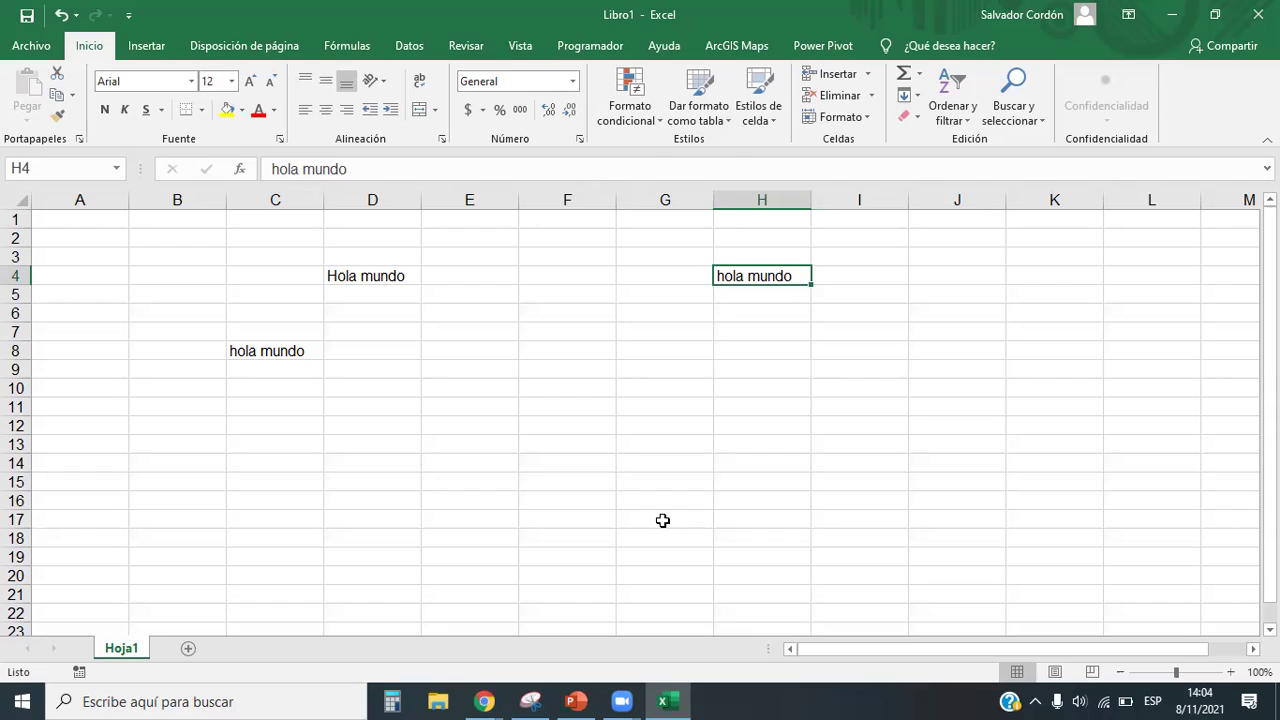
click(618, 391)
click(511, 350)
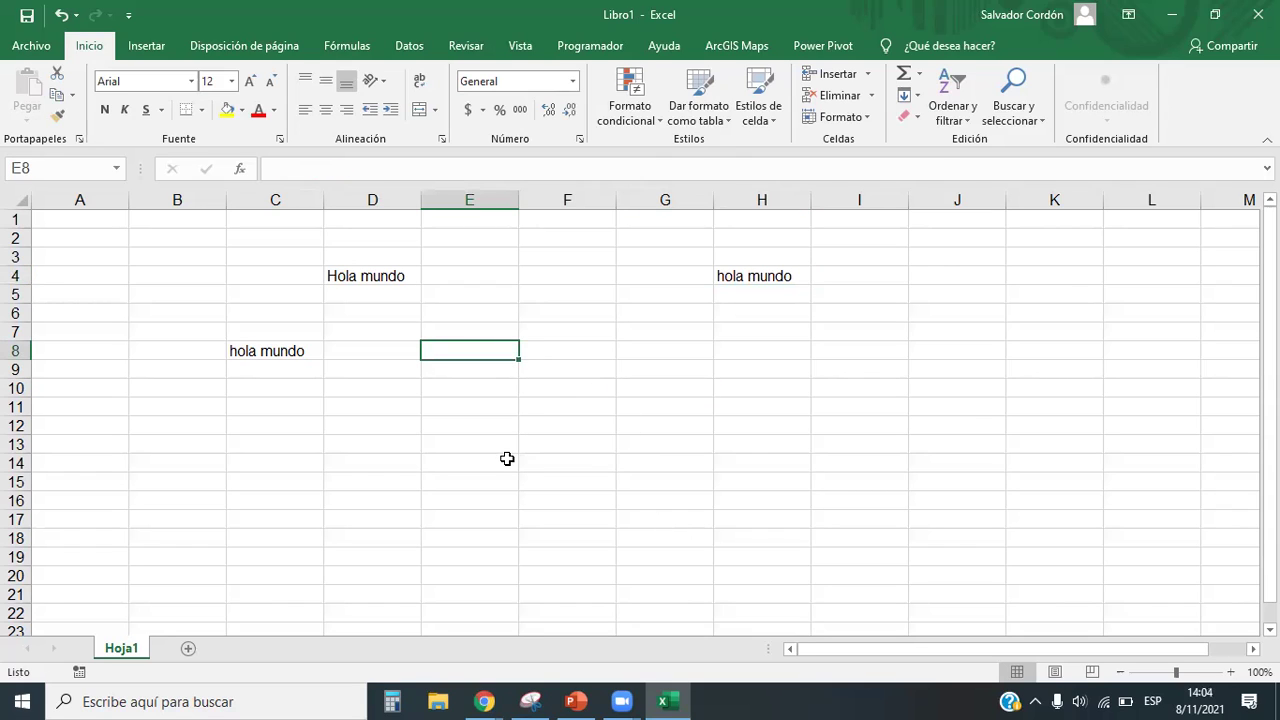
click(371, 277)
click(778, 272)
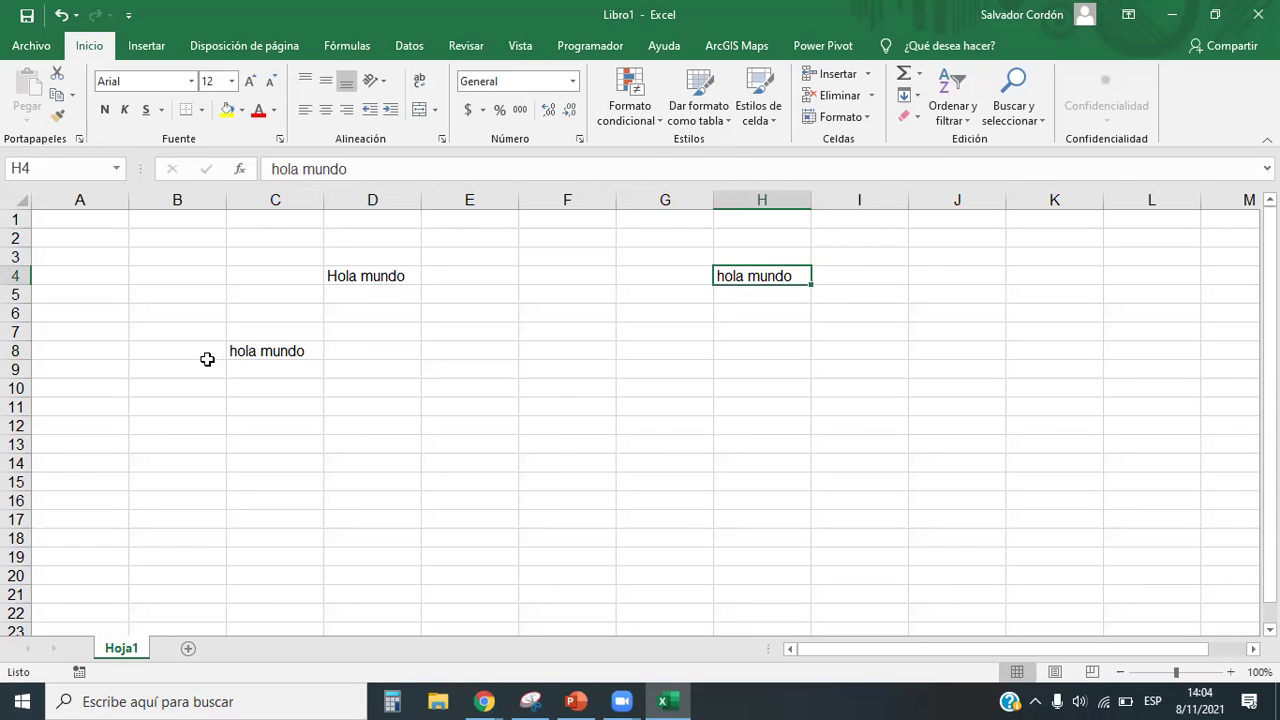
click(250, 352)
click(469, 476)
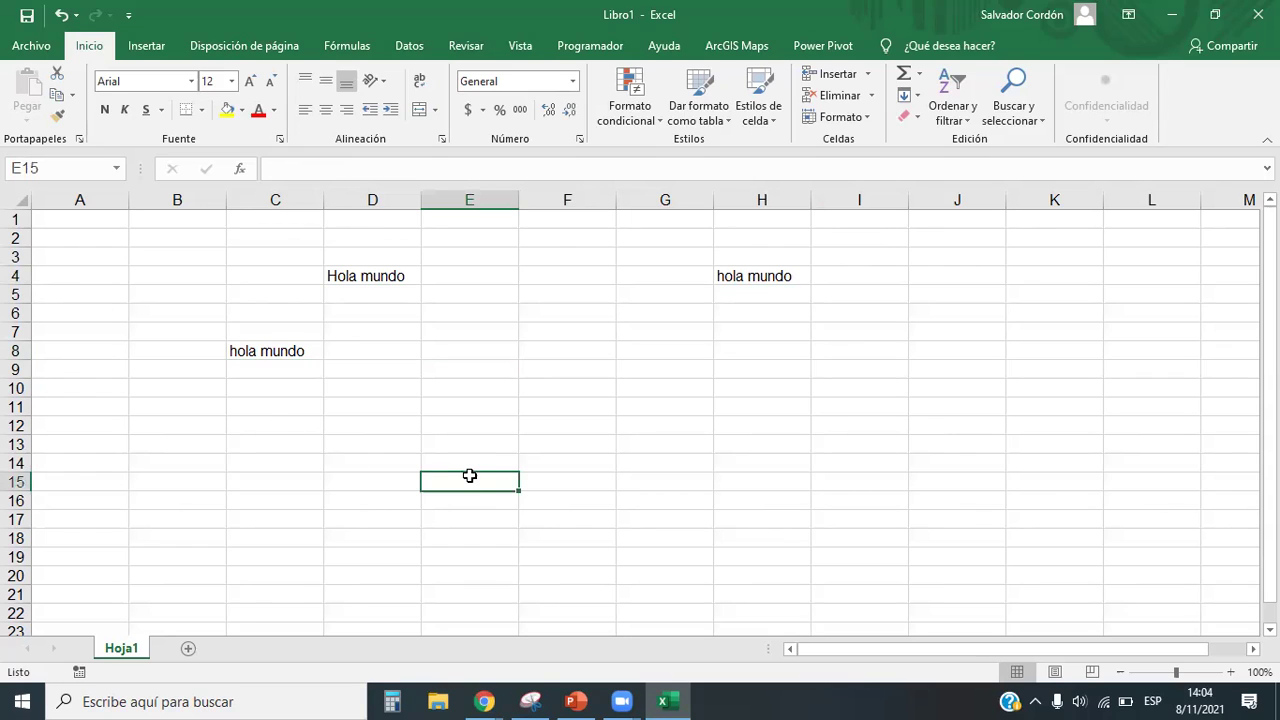
click(376, 272)
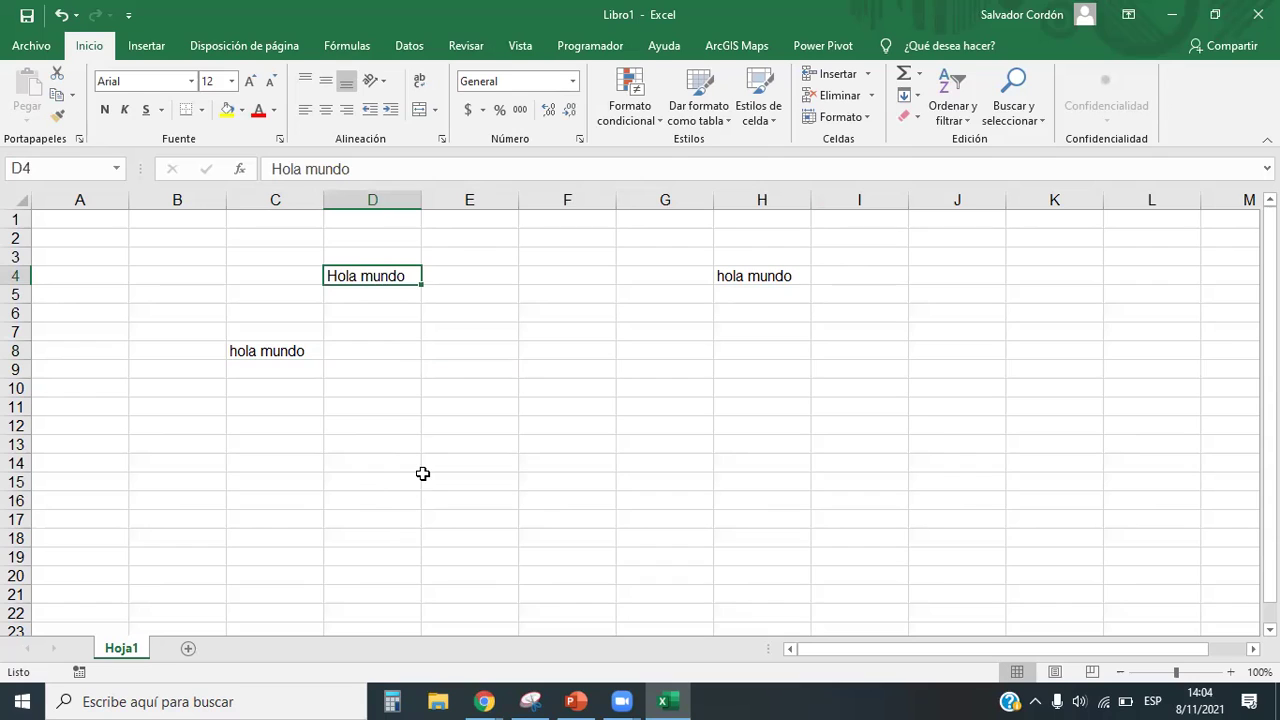
click(460, 481)
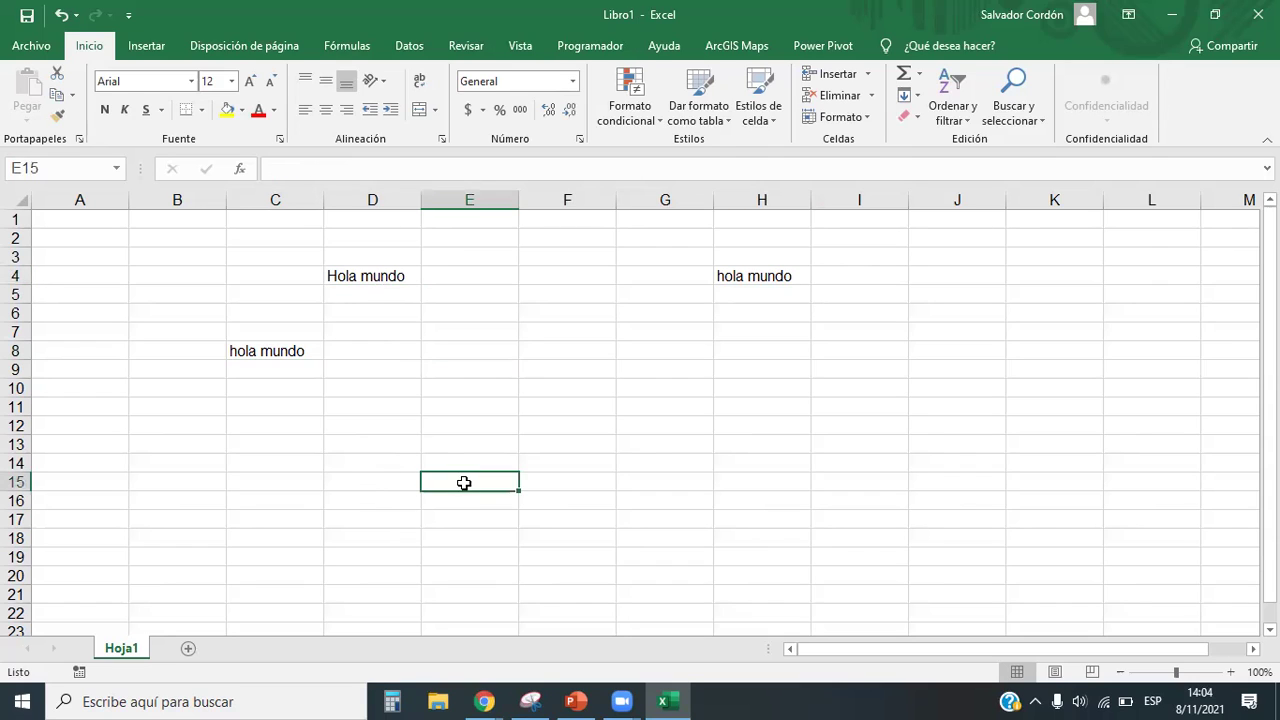
click(642, 460)
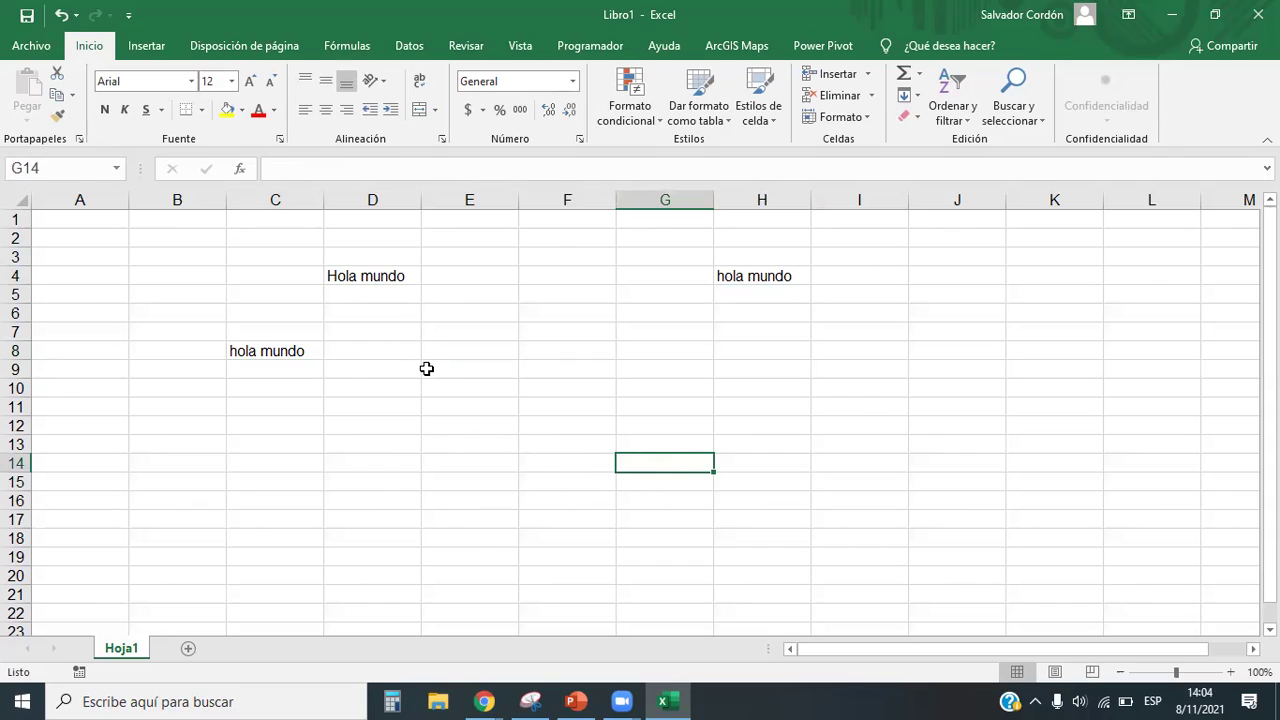
click(406, 278)
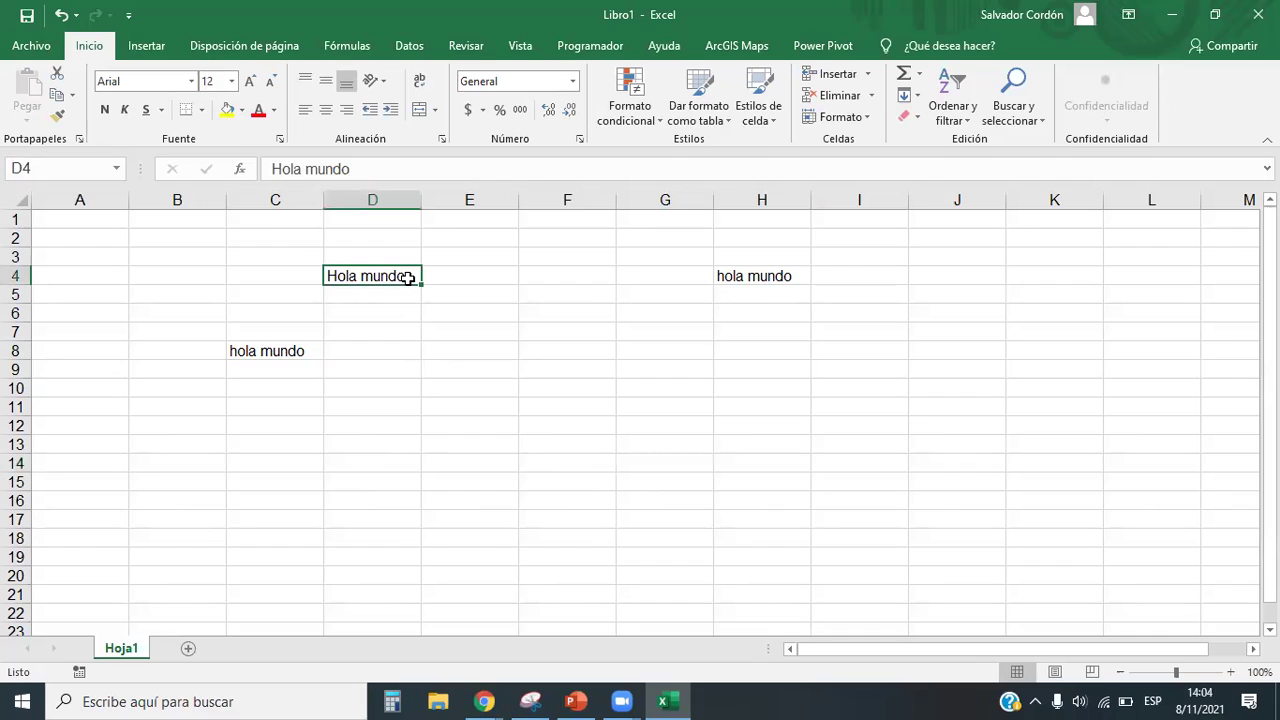
Append 'hola mundo' to D4's text in the formula bar so it reads 'Hola mundo hola mundo'.
click(351, 170)
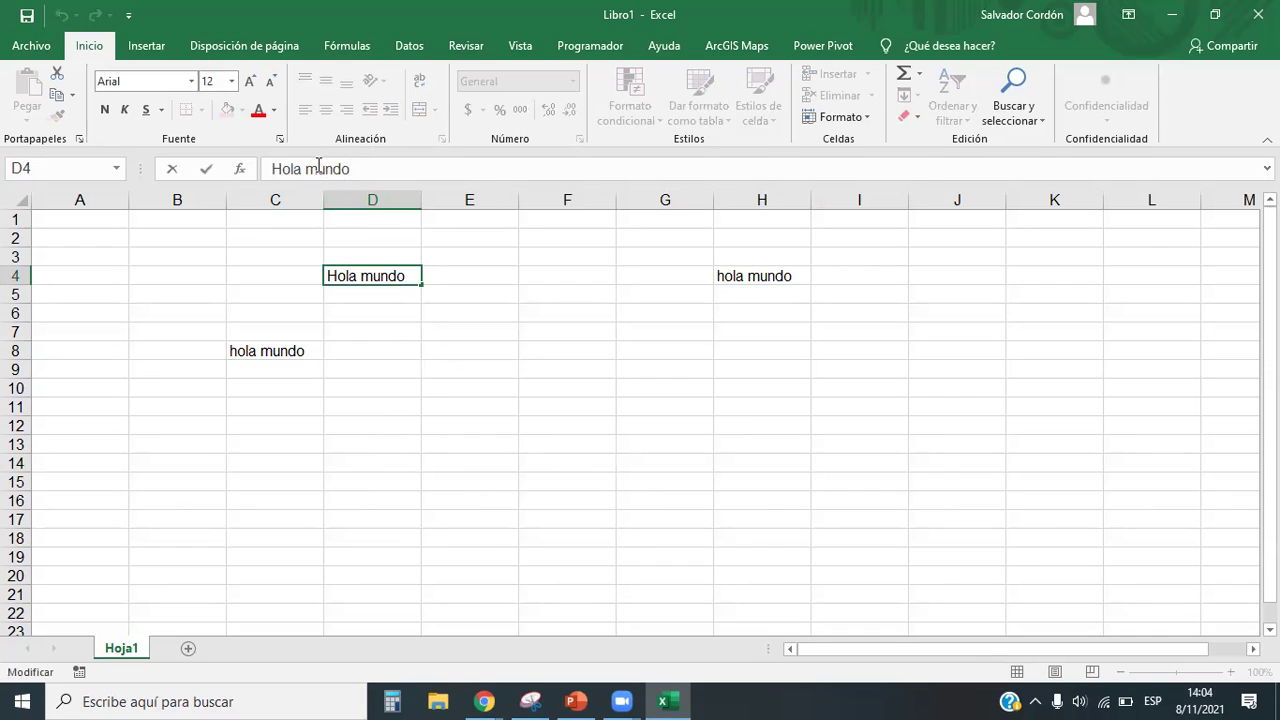
text(hola mundo)
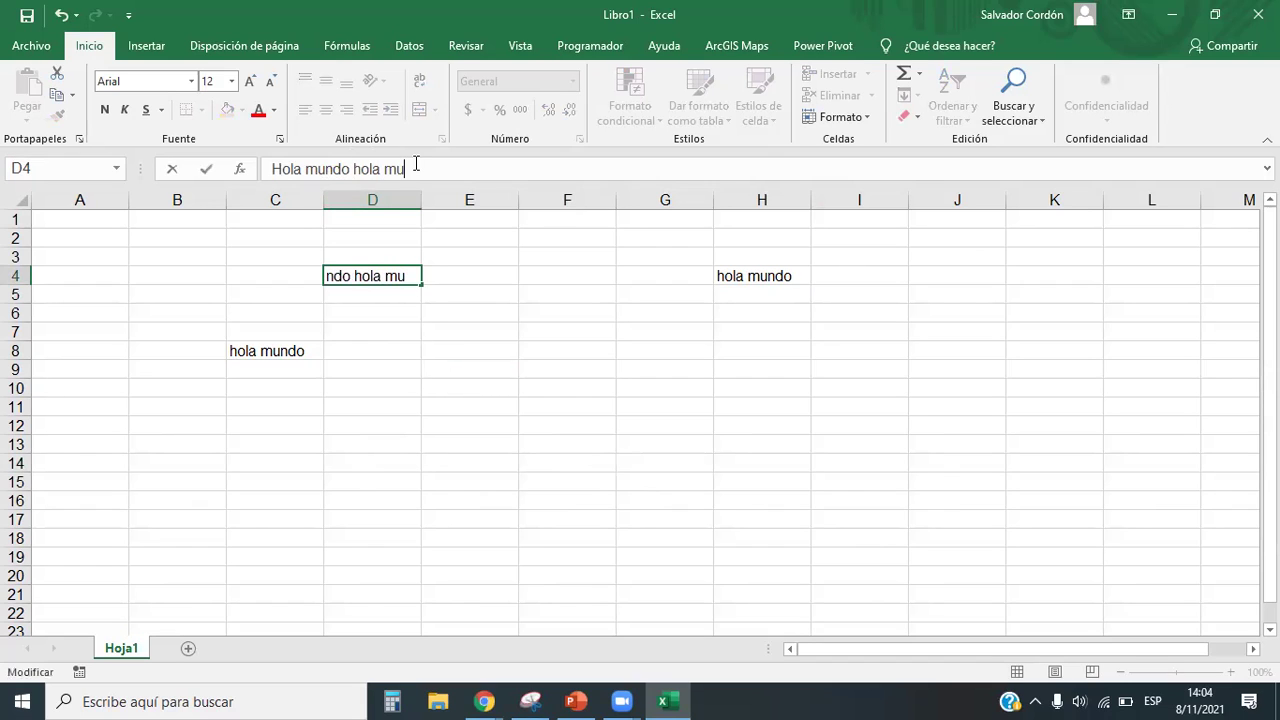
key(Return)
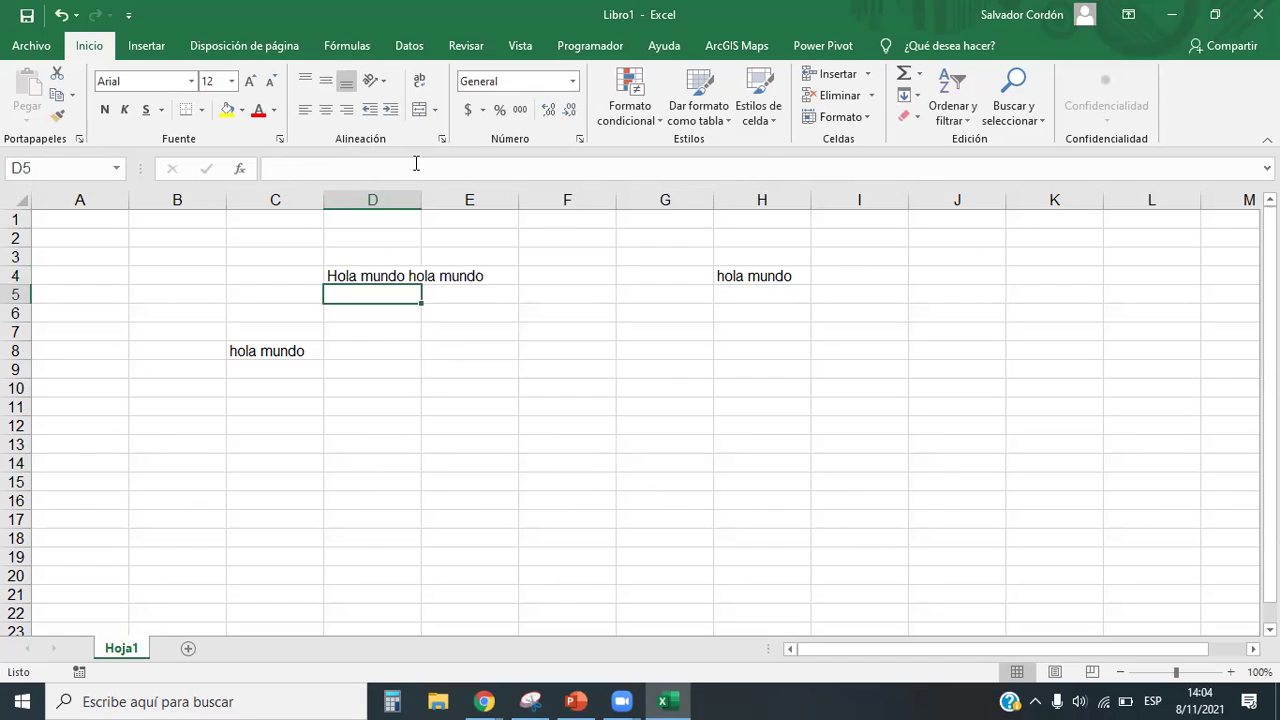
click(374, 273)
click(414, 369)
click(386, 279)
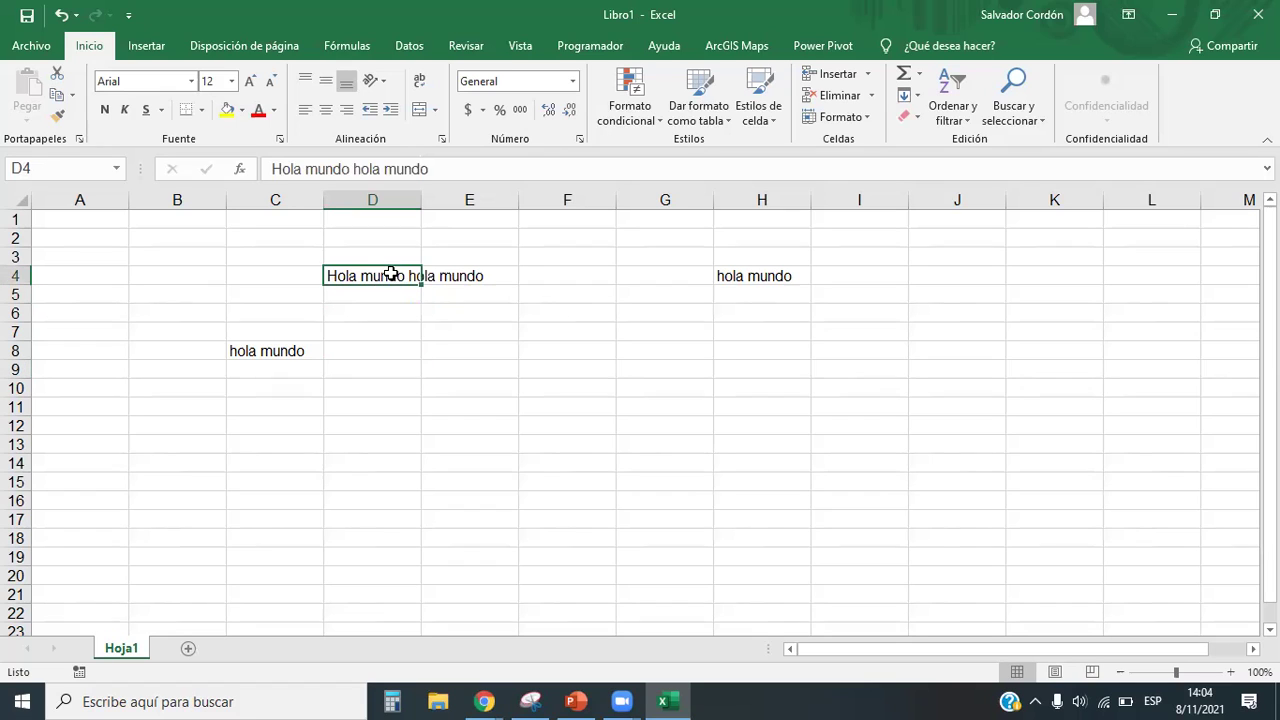
click(772, 276)
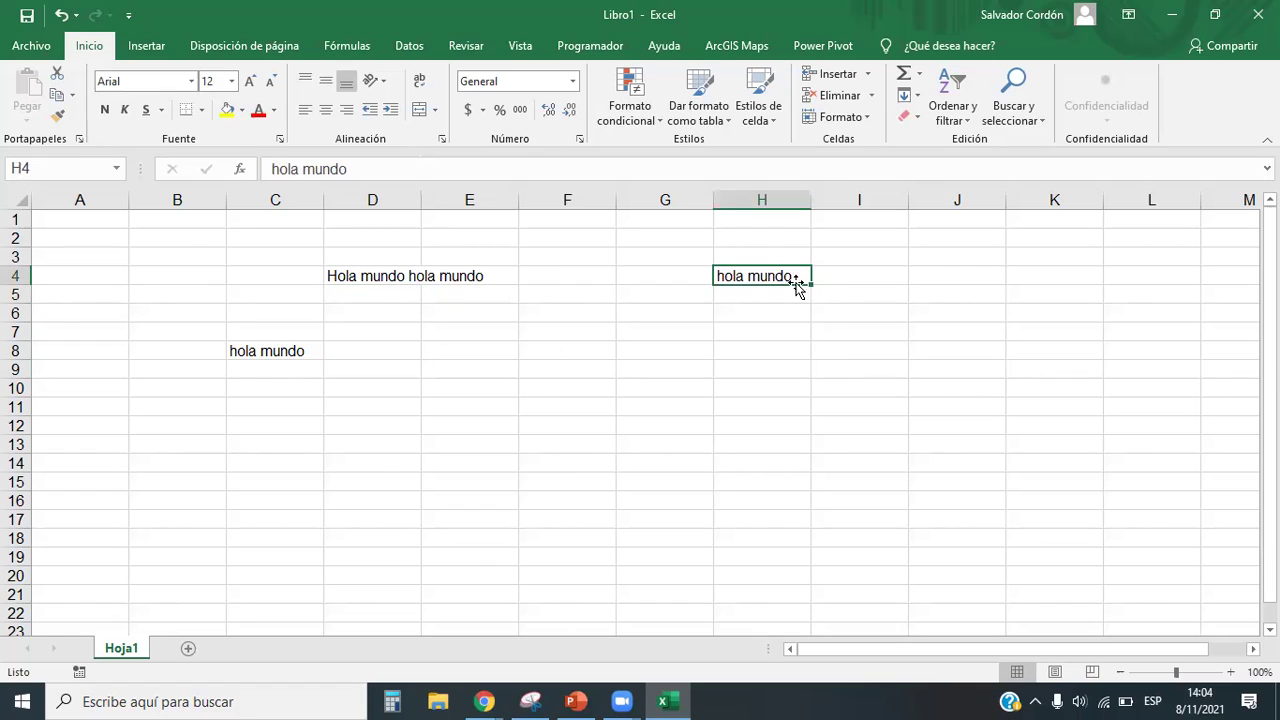
Append 'hola mundo' to H4 in-cell, fixing a typo, so it reads 'hola mundo hola mundo'.
double_click(794, 275)
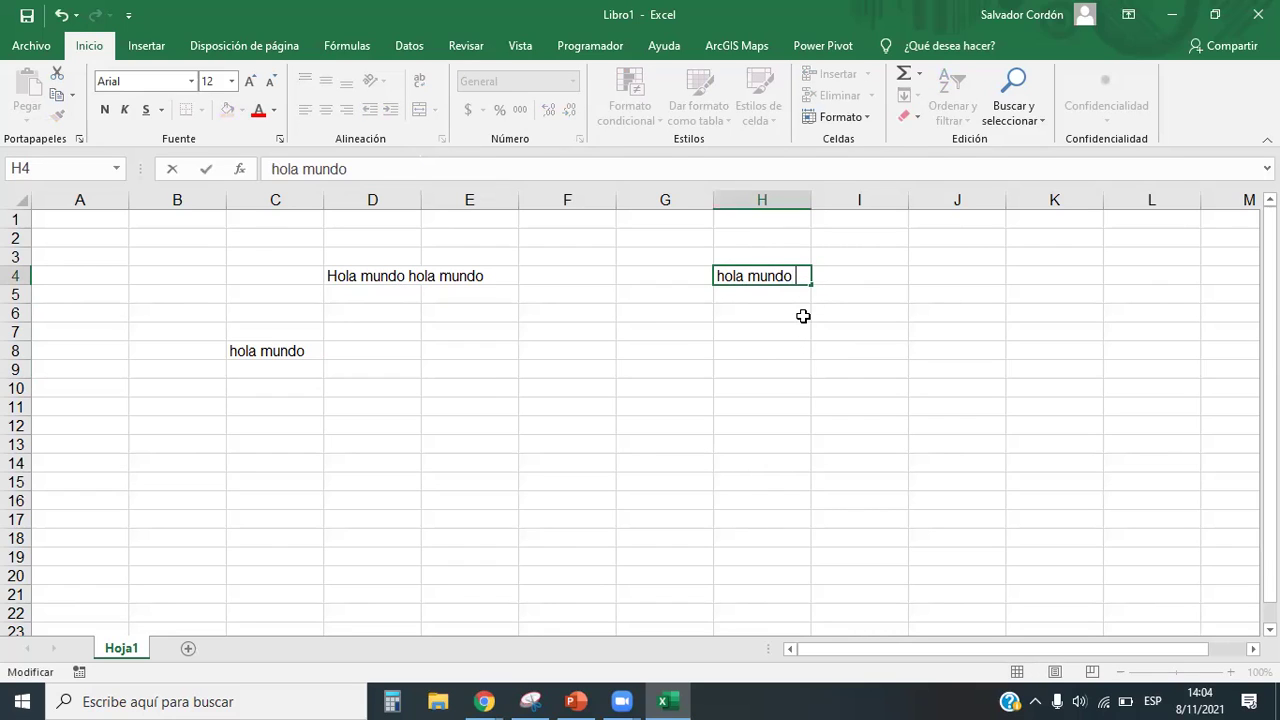
text(hola)
key(BackSpace)
key(BackSpace)
text(ola mundo)
key(Return)
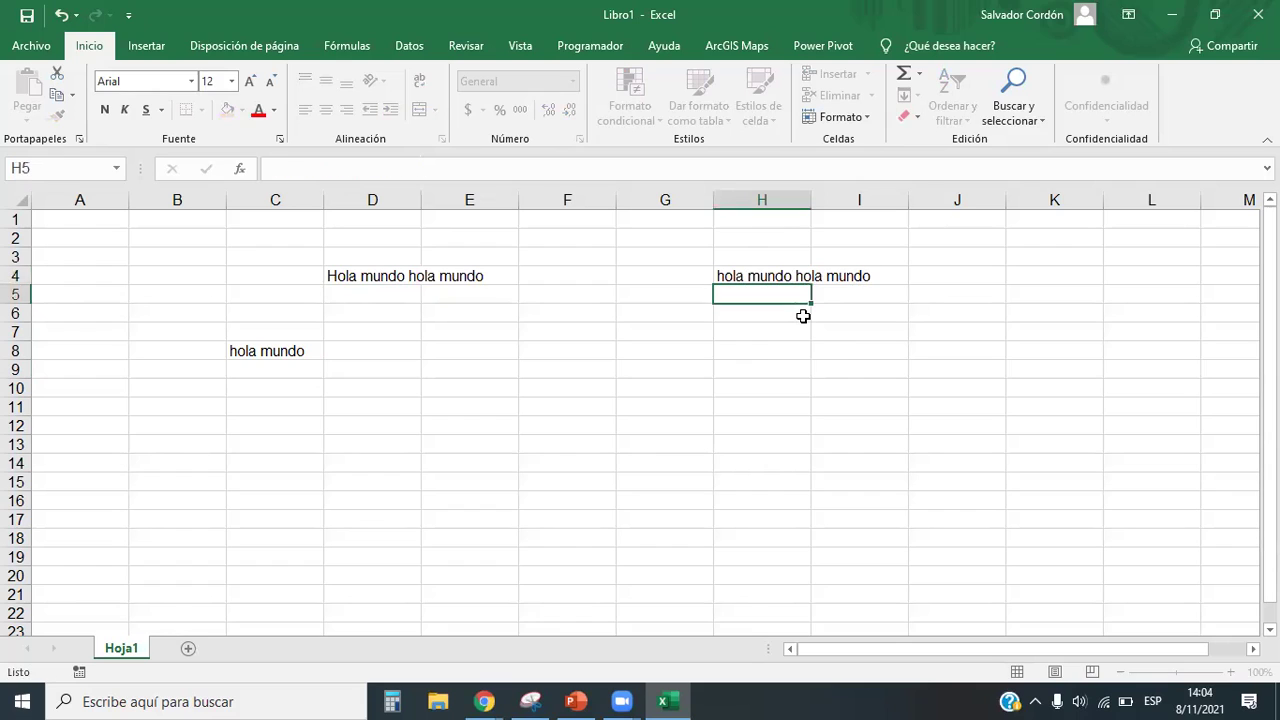
click(752, 350)
click(268, 350)
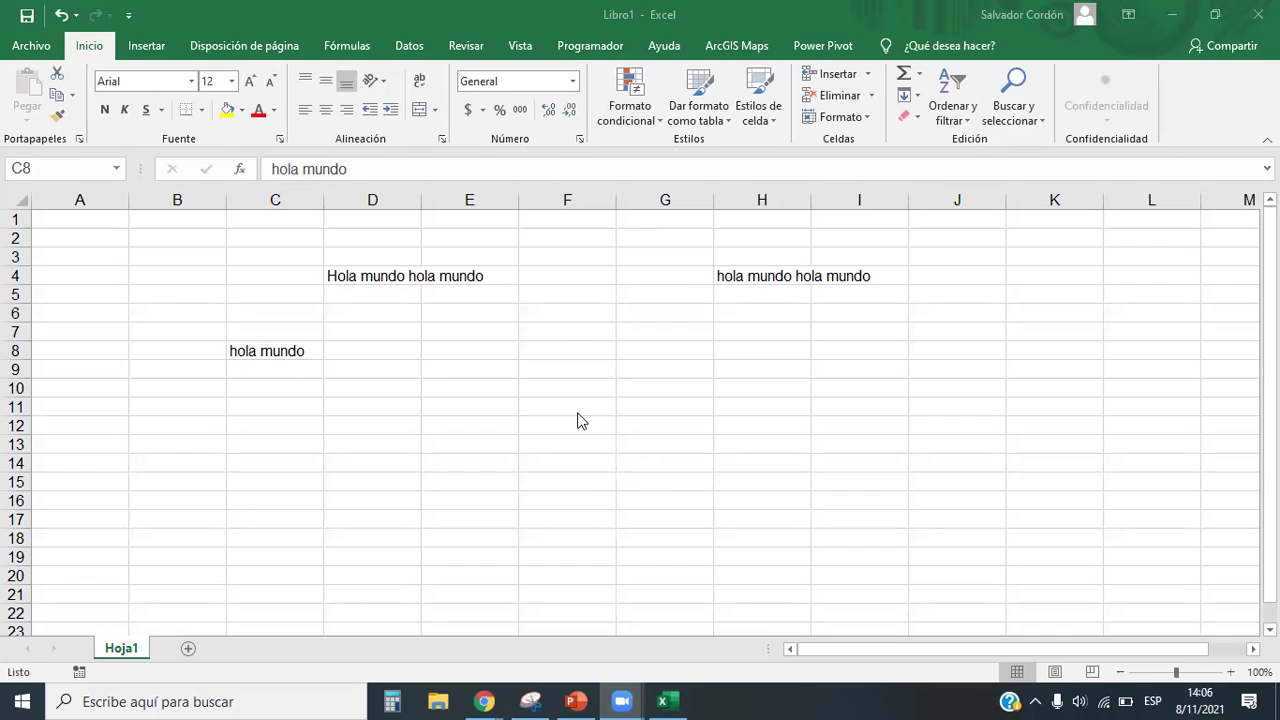
Open a new Chrome tab as its own window and search Google for 'teclado qwerty'.
mouse_move(487, 700)
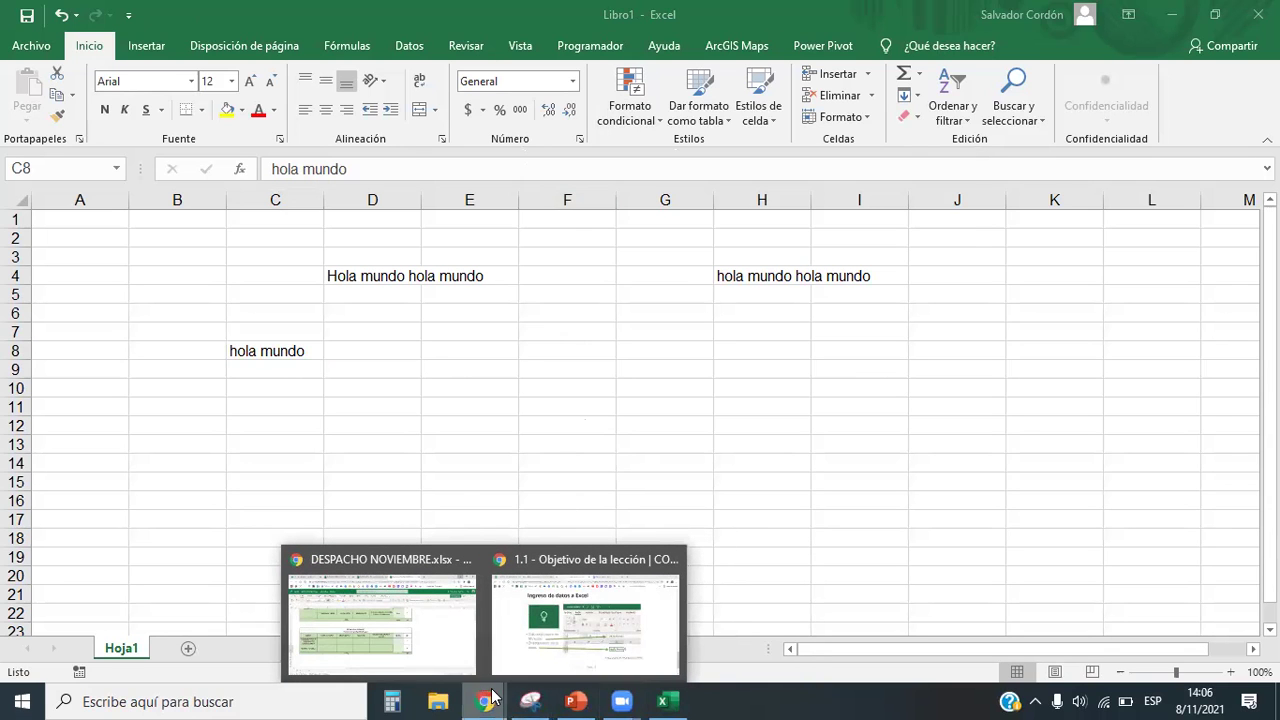
click(403, 634)
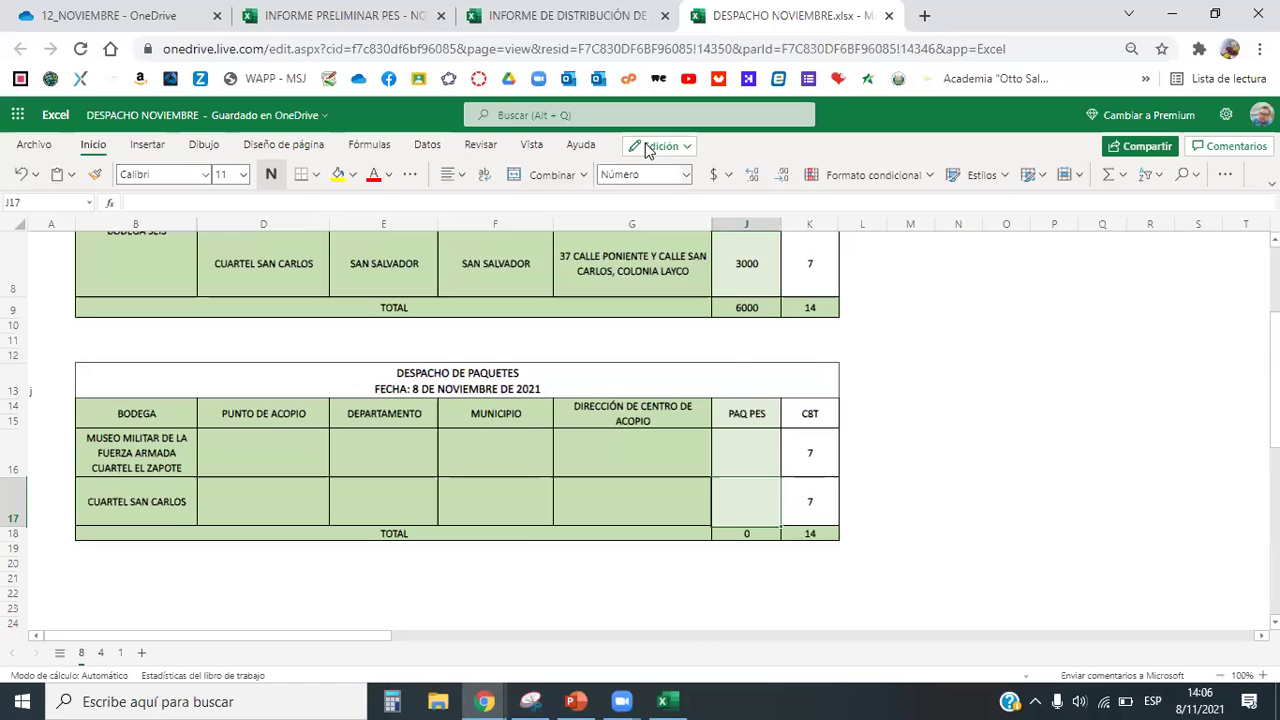
click(924, 15)
drag(926, 20, 637, 192)
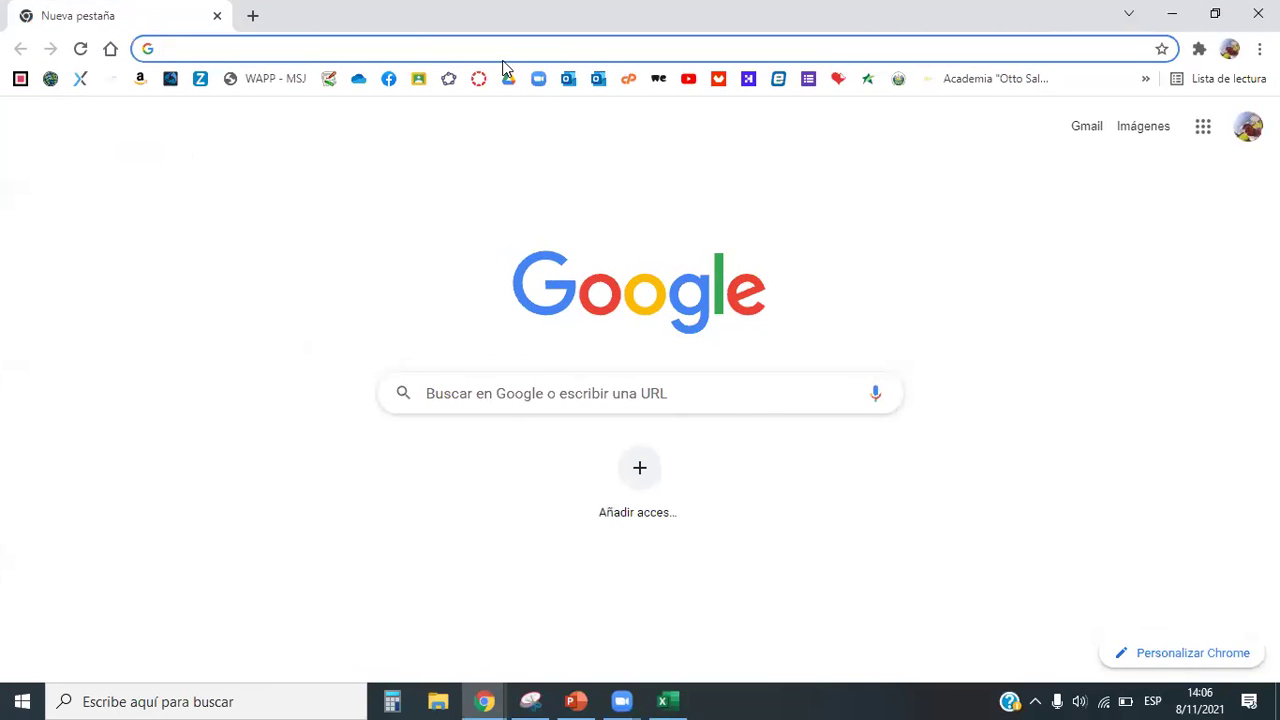
text(te)
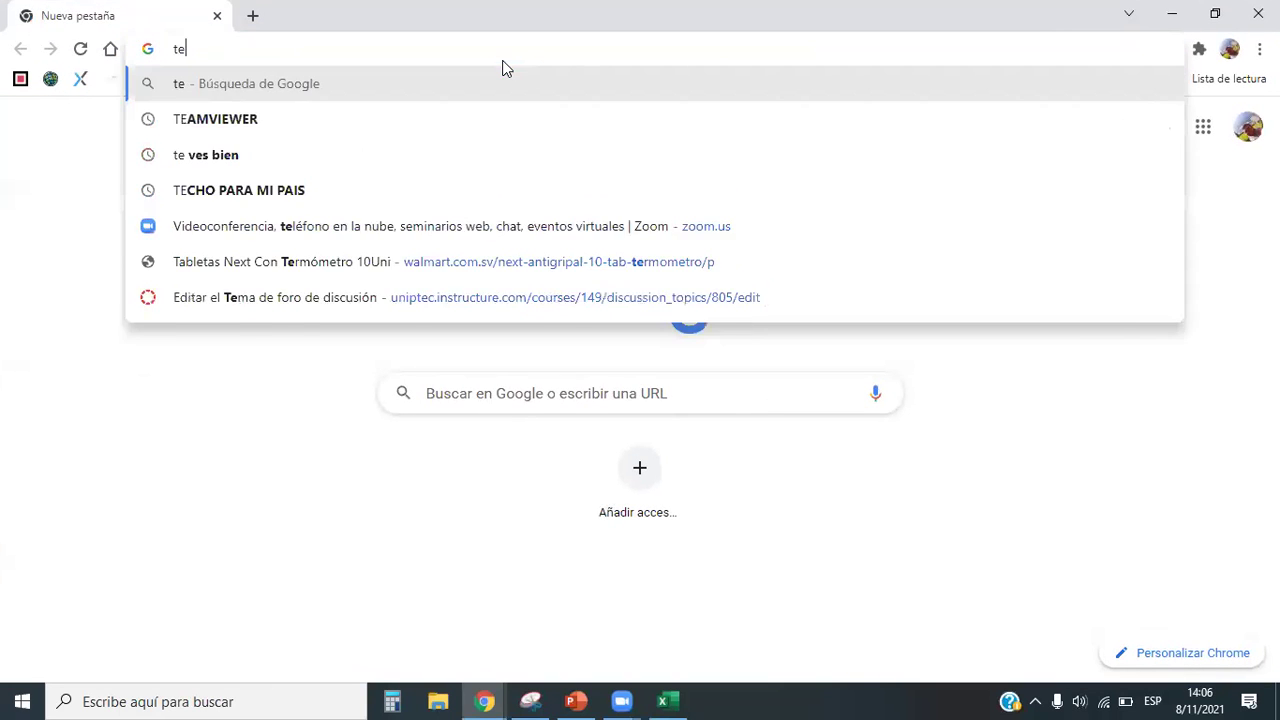
text(clado qwerty)
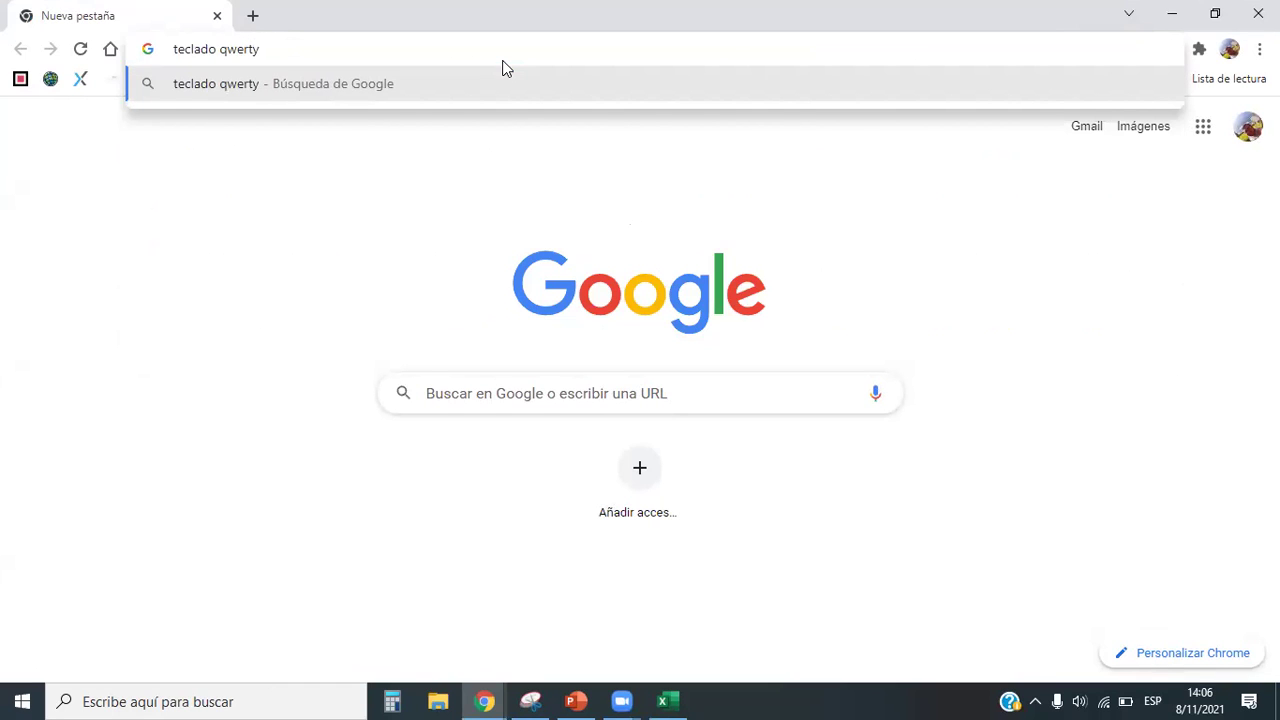
key(Return)
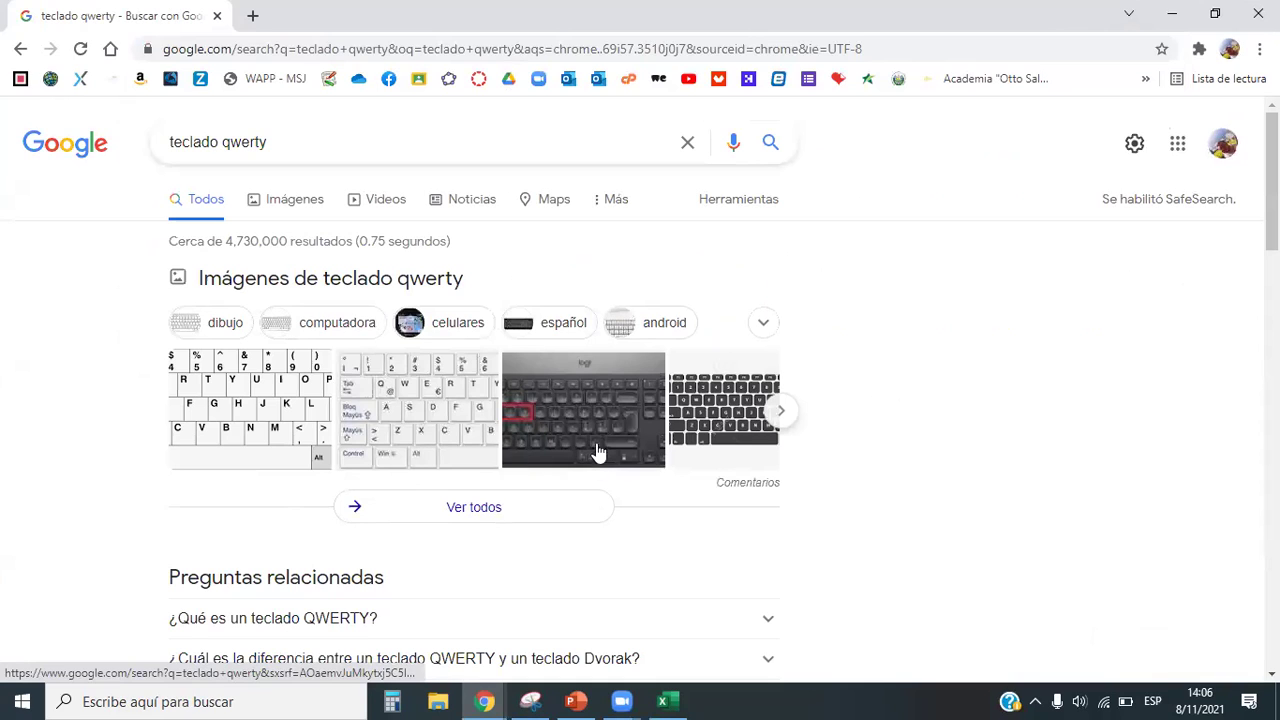
click(190, 701)
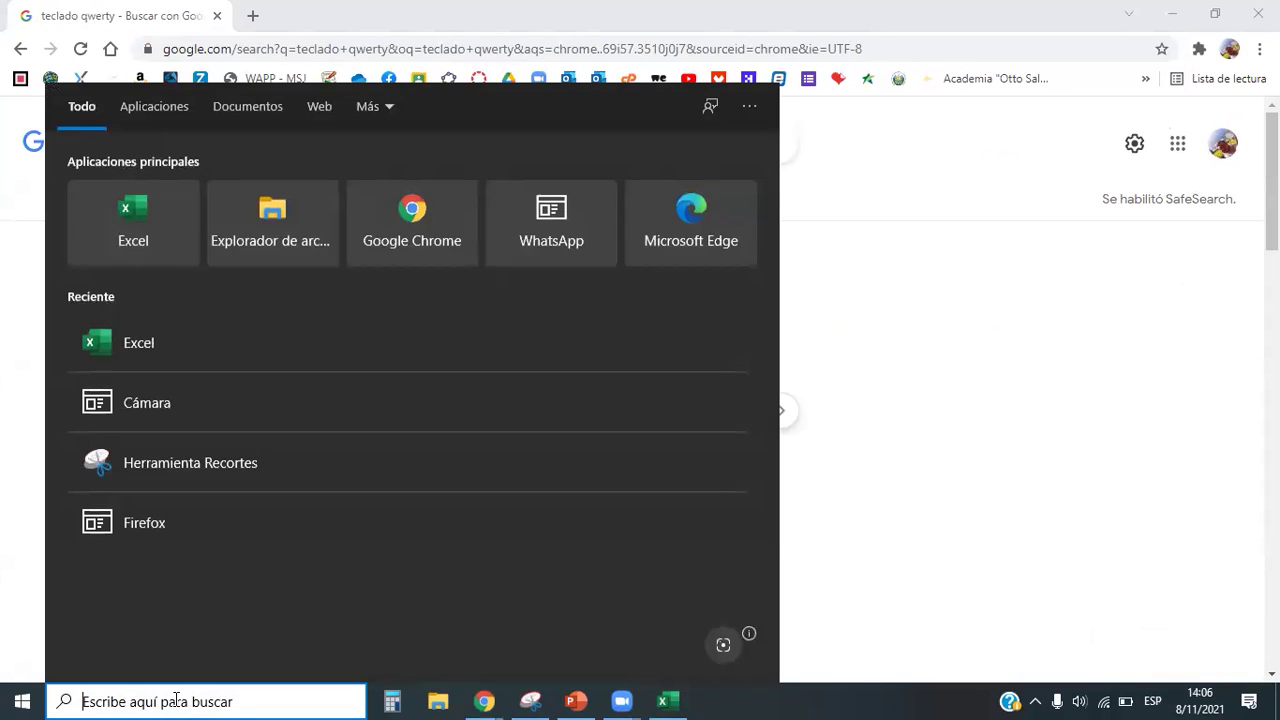
Search Windows for 'tecla', then open and close the keyboard properties settings.
text(tecla)
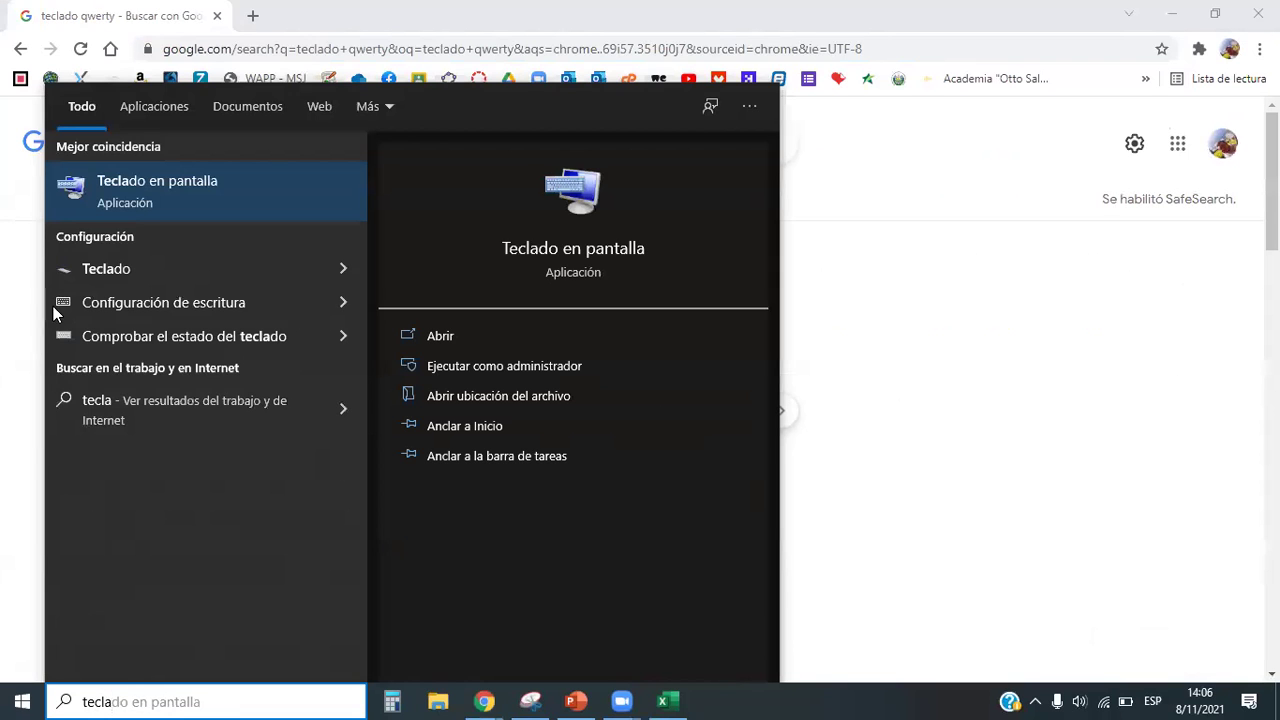
click(124, 270)
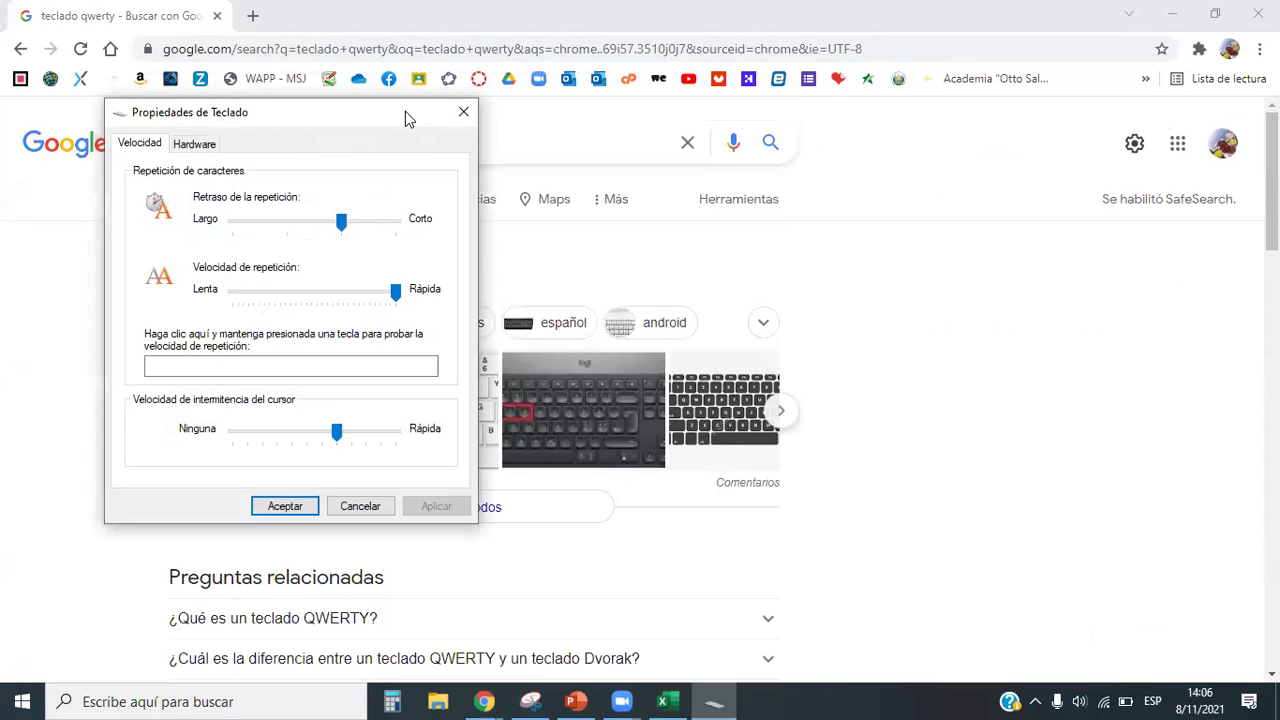
click(463, 113)
Launch Teclado en pantalla from a 'teclado' search and drag it lower over the results.
click(177, 697)
text(tec)
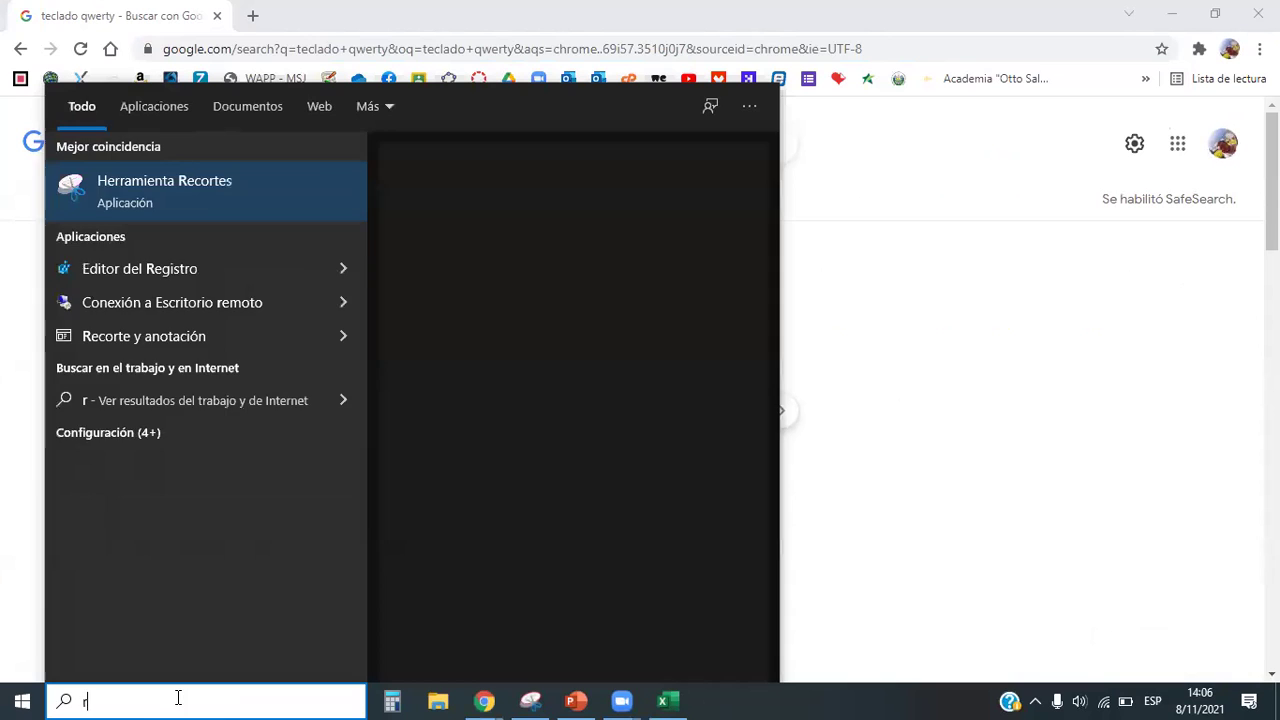
text(l)
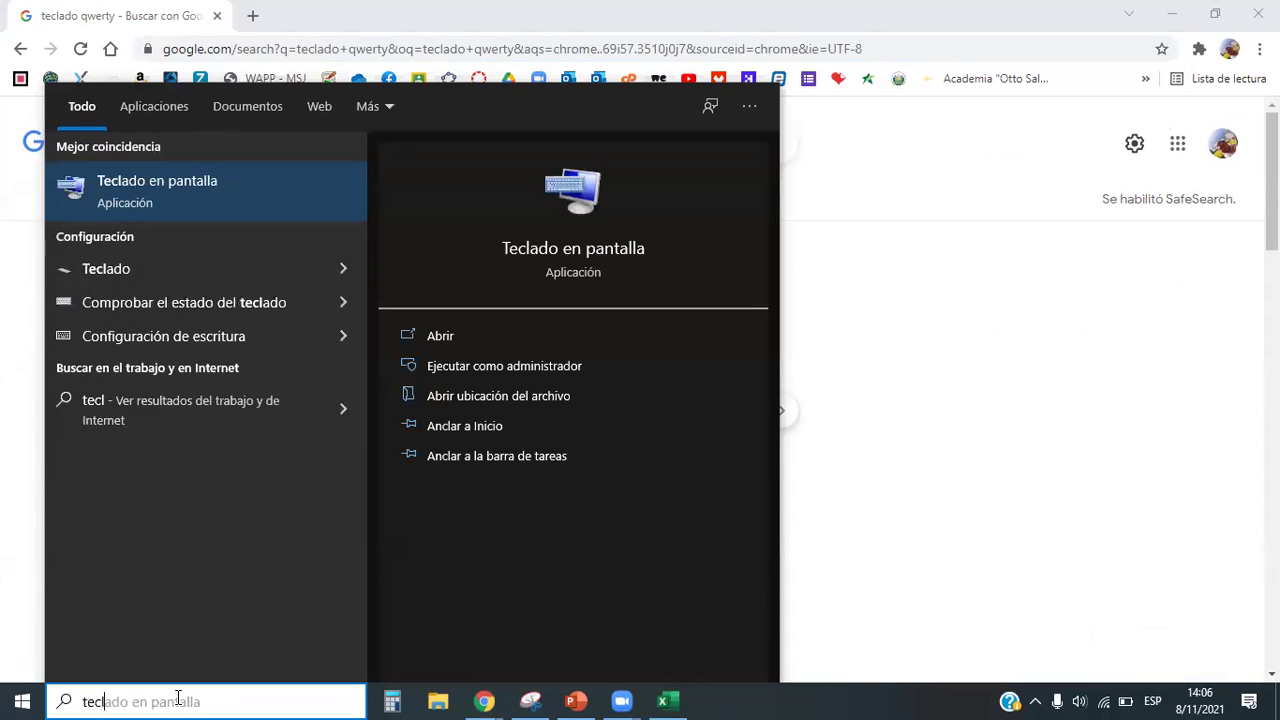
text(ado)
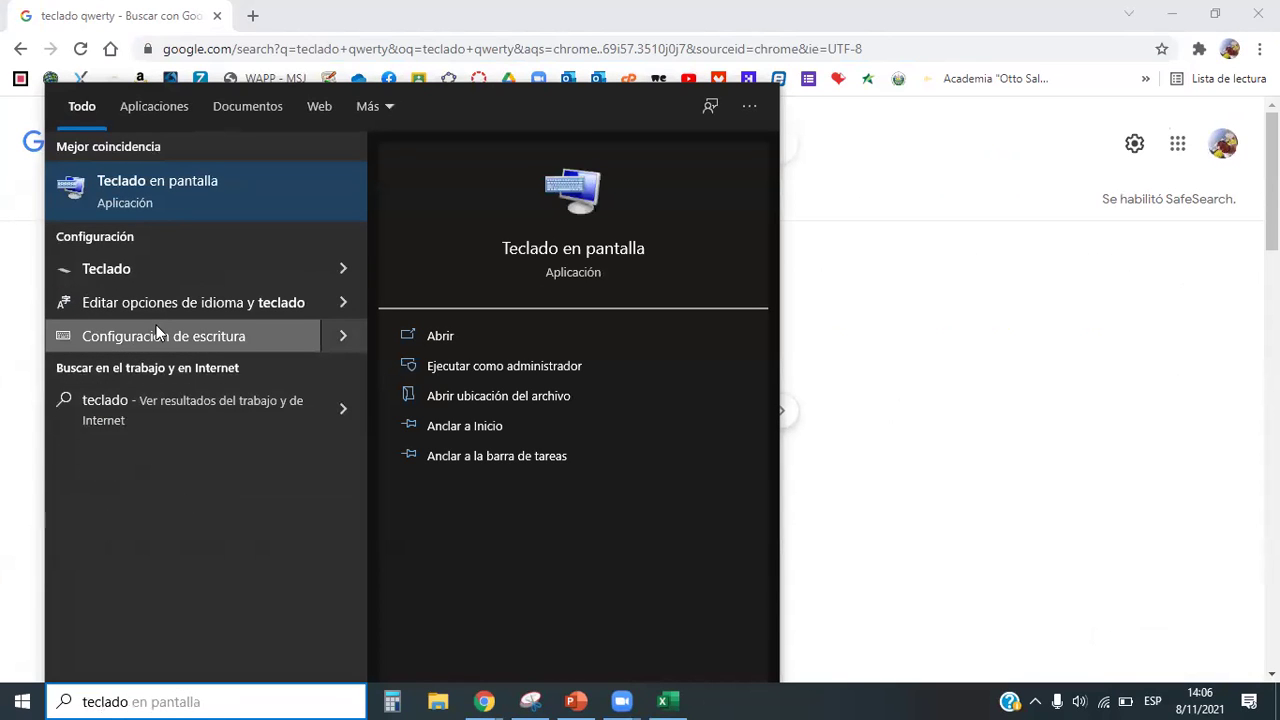
click(433, 336)
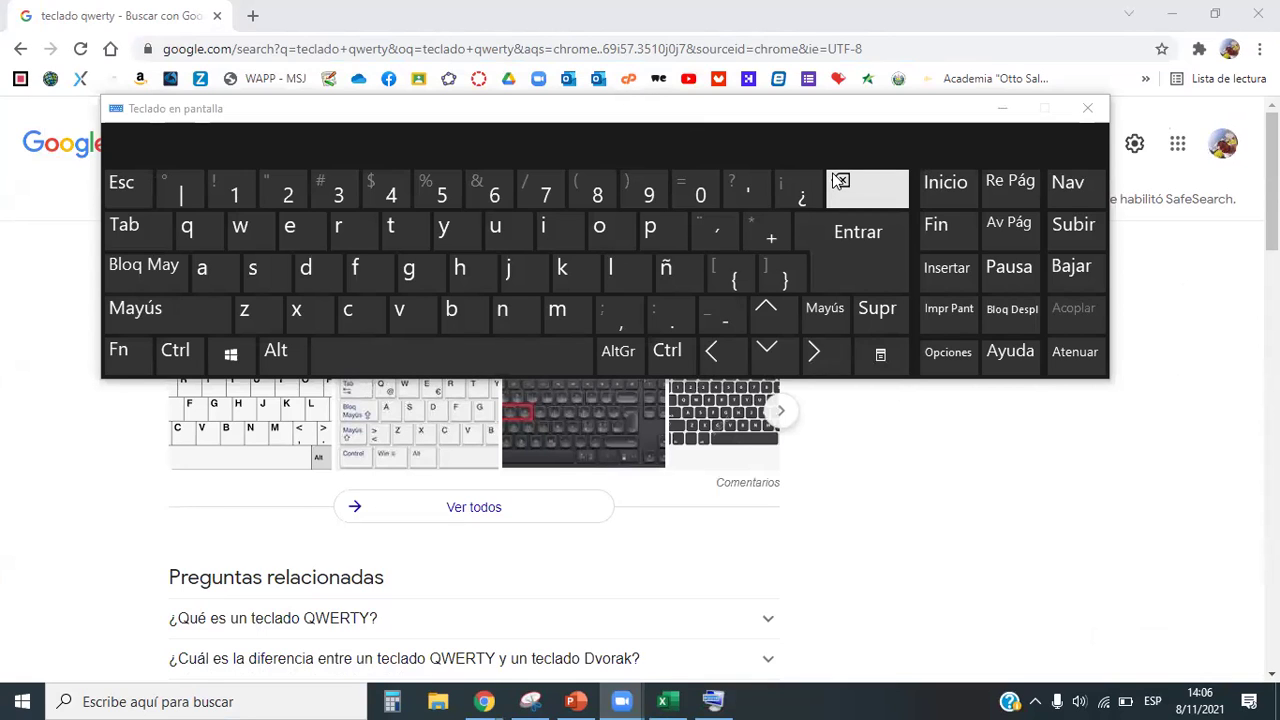
click(881, 111)
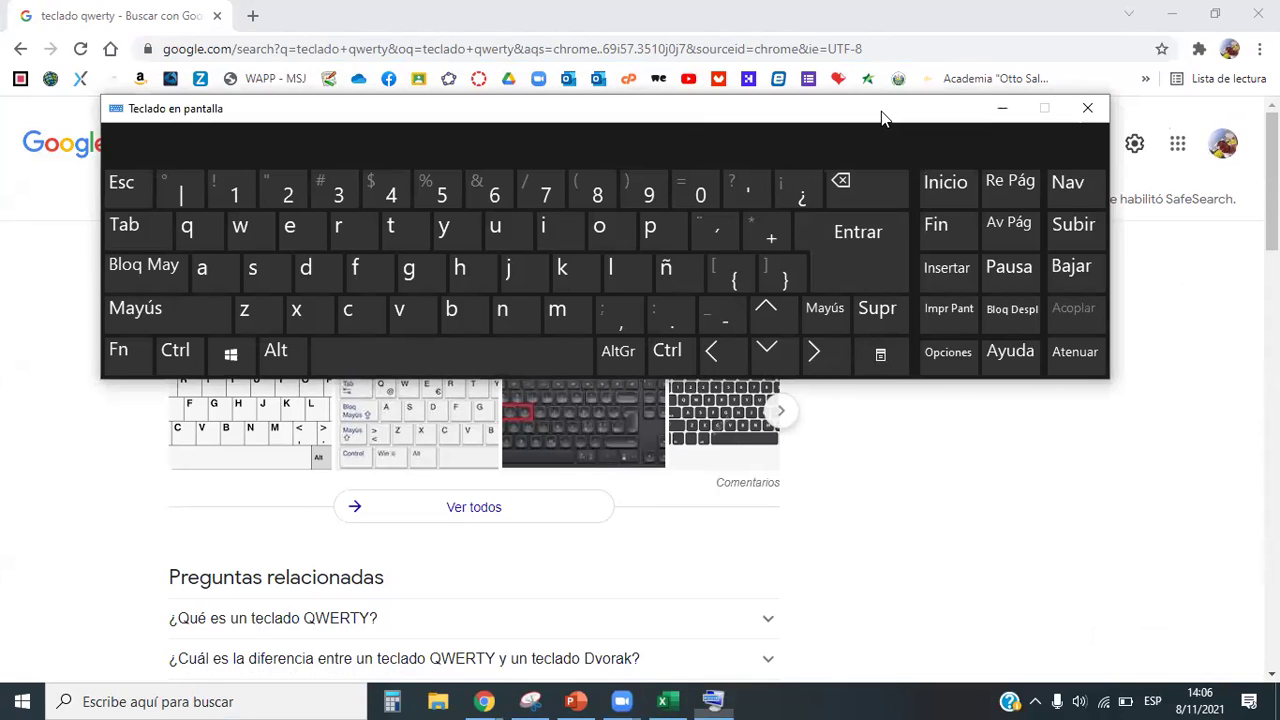
drag(881, 111, 887, 301)
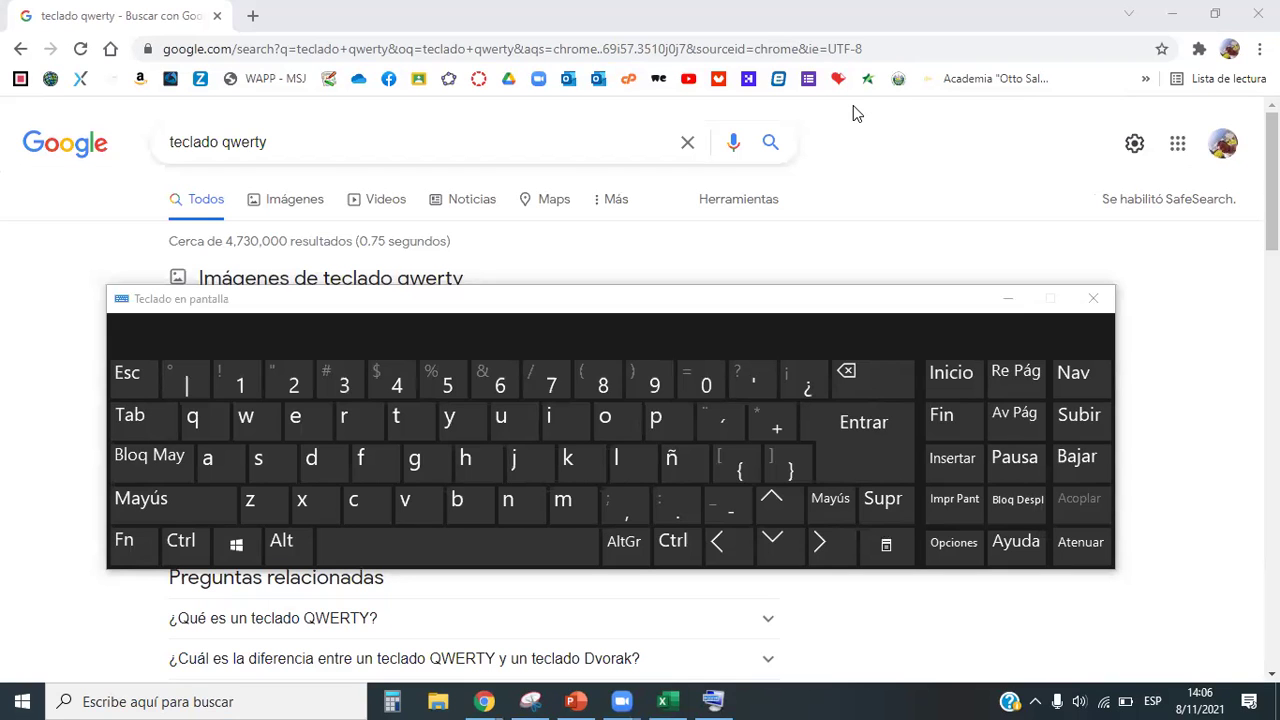
Return to Libro1, enter and leave edit mode on cell C8, and restore the on-screen keyboard.
click(662, 701)
click(1008, 298)
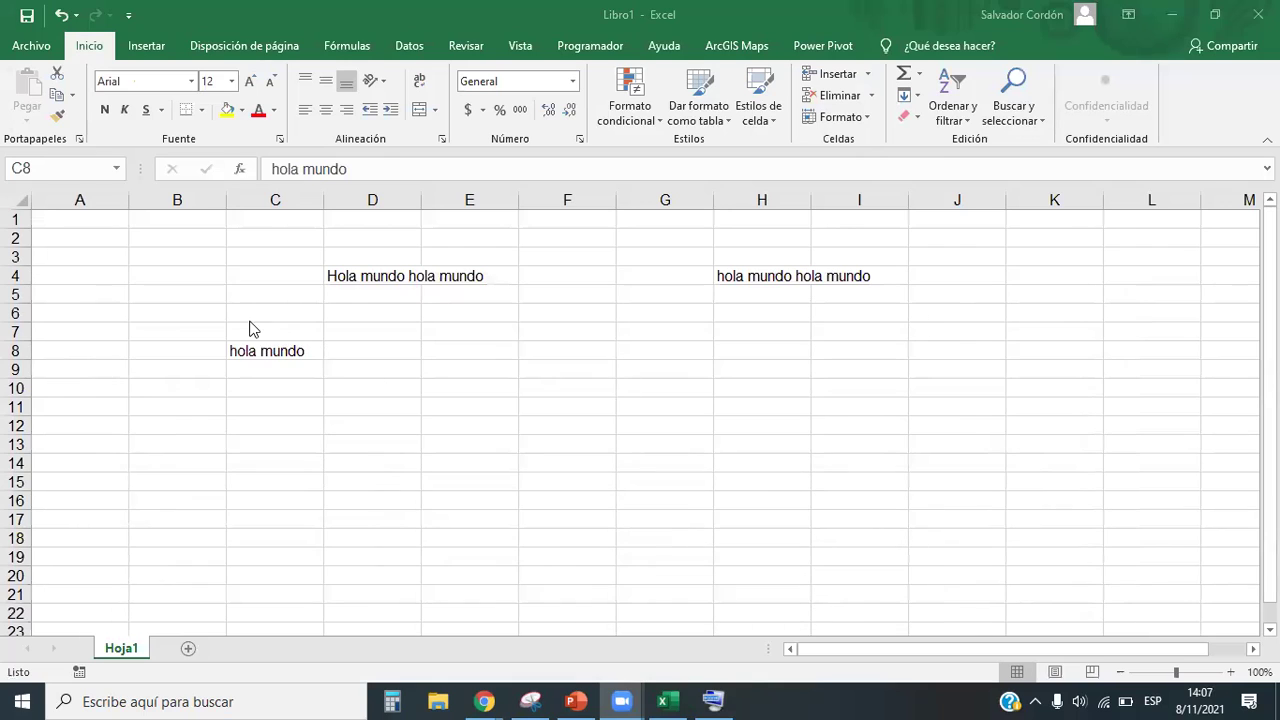
click(286, 349)
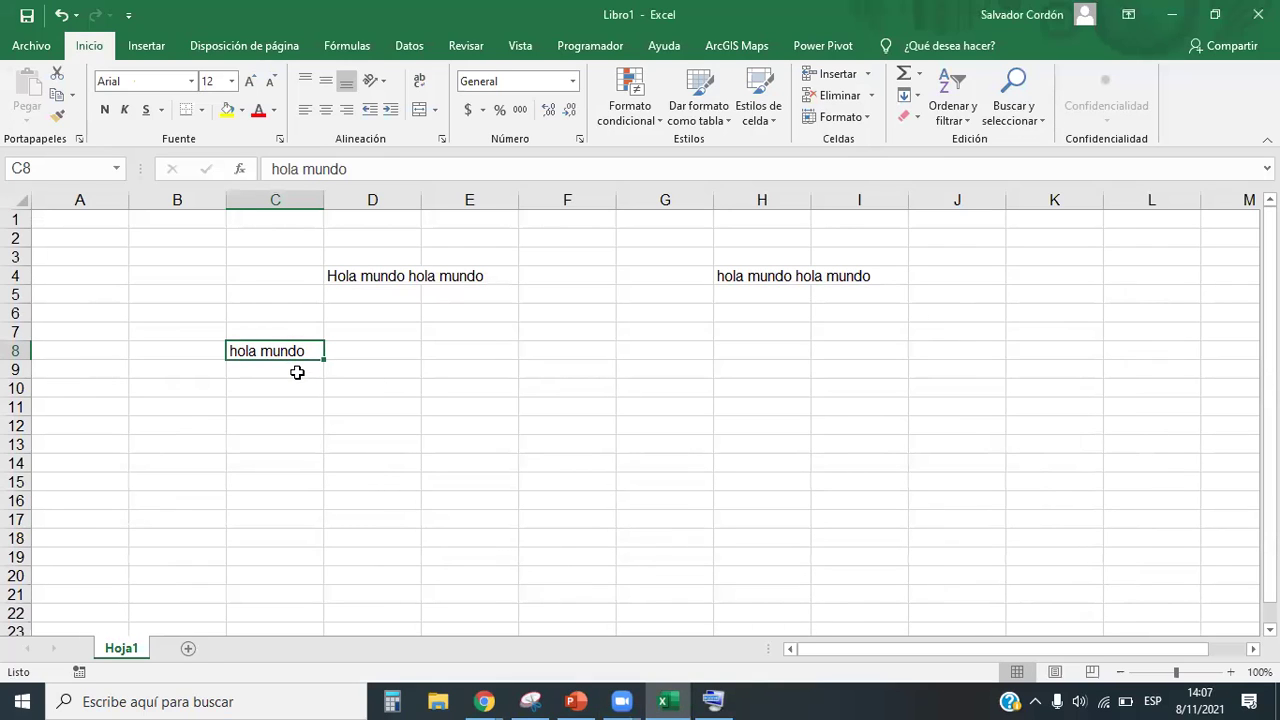
key(F2)
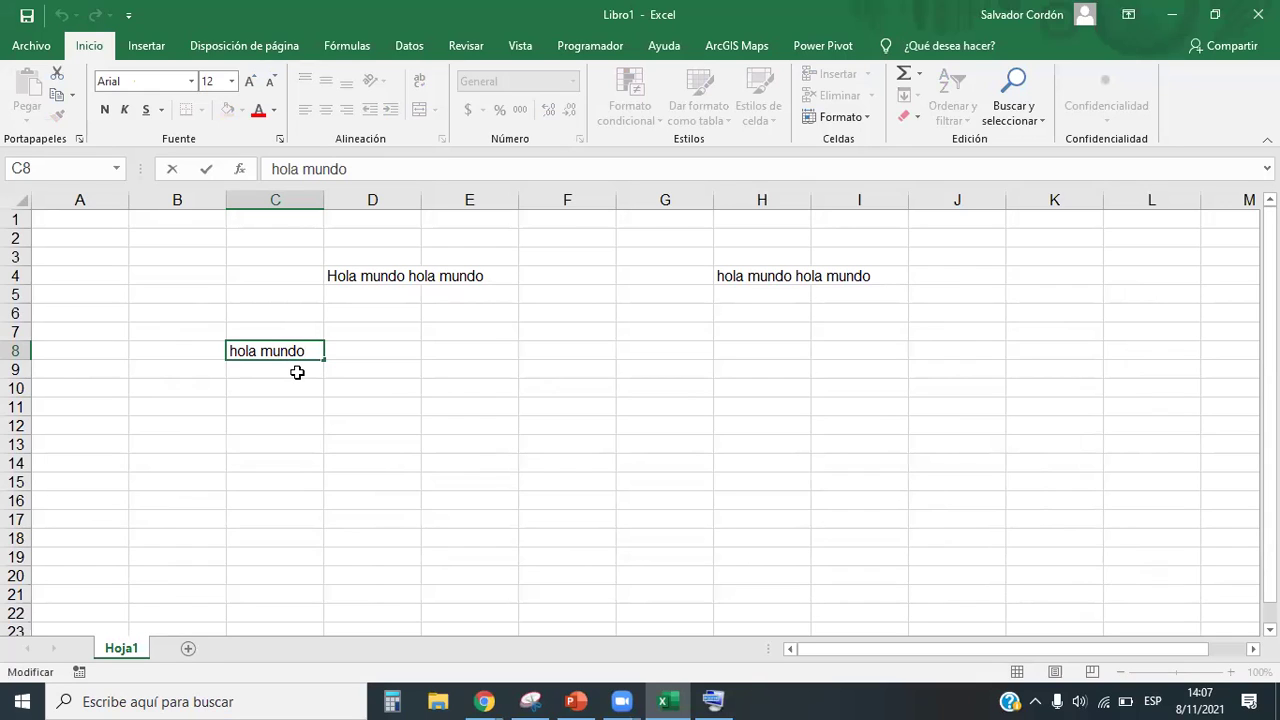
key(Escape)
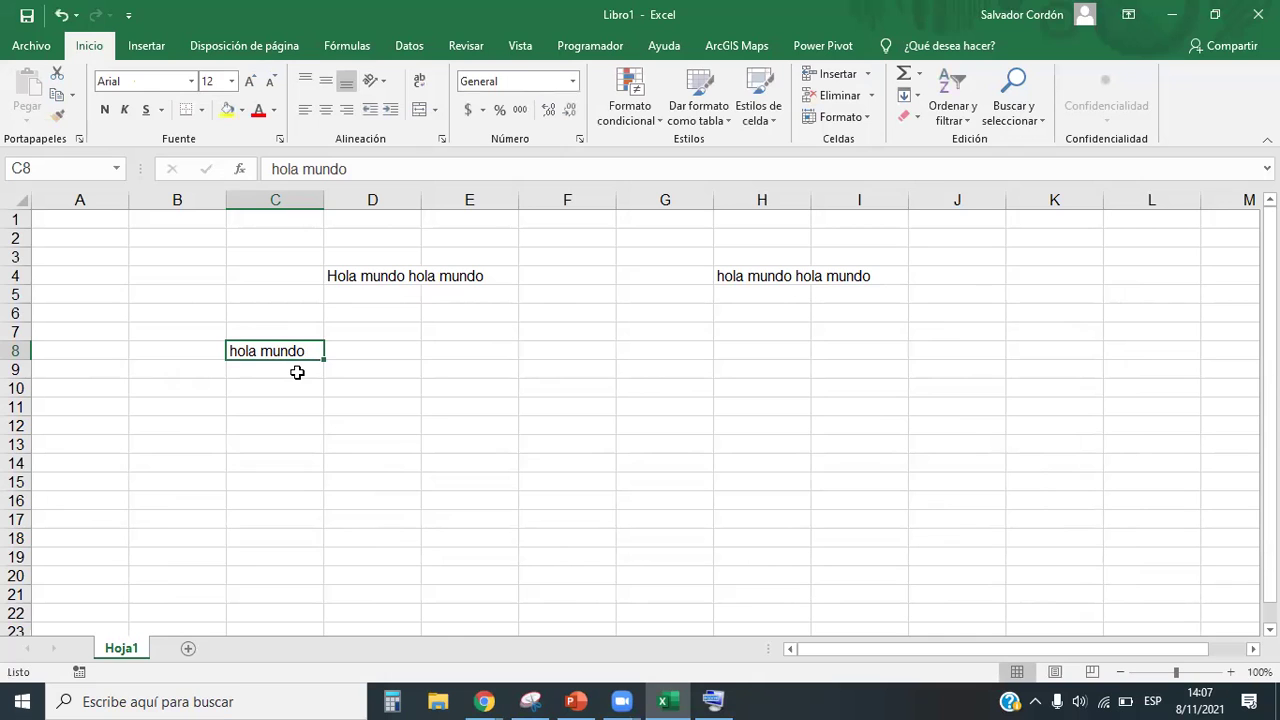
click(715, 697)
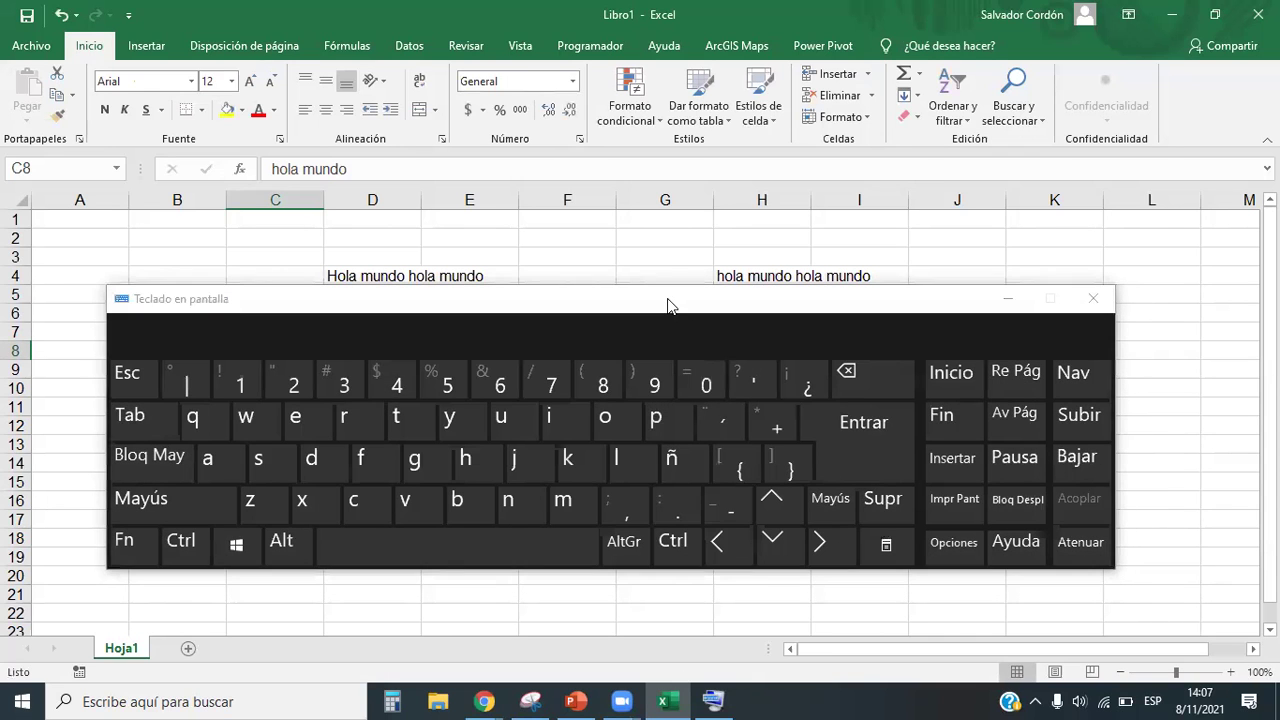
Reposition the on-screen keyboard several times to uncover the formula bar.
drag(674, 303, 711, 202)
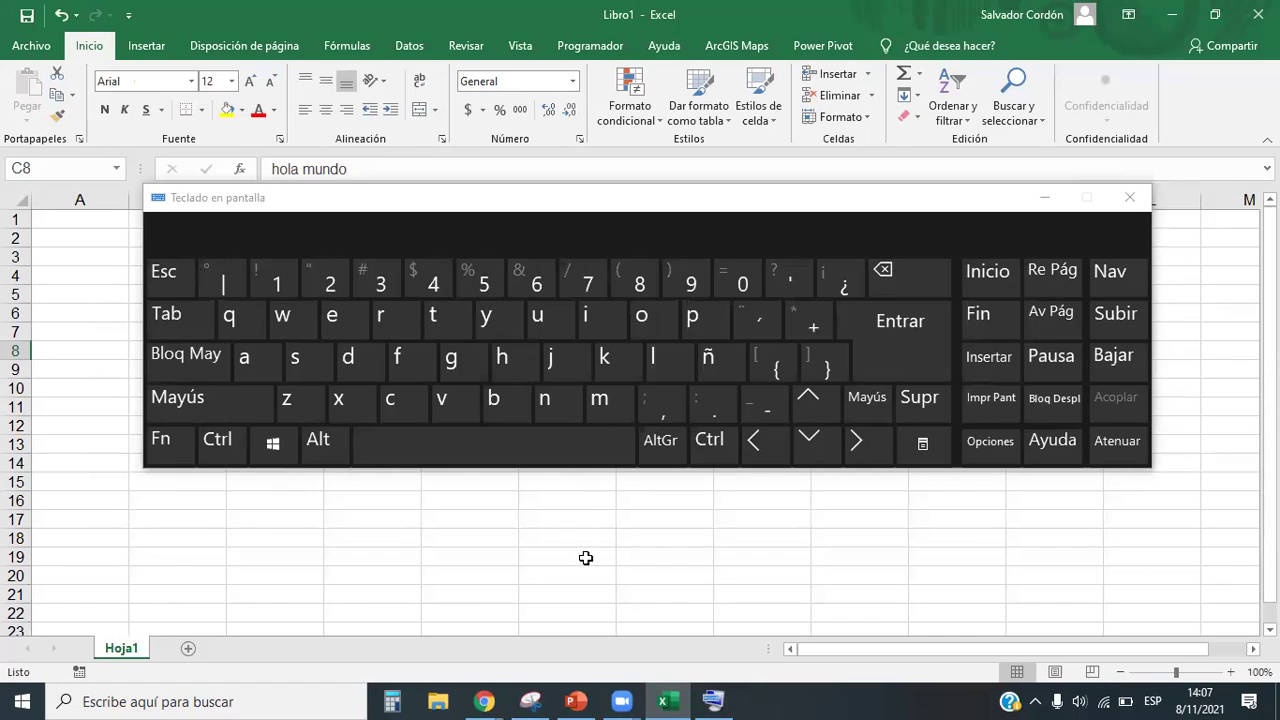
click(615, 205)
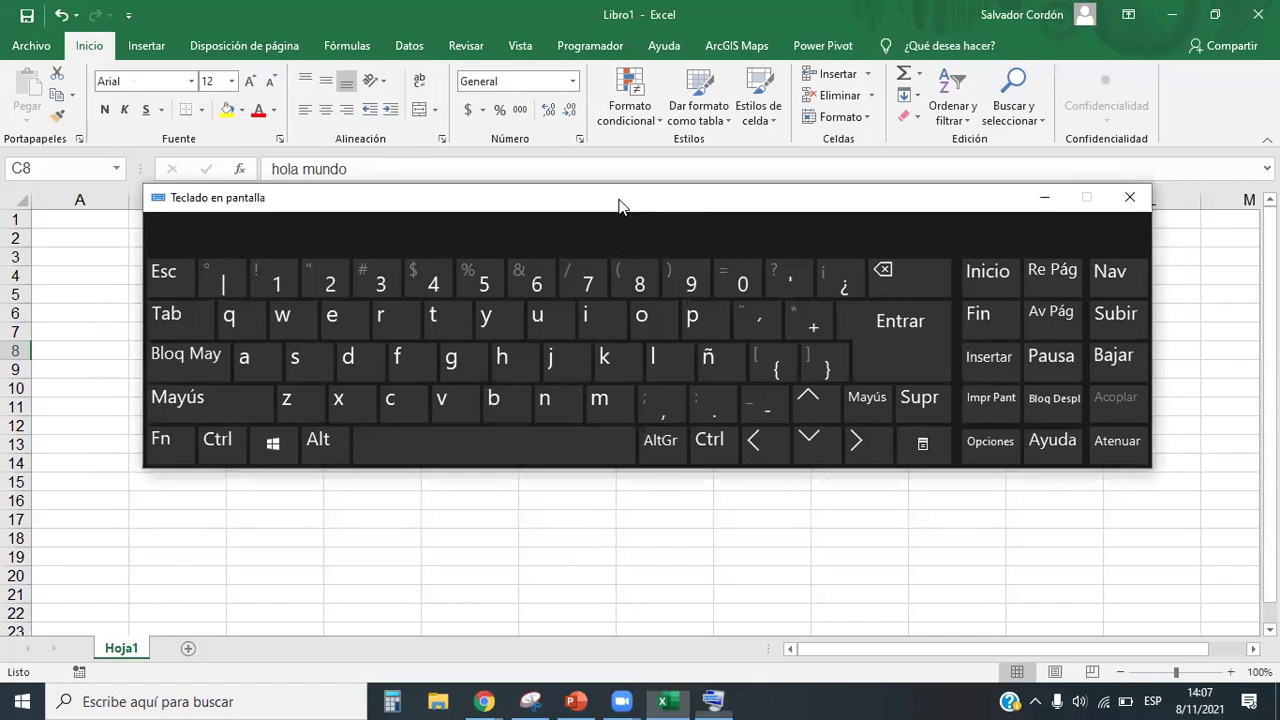
drag(615, 208, 630, 332)
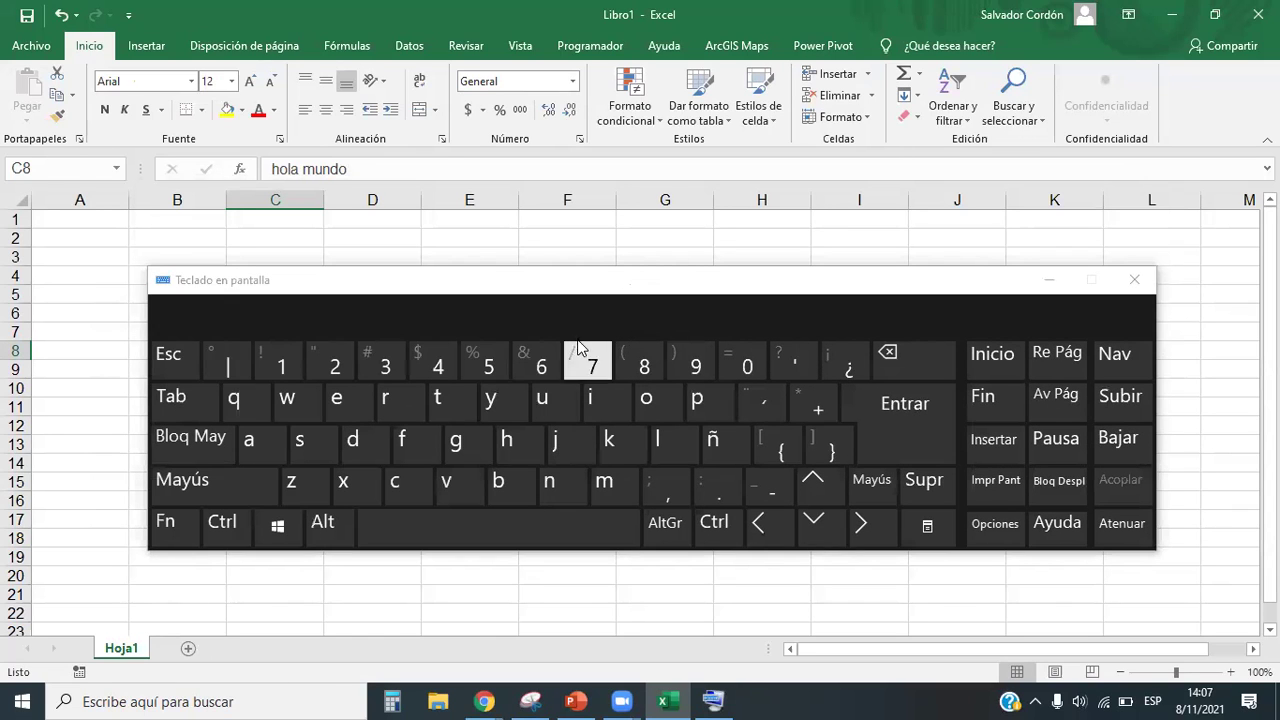
drag(571, 286, 546, 263)
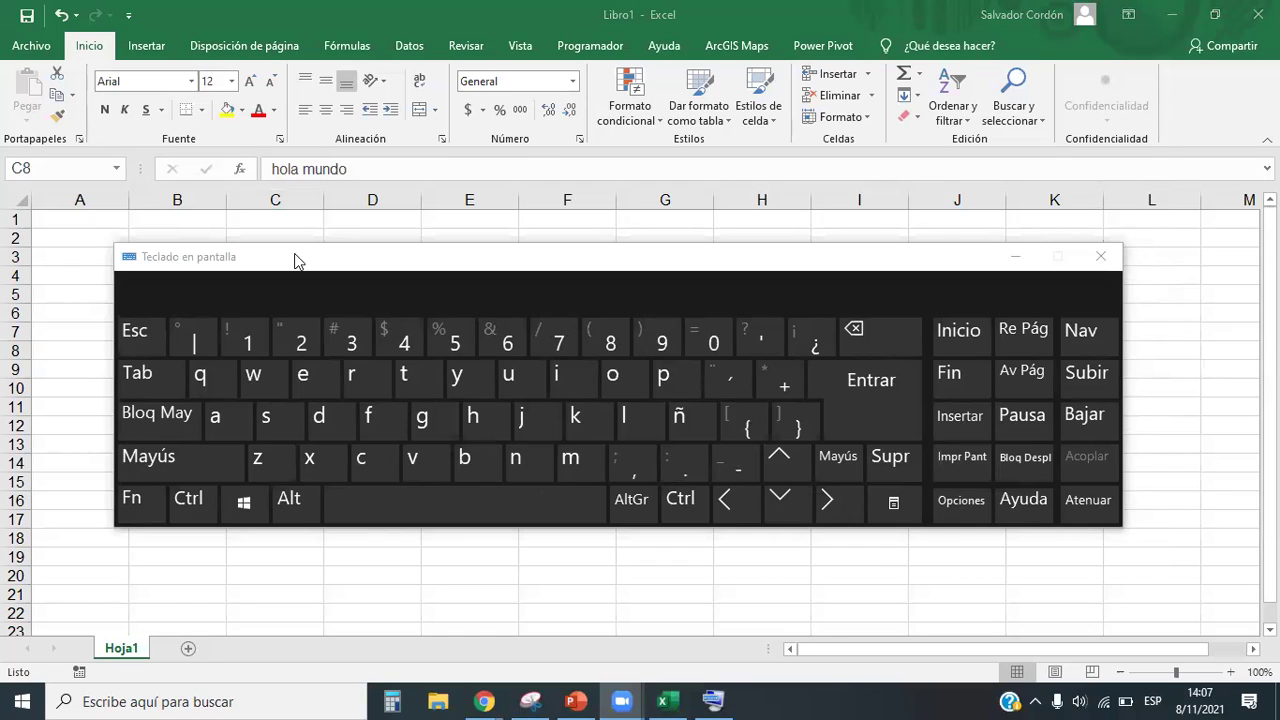
drag(300, 256, 242, 233)
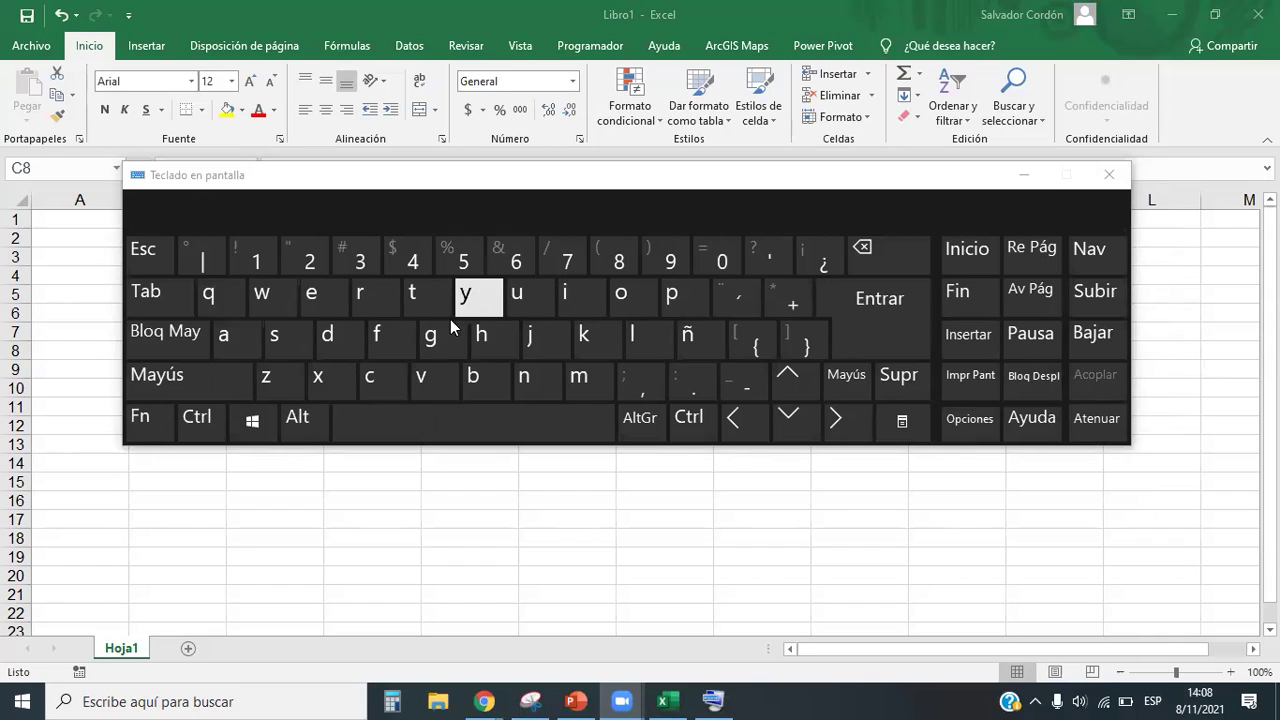
click(491, 197)
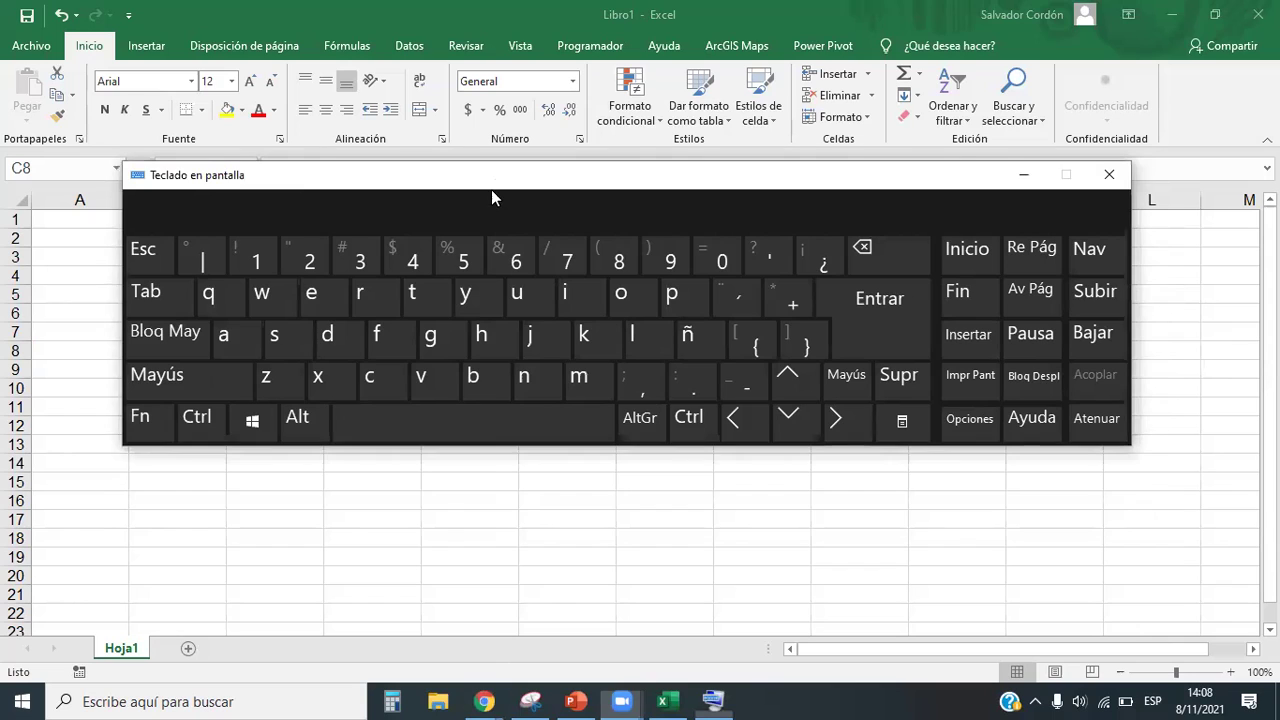
drag(491, 197, 500, 263)
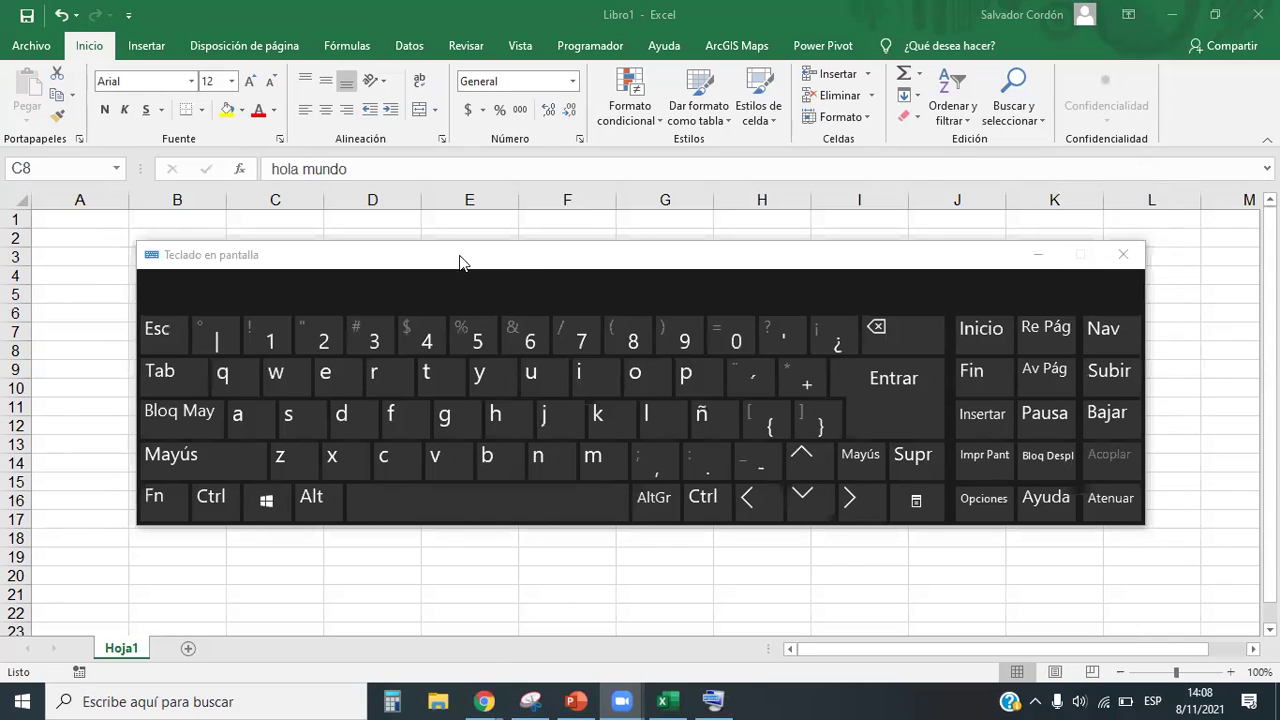
Switch the keyboard's top row to function keys and move it below the hola mundo cells.
click(163, 500)
click(163, 500)
click(163, 500)
click(163, 500)
click(163, 500)
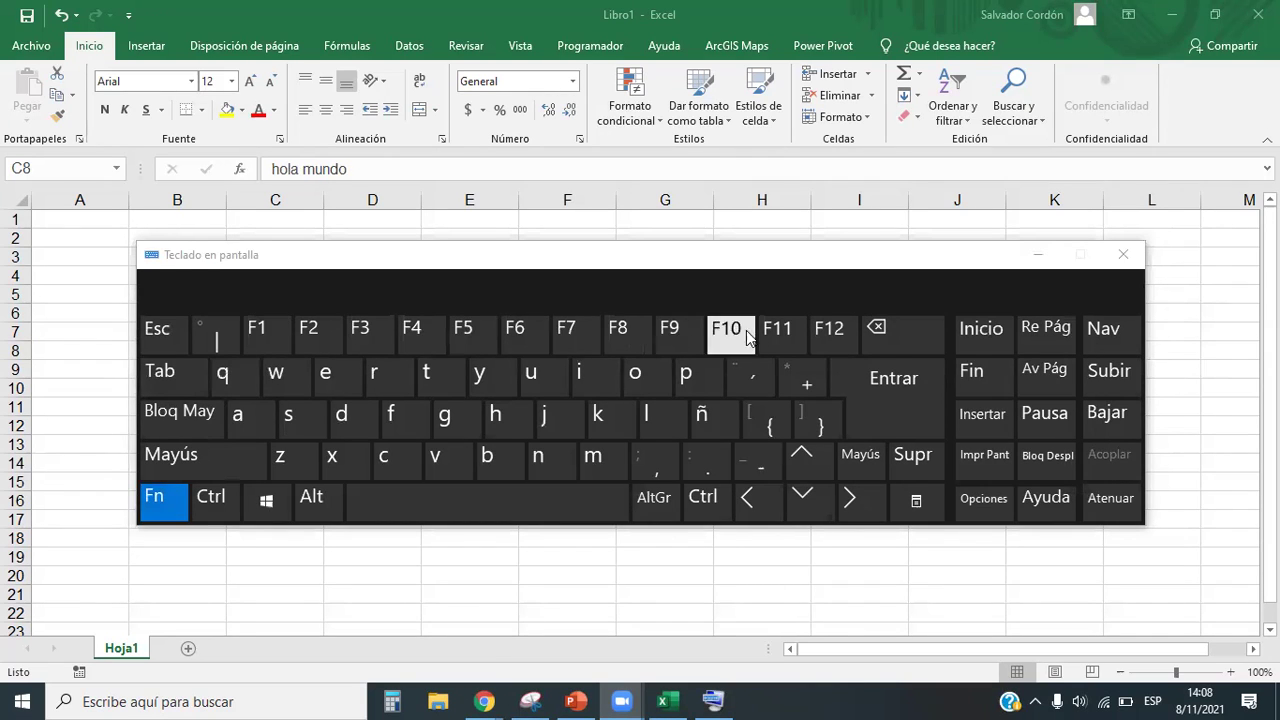
click(336, 259)
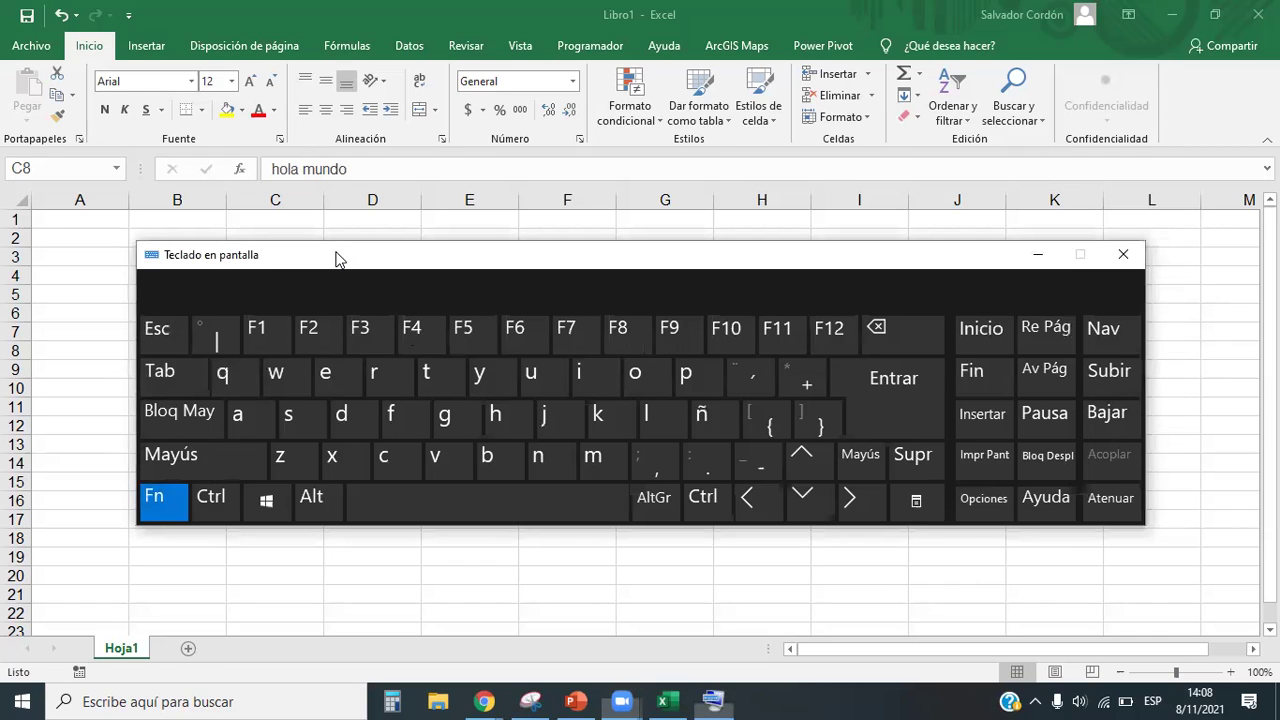
drag(336, 259, 251, 426)
Select C8 and toggle its edit mode with the on-screen Fn and F2 keys.
click(314, 348)
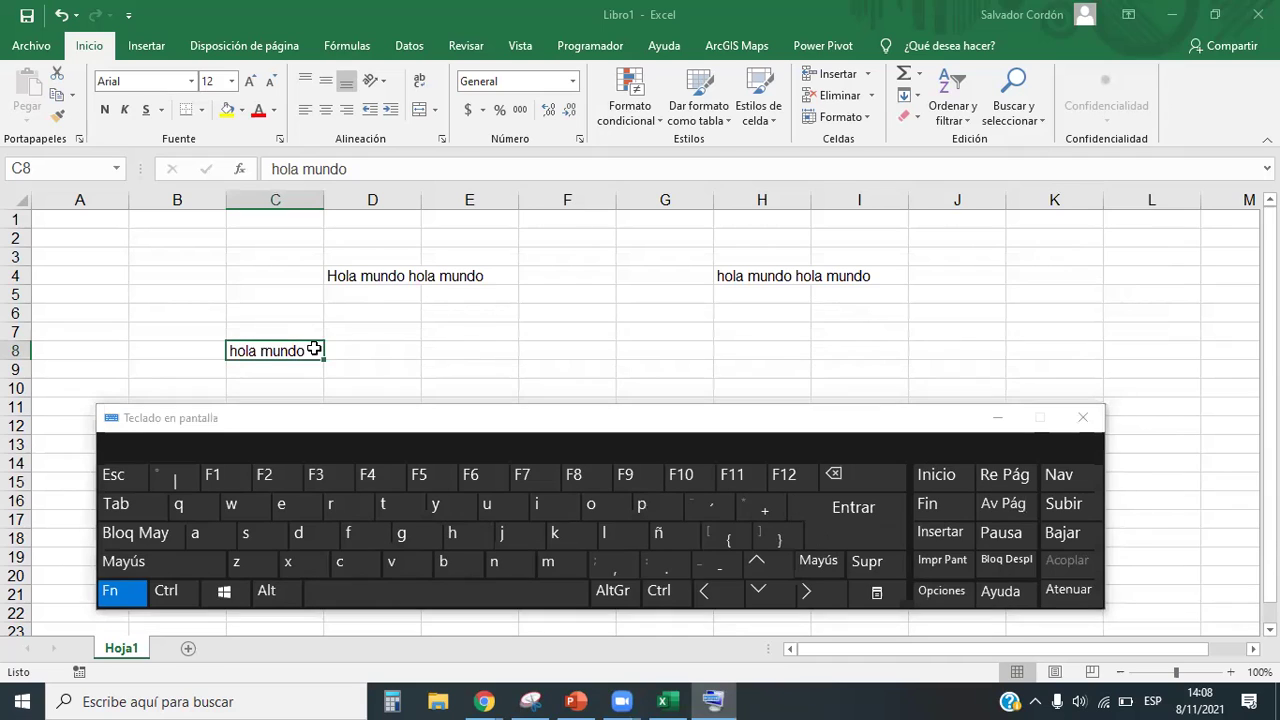
click(128, 594)
click(128, 594)
click(278, 482)
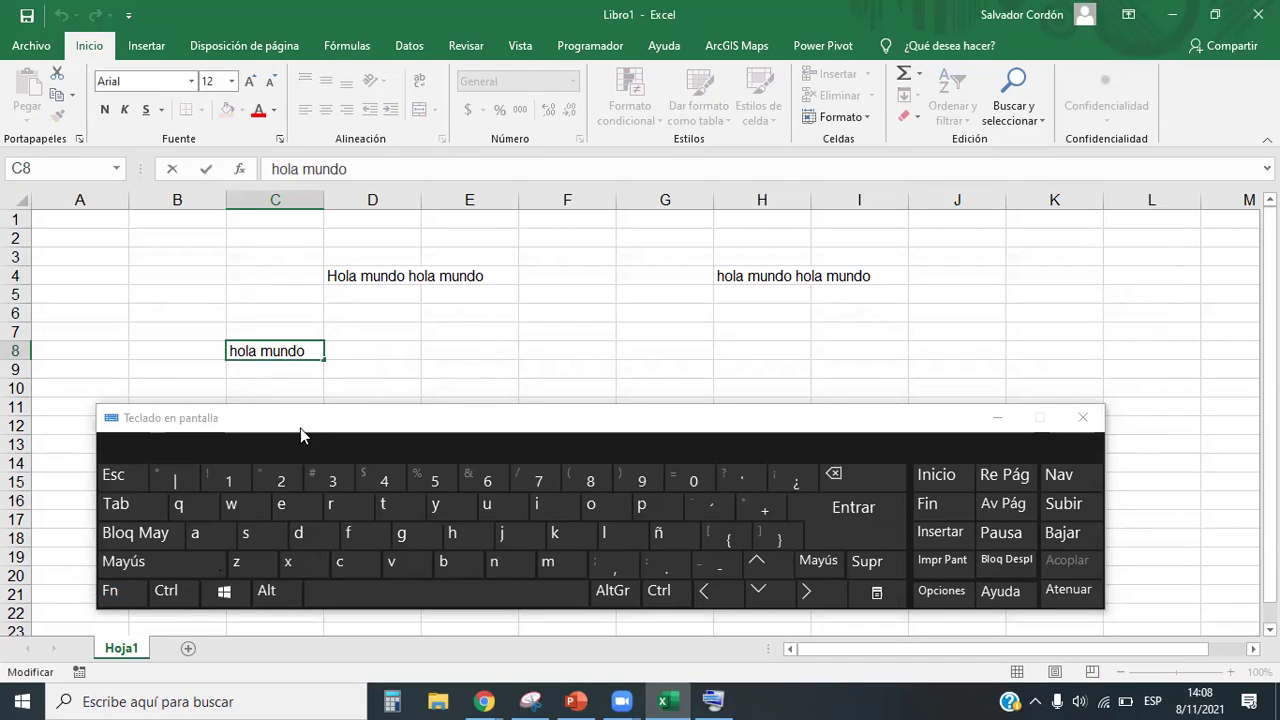
click(130, 596)
click(290, 481)
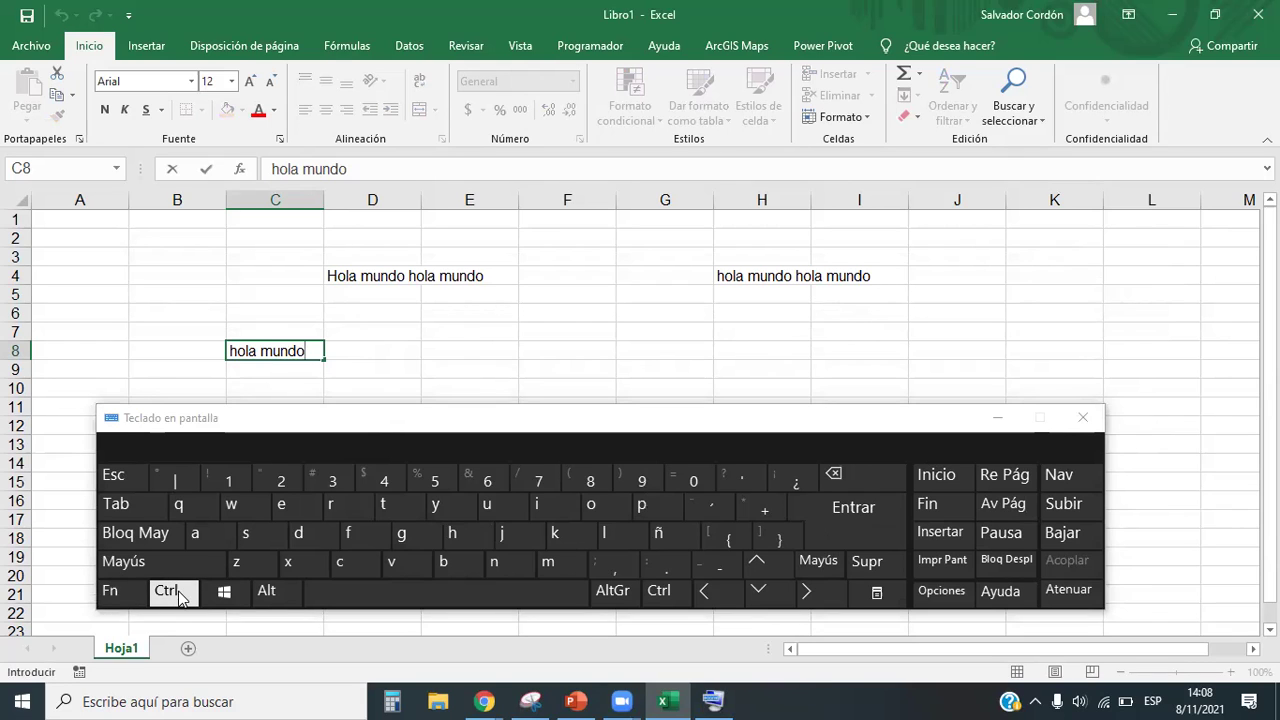
drag(329, 420, 336, 394)
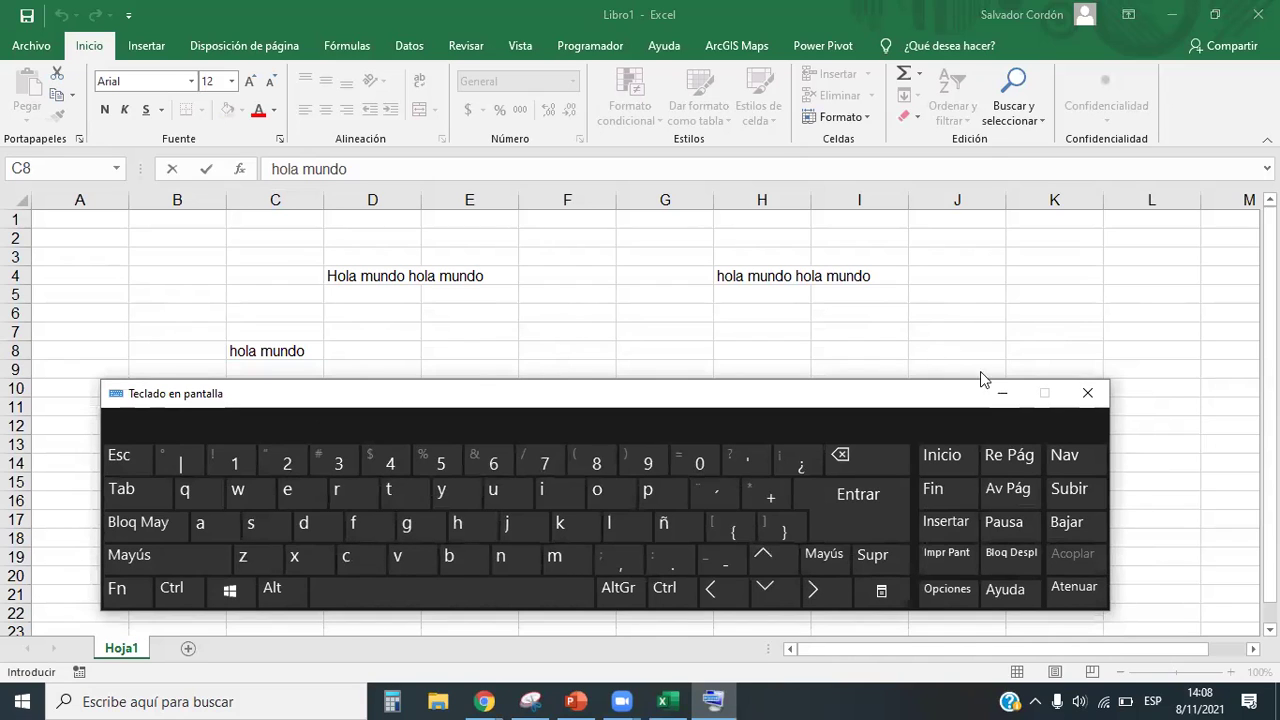
click(1087, 392)
click(429, 385)
key(Up)
key(Up)
key(Up)
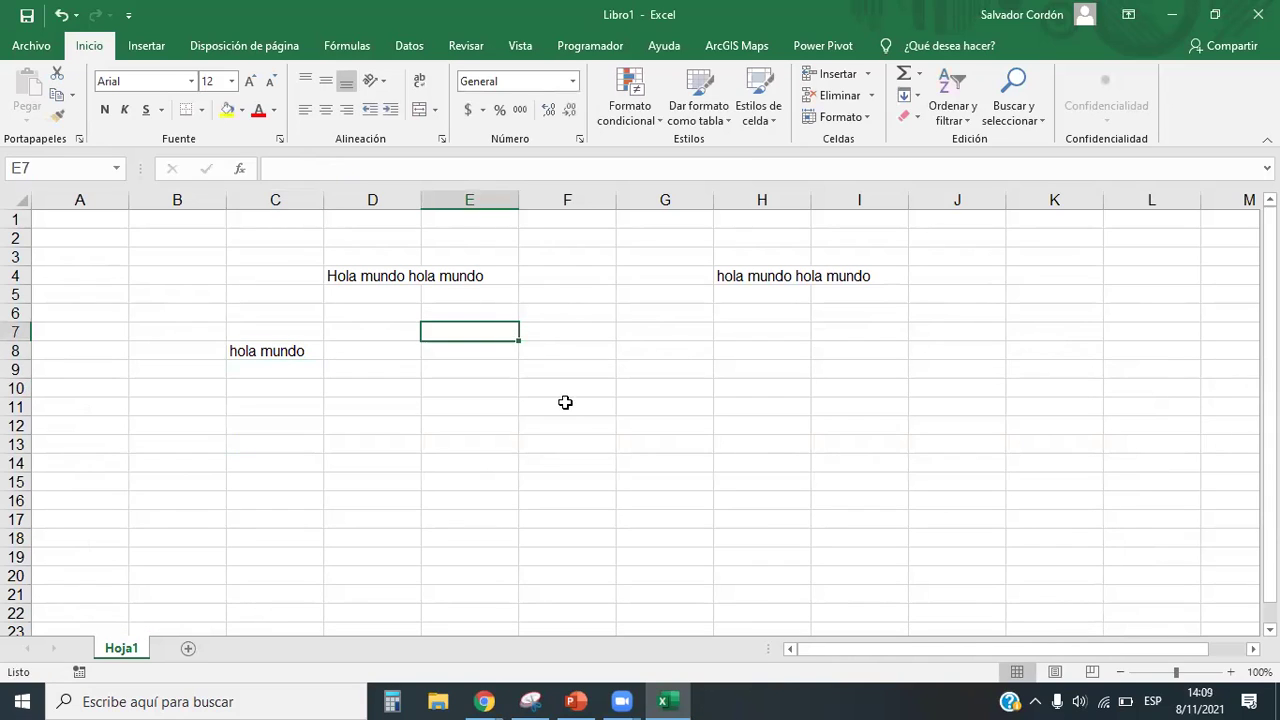
click(598, 442)
click(524, 372)
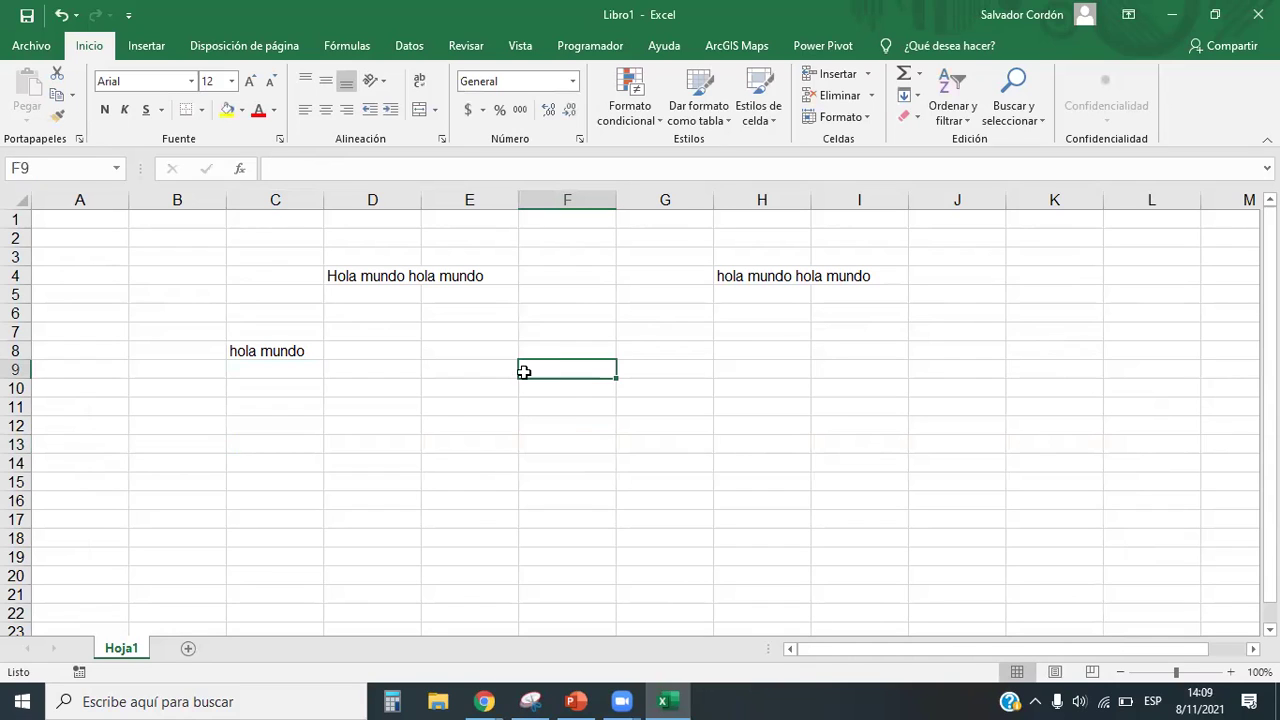
click(452, 372)
click(443, 421)
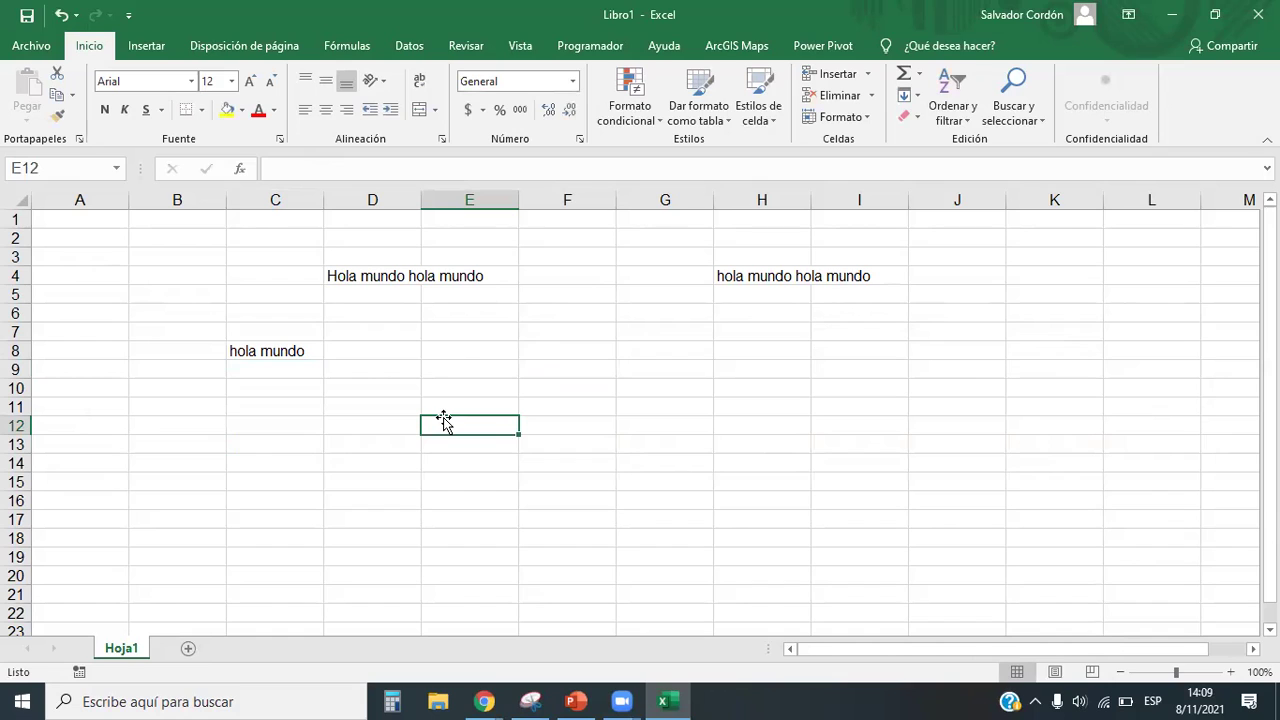
click(622, 449)
click(477, 487)
click(490, 518)
click(569, 497)
click(484, 459)
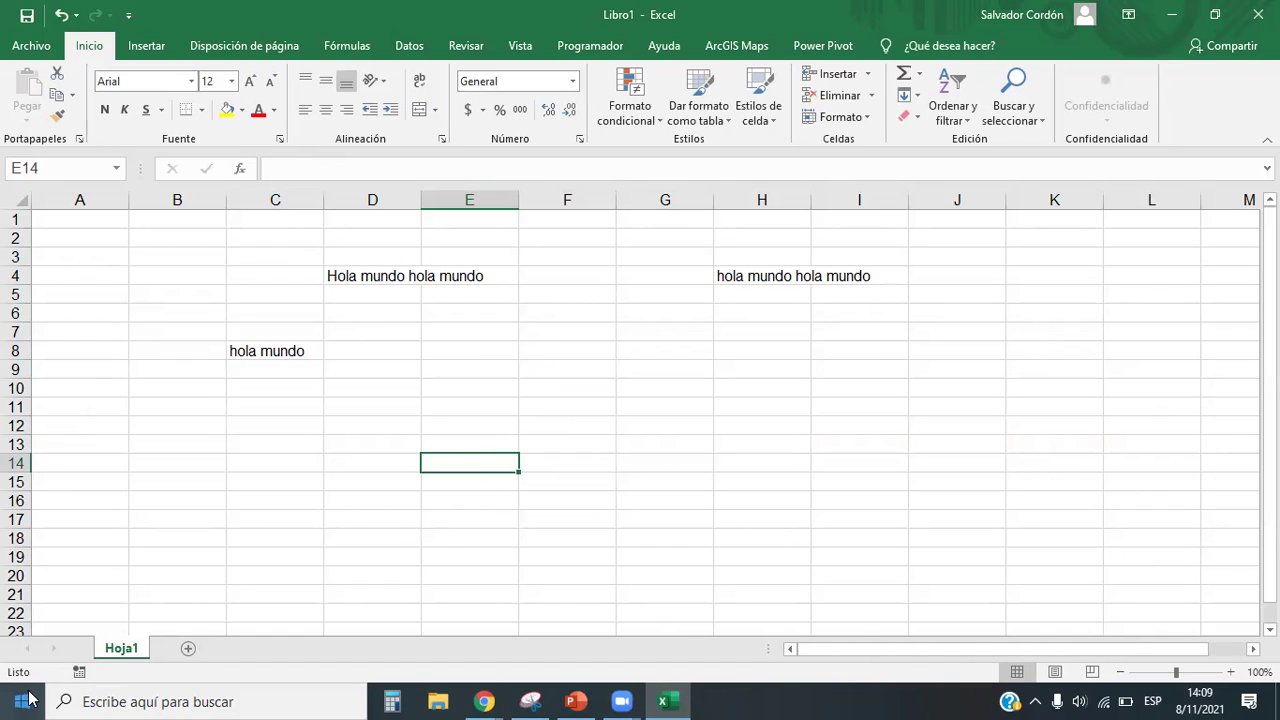
Reopen Teclado en pantalla from a 'teclado' Windows search and move it into place.
click(134, 700)
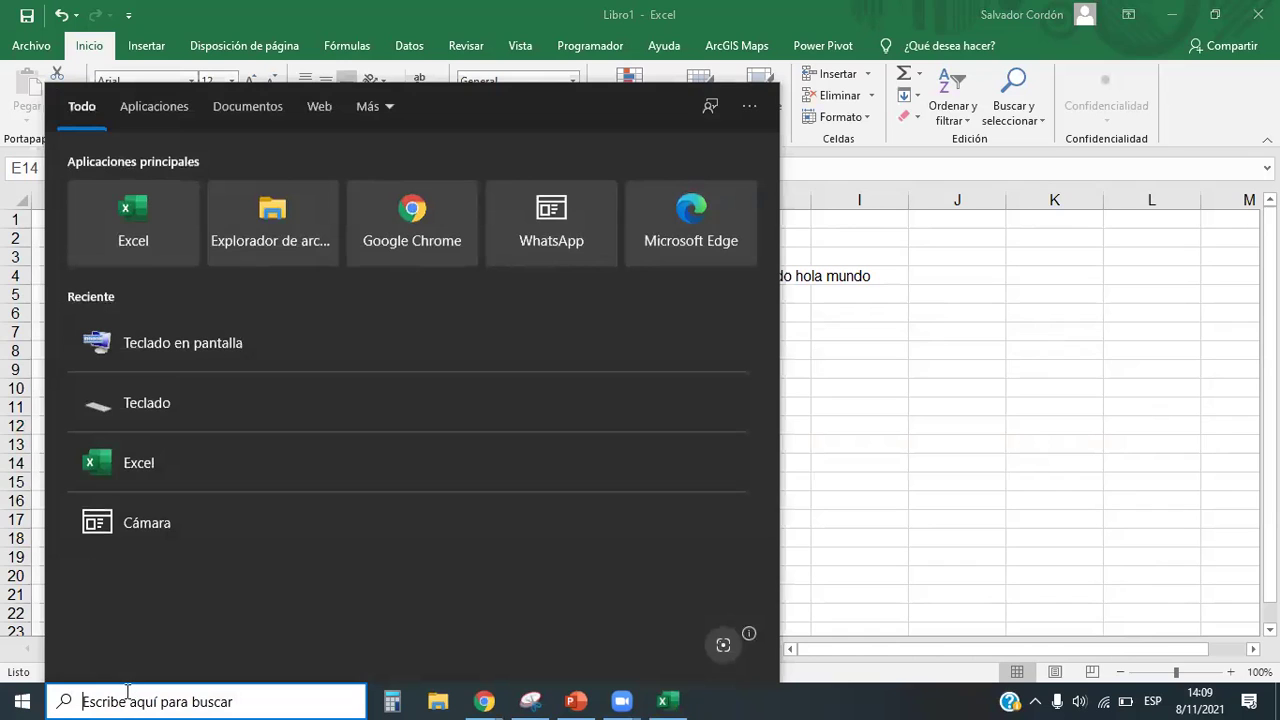
text(teclado)
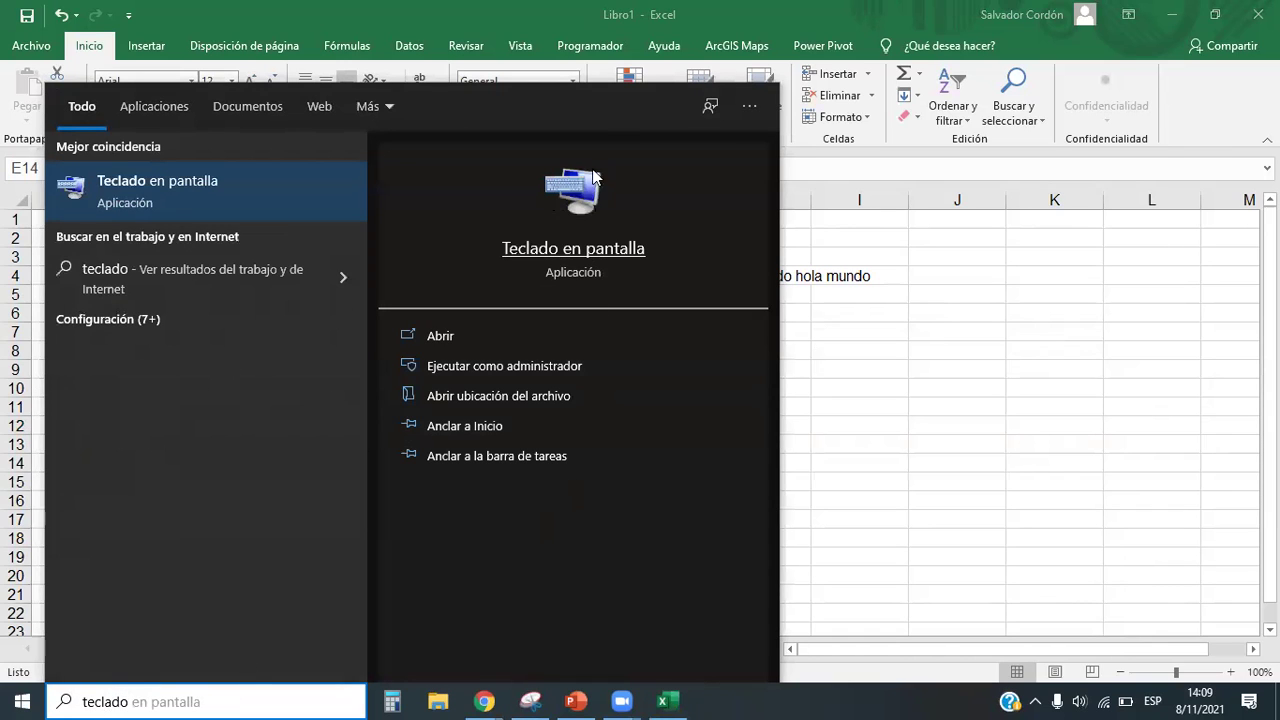
click(445, 338)
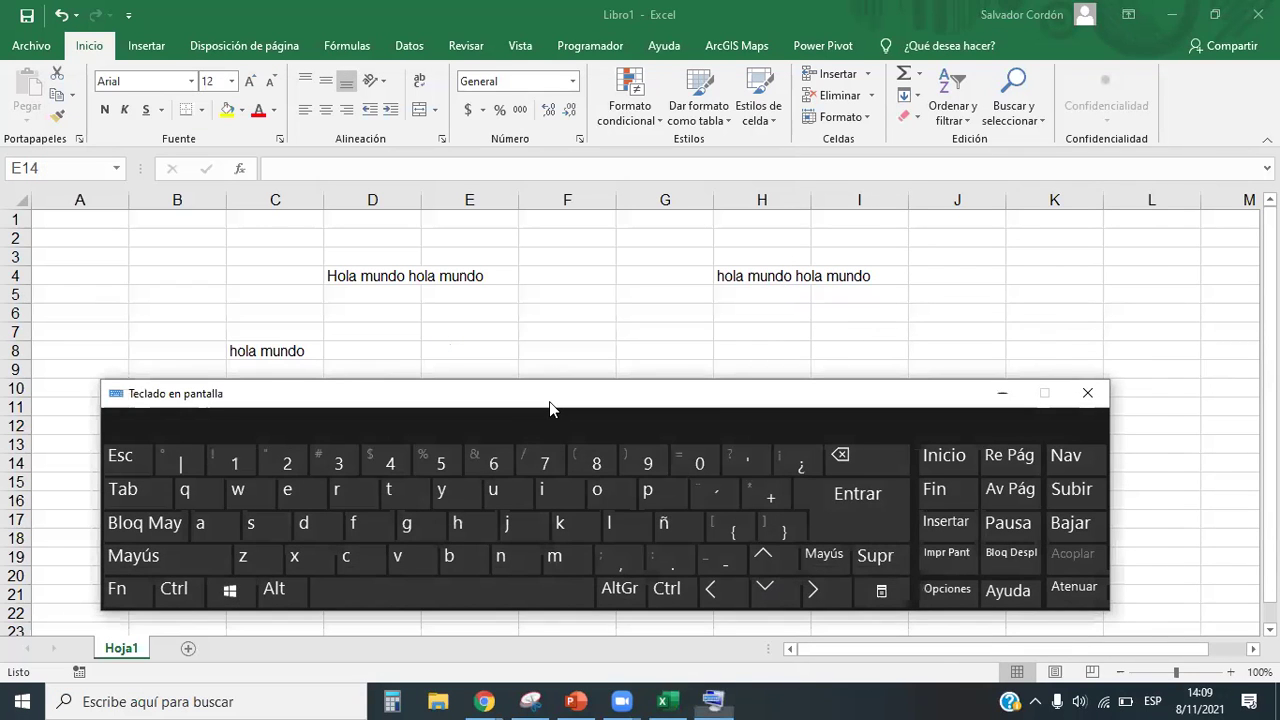
drag(549, 401, 596, 409)
Select F7, key in 'hola mundo' on the on-screen keyboard, fix a typo, and commit it.
click(588, 331)
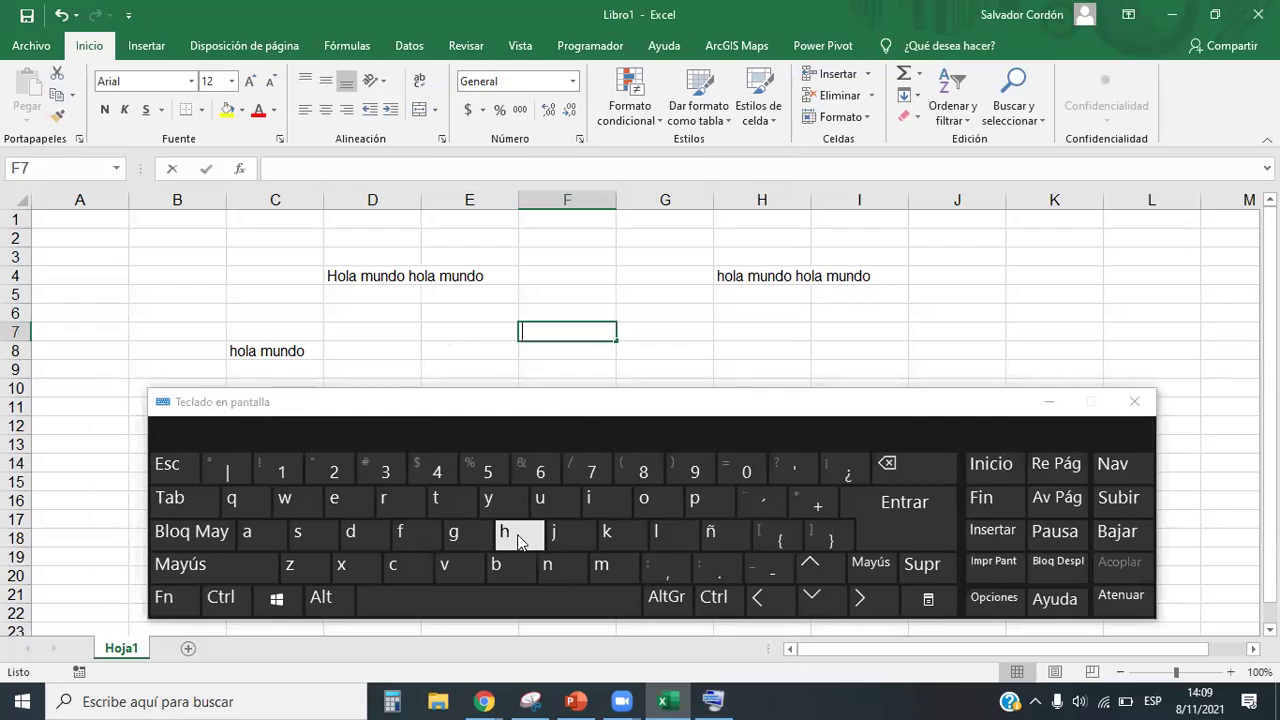
click(505, 532)
click(644, 498)
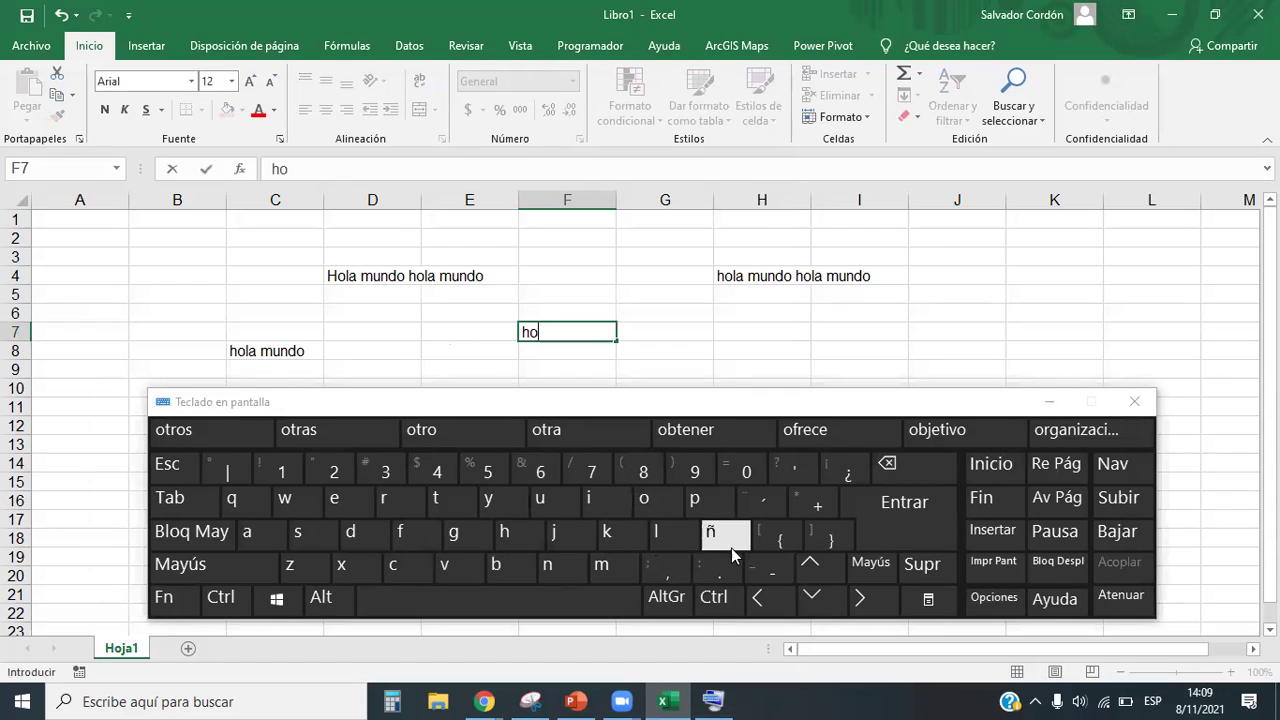
click(680, 544)
click(255, 535)
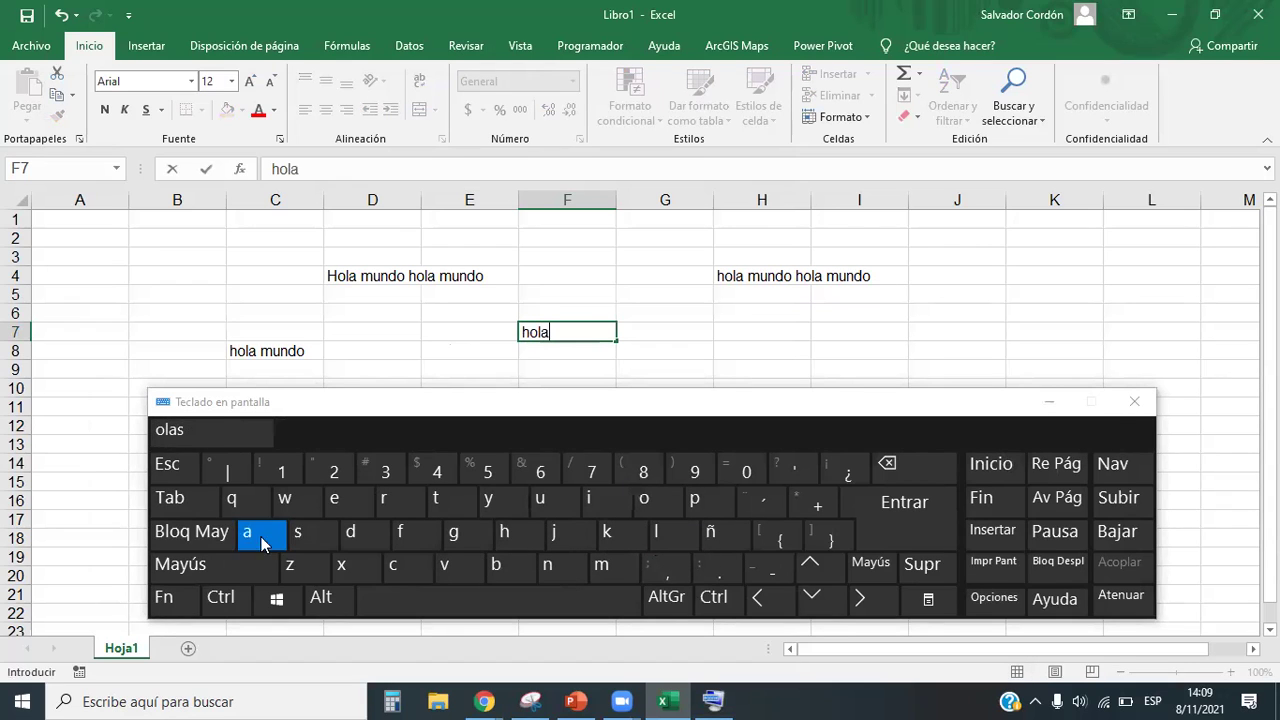
click(463, 614)
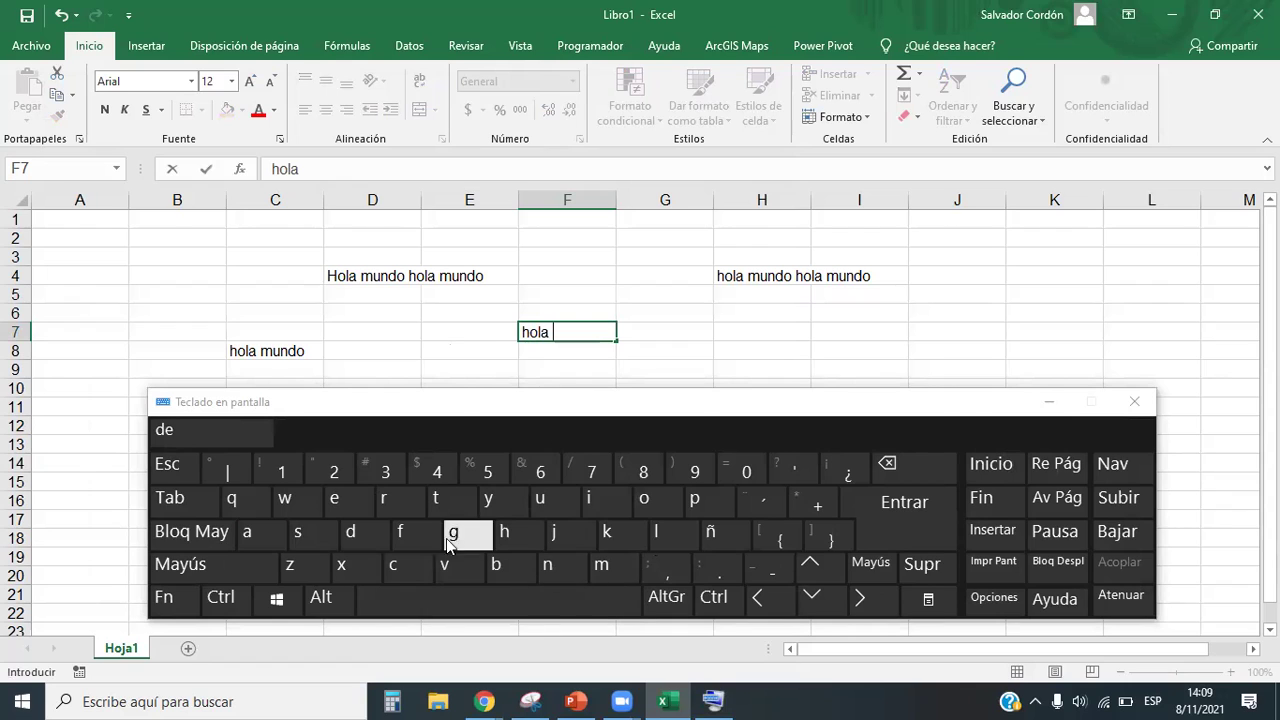
click(612, 567)
click(550, 503)
click(555, 567)
click(360, 535)
click(643, 498)
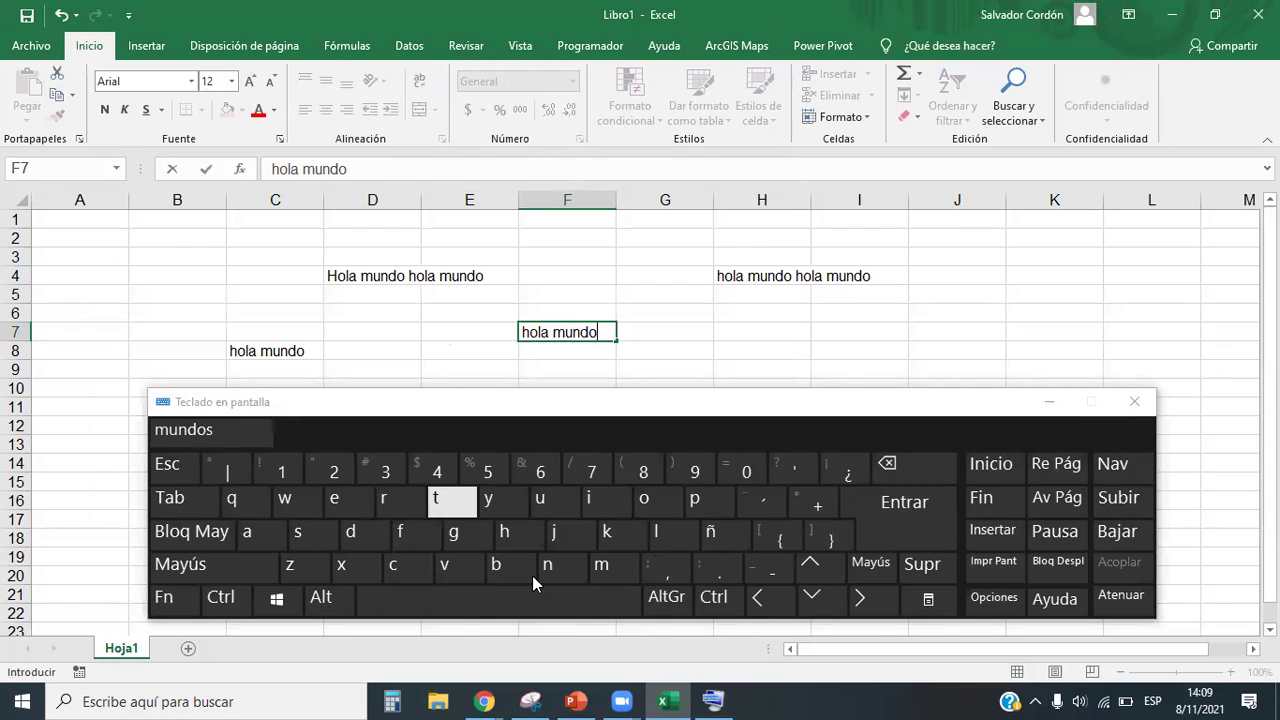
click(910, 470)
click(910, 470)
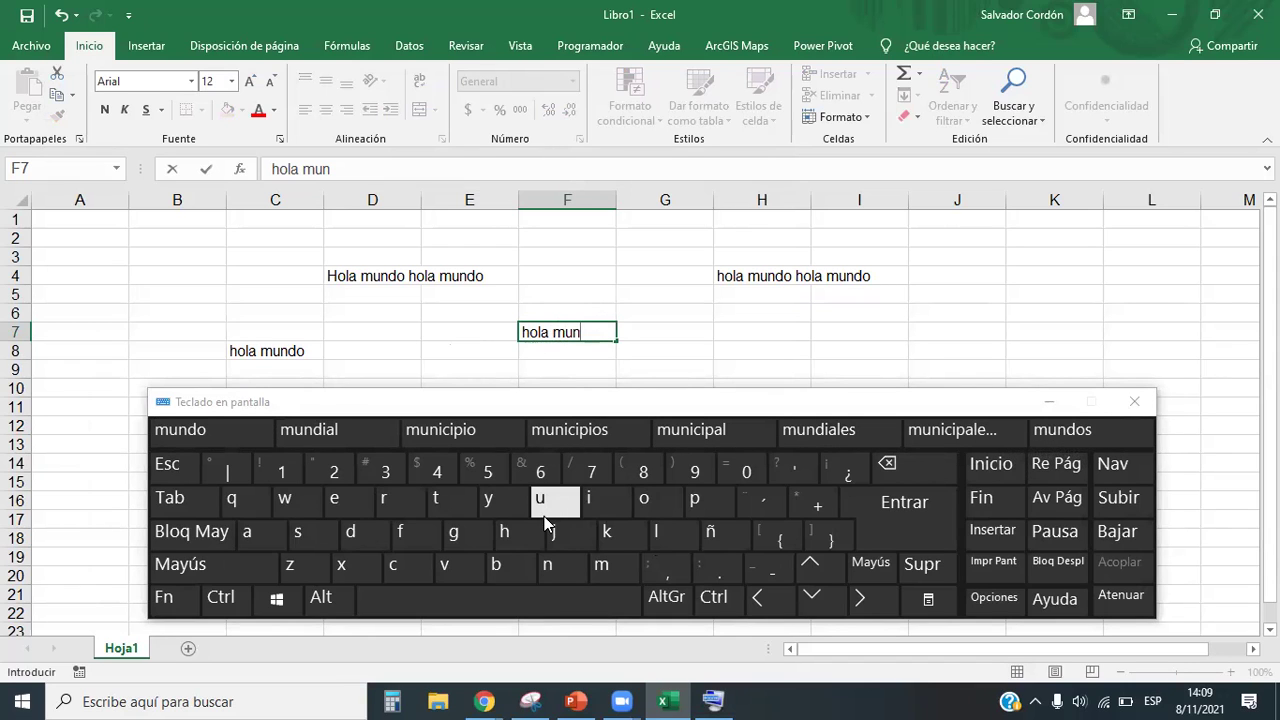
click(350, 532)
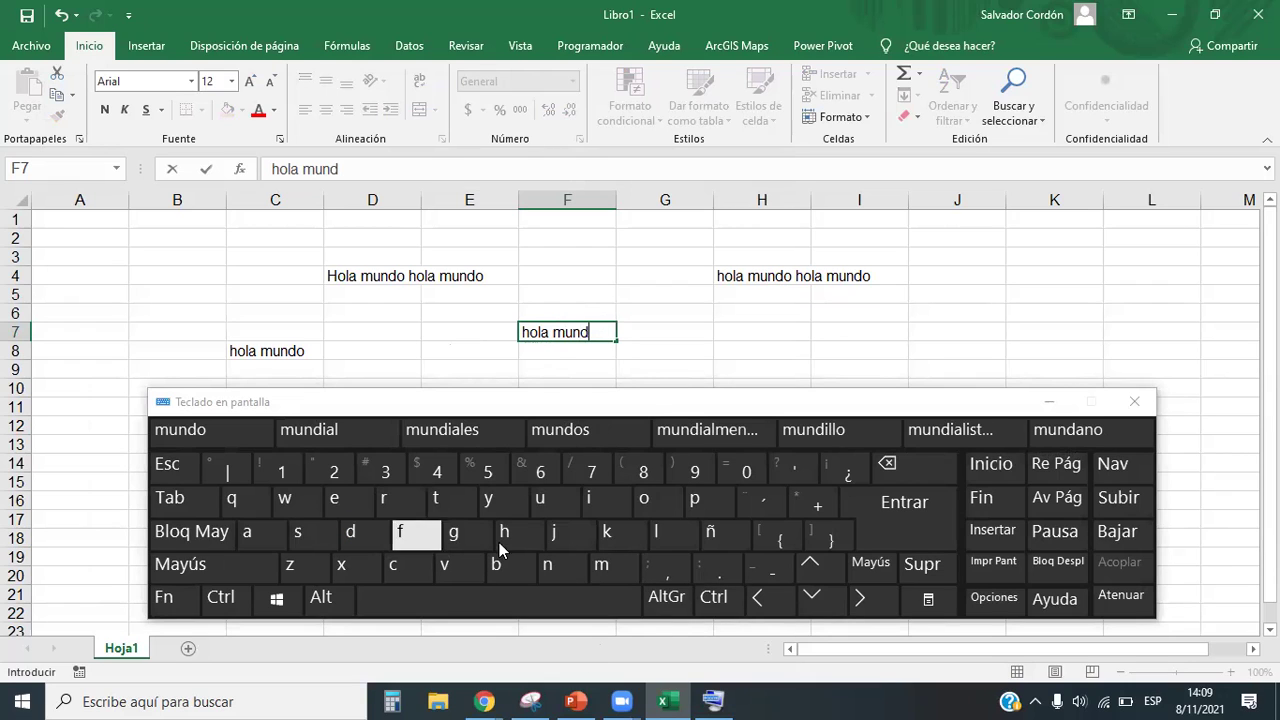
click(657, 512)
click(904, 516)
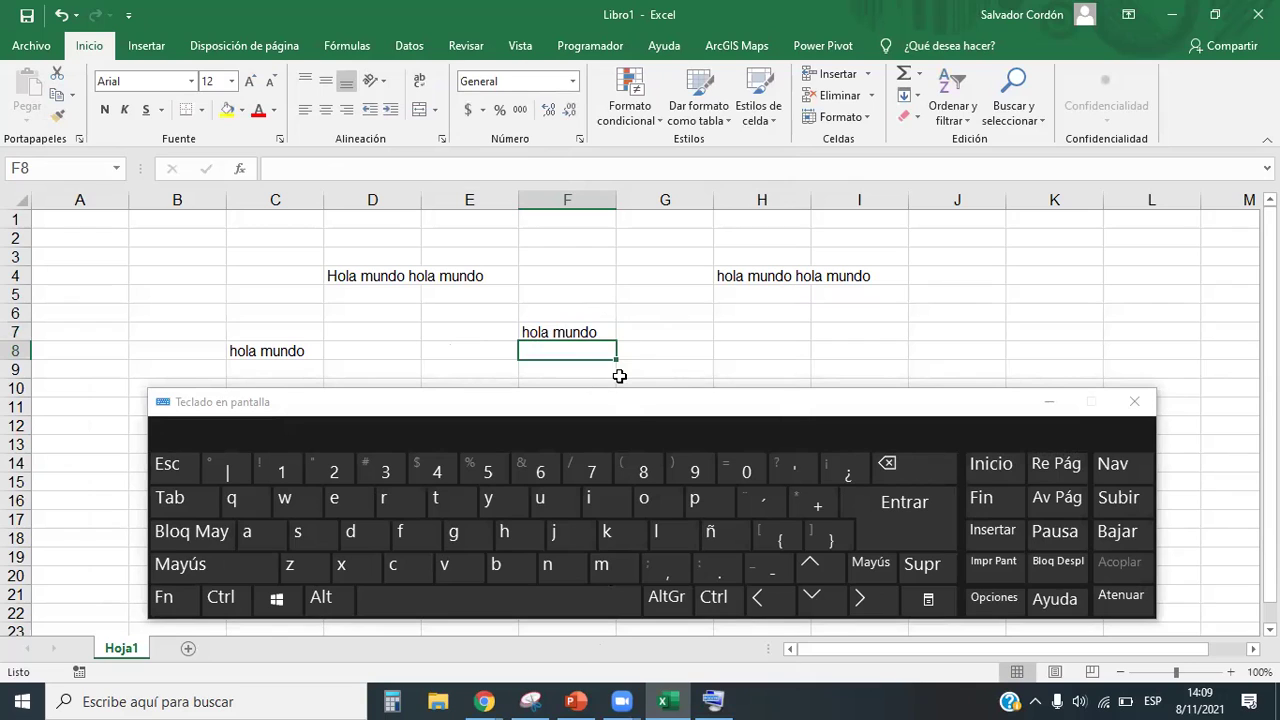
Click through cells G7, H7, F5, F8 and H8, then bring the keyboard to the front.
click(702, 330)
click(752, 330)
click(567, 294)
click(608, 354)
click(766, 346)
click(570, 405)
Shift the Teclado en pantalla window a few times, then close it.
drag(570, 405, 547, 392)
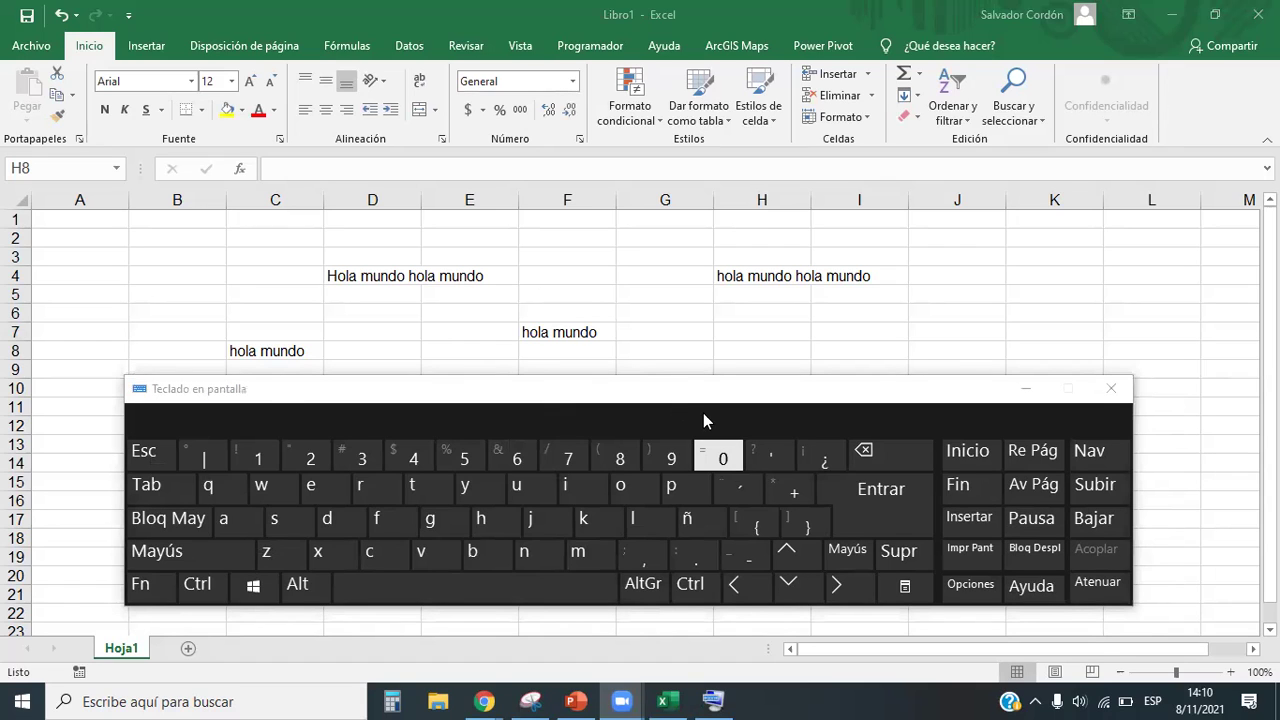
drag(704, 413, 690, 413)
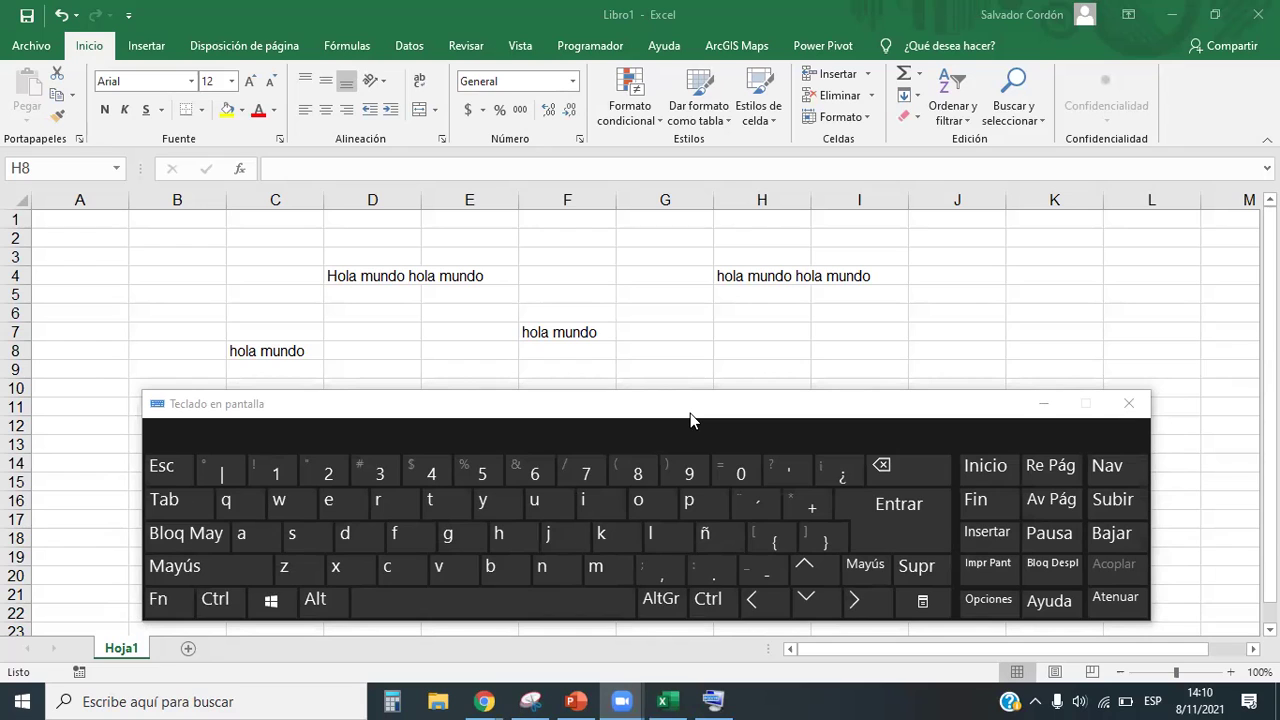
click(692, 413)
drag(697, 418, 686, 407)
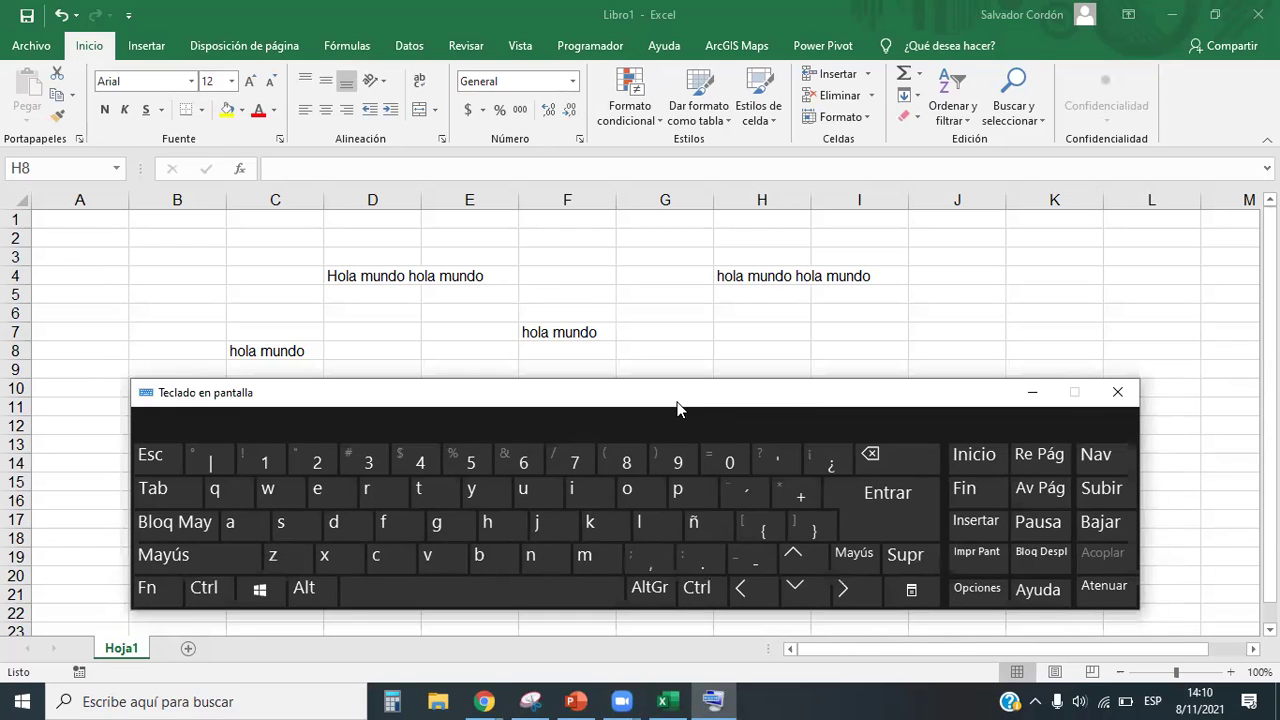
click(1115, 392)
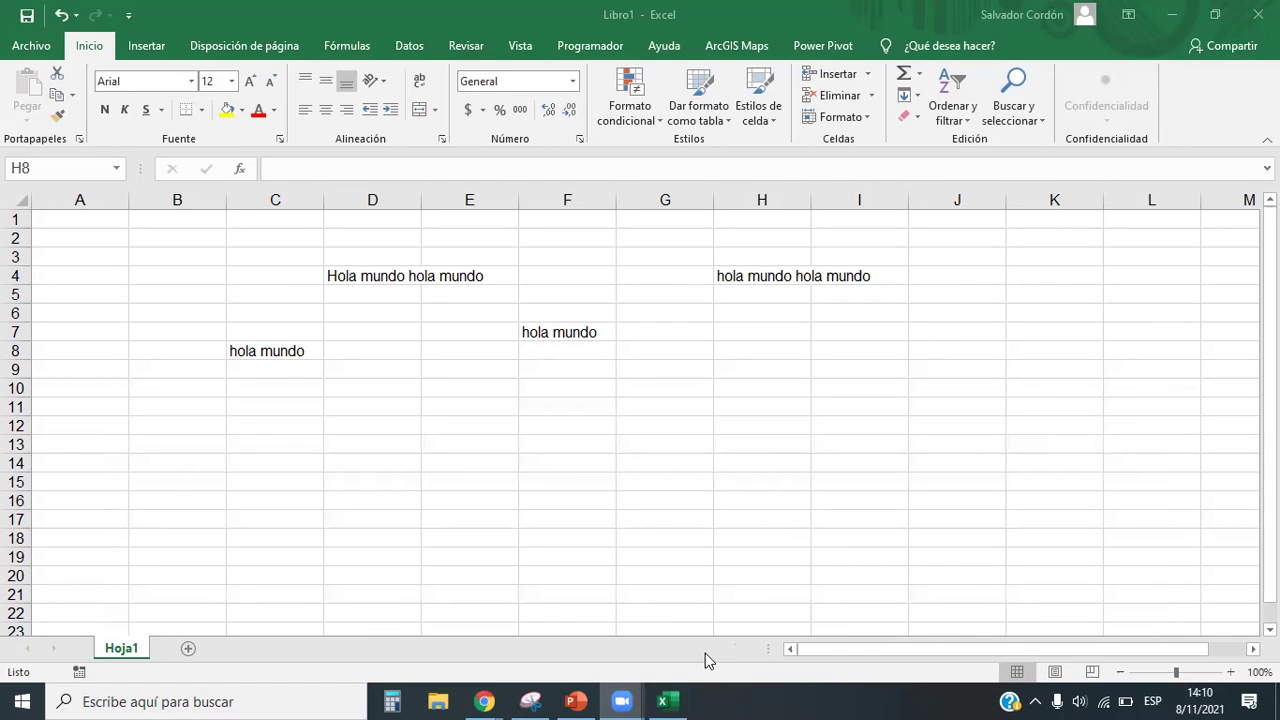
Switch Chrome to the course lesson window and scroll to the 'Ingreso de datos a Excel' section.
mouse_move(484, 701)
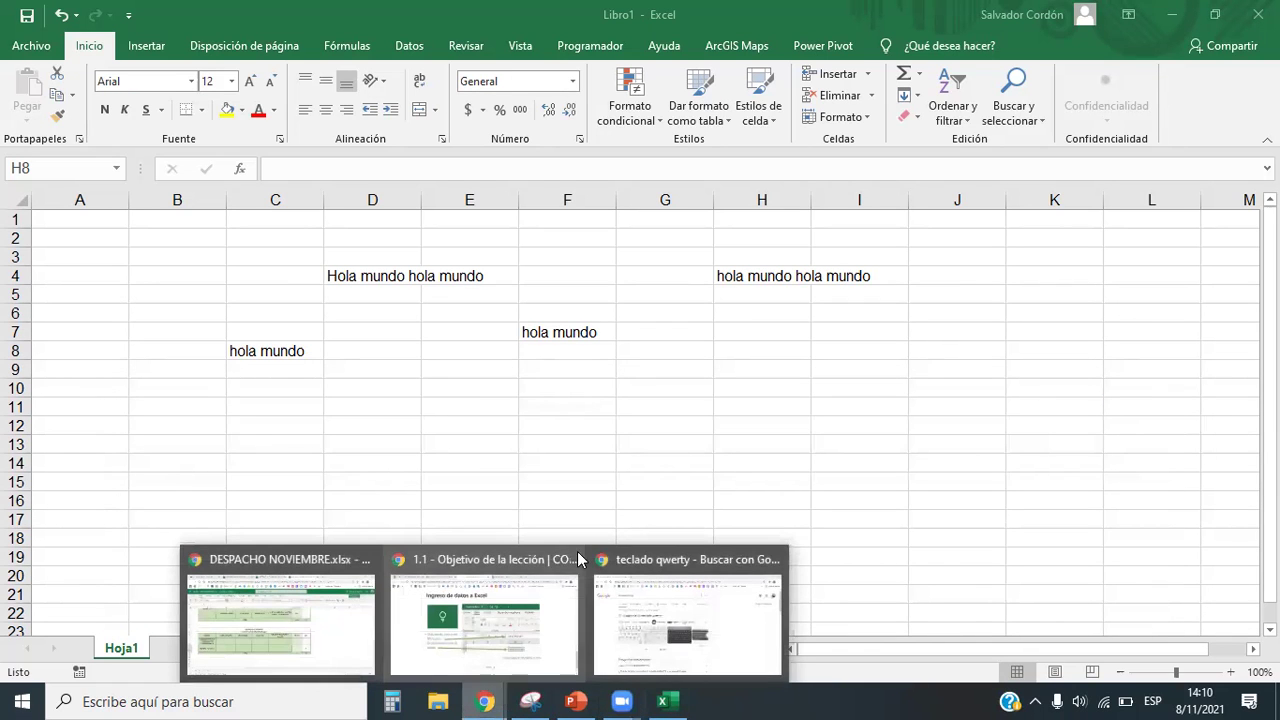
click(678, 640)
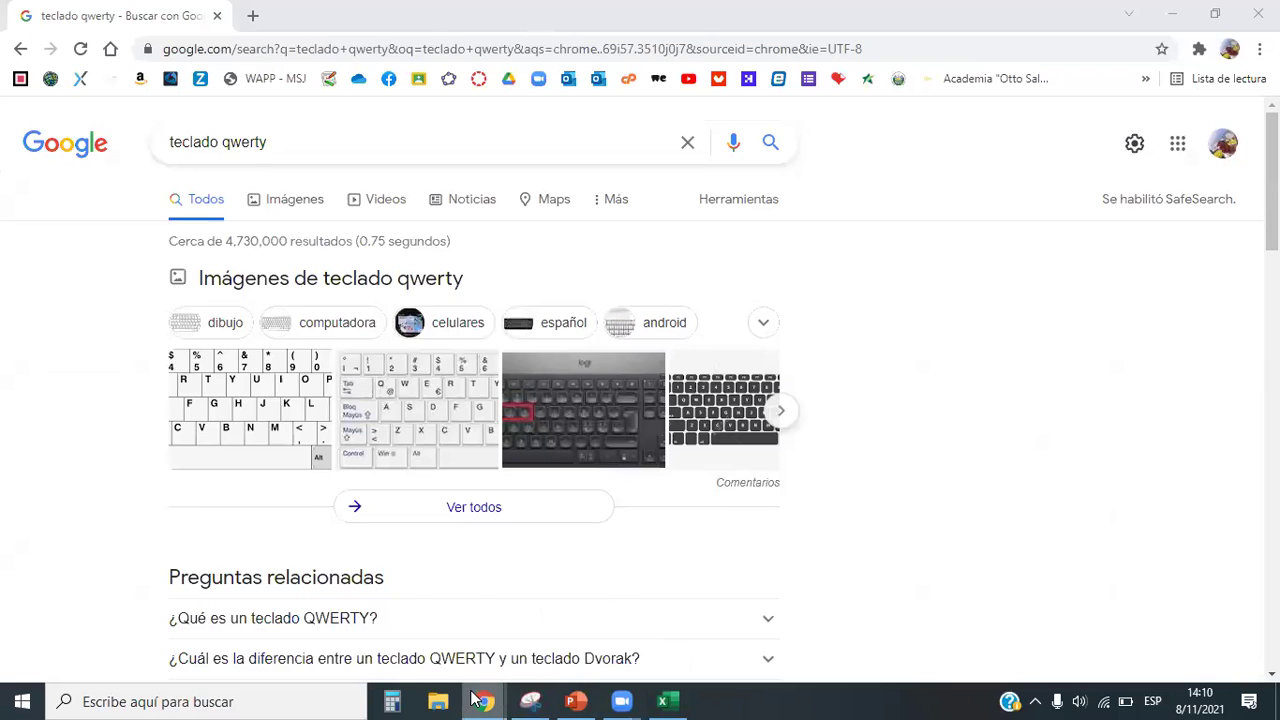
click(486, 640)
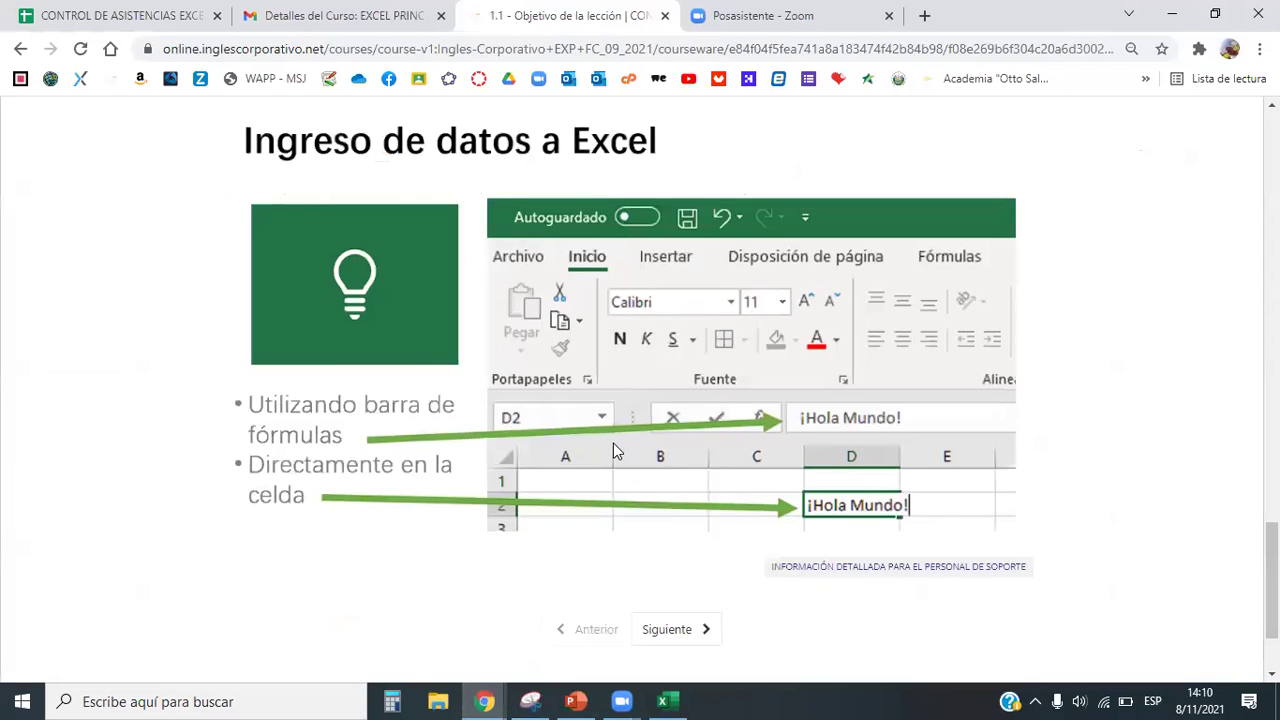
scroll(615, 450, down, 2)
scroll(607, 459, up, 5)
scroll(607, 461, up, 2)
scroll(603, 465, down, 3)
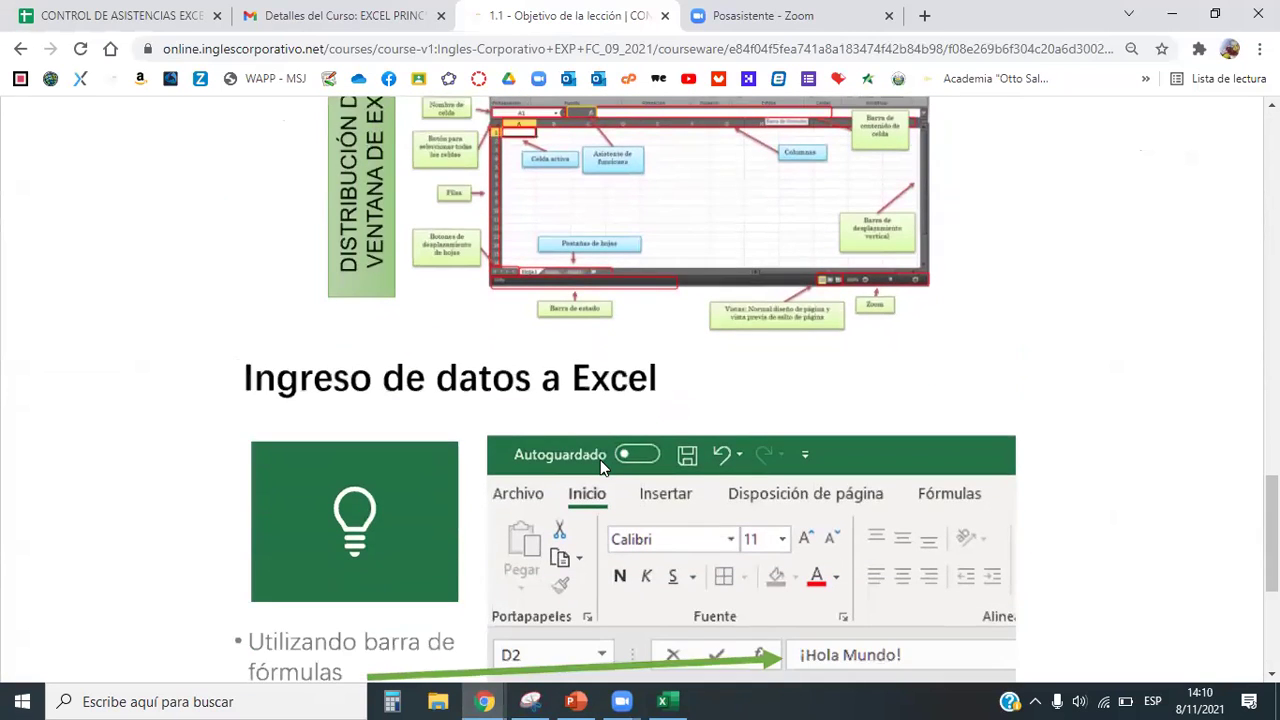
scroll(605, 462, down, 2)
scroll(607, 455, up, 1)
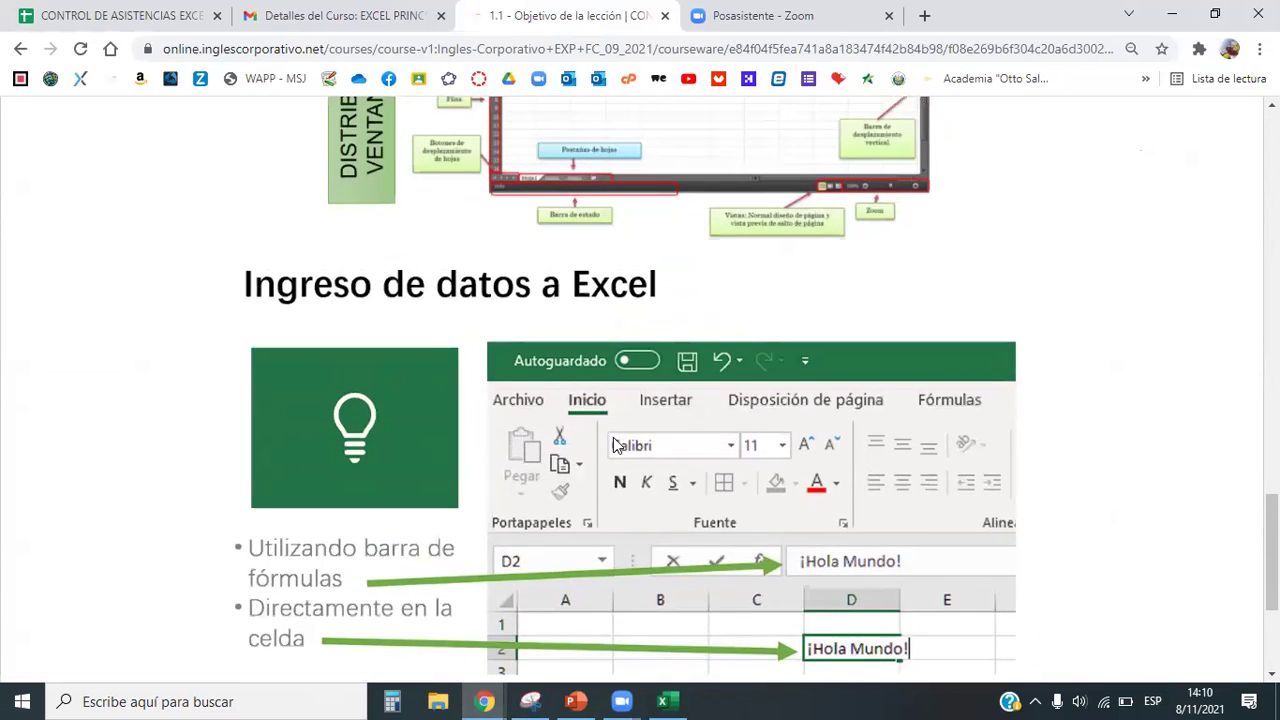
scroll(605, 455, up, 3)
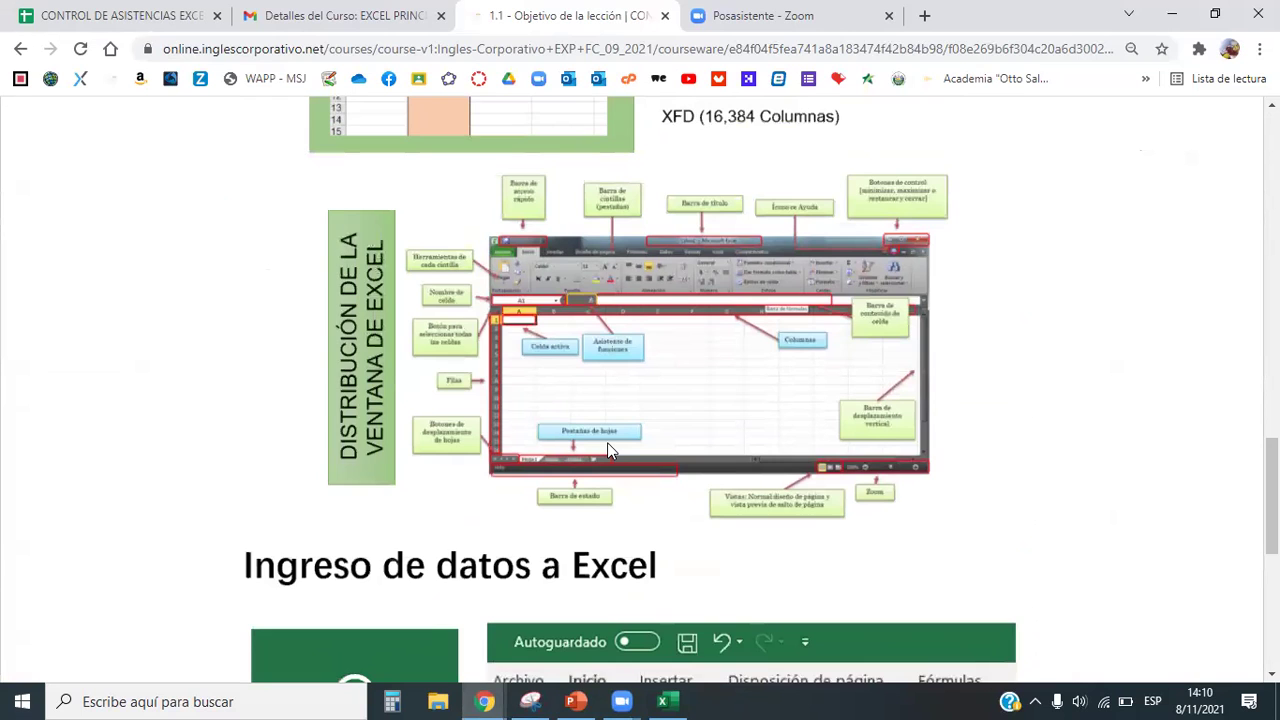
scroll(590, 430, down, 1)
scroll(583, 405, up, 3)
scroll(579, 405, down, 8)
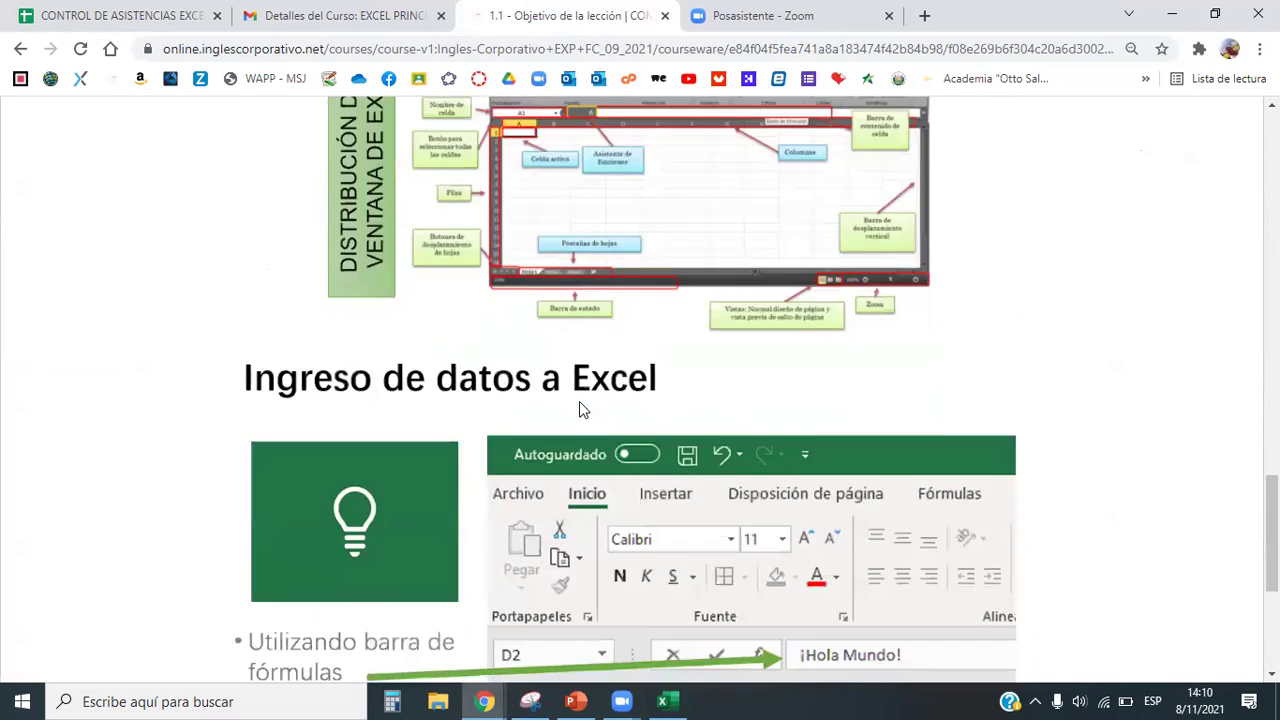
scroll(575, 411, up, 2)
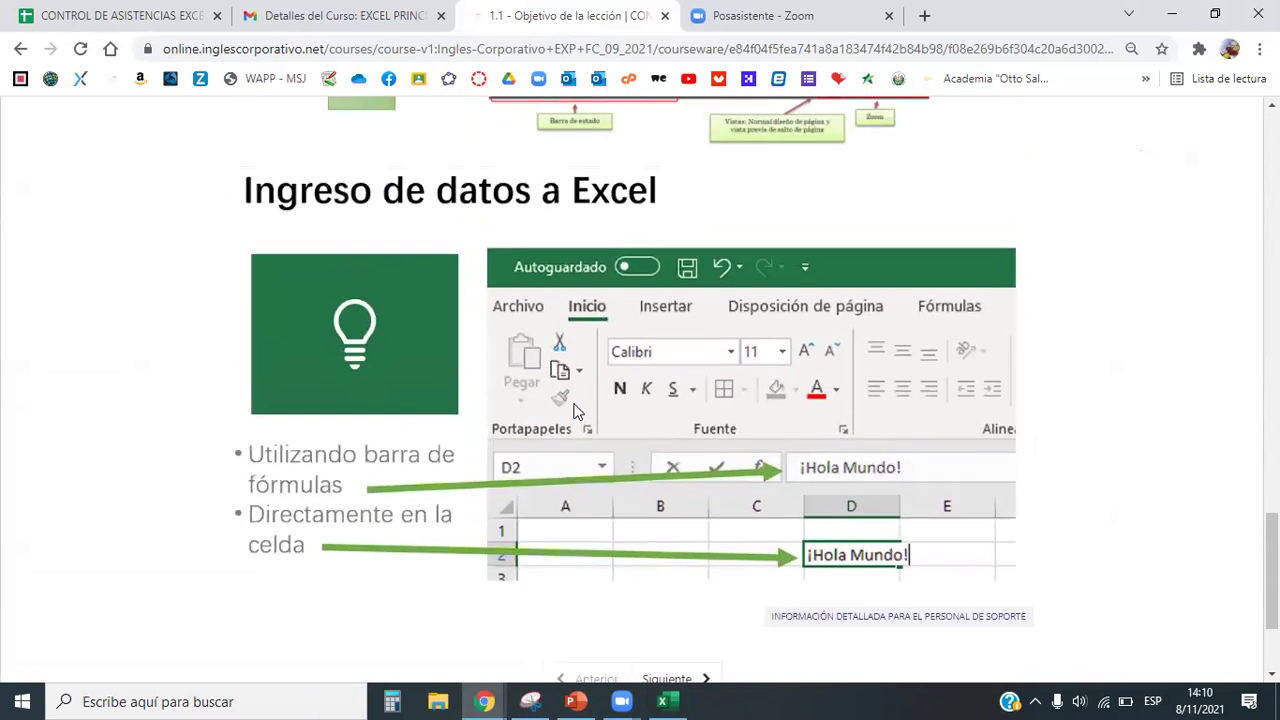